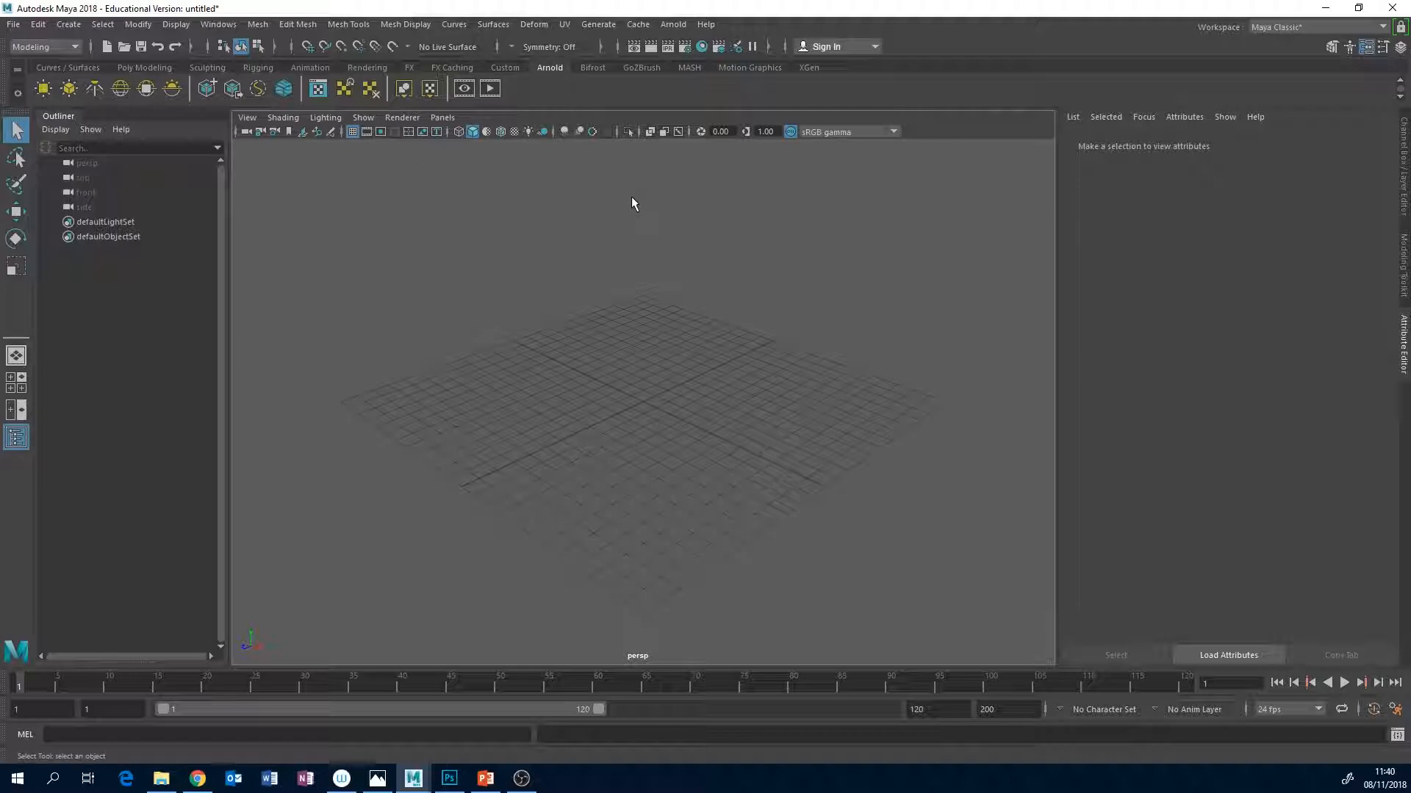
Create a polygon cube at the grid's centre and scale it into a wide, thin floor slab.
left_click(143, 66)
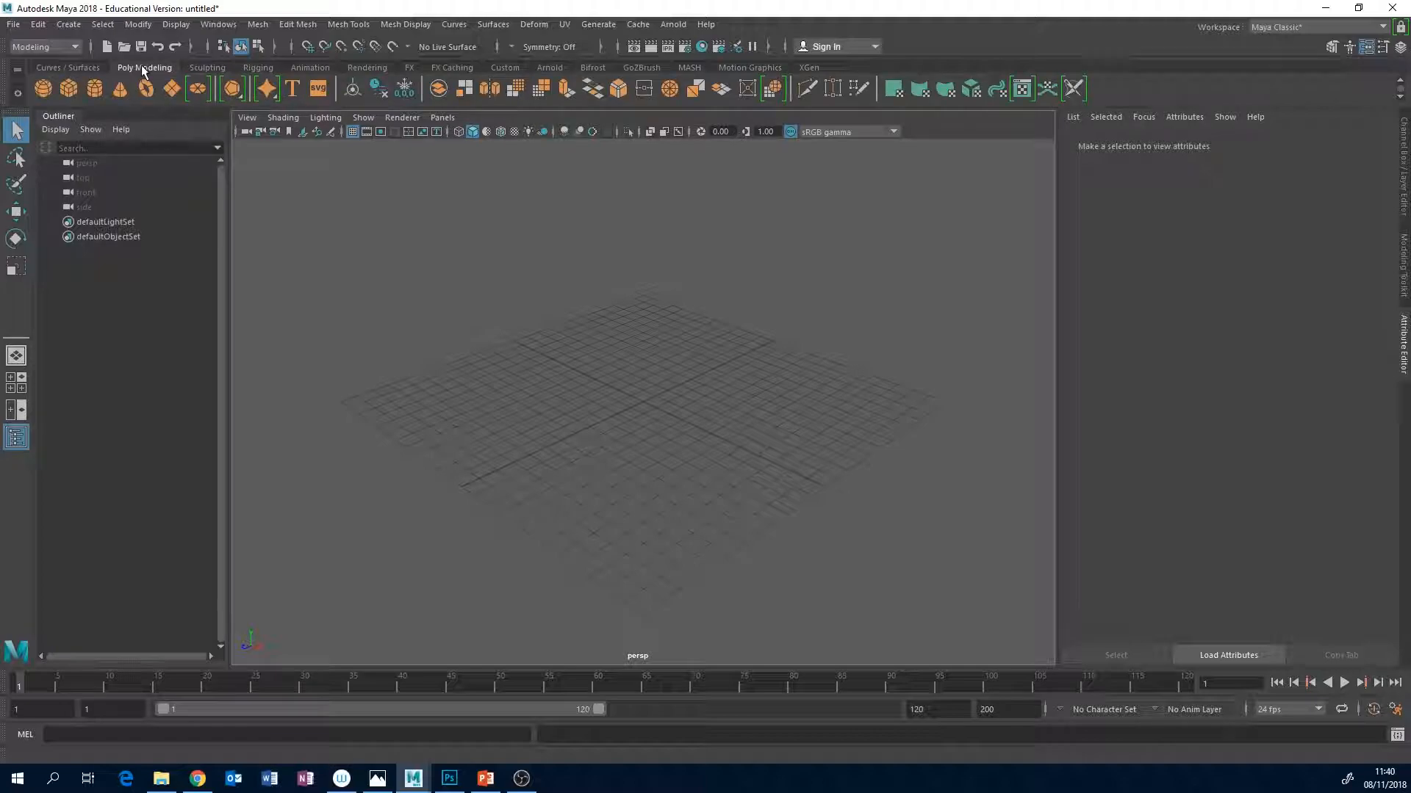
left_click(68, 87)
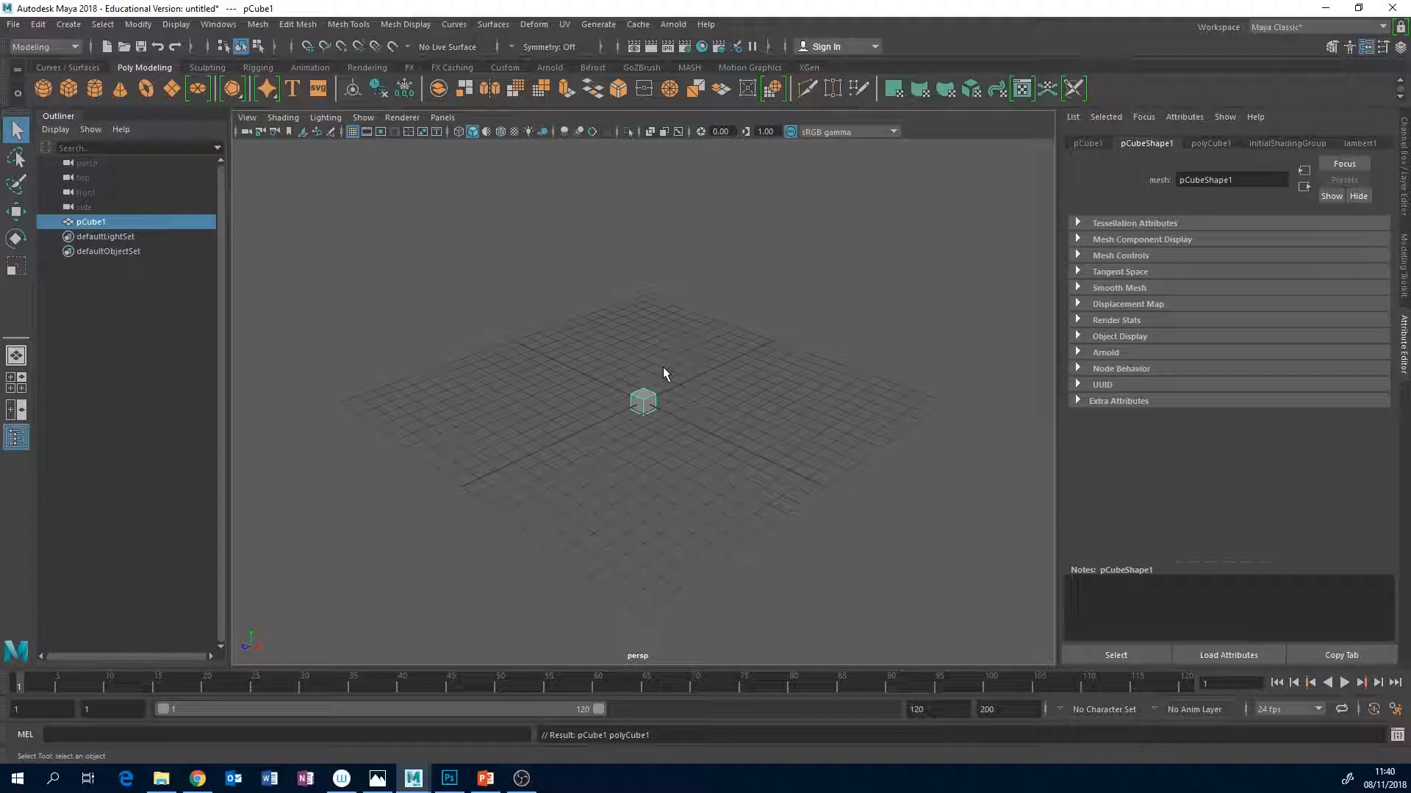
key("r")
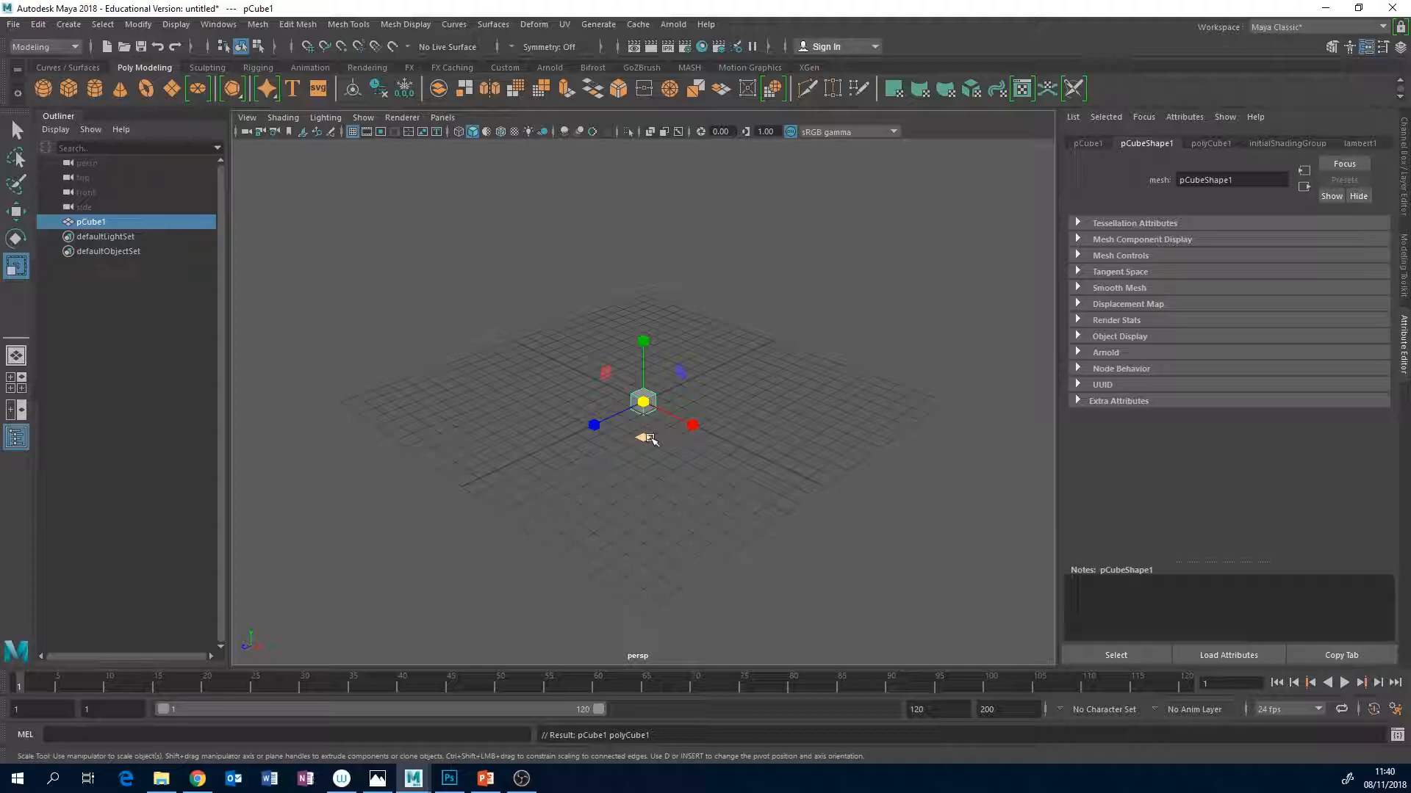
left_click_drag(650, 439, 677, 526)
left_click_drag(639, 337, 646, 389)
left_click_drag(776, 482, 796, 454, "alt")
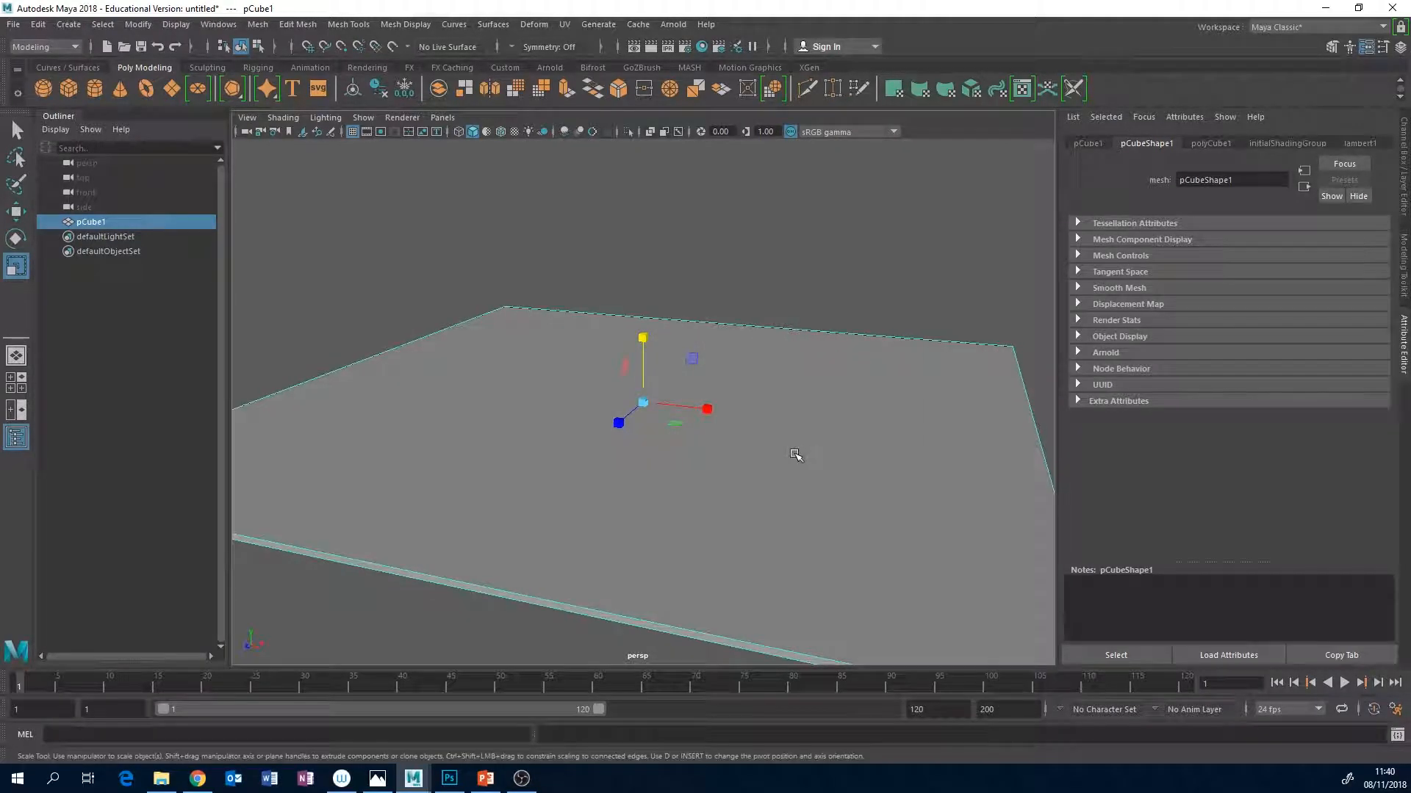
Create a second cube, stretch it into a tall pillar standing on the floor, and thicken its cross-section.
left_click(68, 89)
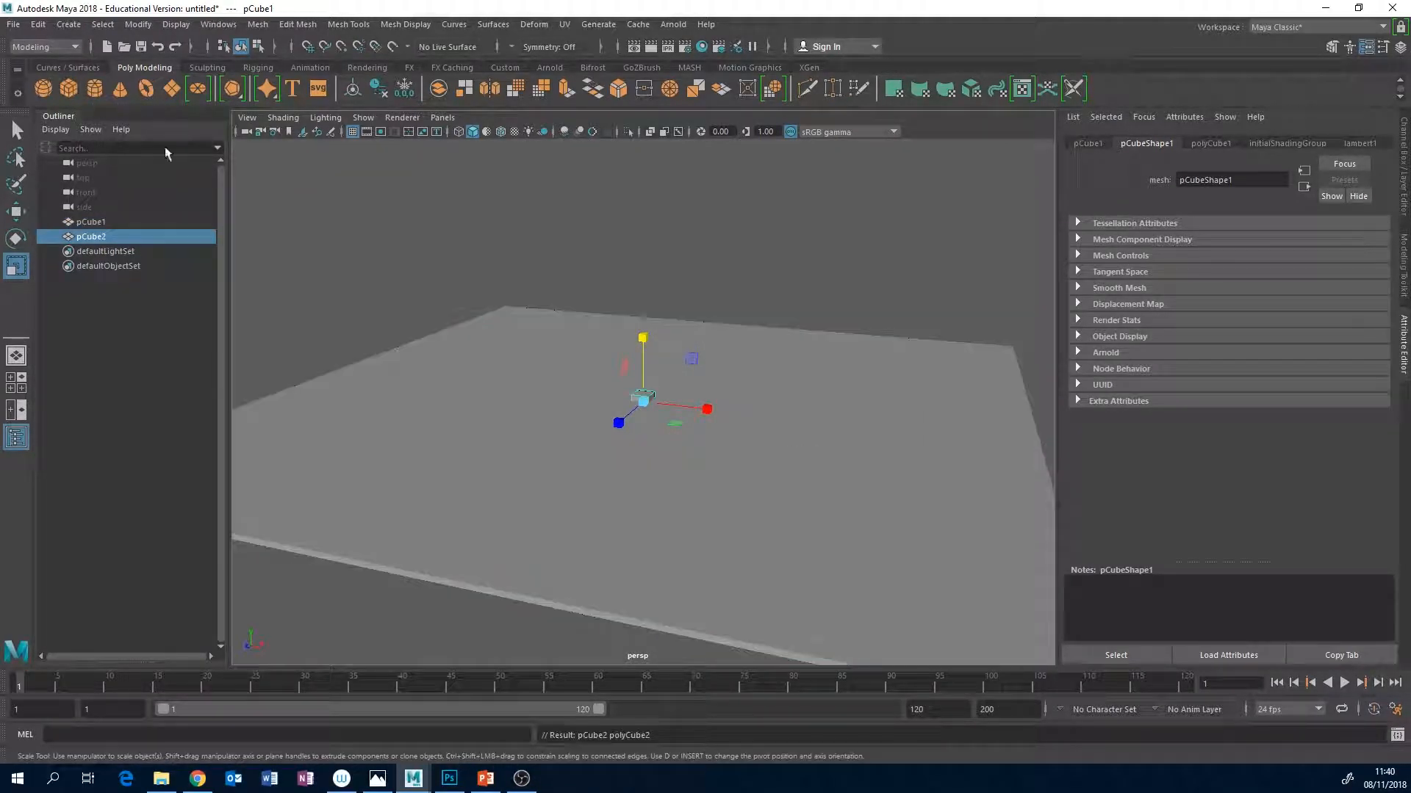
left_click_drag(644, 353, 648, 292)
key("w")
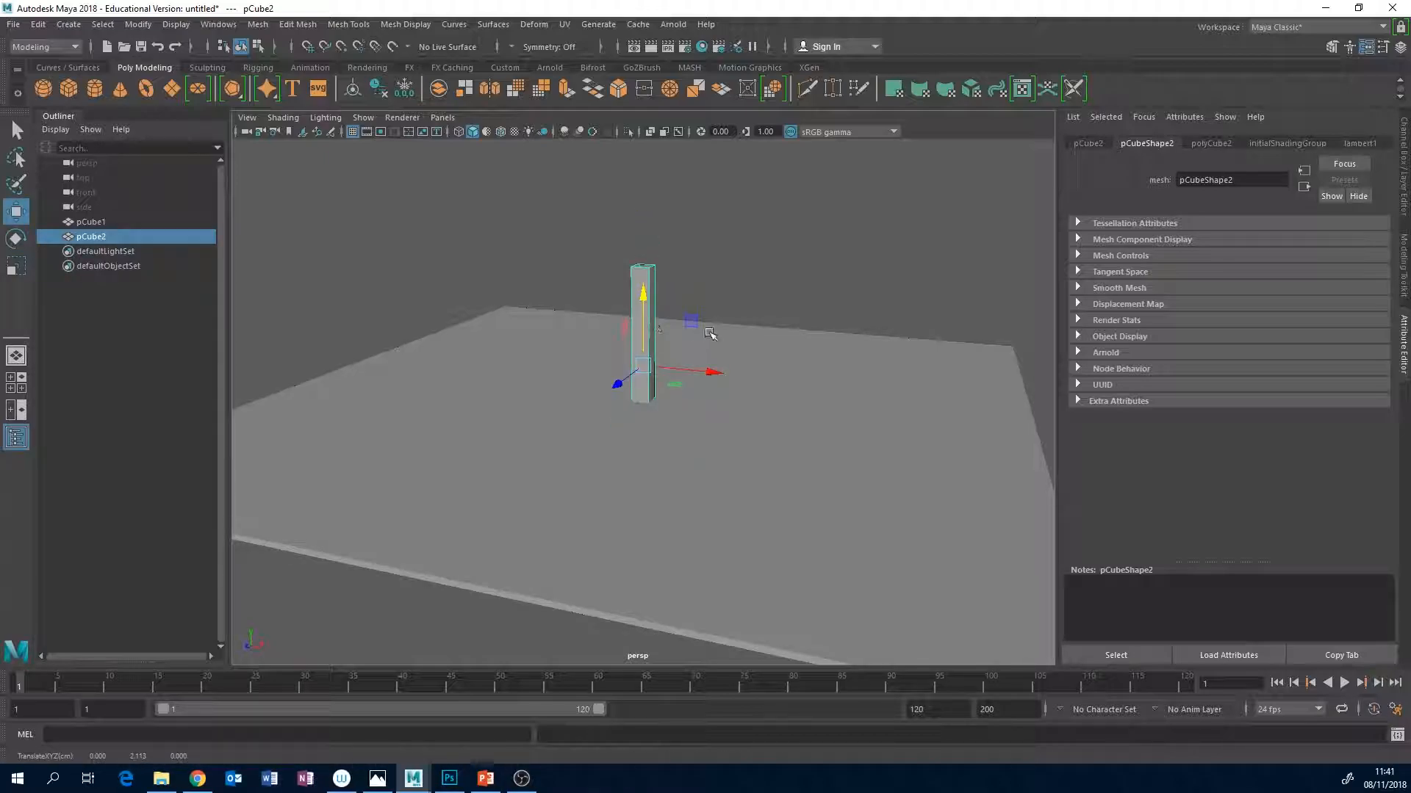
scroll(710, 335, "up", 5)
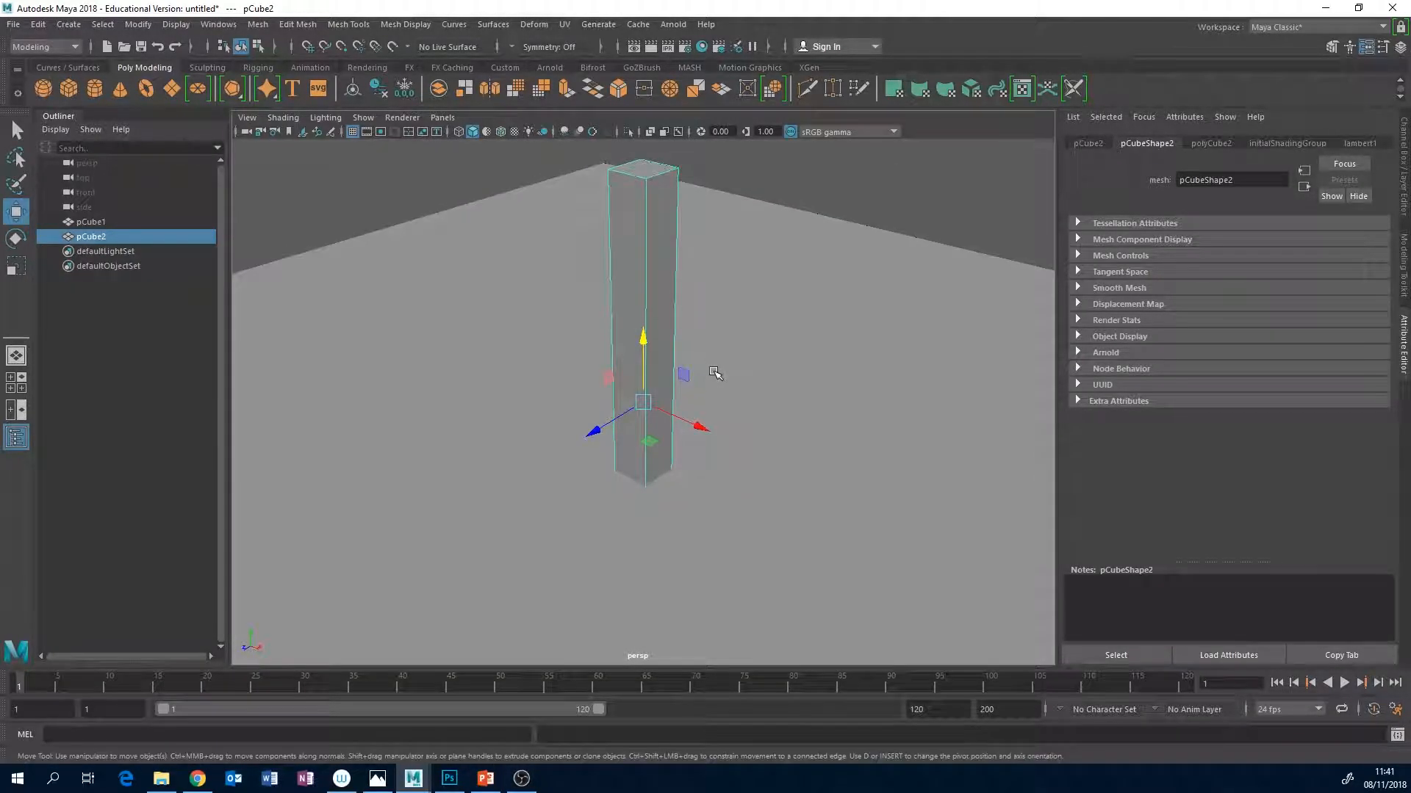
key("r")
left_click_drag(674, 439, 716, 409)
scroll(757, 413, "down", 6)
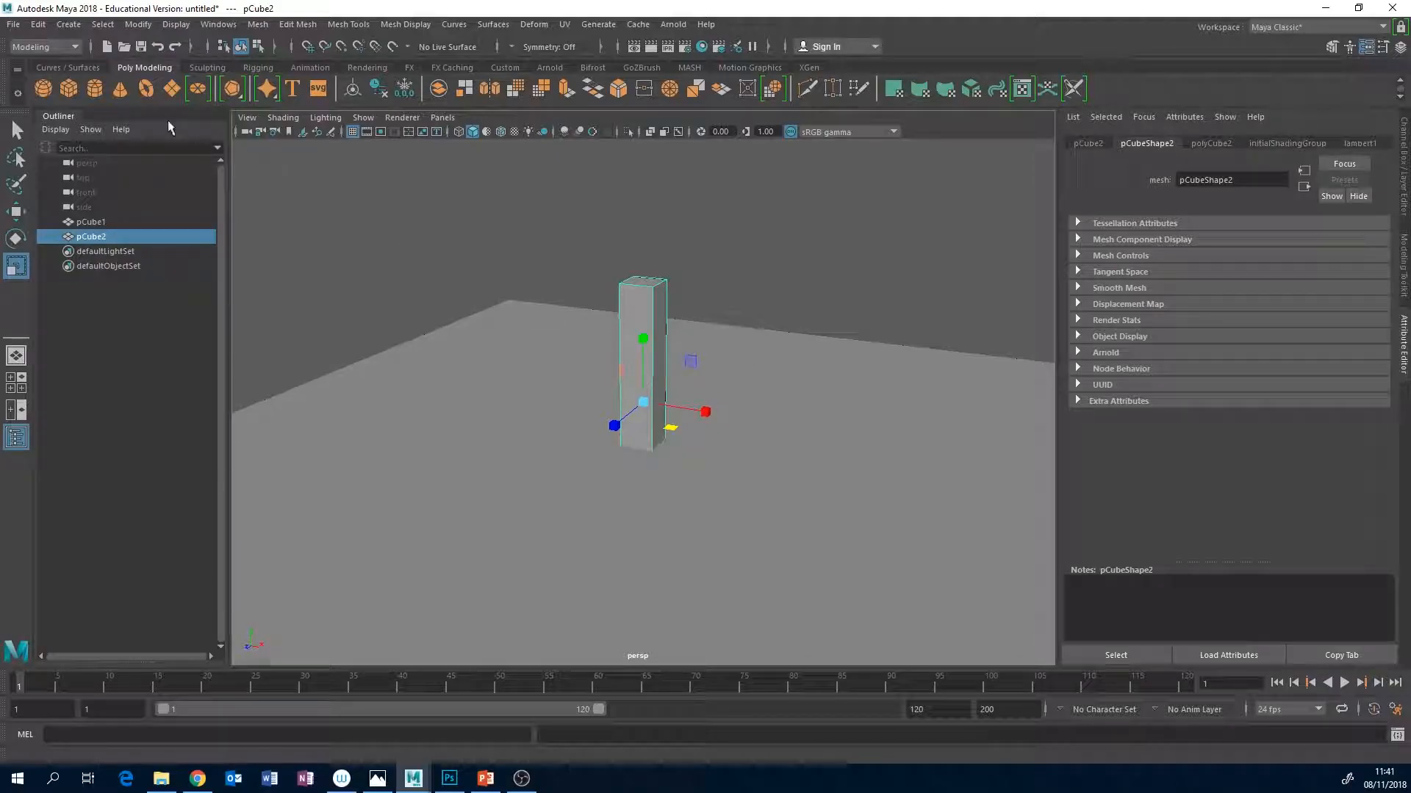
Create a third cube behind the pillar and scale it into a wall about 11.3 in Y and 23.2 in Z.
left_click(69, 87)
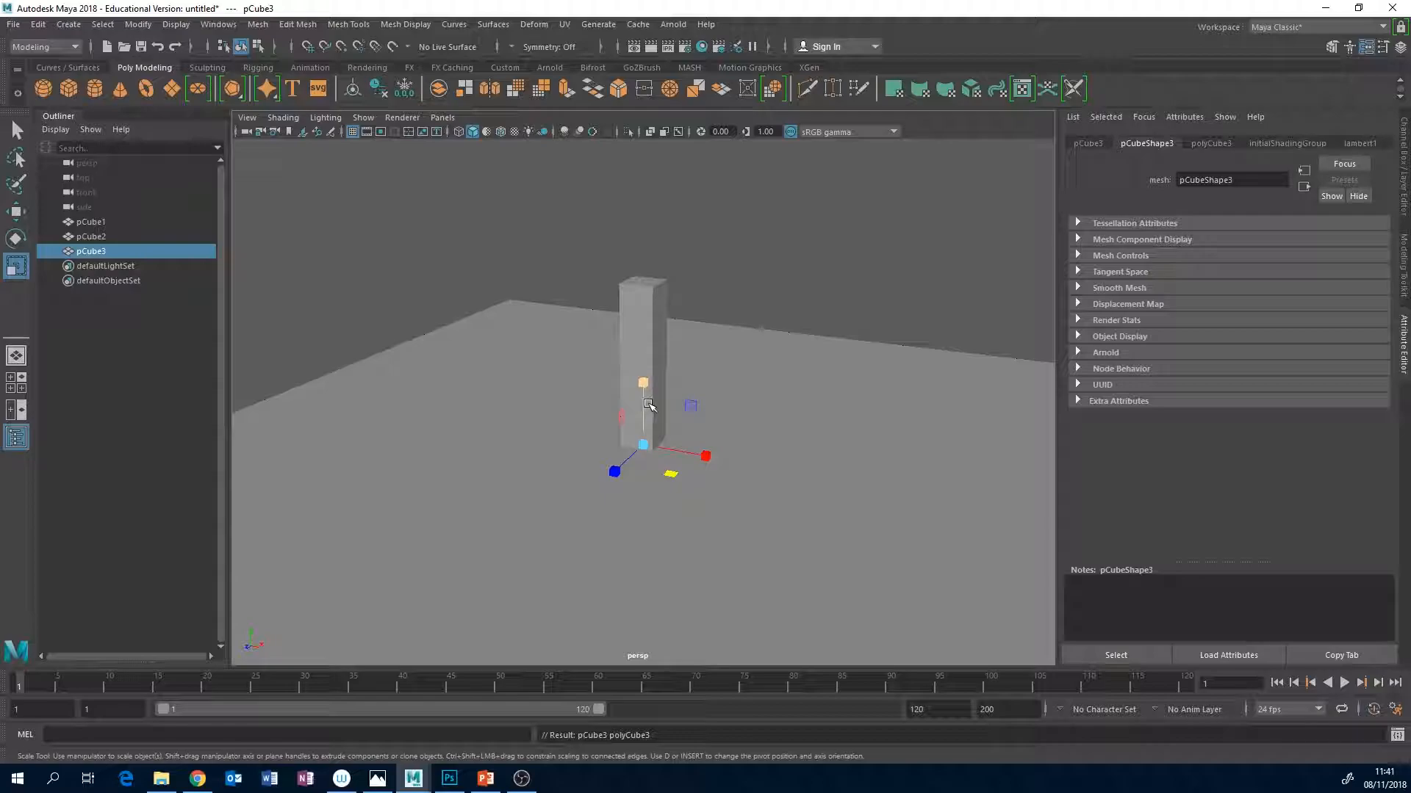
key("w")
left_click_drag(709, 358, 556, 325)
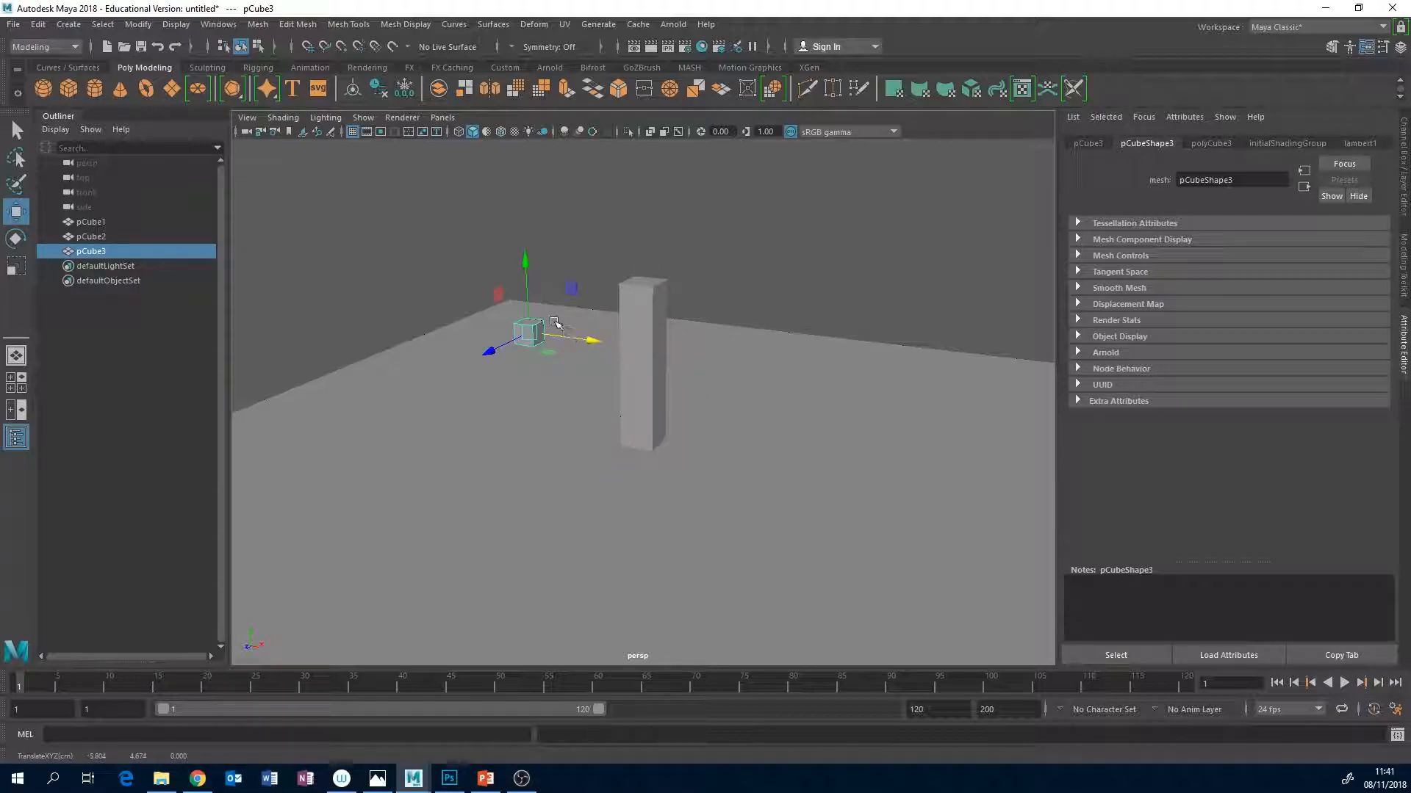
key("r")
left_click_drag(524, 271, 523, 209)
left_click_drag(490, 351, 411, 420)
left_click_drag(505, 348, 334, 428)
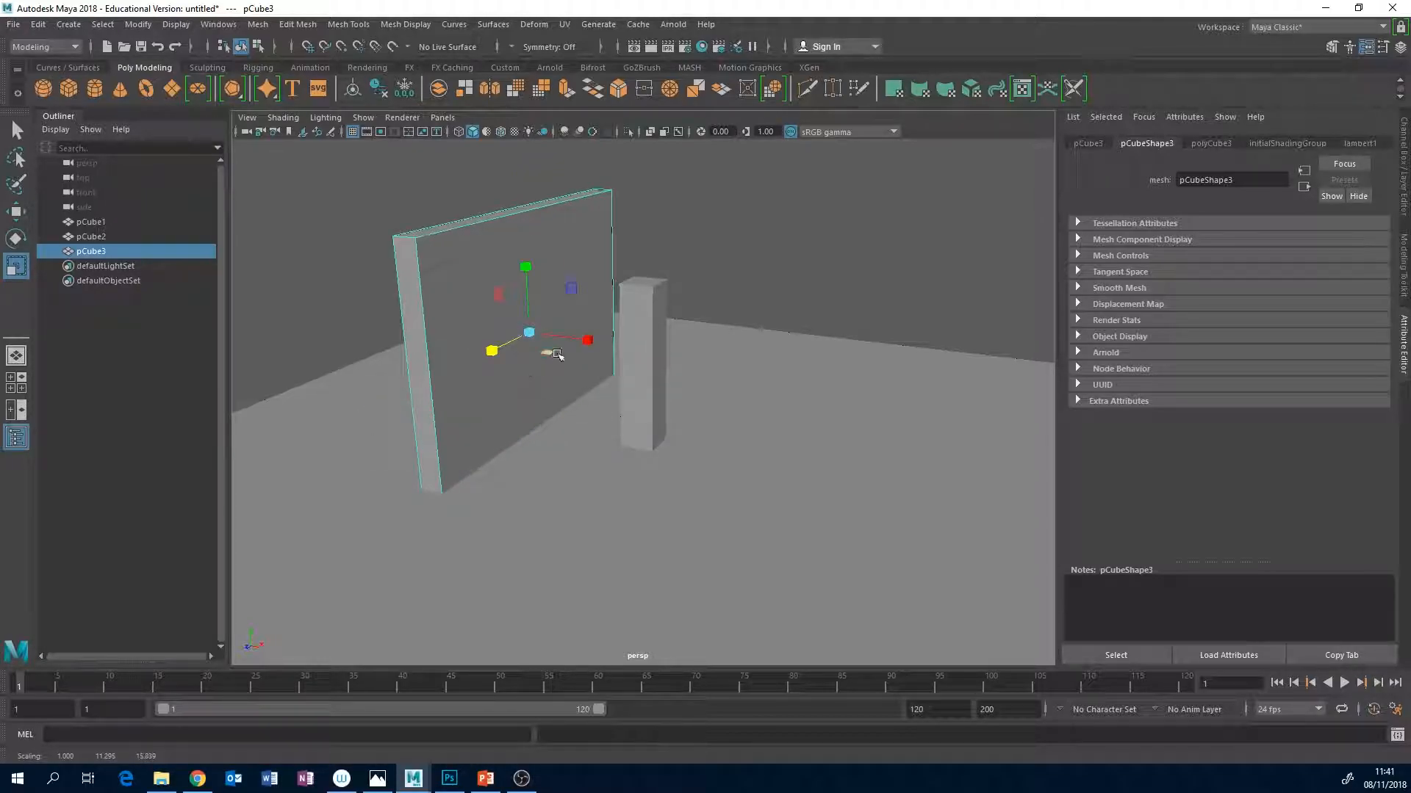
left_click_drag(503, 353, 482, 356)
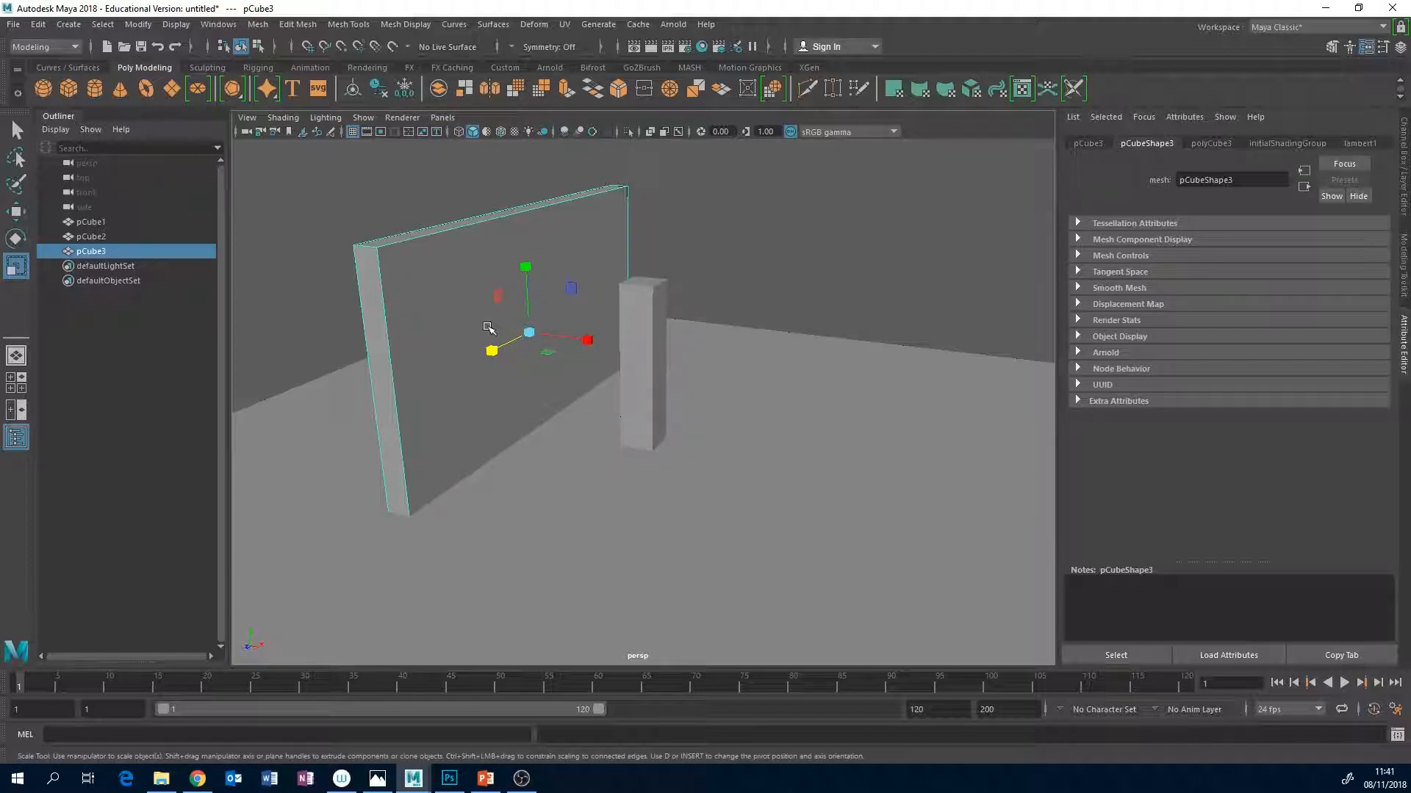
left_click_drag(504, 342, 488, 355)
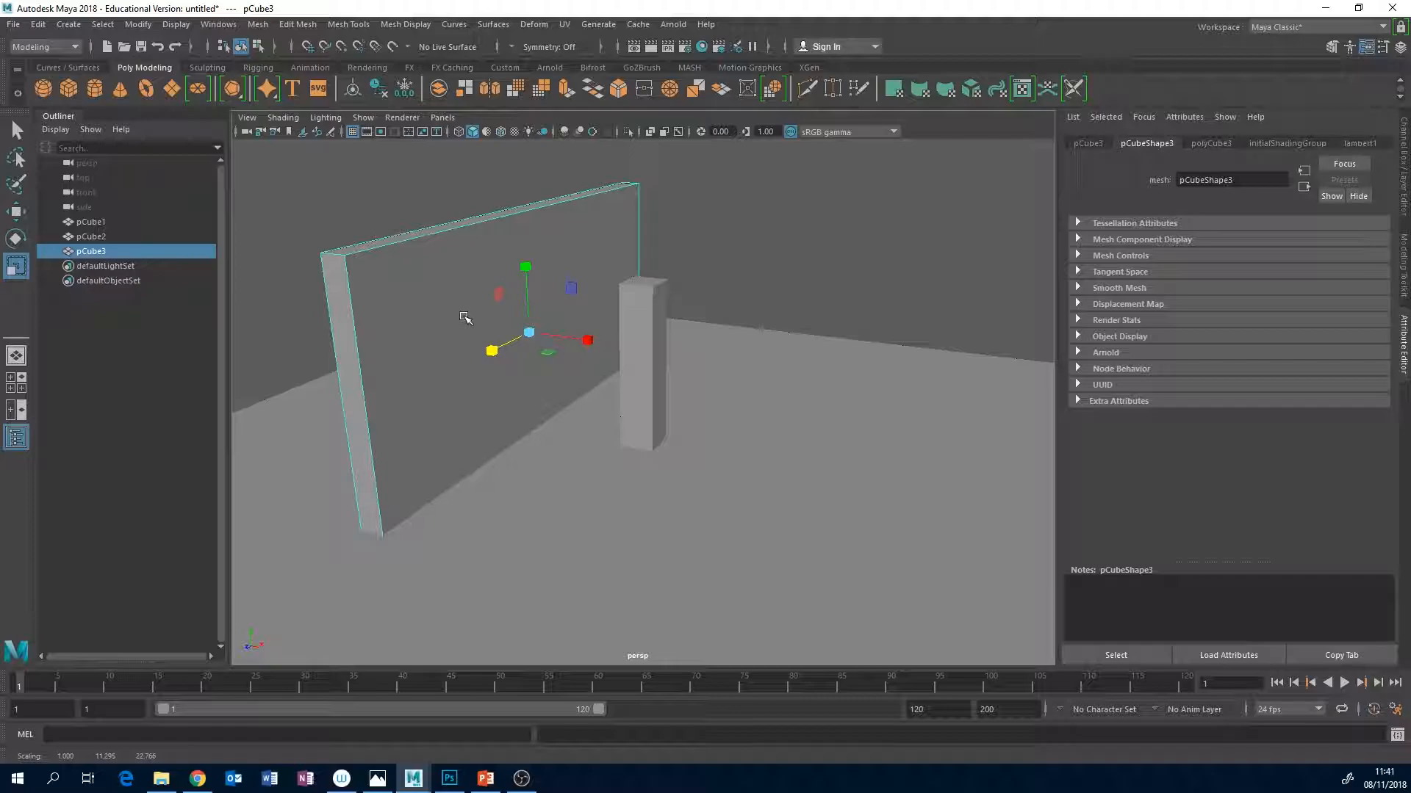
left_click_drag(502, 341, 496, 351)
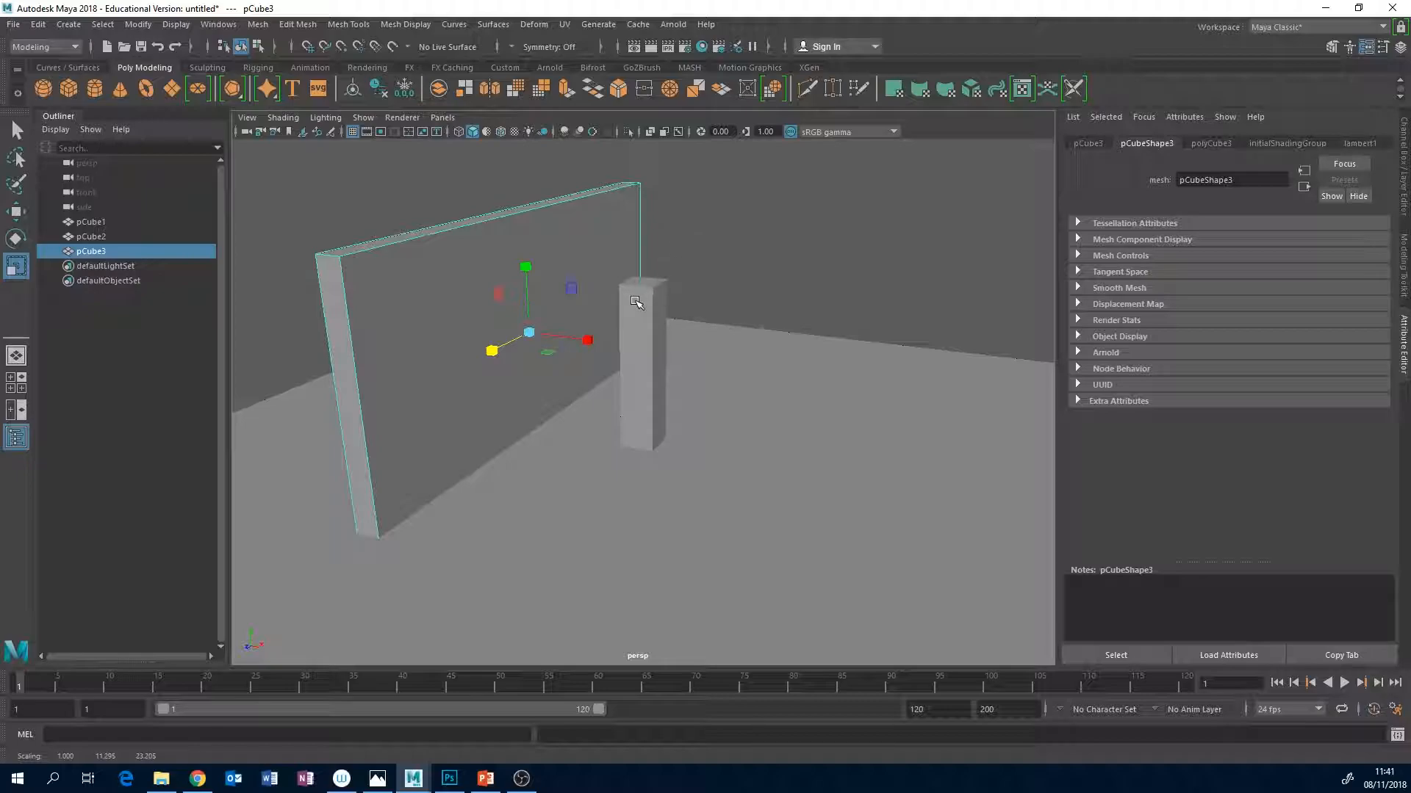
Shift the wall away from the pillar and lower it to about X -7.23, Y 4.40, Z -1.91.
key("w")
left_click_drag(585, 342, 497, 337)
left_click_drag(523, 285, 545, 290)
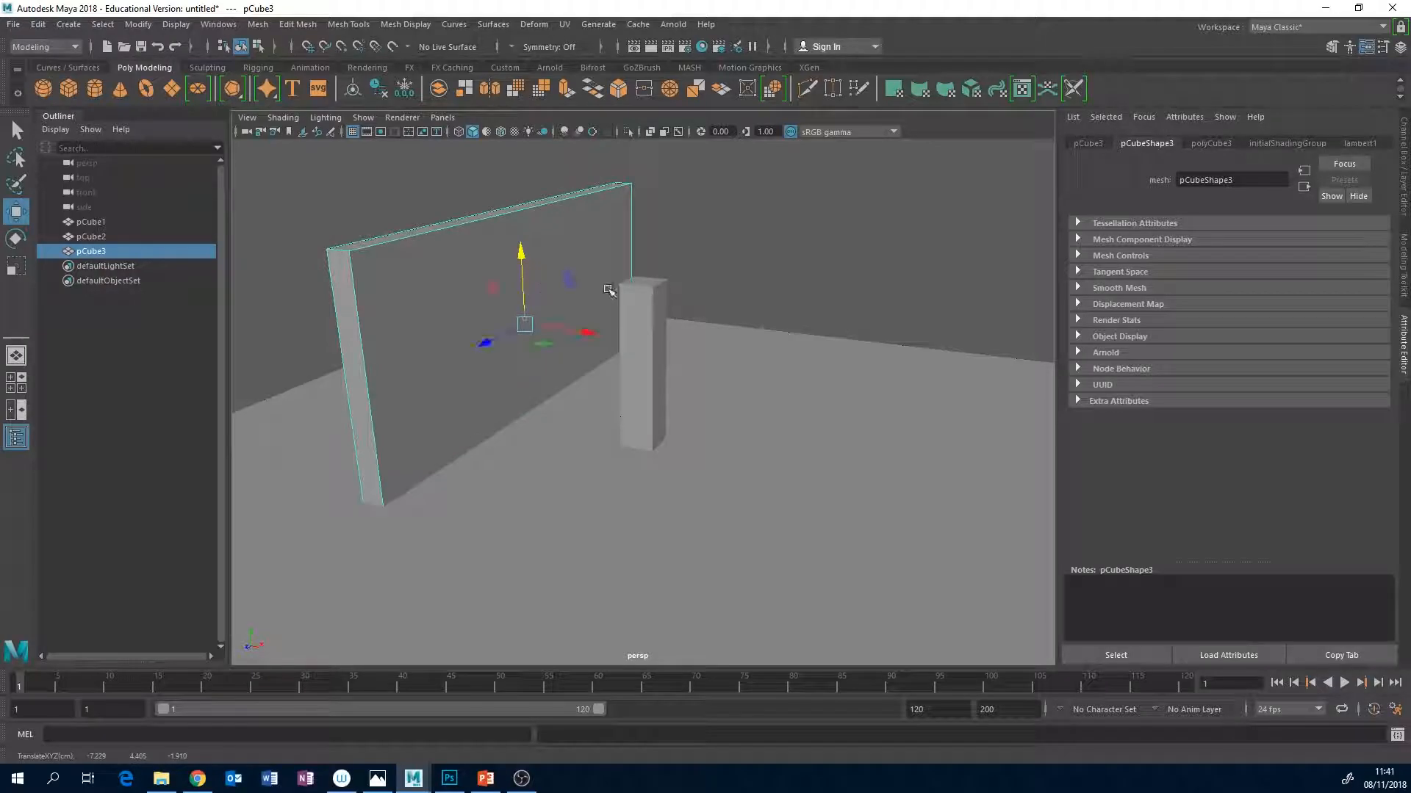
Set the move axis orientation to Object and slide the wall outward to about X -17.17, Z -0.44.
left_click(1405, 272)
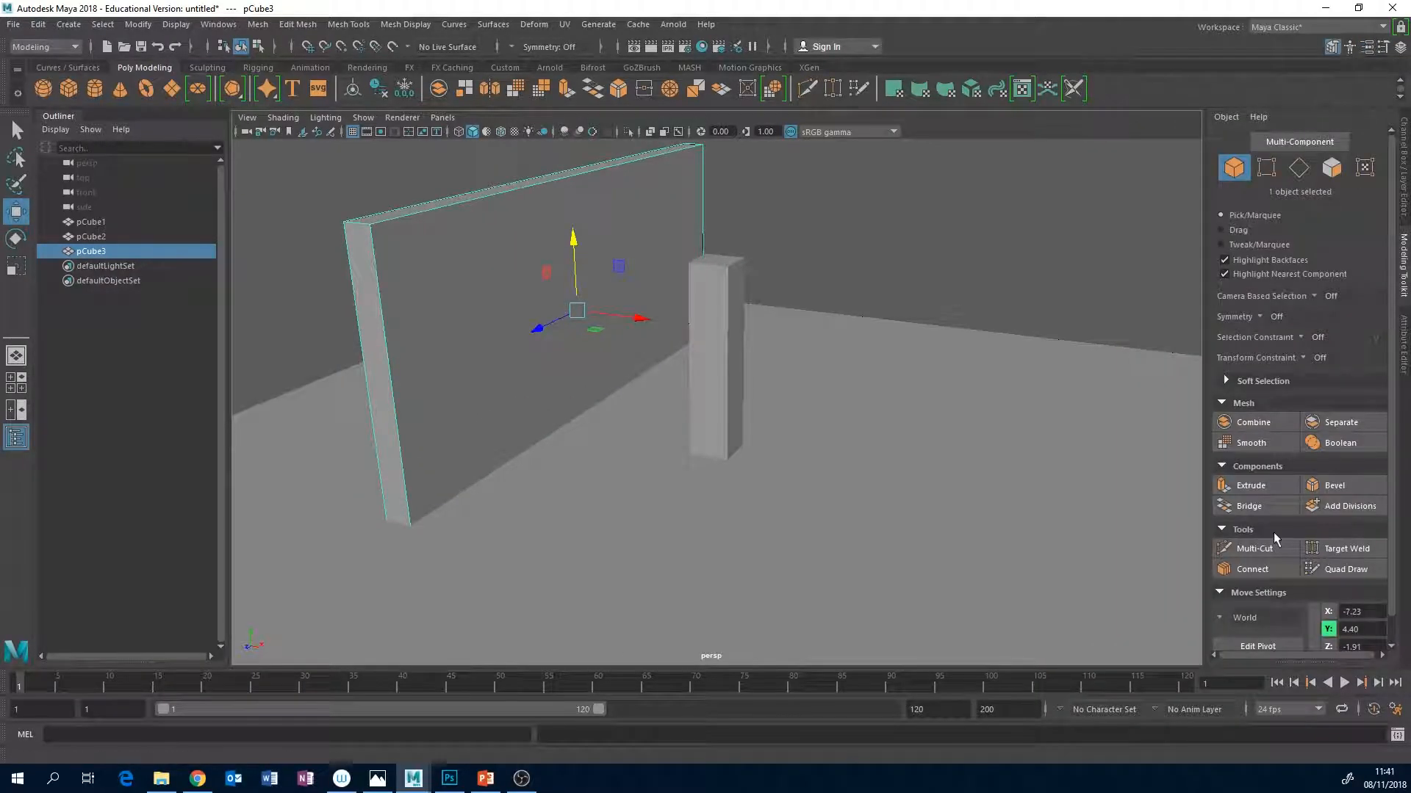
left_click(1224, 619)
left_click(1254, 623)
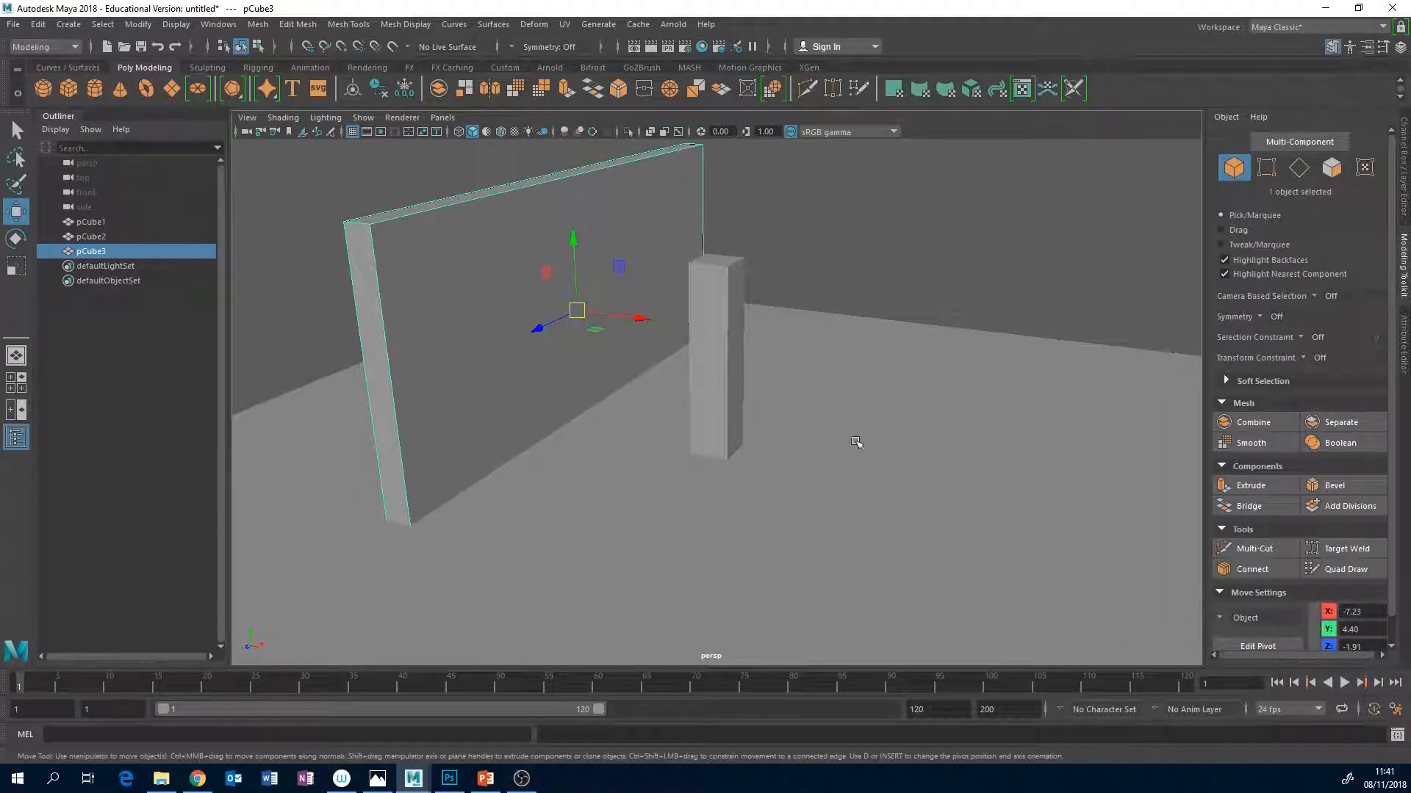
mouse_move(645, 319)
left_mouse_down()
mouse_move(591, 317)
mouse_move(622, 318)
left_mouse_up()
left_click_drag(515, 327, 564, 330)
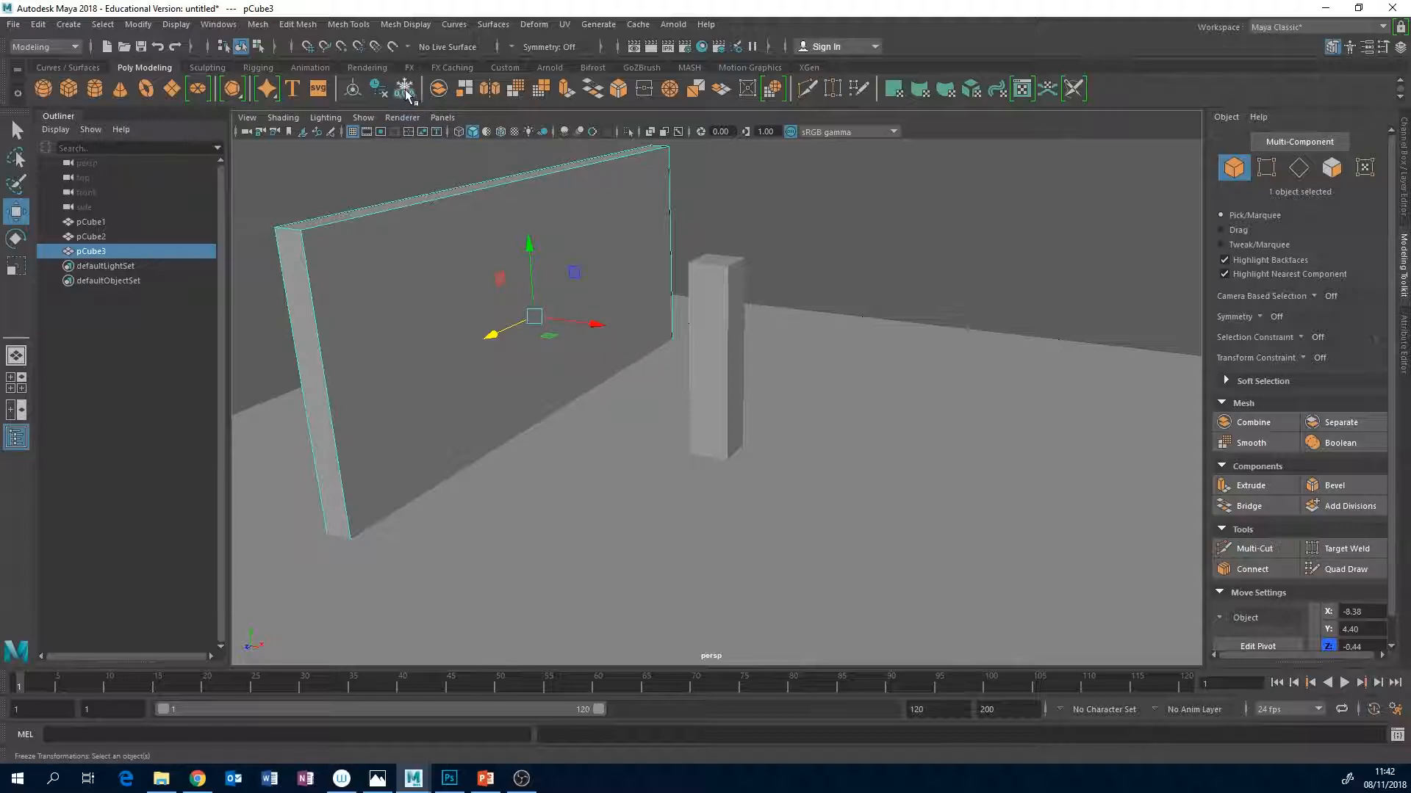
left_click_drag(592, 318, 441, 299)
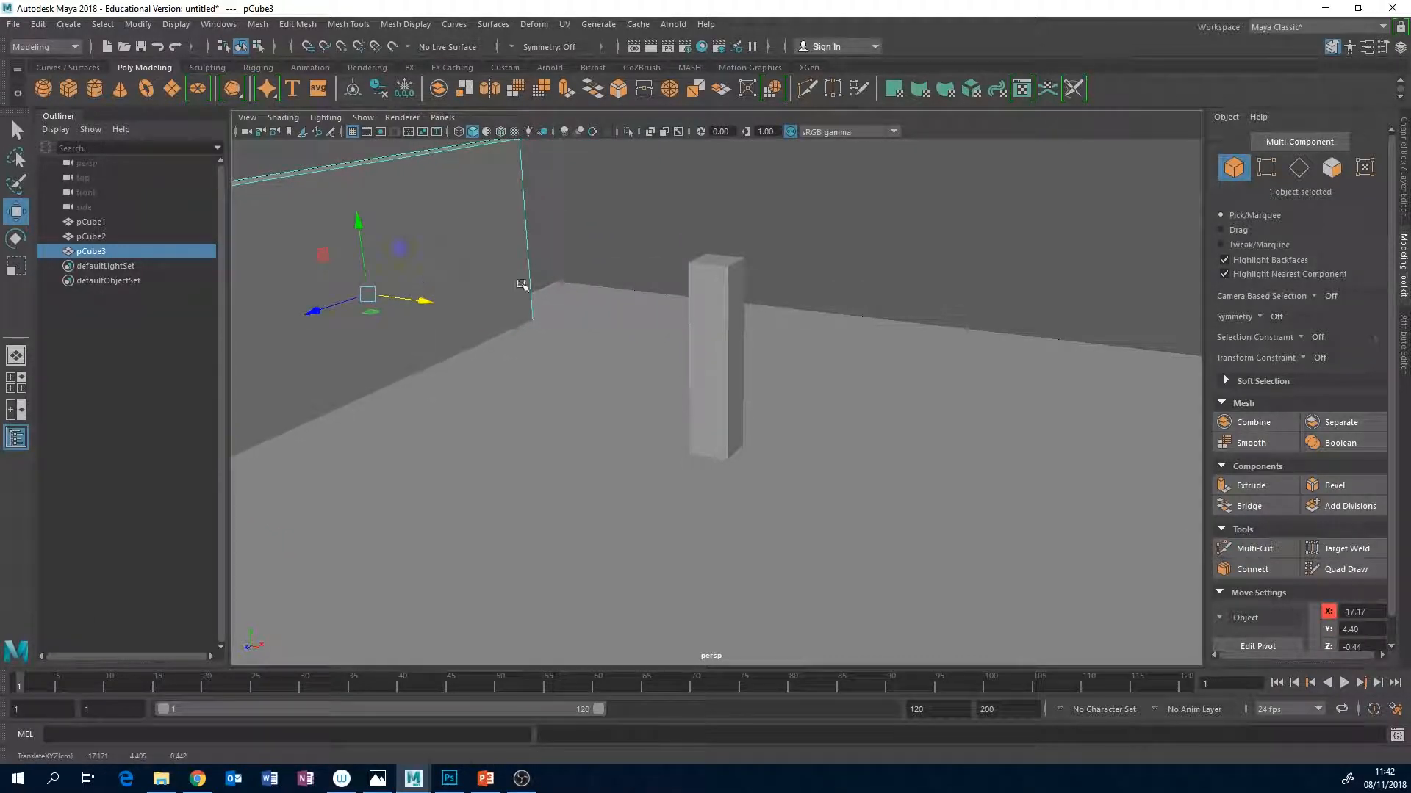
middle_click_drag(580, 287, 664, 329, "alt")
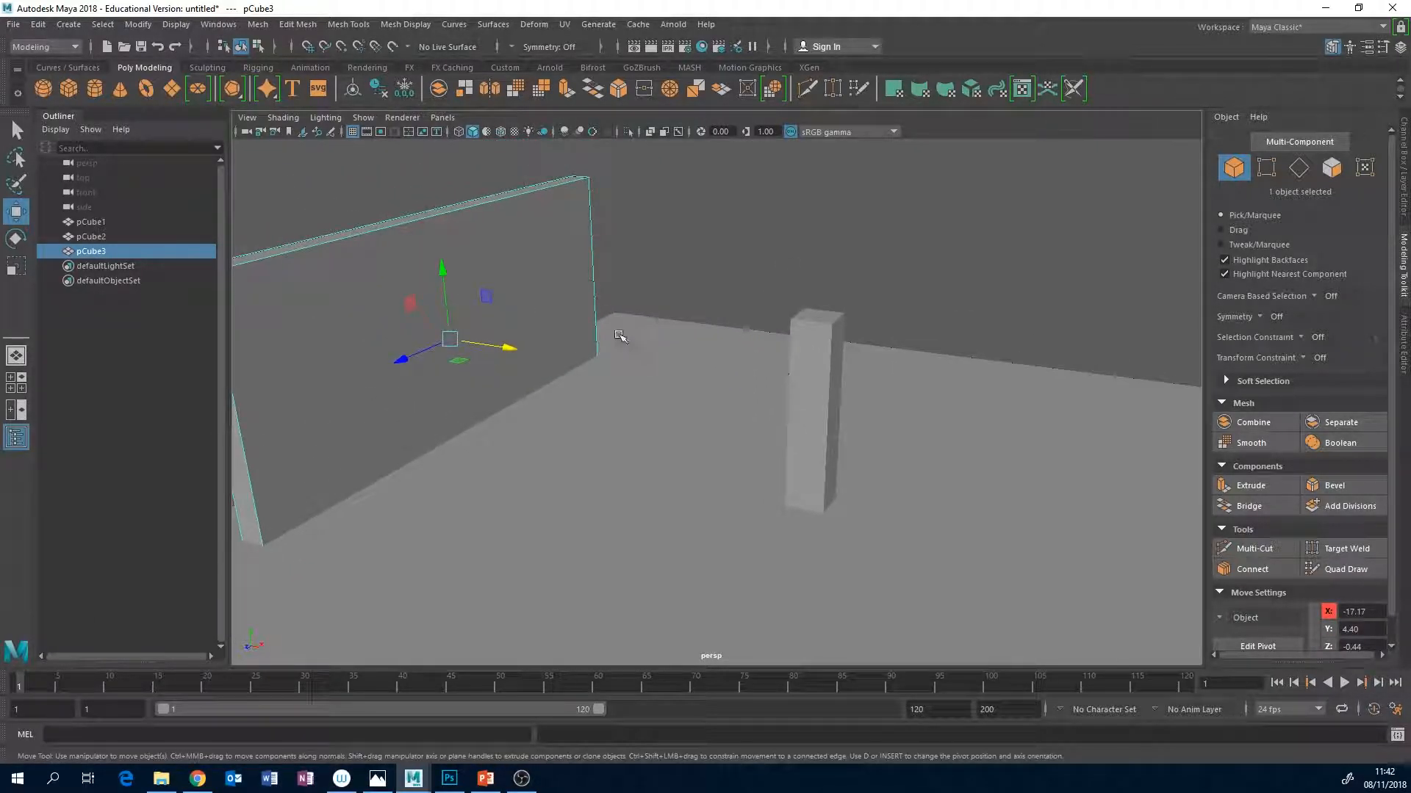
Turn the wall about its vertical axis, then duplicate it and move the copy toward the floor's rear.
key("e")
left_click_drag(476, 354, 633, 299)
key("ctrl+d")
key("w")
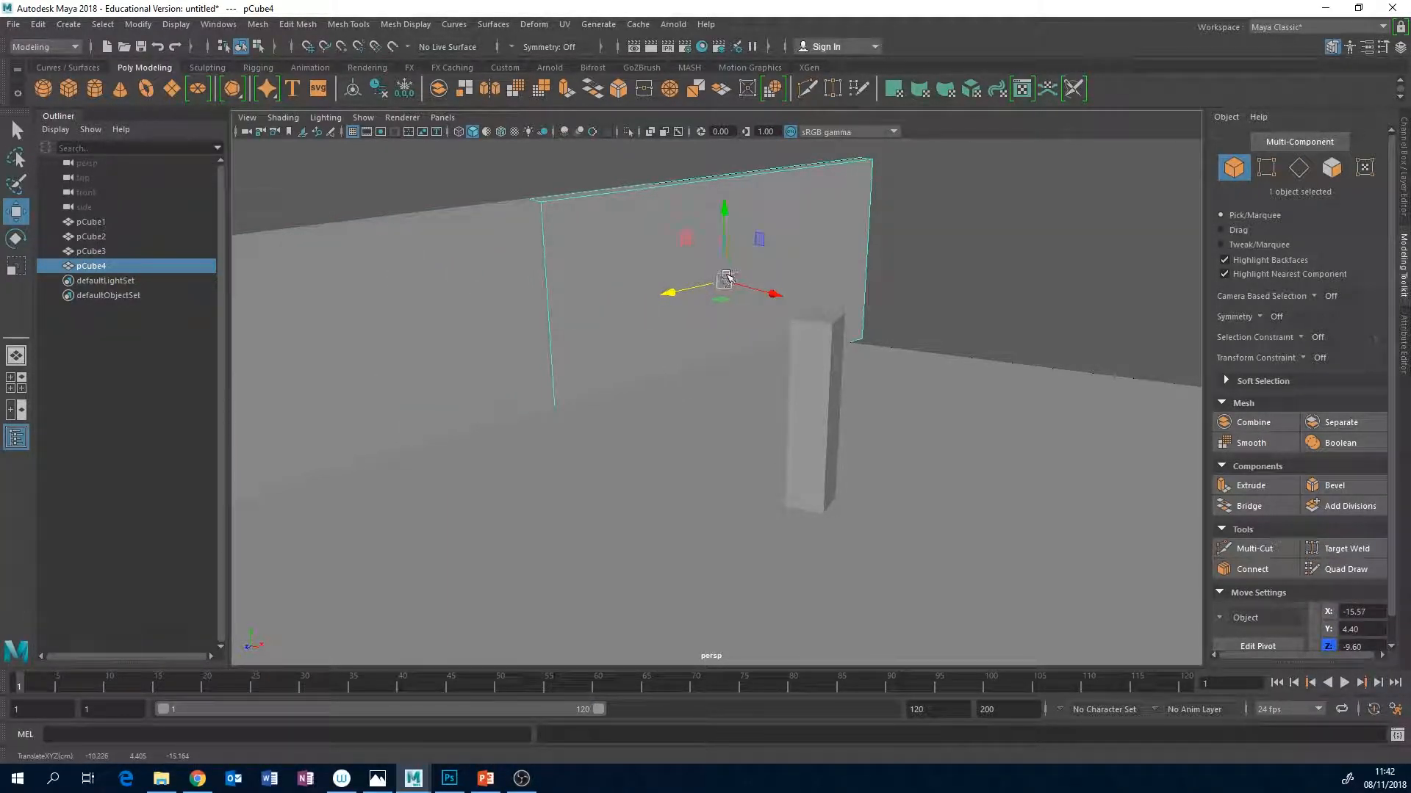
Scale the wall copy to be shorter and thicker, and lower it to about Y 3.13.
key("t")
key("r")
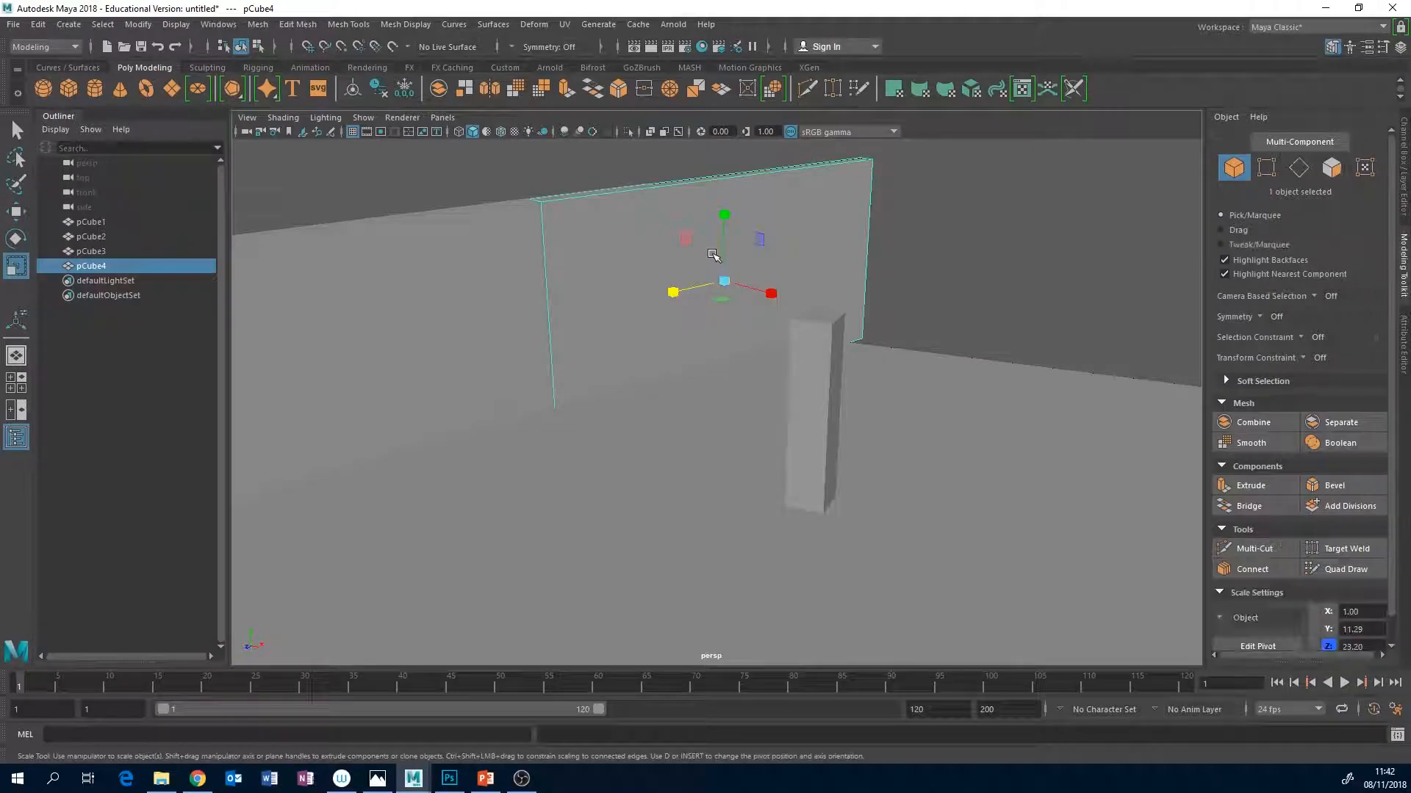
mouse_move(725, 214)
left_mouse_down()
mouse_move(720, 247)
mouse_move(721, 215)
left_mouse_up()
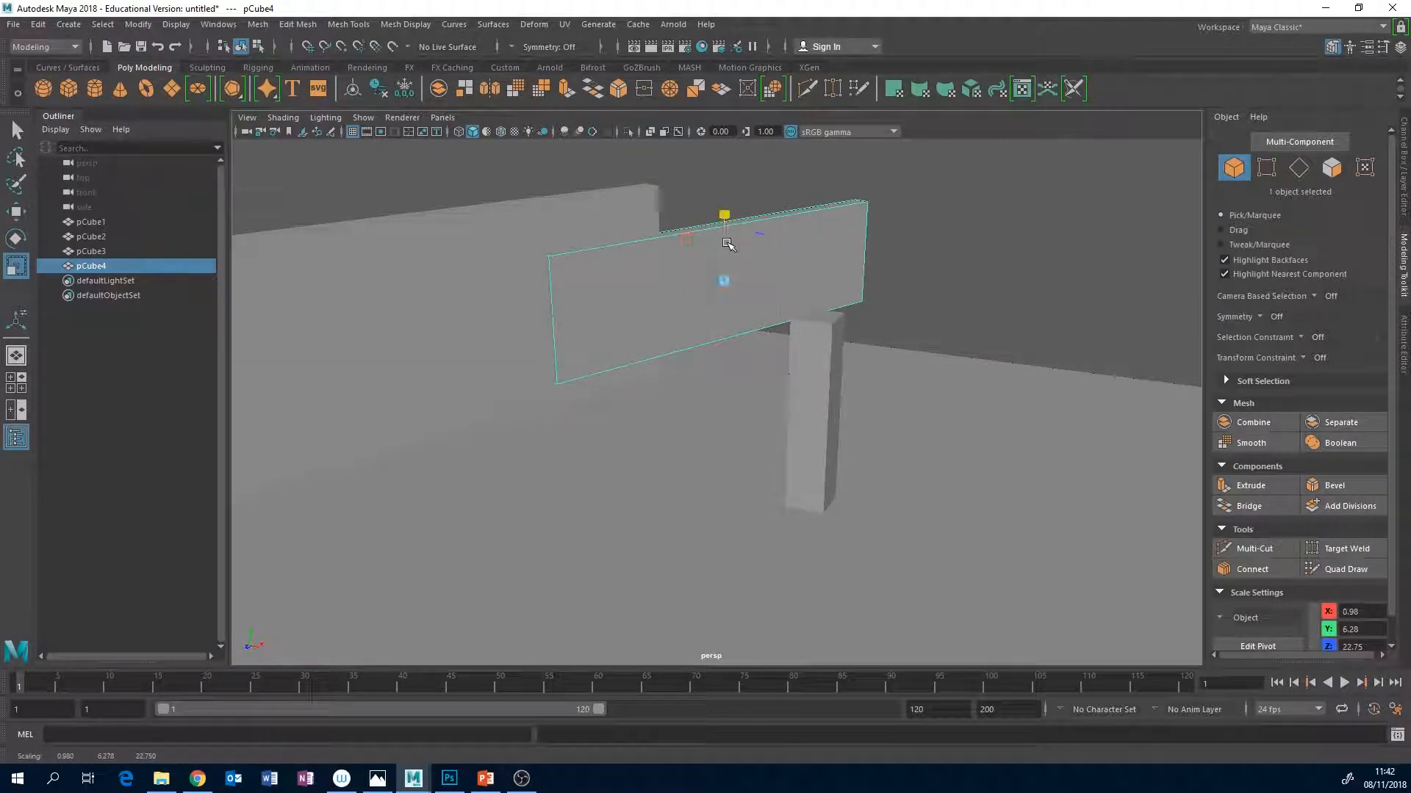
left_click_drag(770, 293, 889, 332)
key("w")
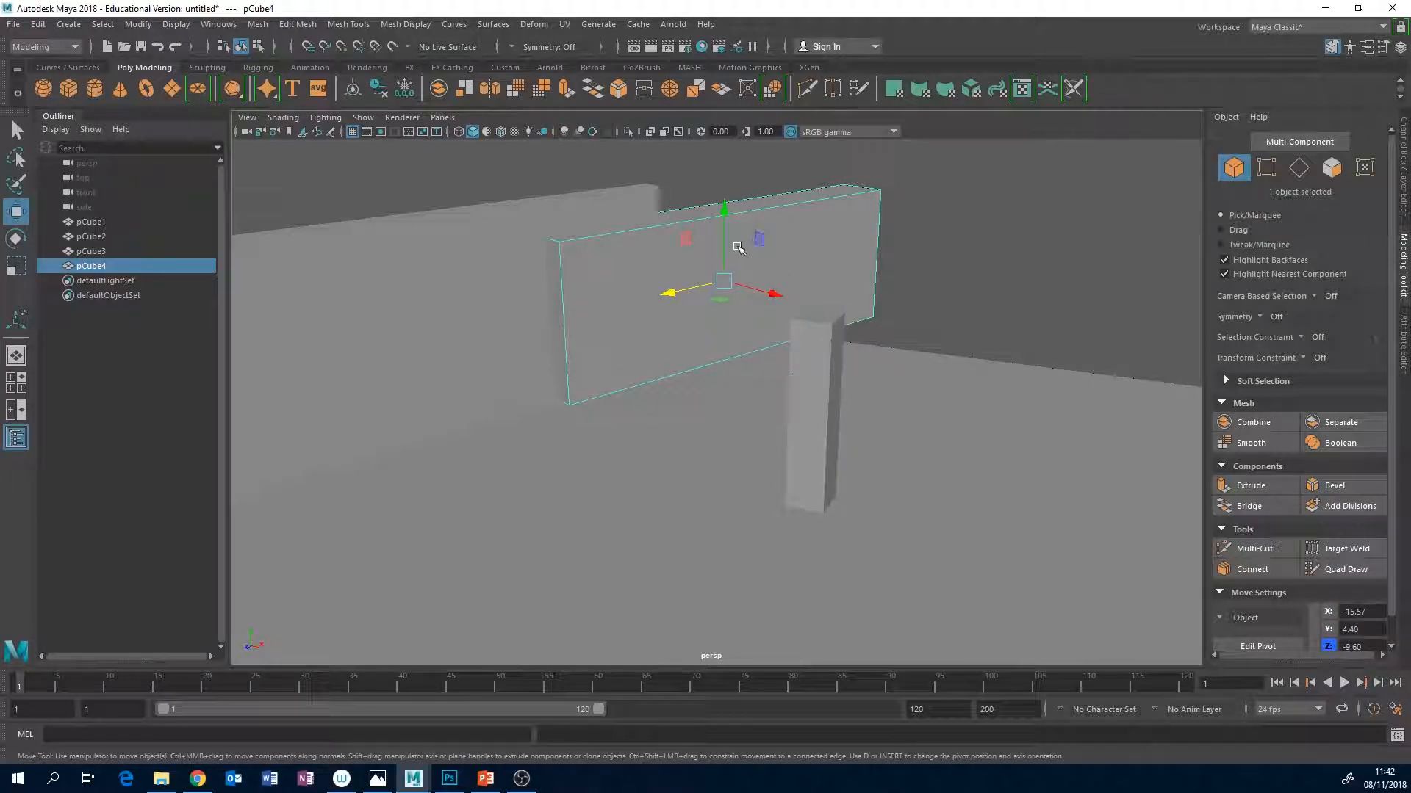
left_click_drag(725, 214, 724, 236)
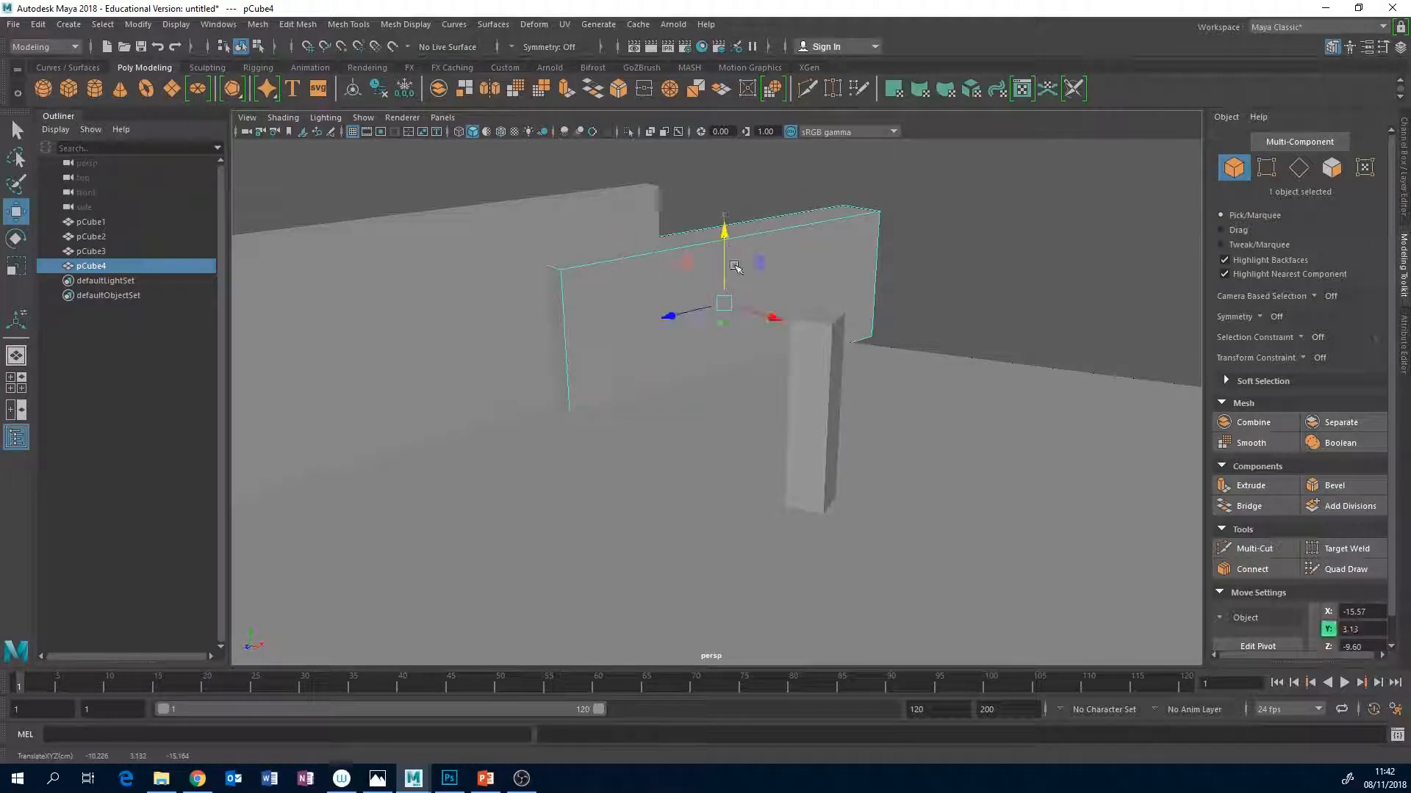
Rotate the shorter wall, freeze its transformations, and reposition it across the floor behind the pillar.
key("e")
left_click_drag(756, 322, 728, 323)
key("w")
left_click(405, 92)
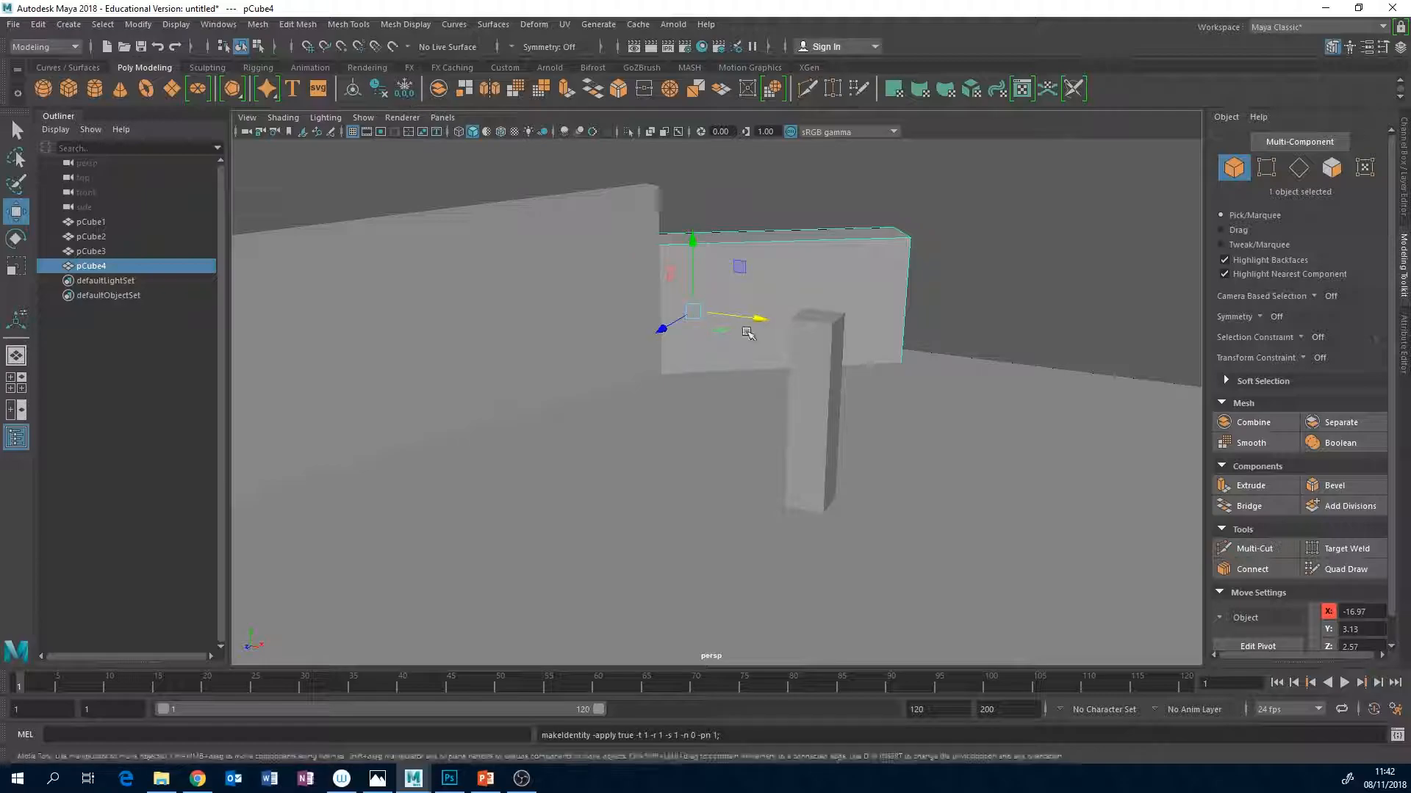
mouse_move(721, 330)
left_mouse_down()
mouse_move(777, 388)
mouse_move(734, 366)
mouse_move(777, 413)
mouse_move(803, 305)
mouse_move(816, 356)
mouse_move(800, 311)
mouse_move(726, 349)
left_mouse_up()
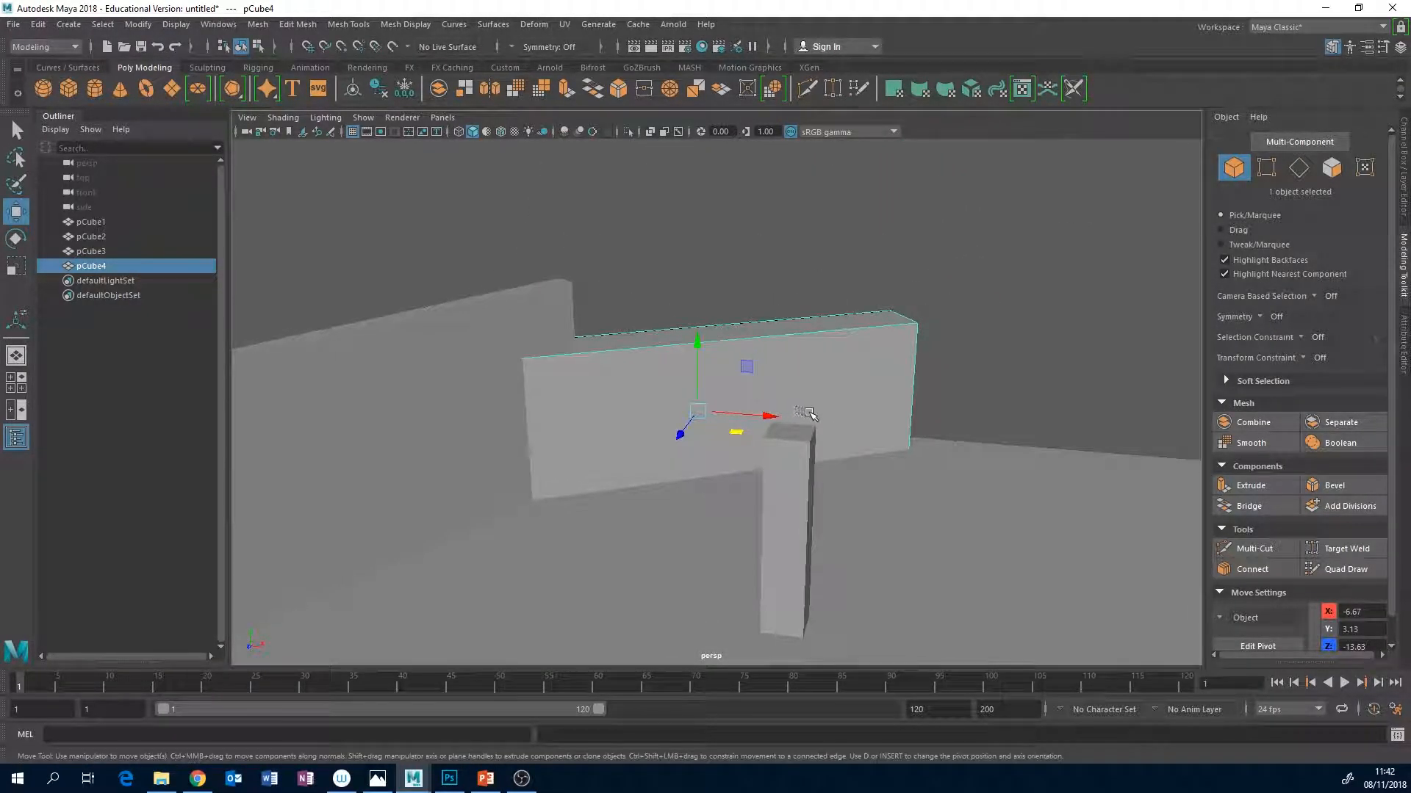
Duplicate the shorter wall, place and turn the copy as a rear wall, and scale it to about 1.45 in Y.
key("d")
key("ctrl+d")
left_click_drag(755, 416, 939, 341)
key("e")
key("w")
key("r")
mouse_move(913, 420)
left_mouse_down("alt")
mouse_move(804, 418)
mouse_move(947, 430)
mouse_move(908, 441)
left_mouse_up("alt")
Duplicate the rear wall, angle the copy along the floor's opposite side, and scale it taller.
key("ctrl+d")
key("w")
key("e")
key("r")
left_click_drag(935, 373, 942, 329)
Duplicate the rear wall, bring the copy forward, and flatten and lower it into a low wall on the floor.
left_click(797, 395)
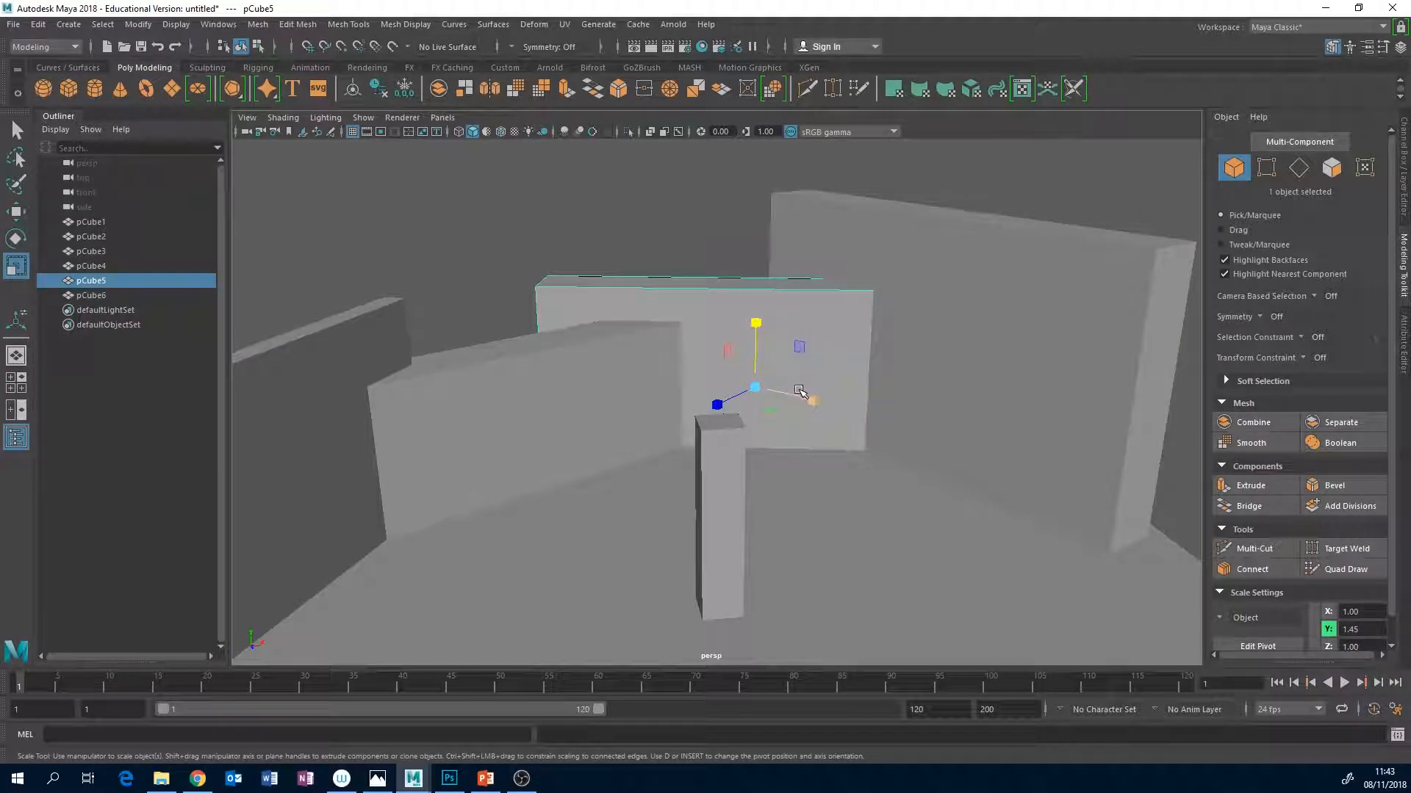
key("ctrl+d")
key("w")
left_click_drag(765, 410, 793, 434)
key("r")
left_click_drag(778, 345, 806, 419)
key("e")
key("w")
left_click_drag(776, 369, 775, 409)
Adjust the low wall's position behind the pillar to about X -6.84, Y 0.93, Z -14.98.
key("e")
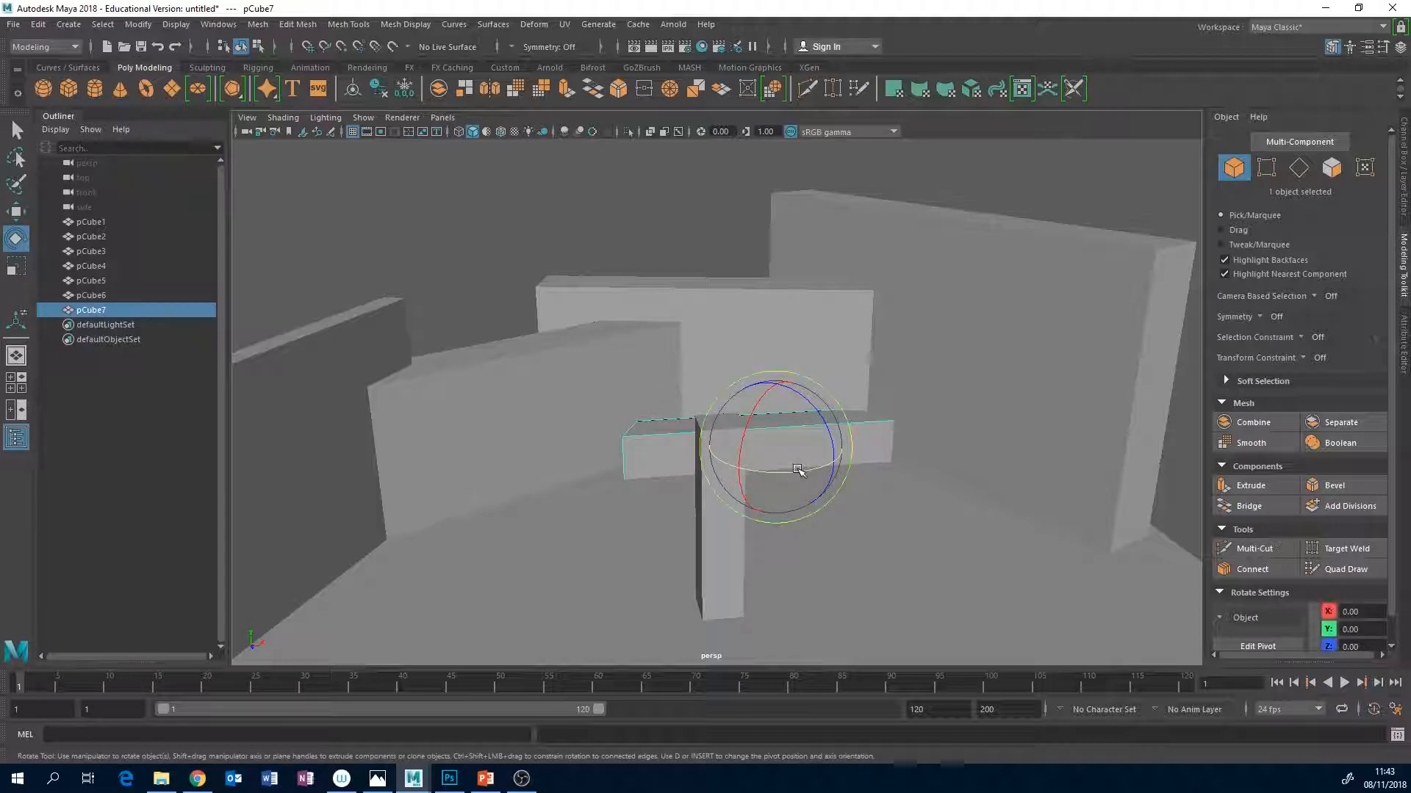
key("w")
left_click_drag(792, 474, 856, 488)
left_click_drag(850, 536, 789, 525, "alt")
middle_click_drag(789, 525, 806, 479, "alt")
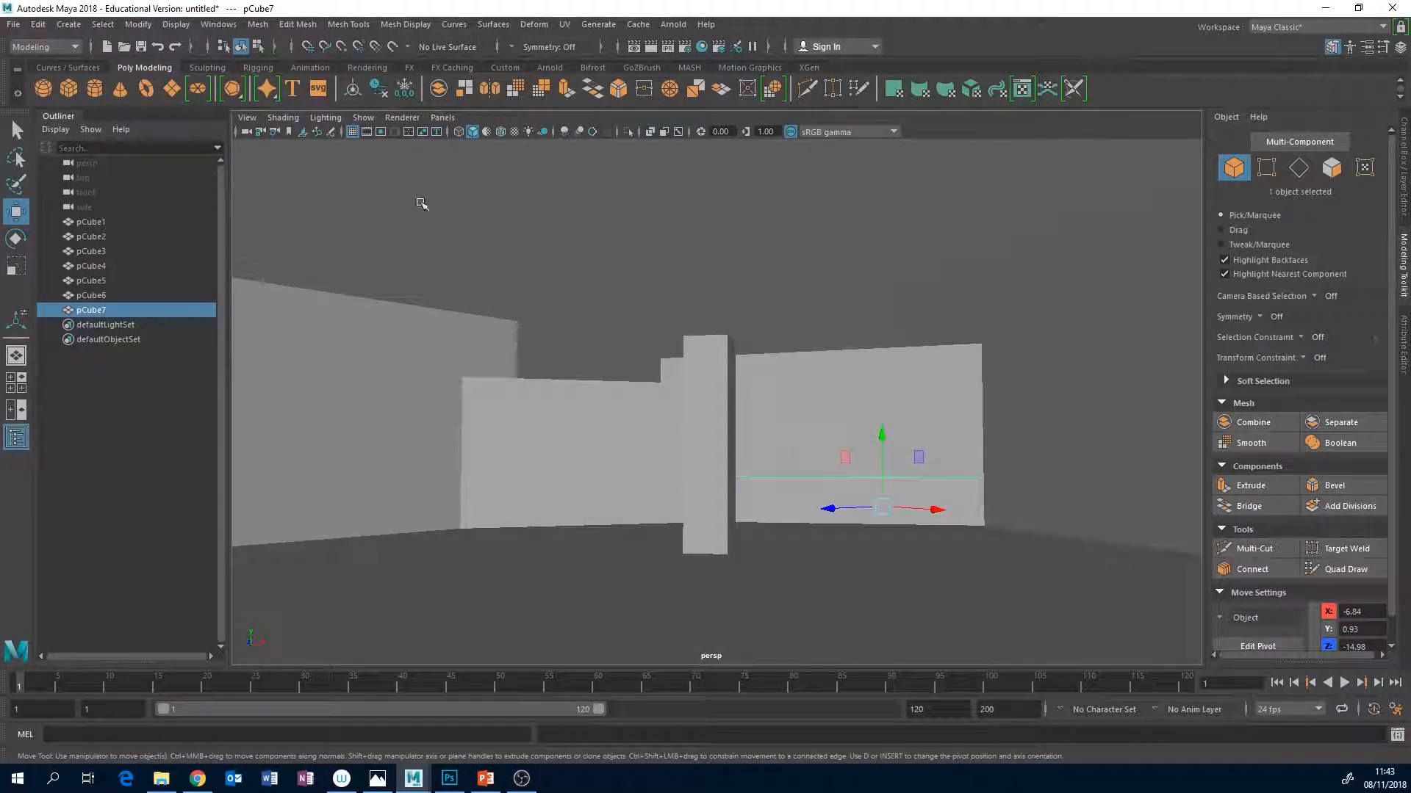
Display the 960 x 540 resolution gate and frame the pillar and walls from a low camera angle inside it.
left_click(380, 132)
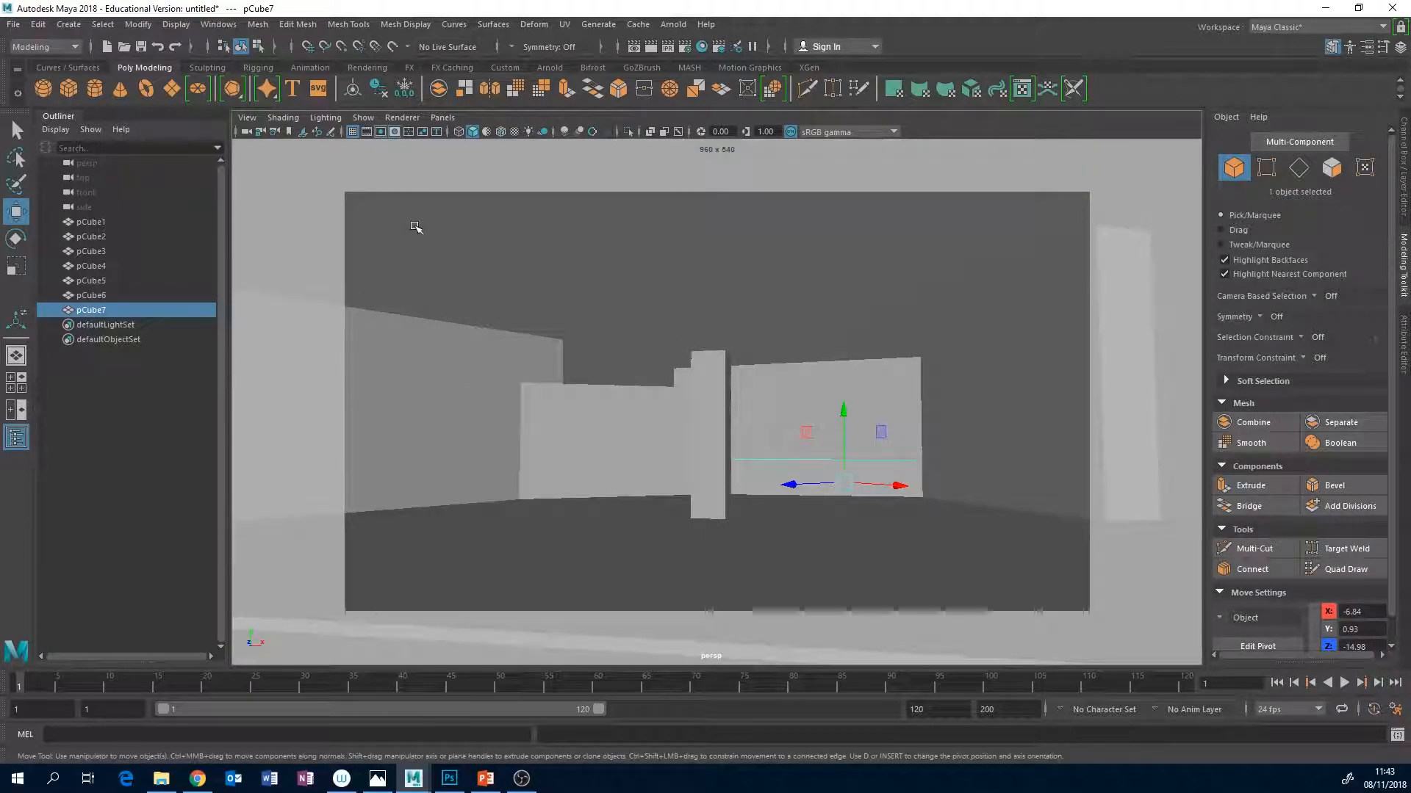
middle_click_drag(841, 413, 861, 381, "alt")
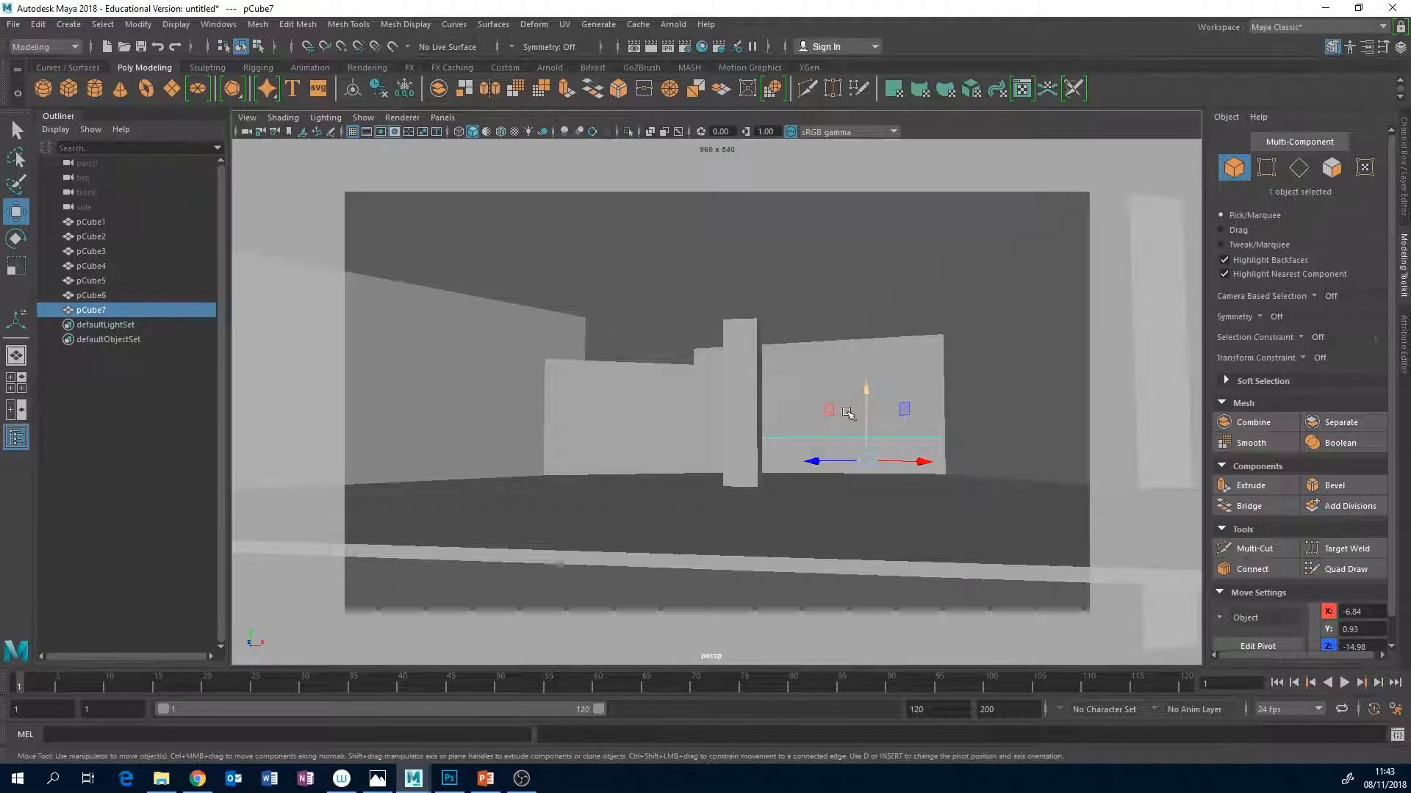
right_click_drag(751, 400, 871, 365, "alt")
mouse_move(860, 366)
left_mouse_down("alt")
mouse_move(844, 368)
mouse_move(872, 368)
mouse_move(859, 383)
left_mouse_up("alt")
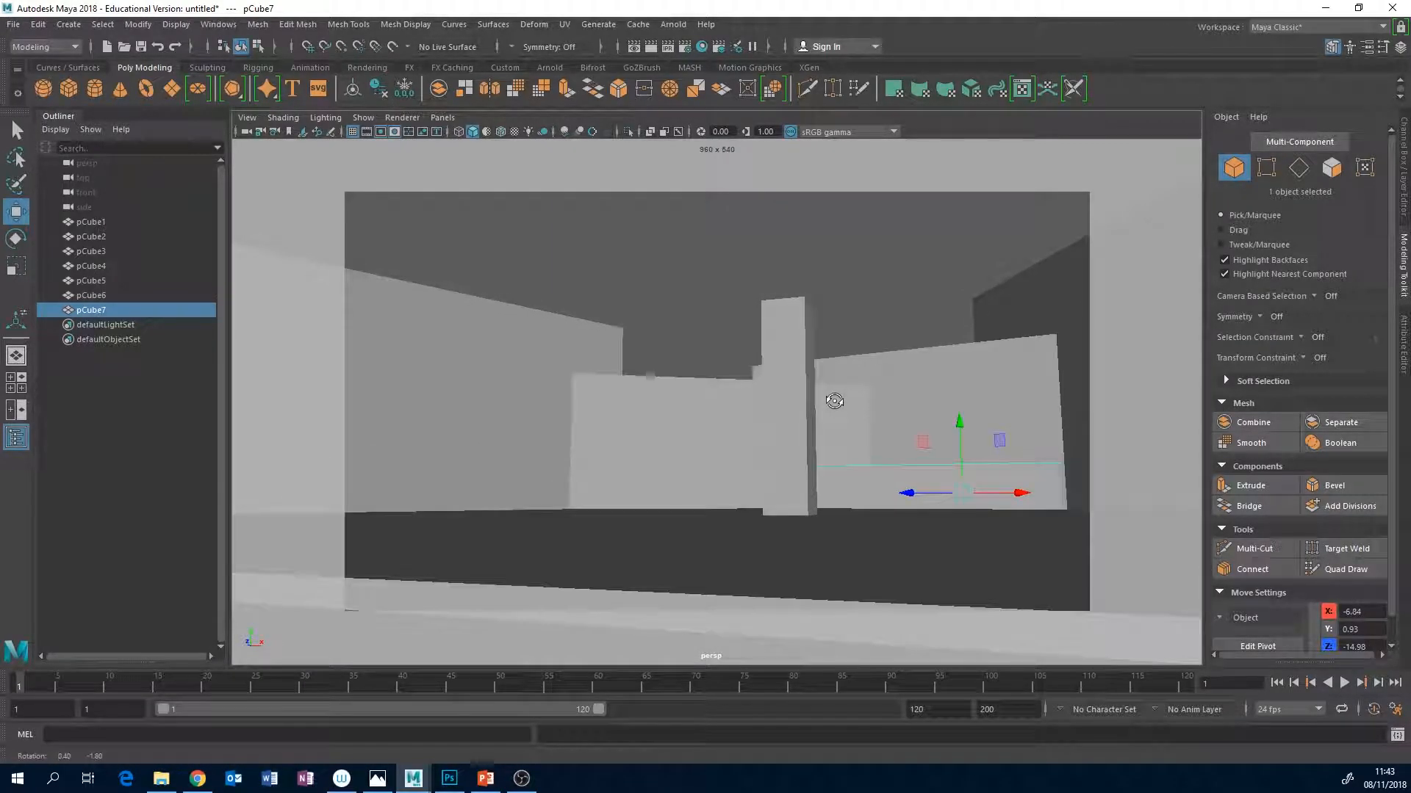
mouse_move(838, 400)
middle_mouse_down("alt")
mouse_move(828, 416)
mouse_move(854, 400)
middle_mouse_up("alt")
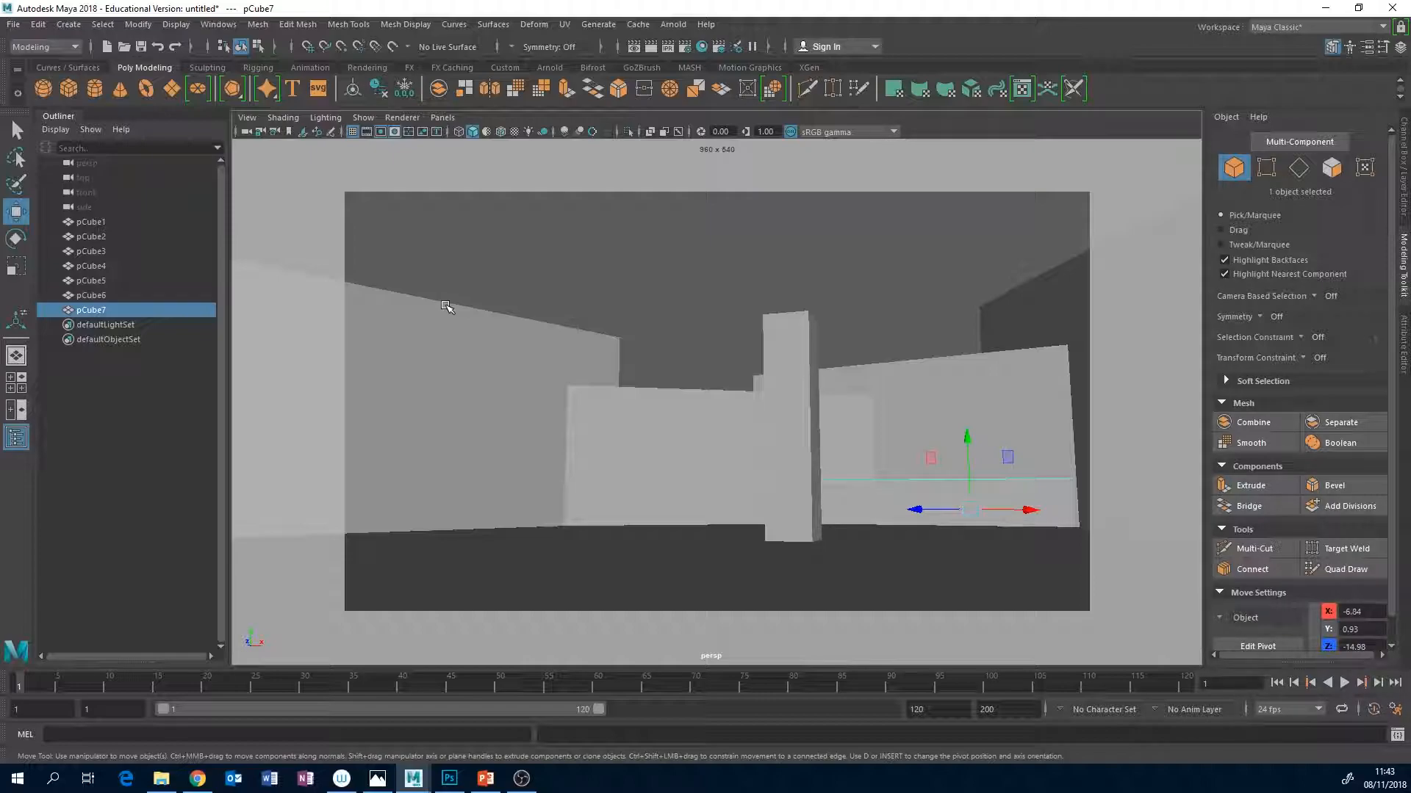
Reframe the camera closer so the pillar stands towards the gate's right side with the left wall filling the opposite side.
left_click(467, 356)
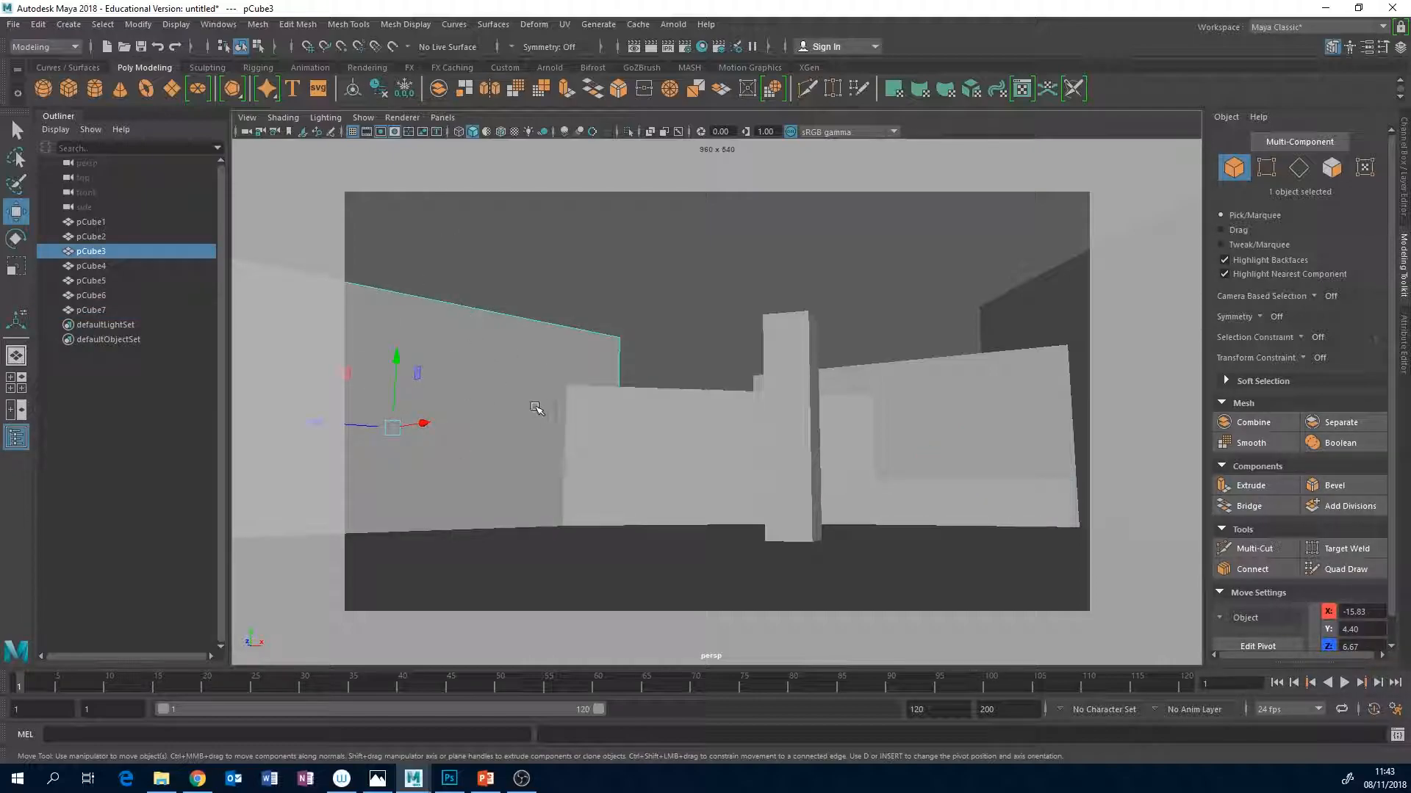
middle_click_drag(835, 399, 884, 399, "alt")
left_click_drag(884, 400, 878, 403, "alt")
mouse_move(879, 403)
middle_mouse_down("alt")
mouse_move(880, 422)
mouse_move(906, 404)
middle_mouse_up("alt")
scroll(887, 410, "up", 1)
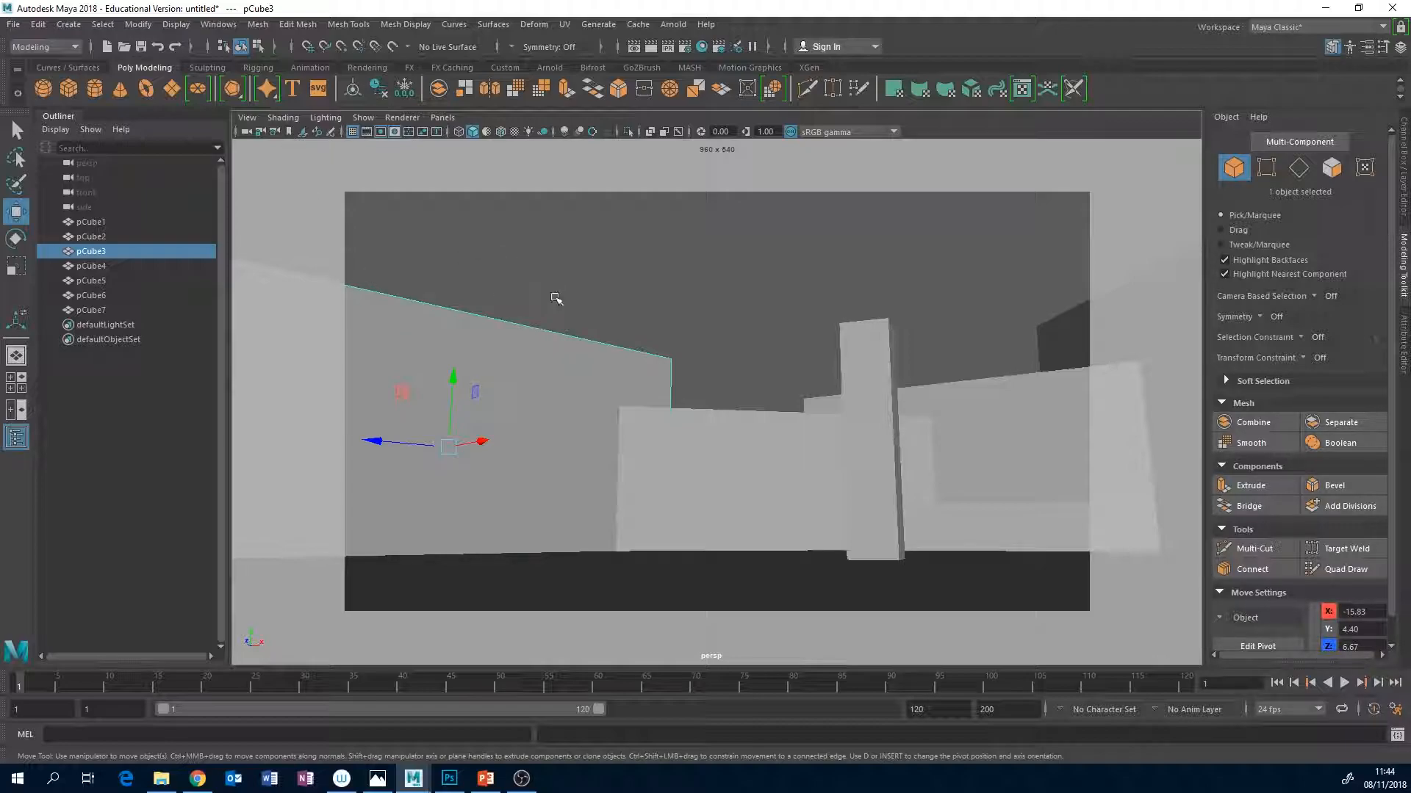
Duplicate the left side wall, bring the copy forward into the near foreground, and turn it slightly about the vertical axis.
left_click_drag(712, 288, 680, 346, "alt")
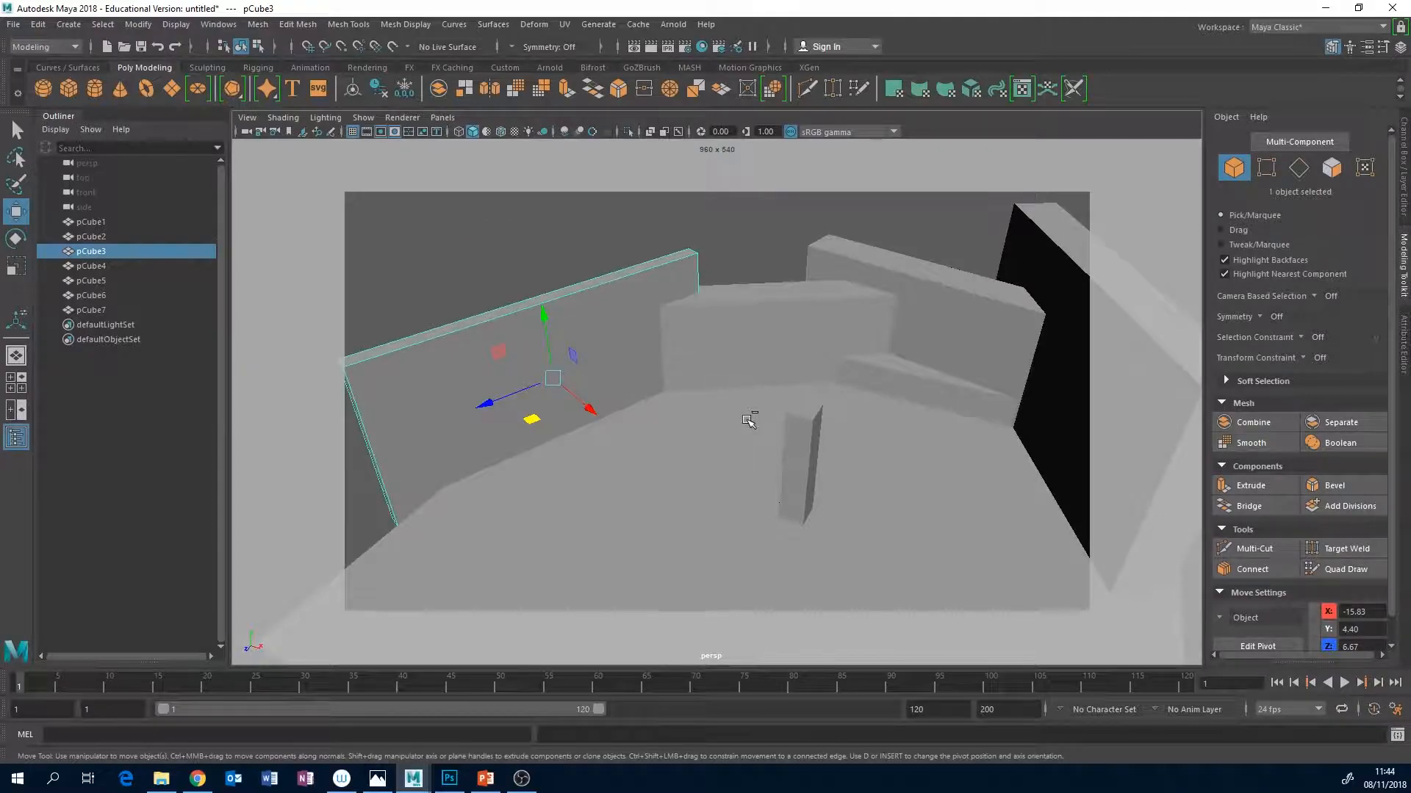
key("ctrl+d")
left_click_drag(531, 419, 367, 543)
left_click(402, 90)
key("e")
key("w")
key("e")
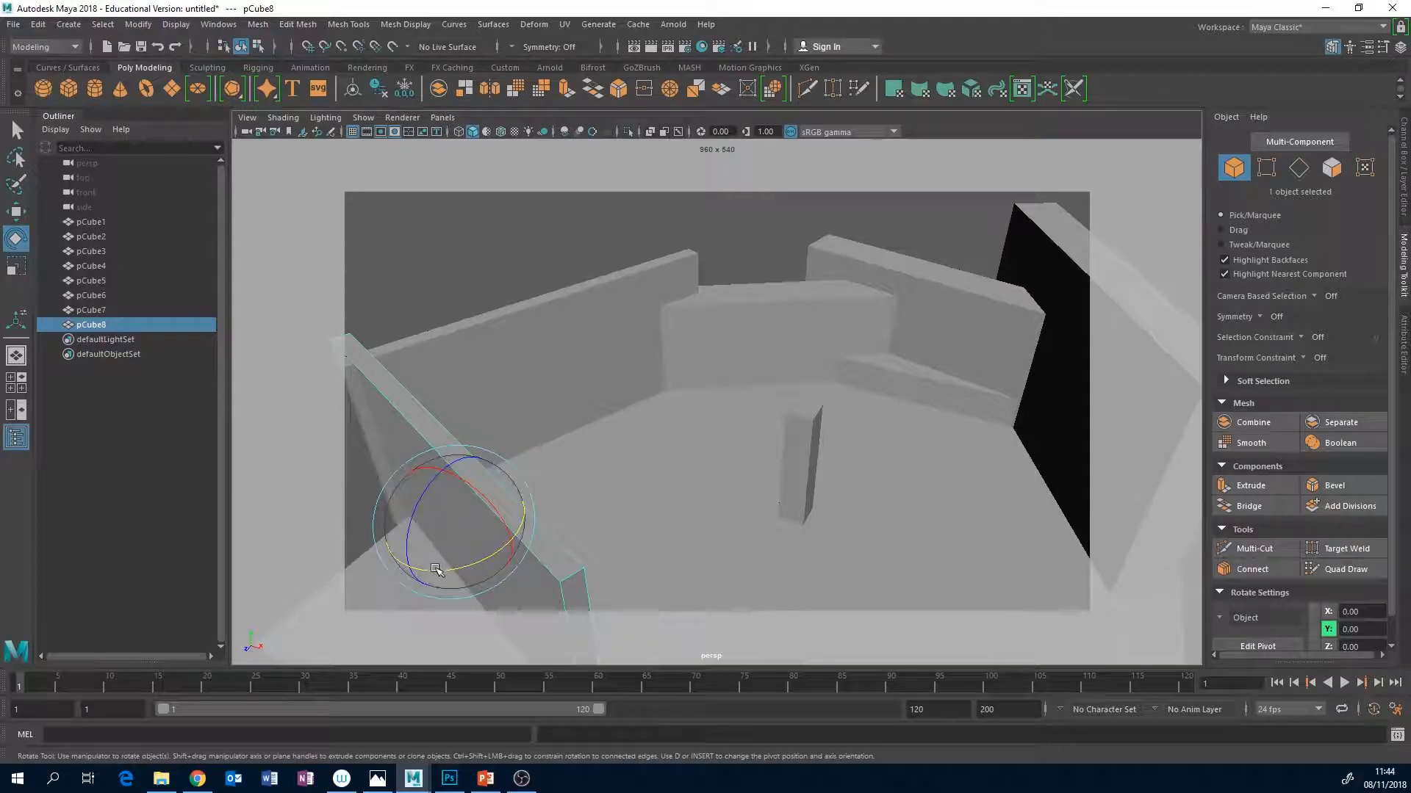
left_click_drag(437, 572, 461, 568)
Return to the bookmarked low-angle camera view.
left_click(246, 118)
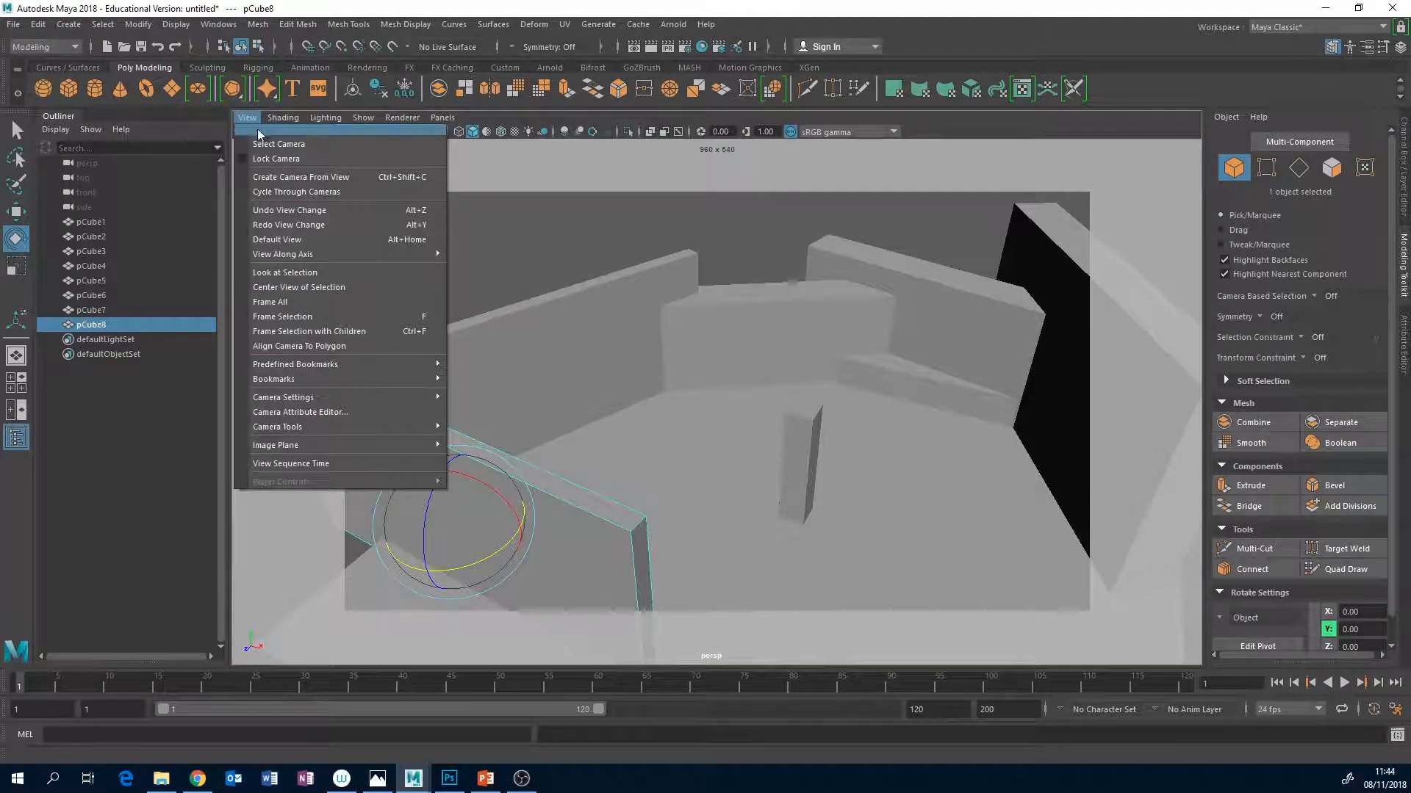
mouse_move(411, 378)
left_click(474, 377)
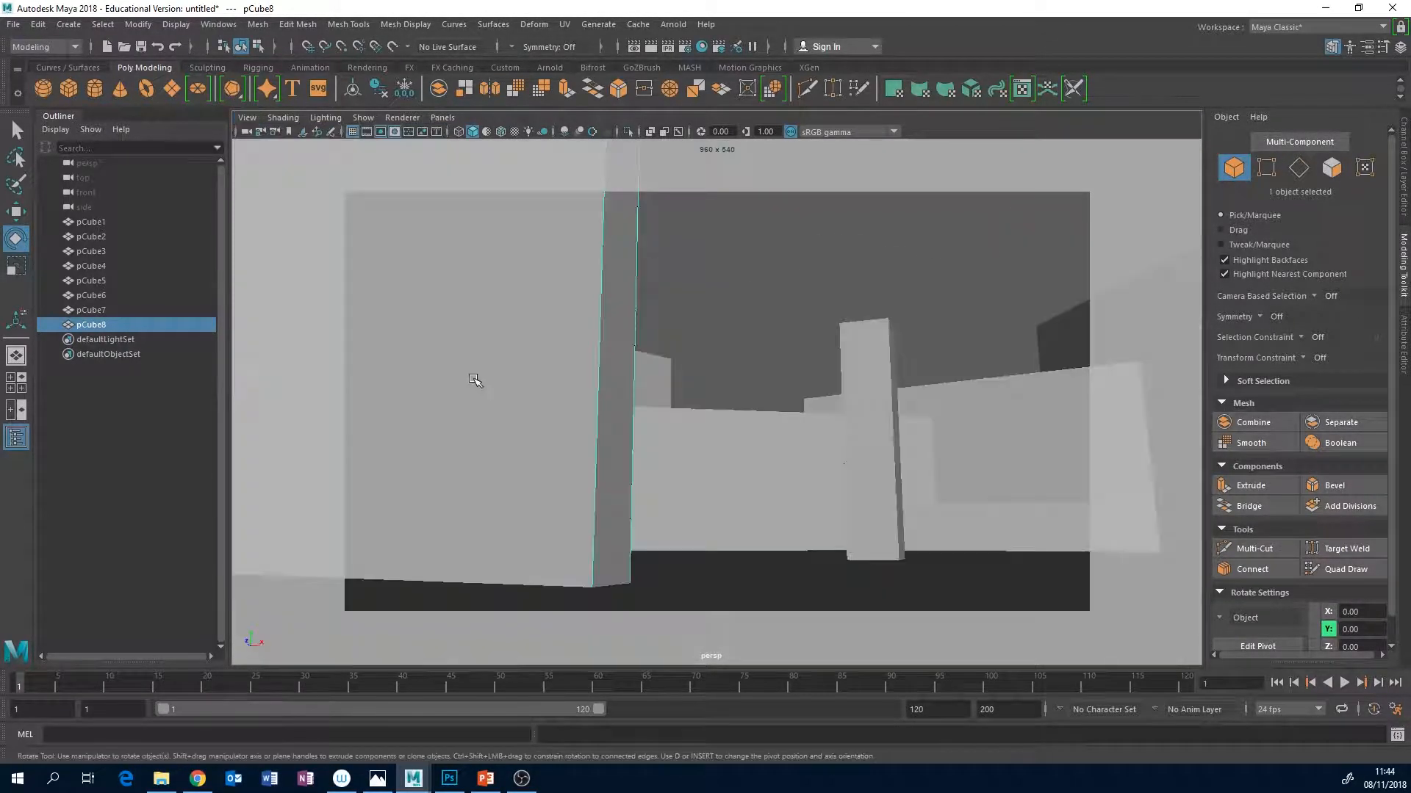
Shift the new foreground wall in the top view to about X 10.98, Z 16.78 and scale it up uniformly.
key("w")
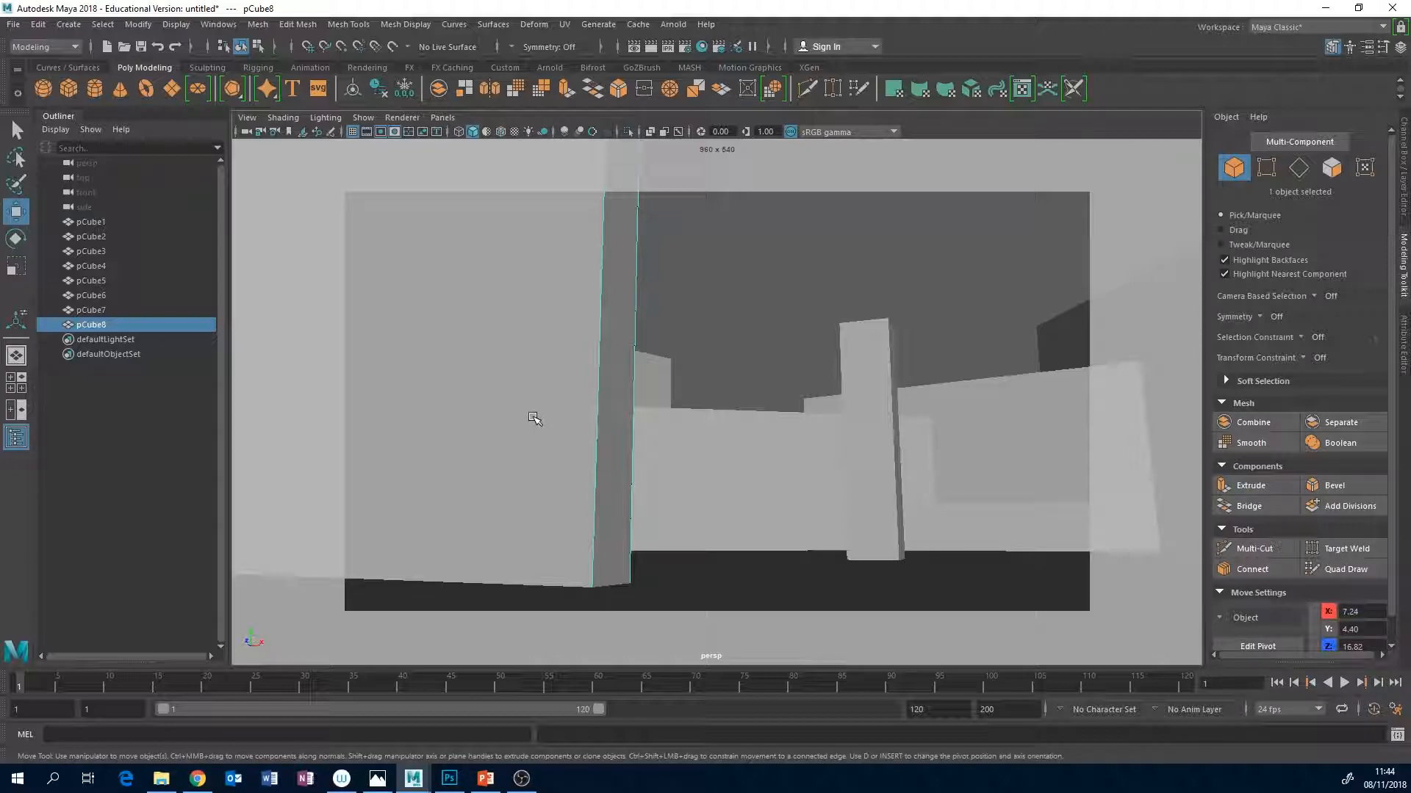
key("space")
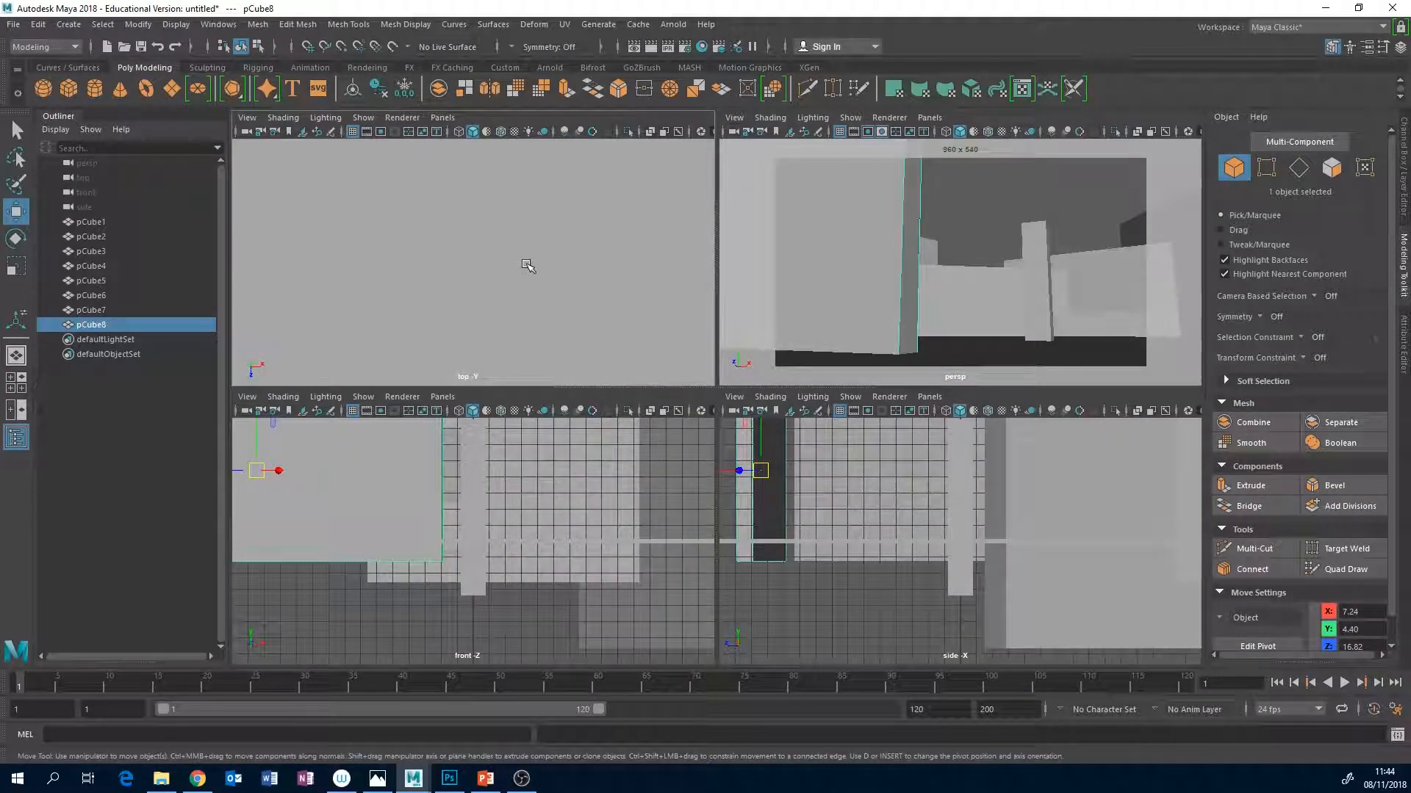
middle_click_drag(444, 324, 463, 373)
key("r")
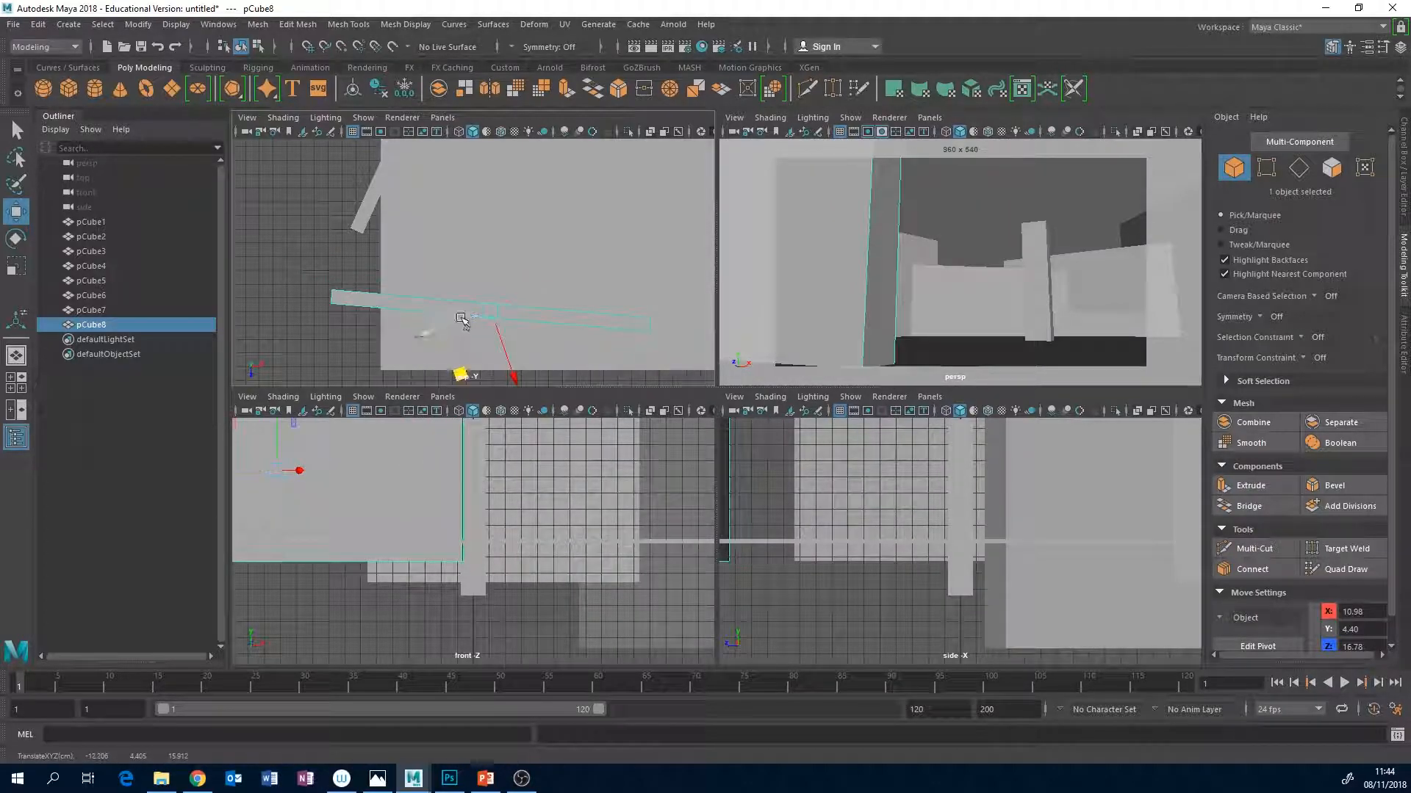
left_click_drag(491, 312, 610, 198)
left_click_drag(492, 311, 512, 275)
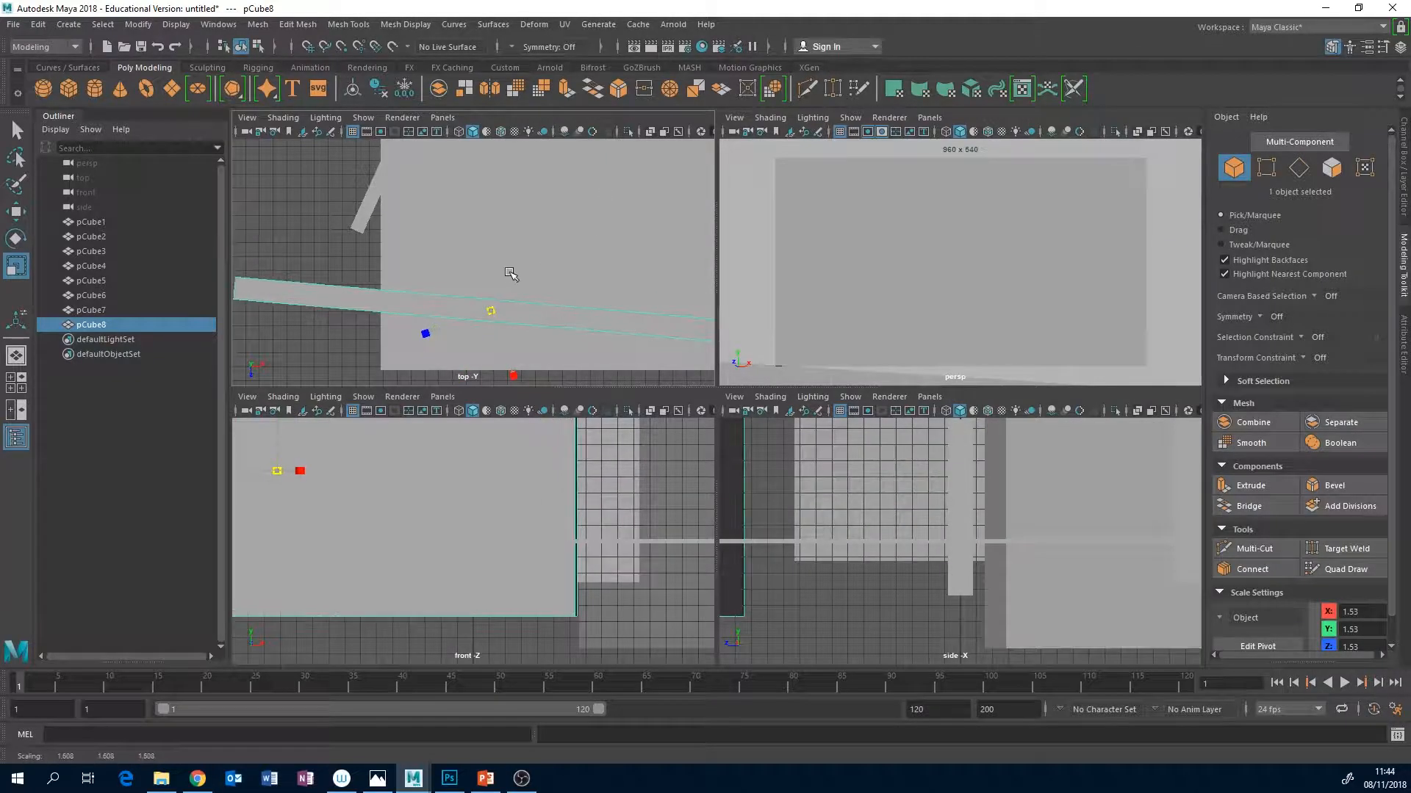
Slide the enlarged foreground wall outwards in the top view so its end frames the shot's left edge, and deselect it.
key("w")
left_click_drag(459, 376, 351, 370)
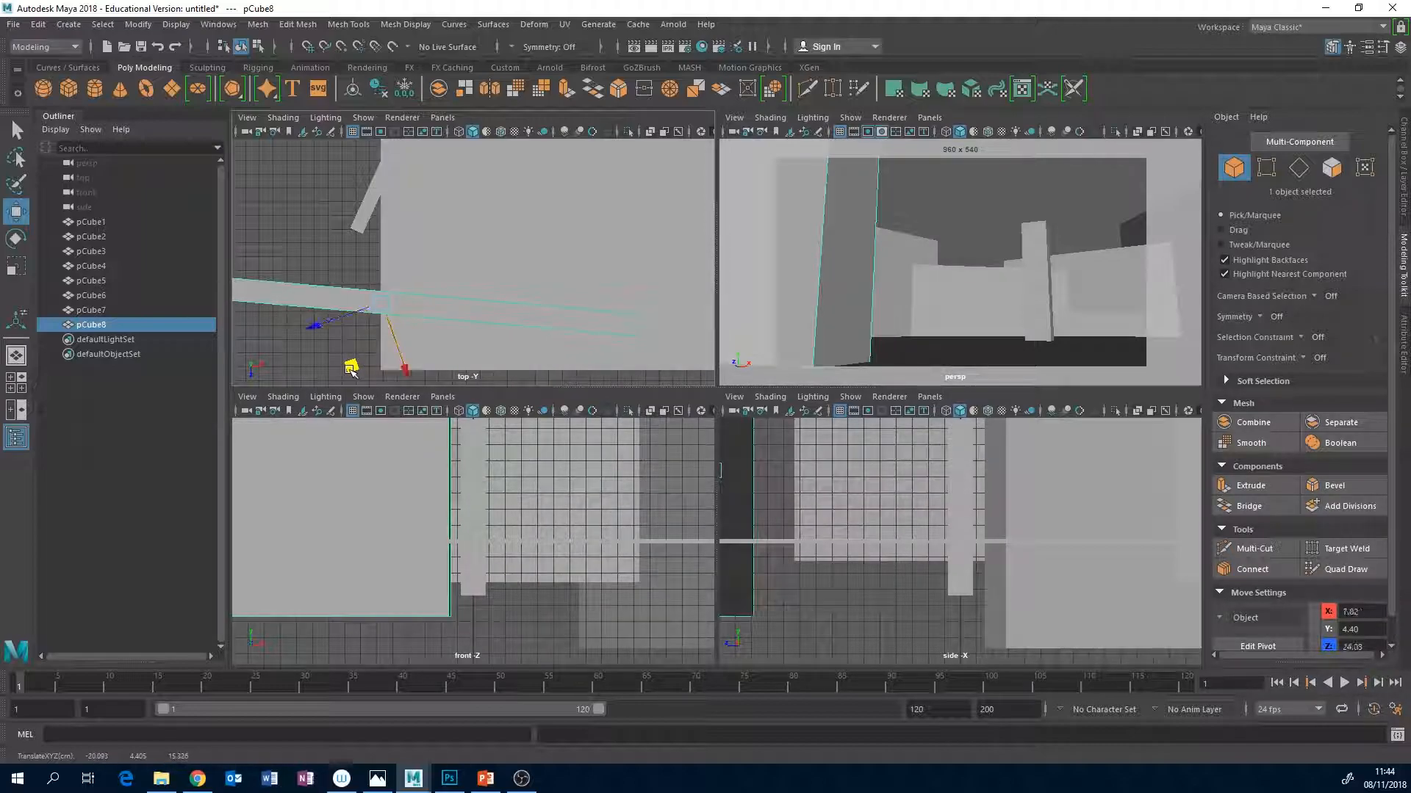
key("space")
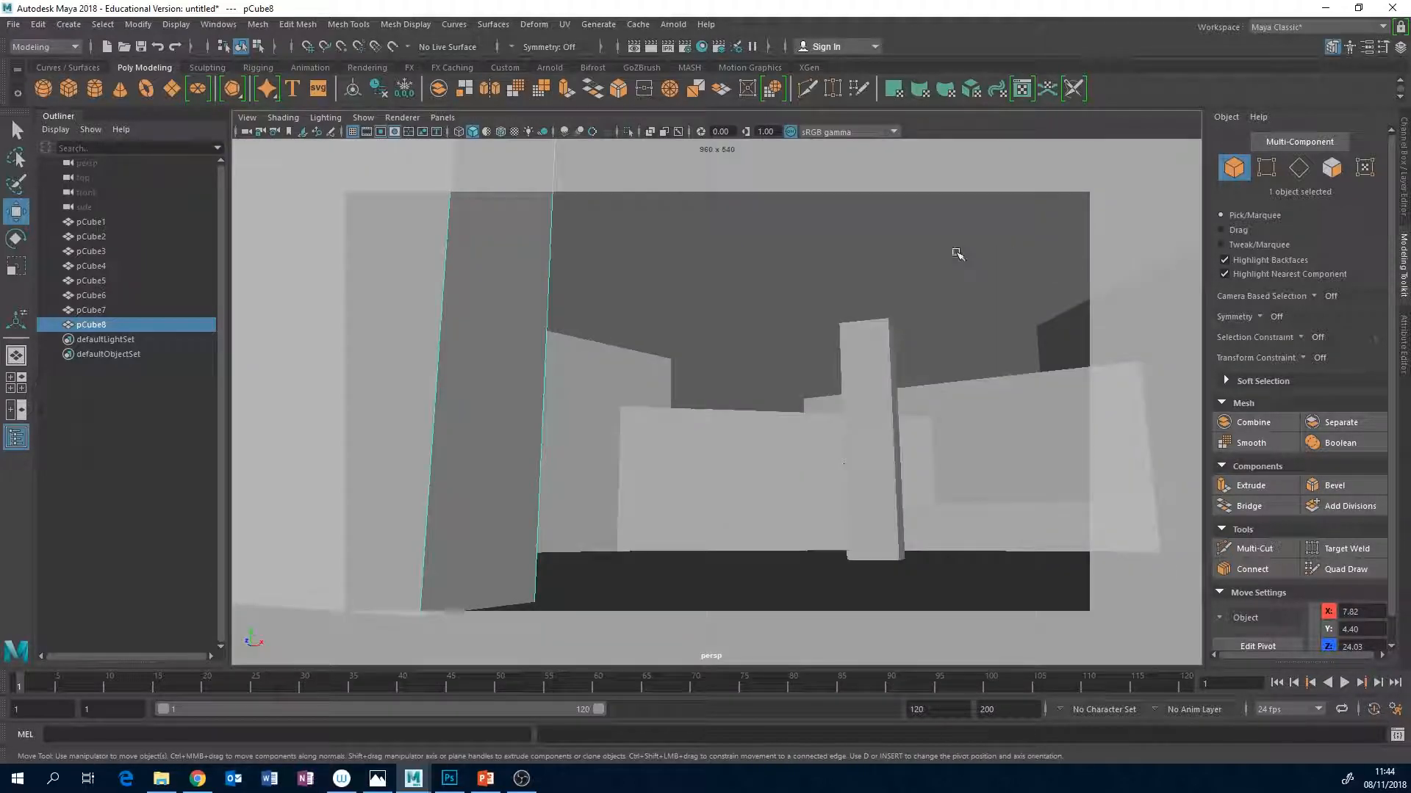
left_click(735, 262)
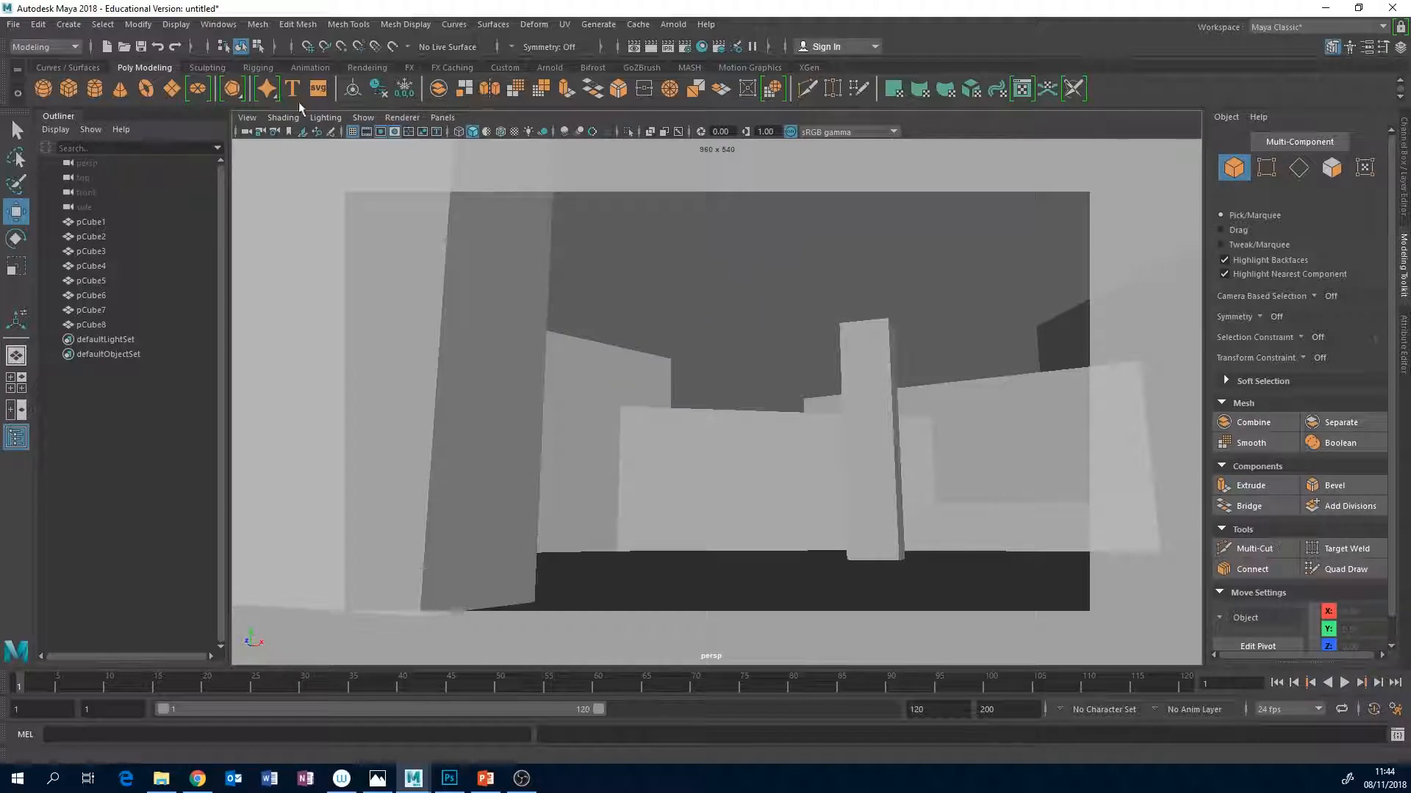
Create a directional light, raise it to the top of the pillar, and enlarge its symbol to about 3.82.
left_click(365, 68)
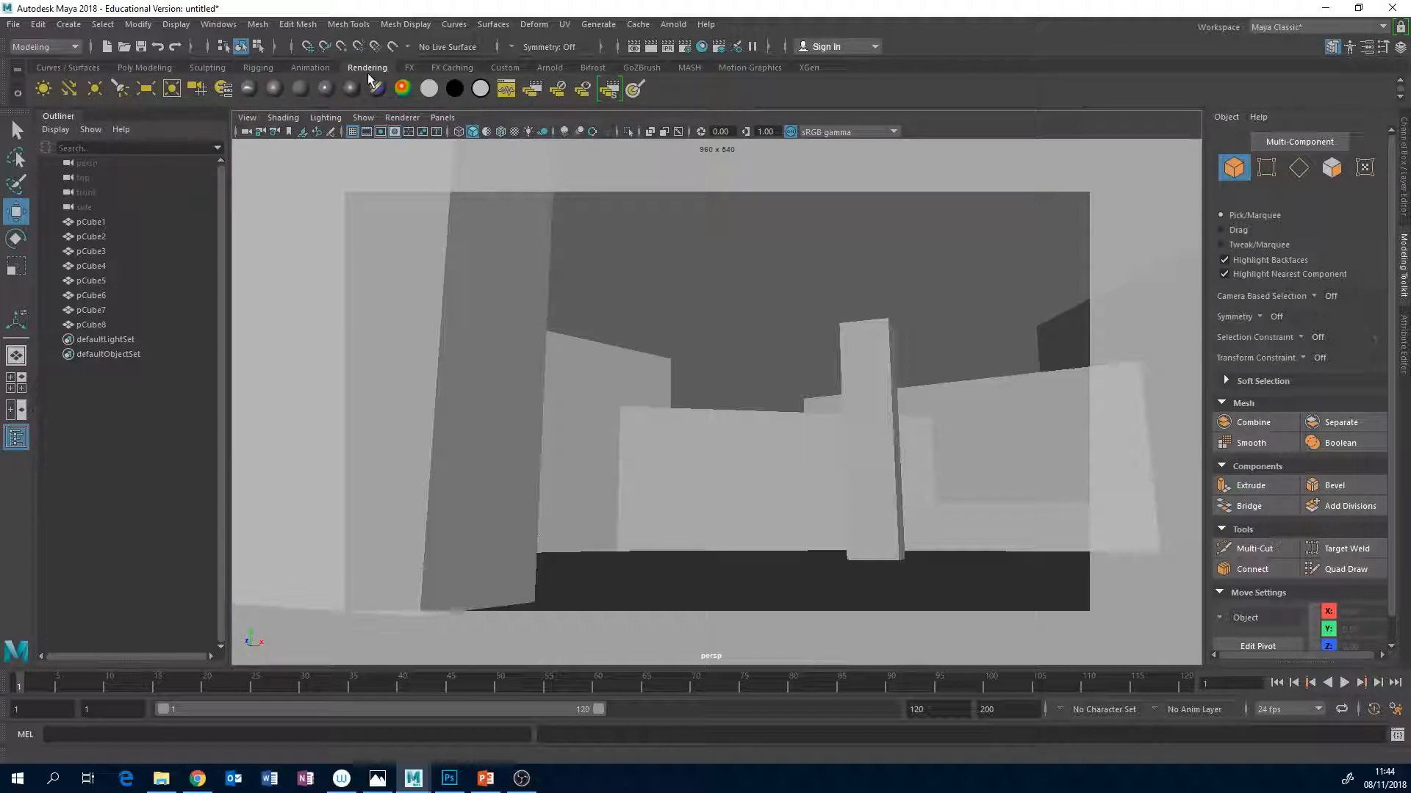
left_click(69, 88)
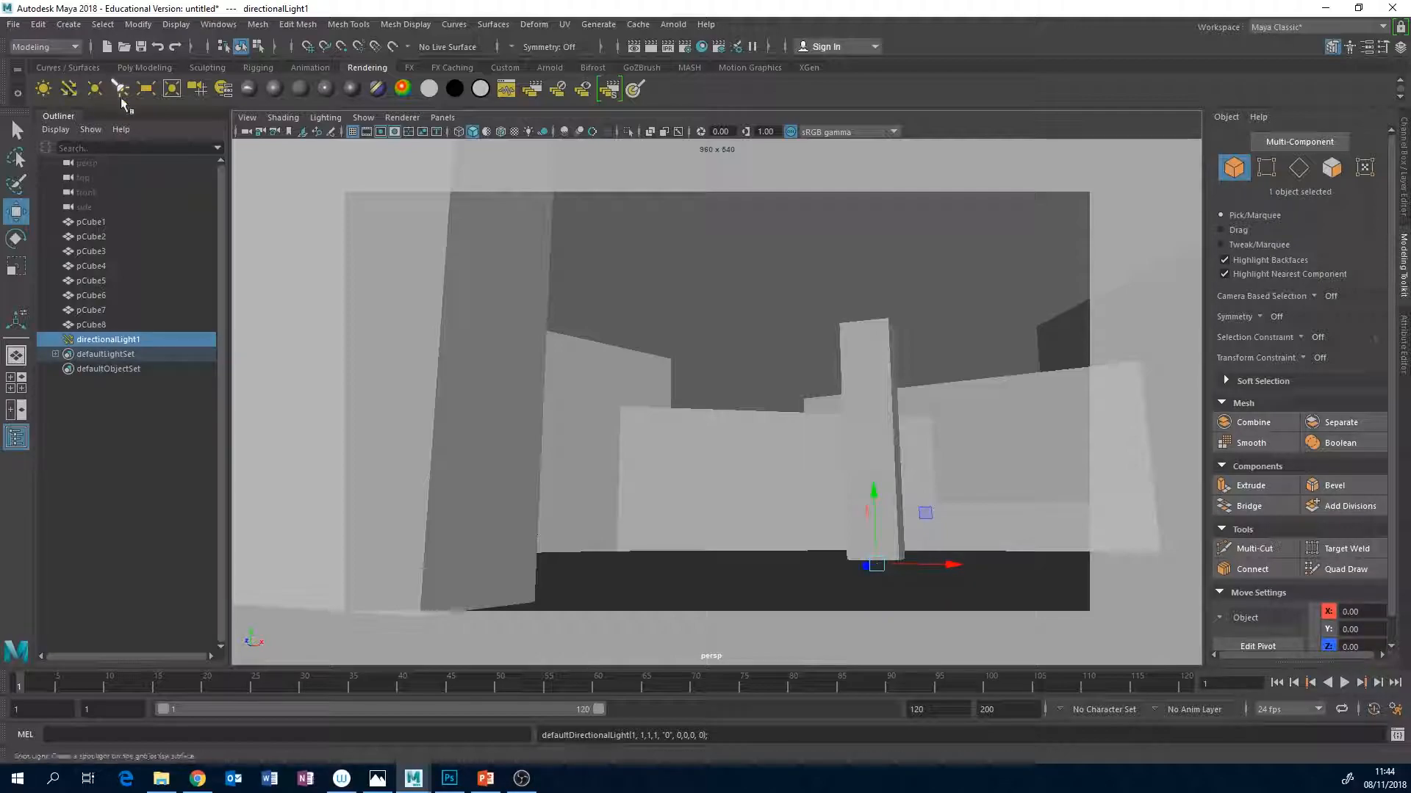
left_click_drag(868, 507, 948, 309)
key("r")
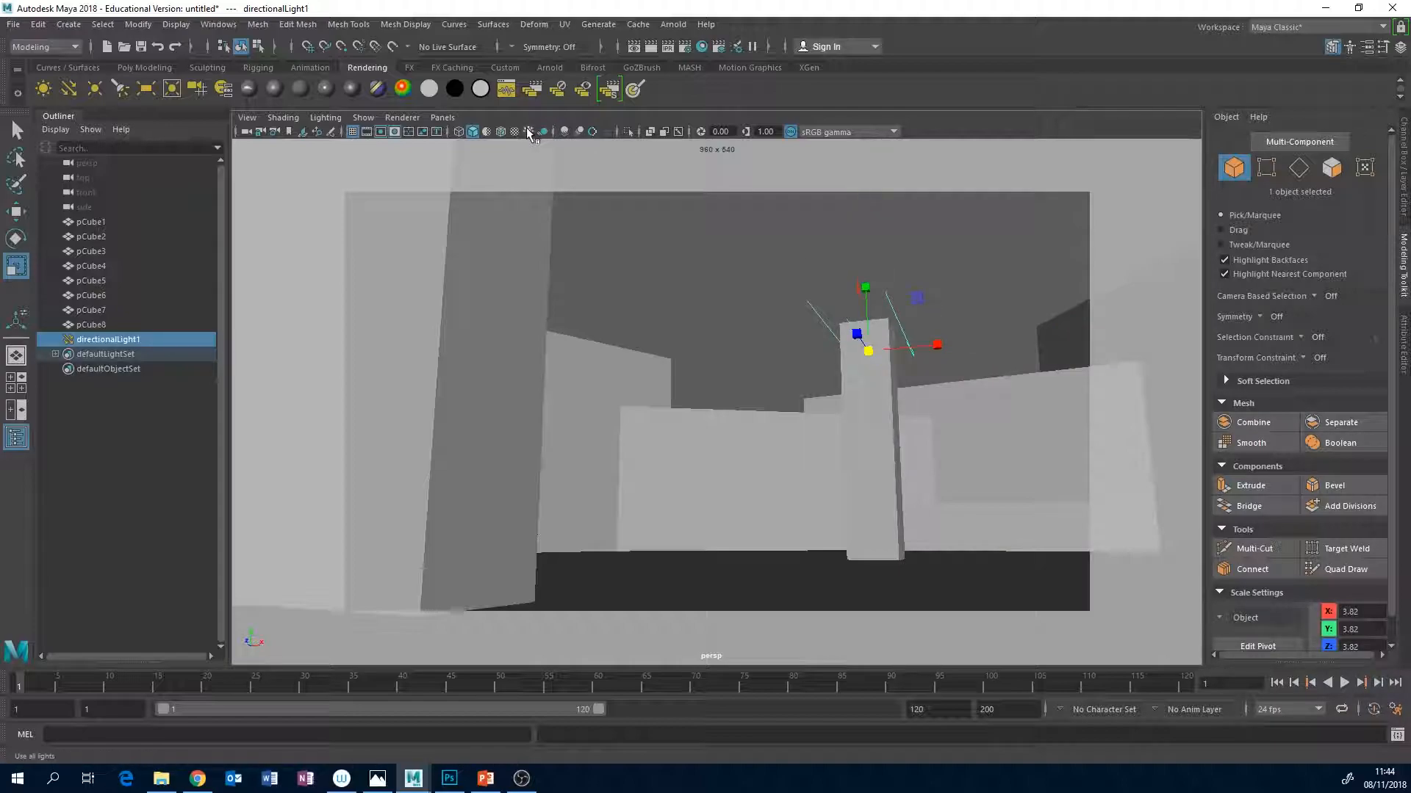
Turn on all scene lights, shadows and ambient occlusion in the perspective viewport.
left_click(526, 131)
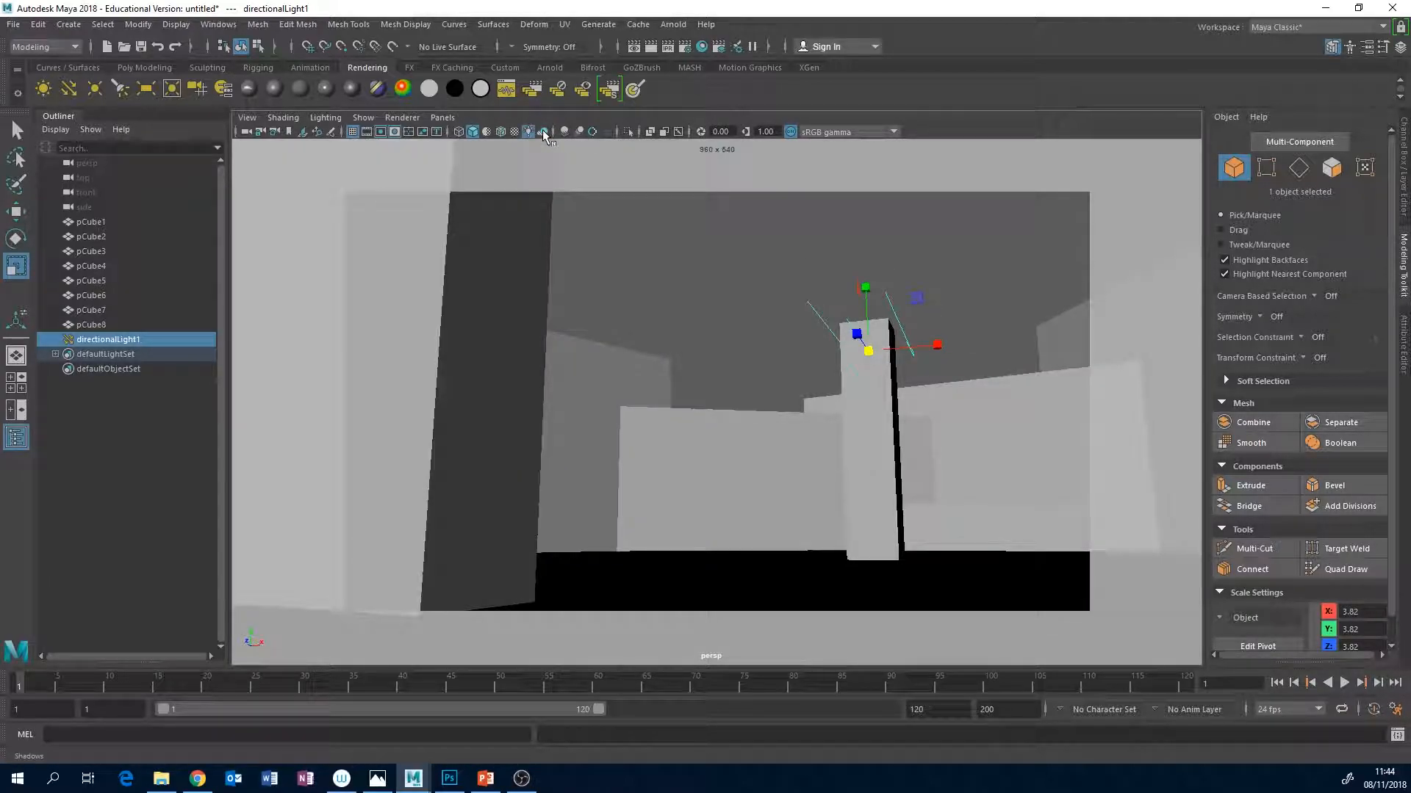
left_click(542, 131)
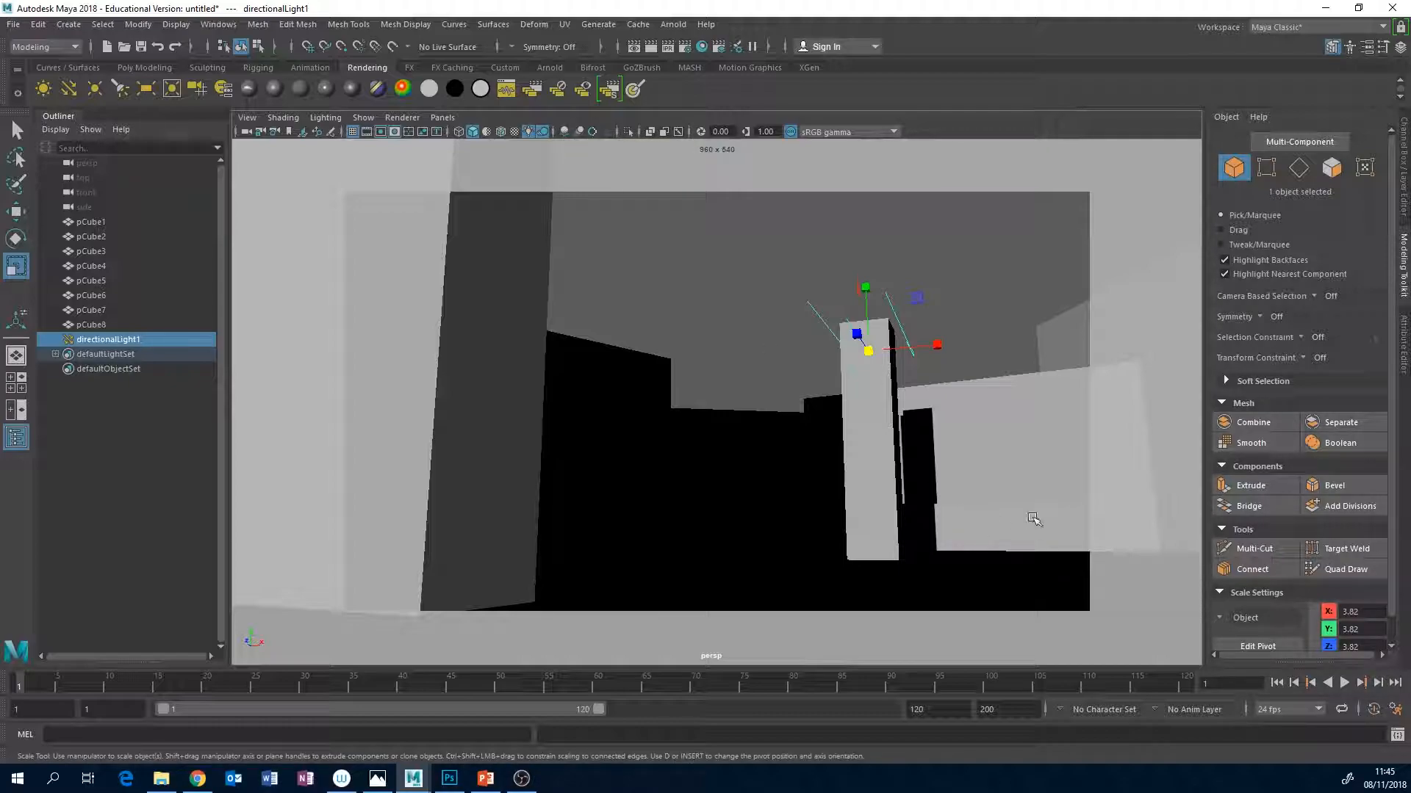
left_click(563, 132)
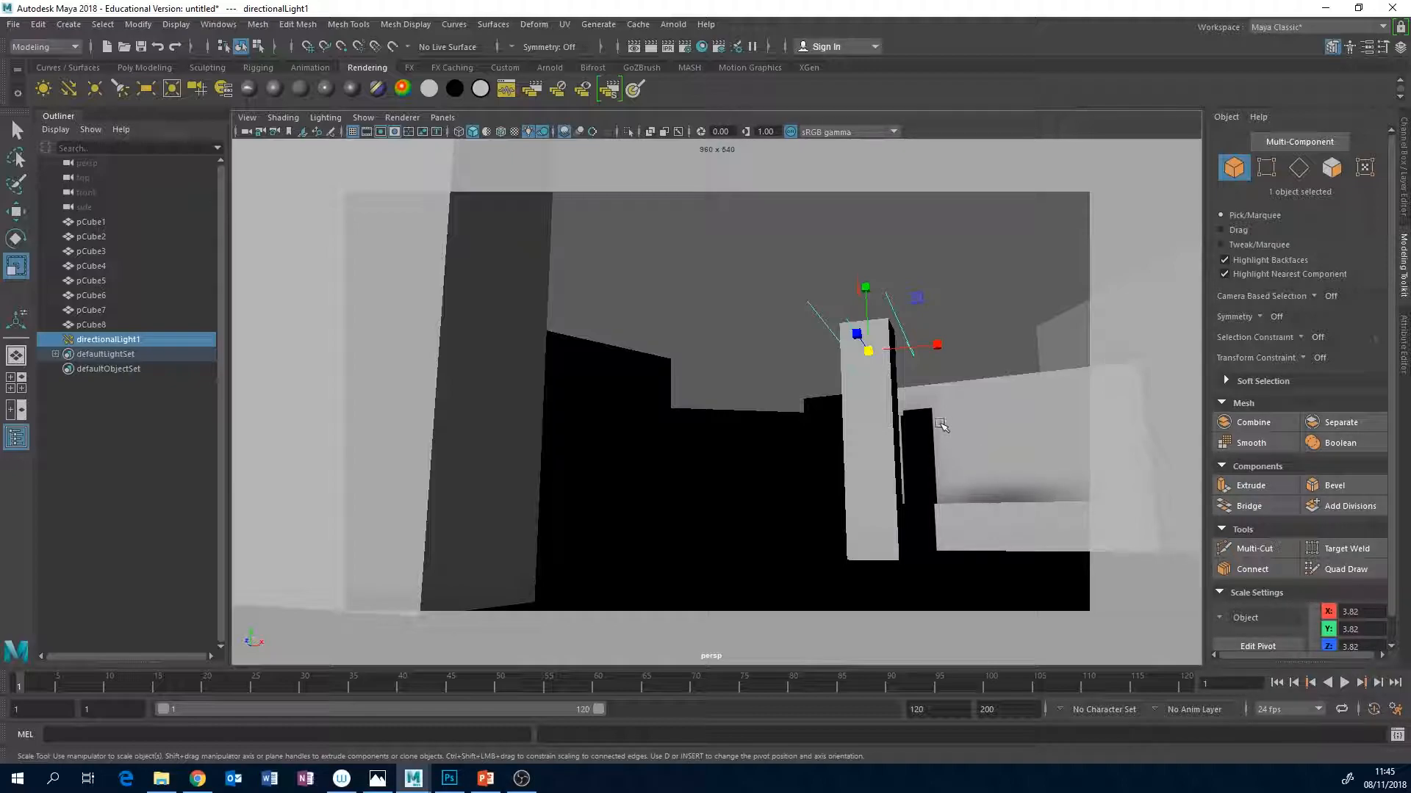
Angle the directional light downwards across the scene, set its rotation axes to World, and turn it about the vertical axis.
key("e")
left_click_drag(892, 343, 835, 300)
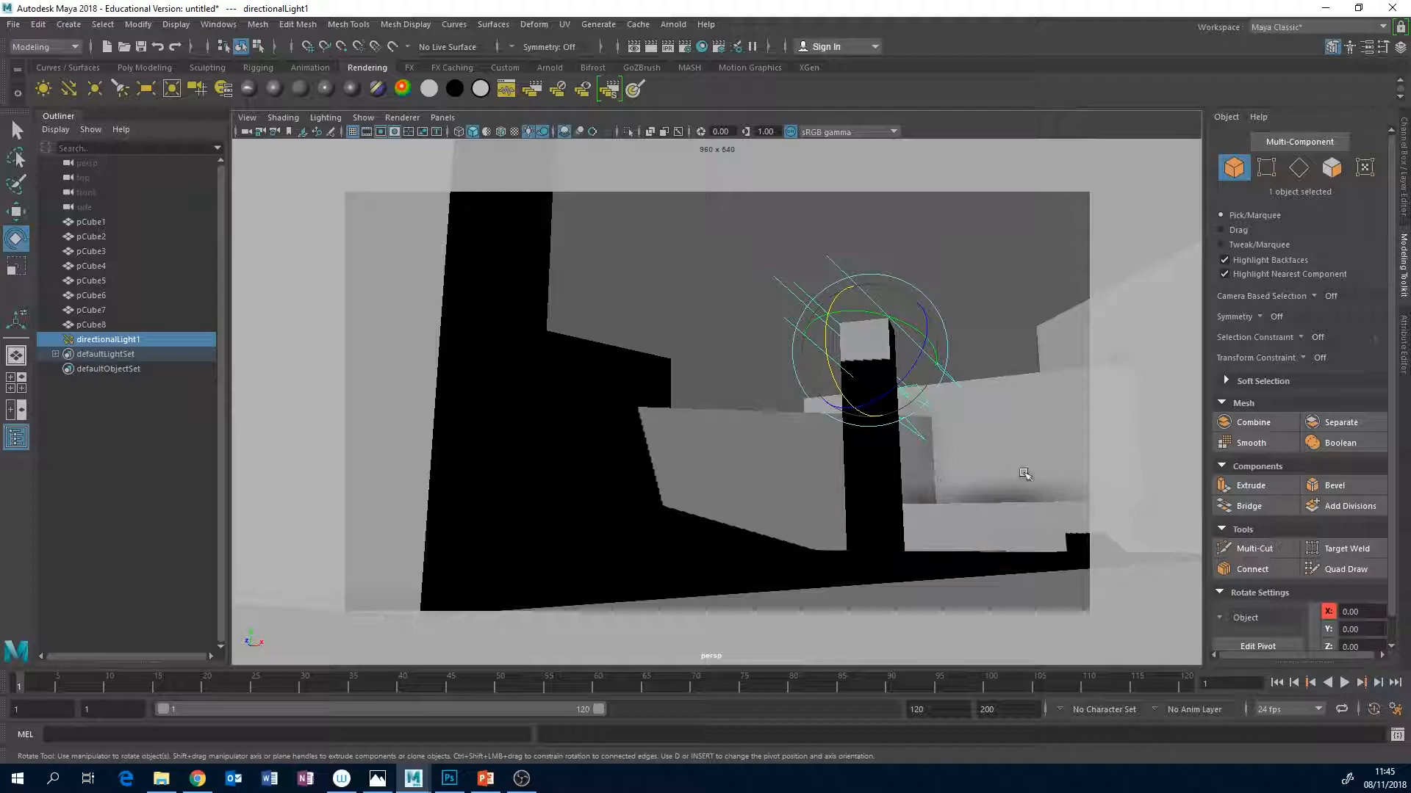
left_click(1245, 617)
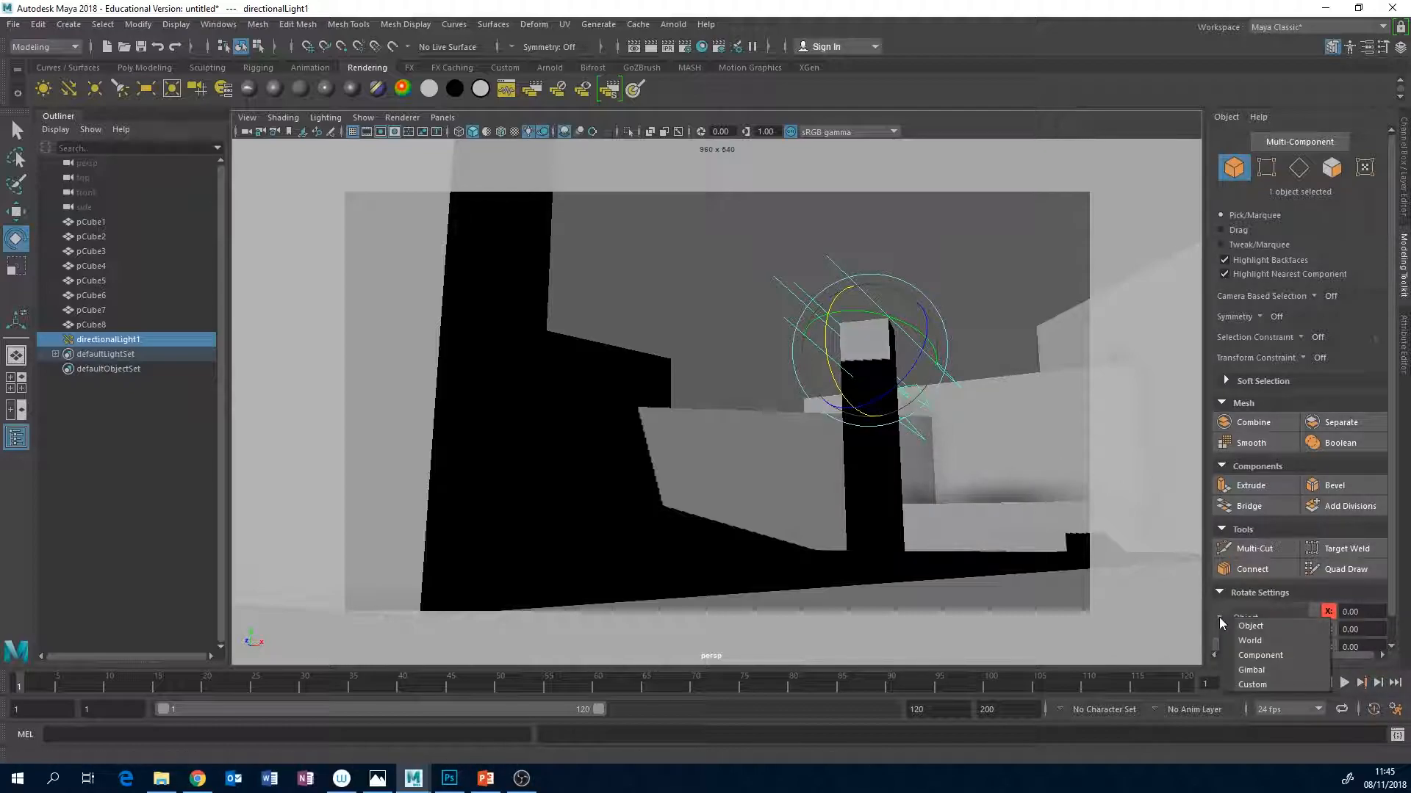
left_click(1253, 641)
mouse_move(913, 338)
left_mouse_down()
mouse_move(878, 343)
mouse_move(891, 331)
left_mouse_up()
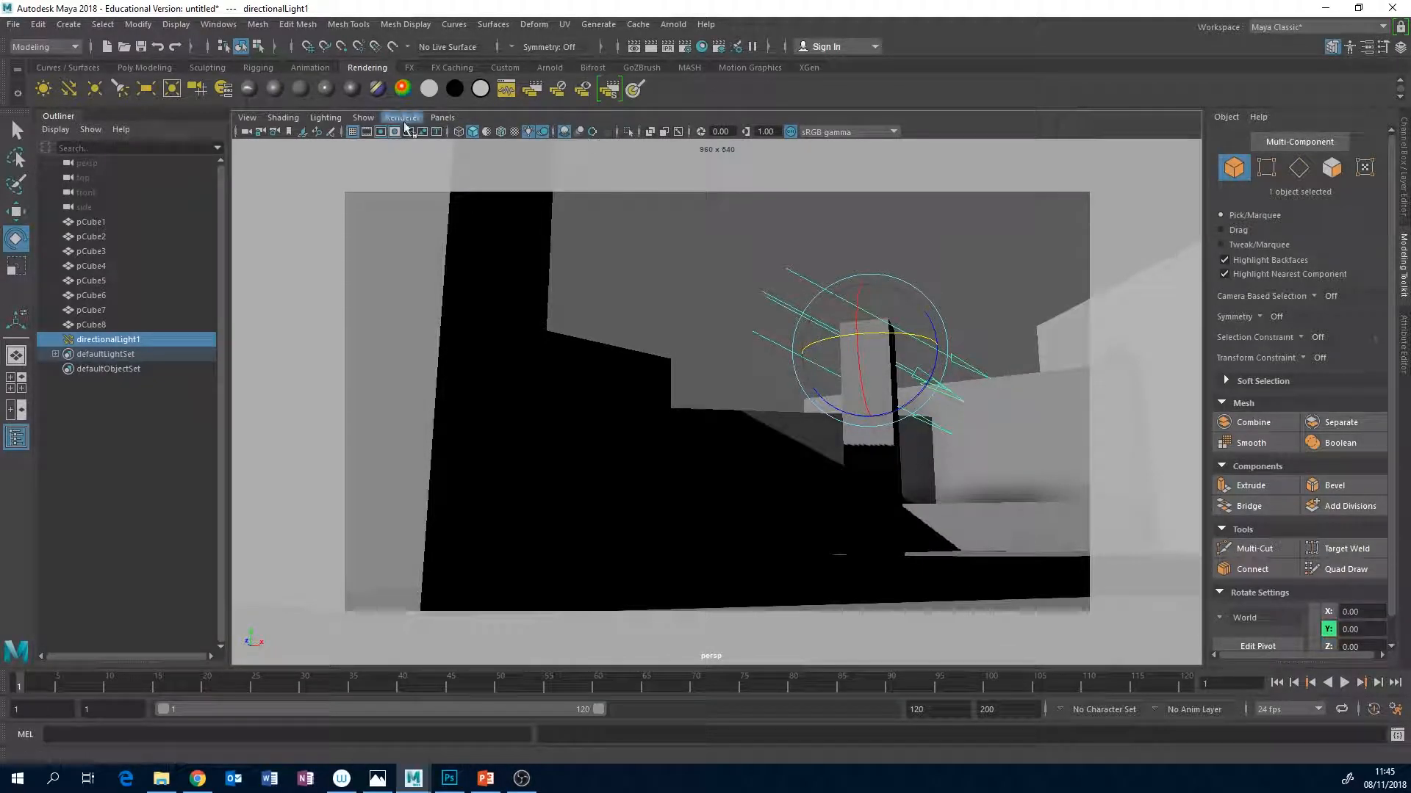
Create an ambient light and reduce its intensity to 0.15.
left_click(43, 89)
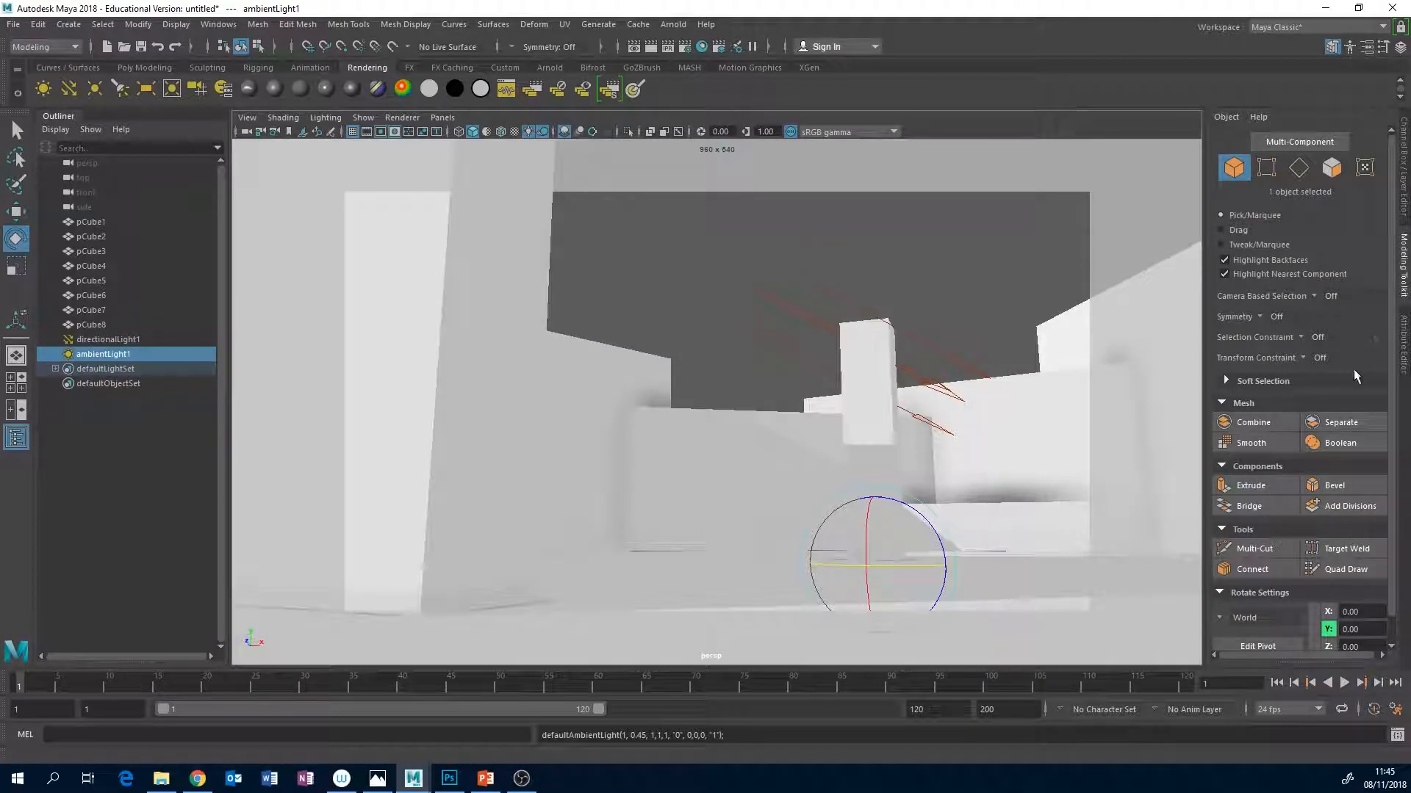
left_click(1403, 345)
double_click(1215, 329)
type("0.2")
key("Return")
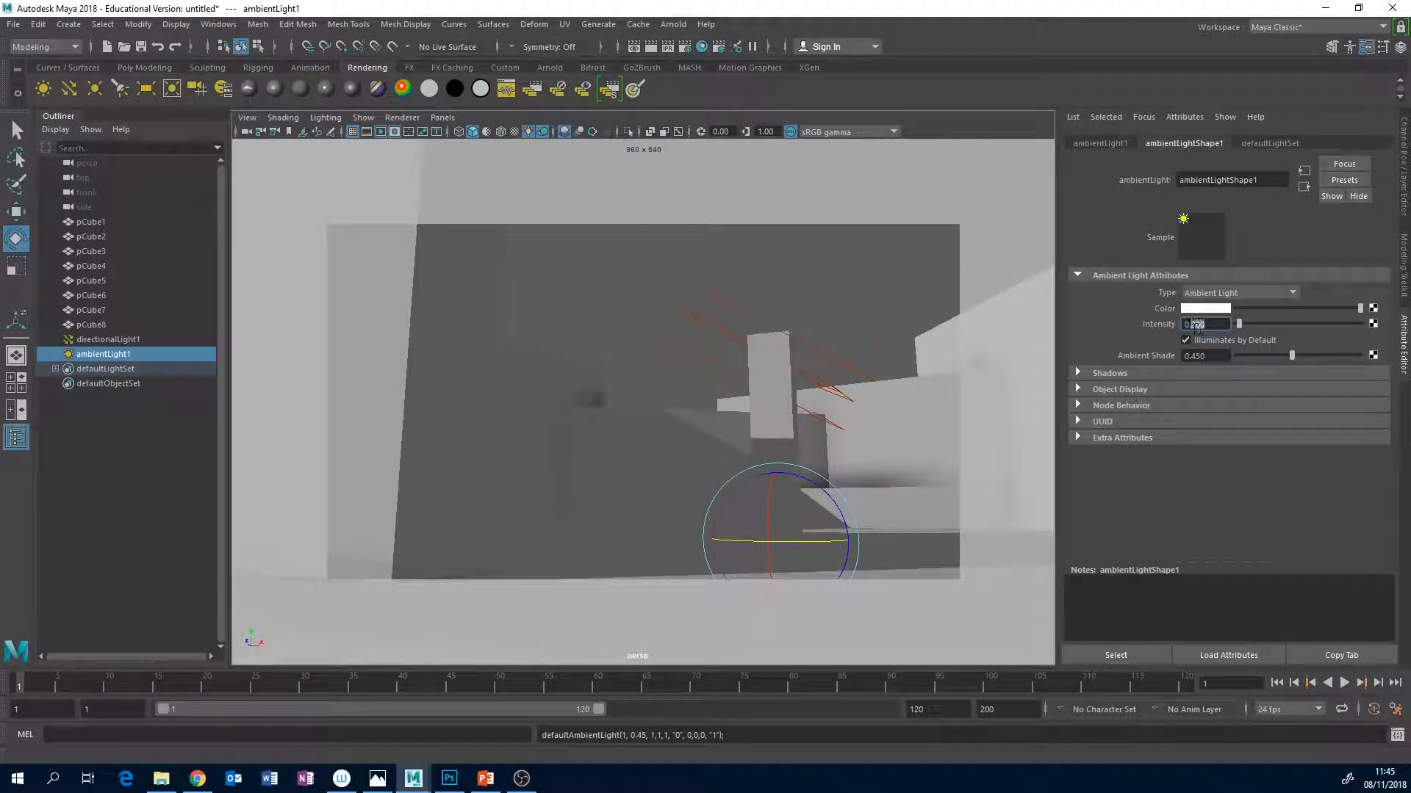
key("Return")
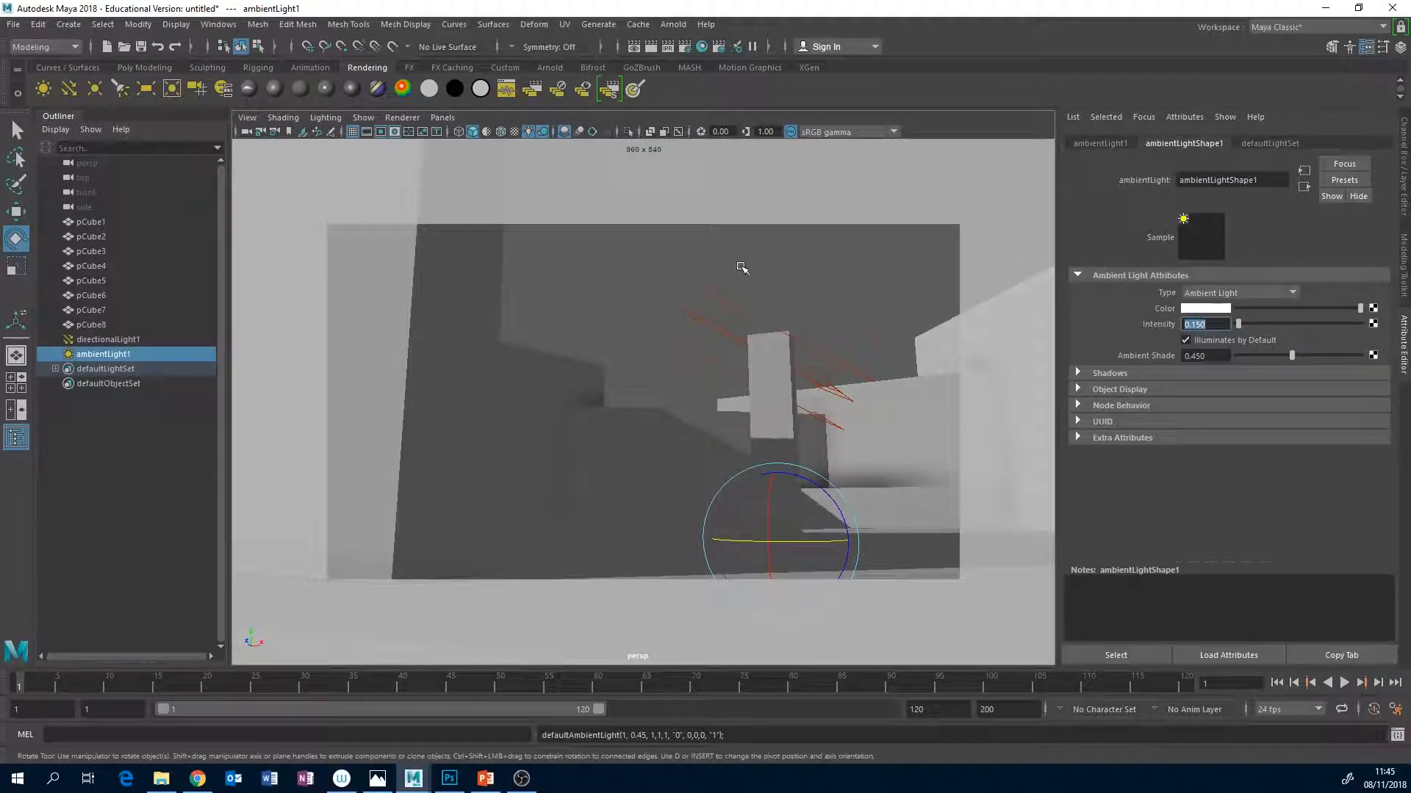
Turn the directional light slightly about the vertical, set its rotation axes to Object, and tilt it more steeply to light the floor.
left_click(725, 329)
mouse_move(811, 340)
left_mouse_down()
mouse_move(796, 341)
mouse_move(808, 340)
left_mouse_up()
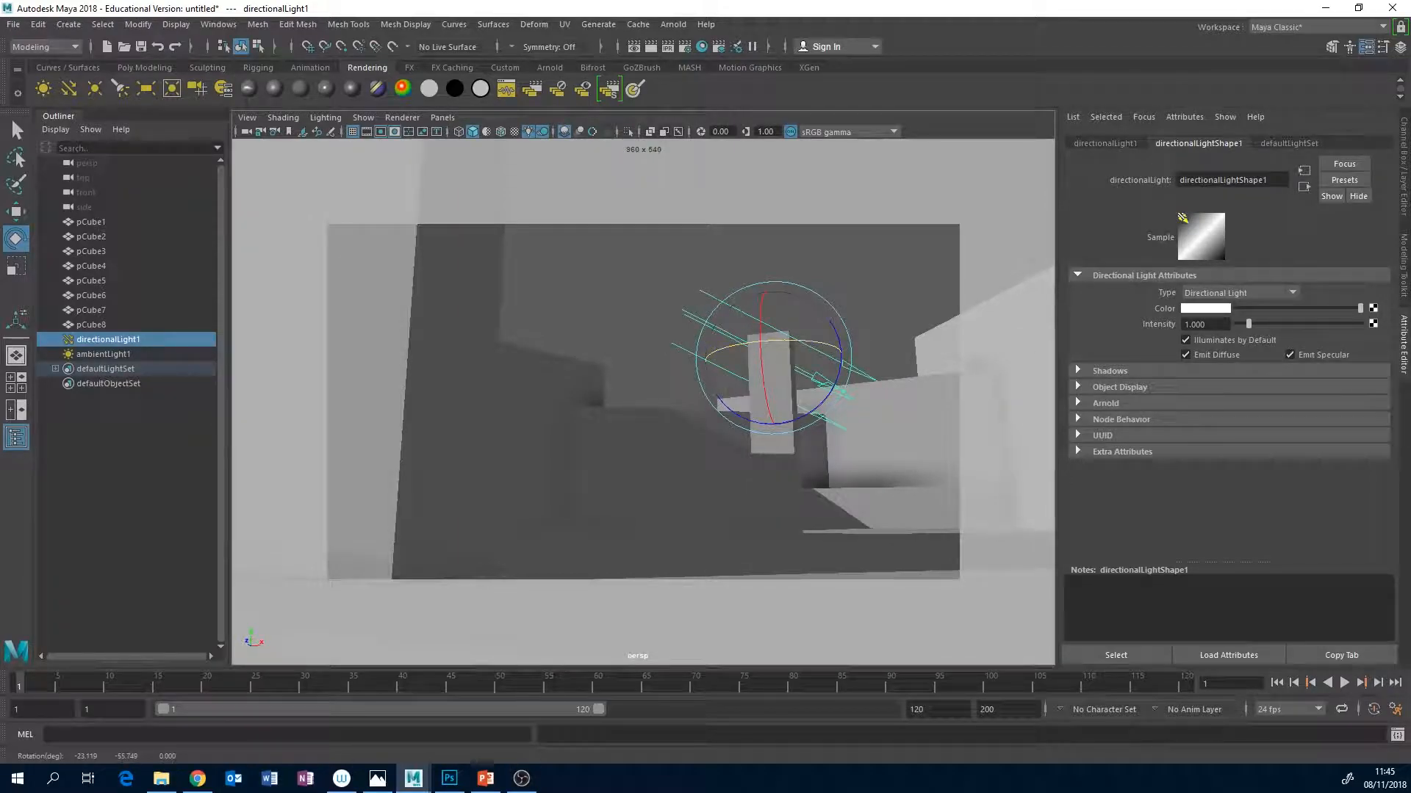
left_click(1403, 266)
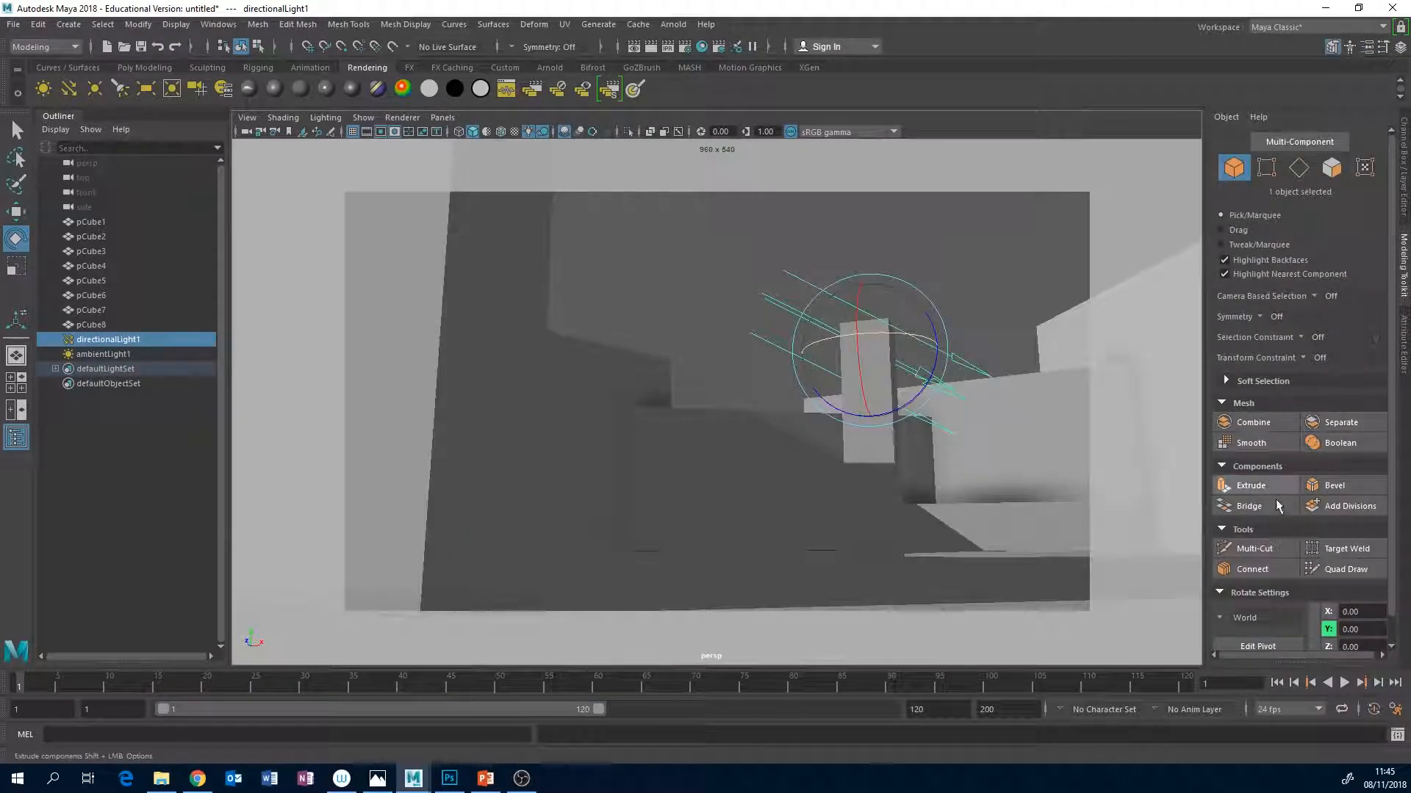
left_click(1221, 620)
left_click(1249, 634)
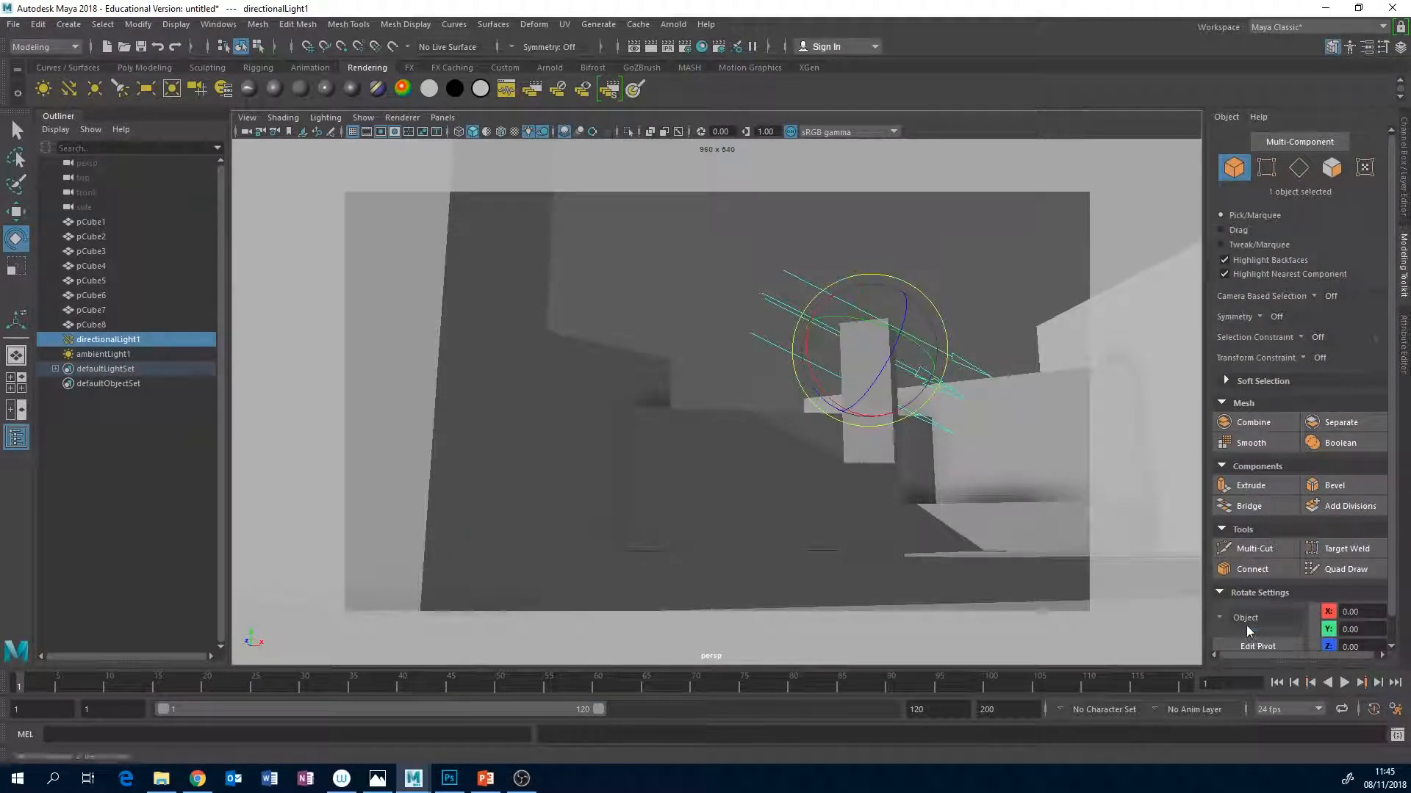
left_click_drag(830, 303, 859, 272)
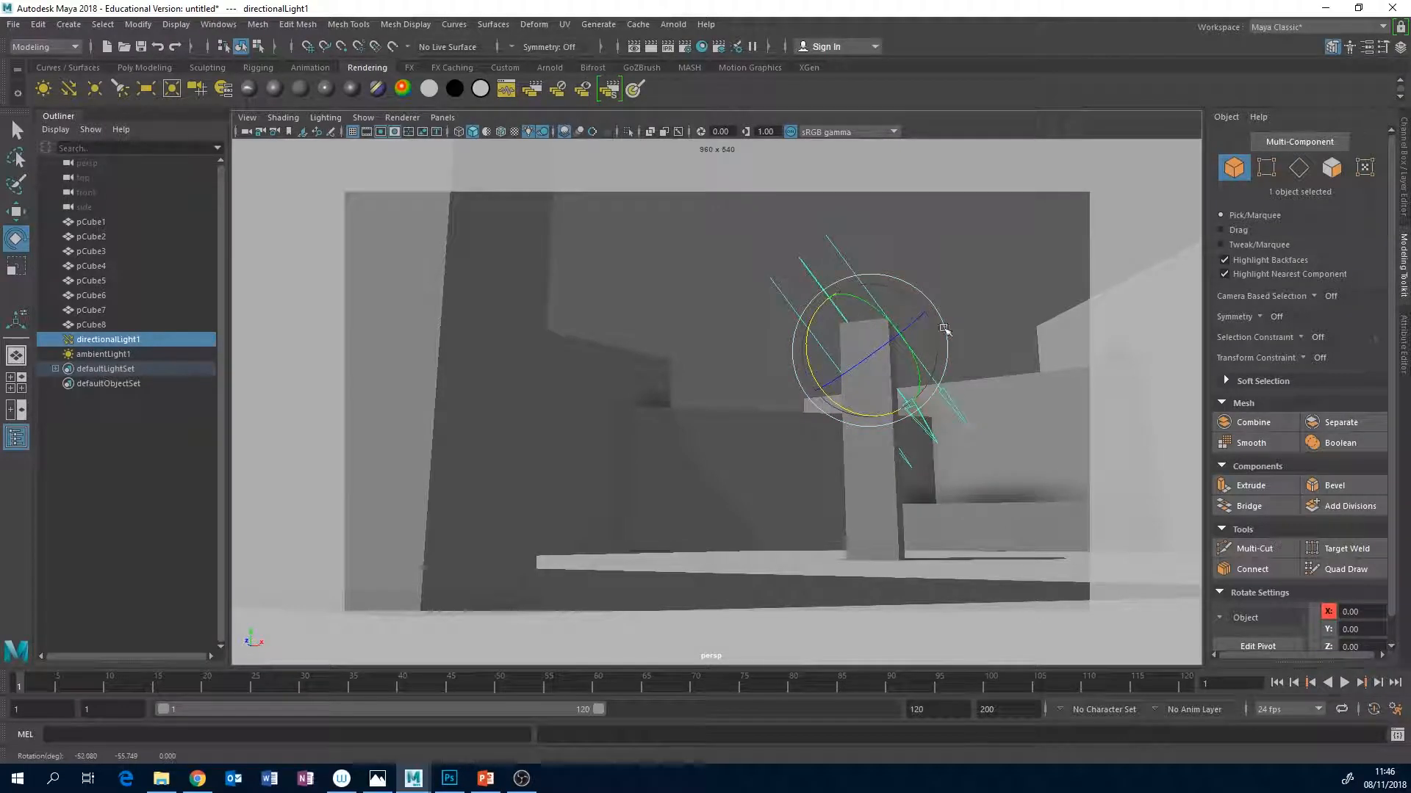
Fine-tune the camera framing around the pillar and foreground wall, and hide the lights in the viewport.
middle_click_drag(873, 513, 883, 515, "alt")
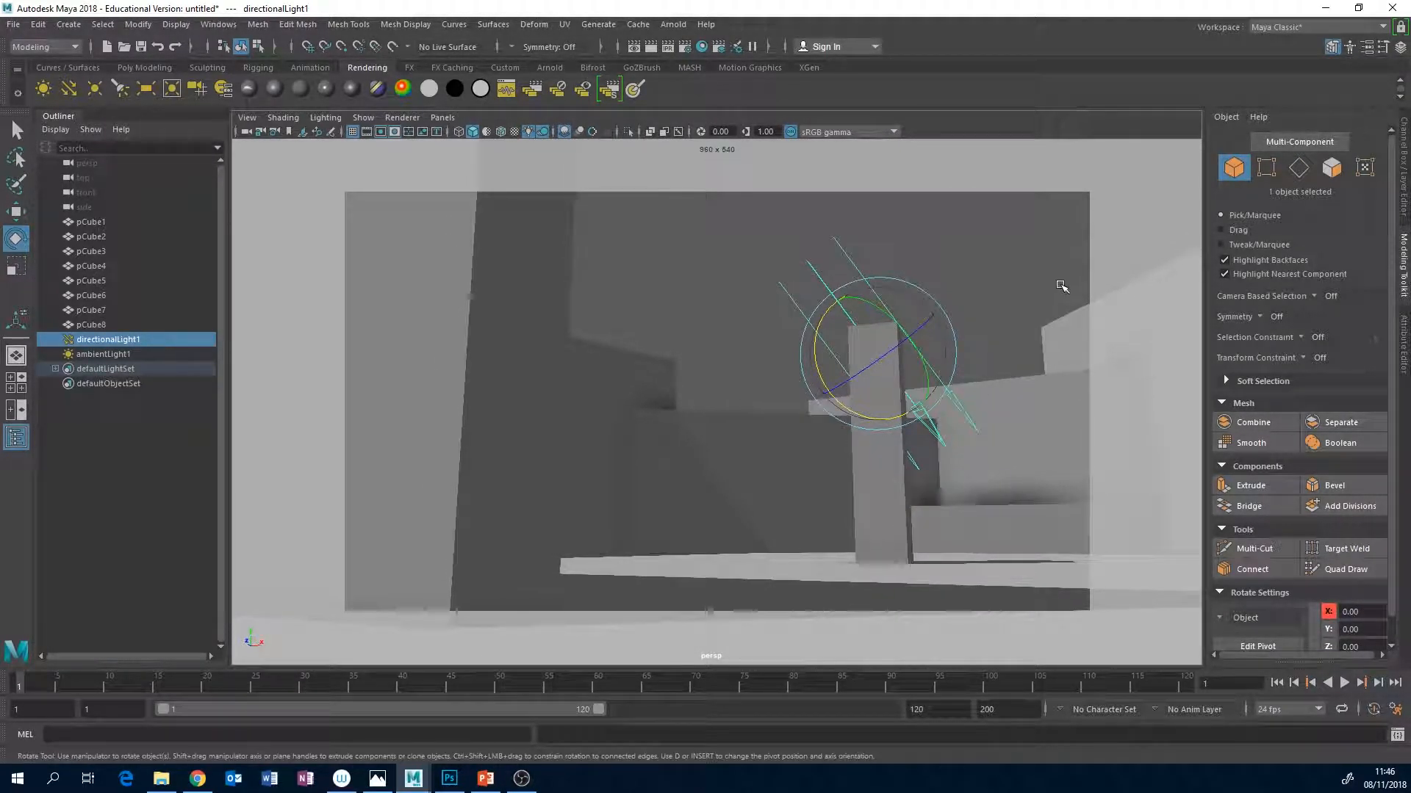
middle_click_drag(995, 368, 993, 365, "alt")
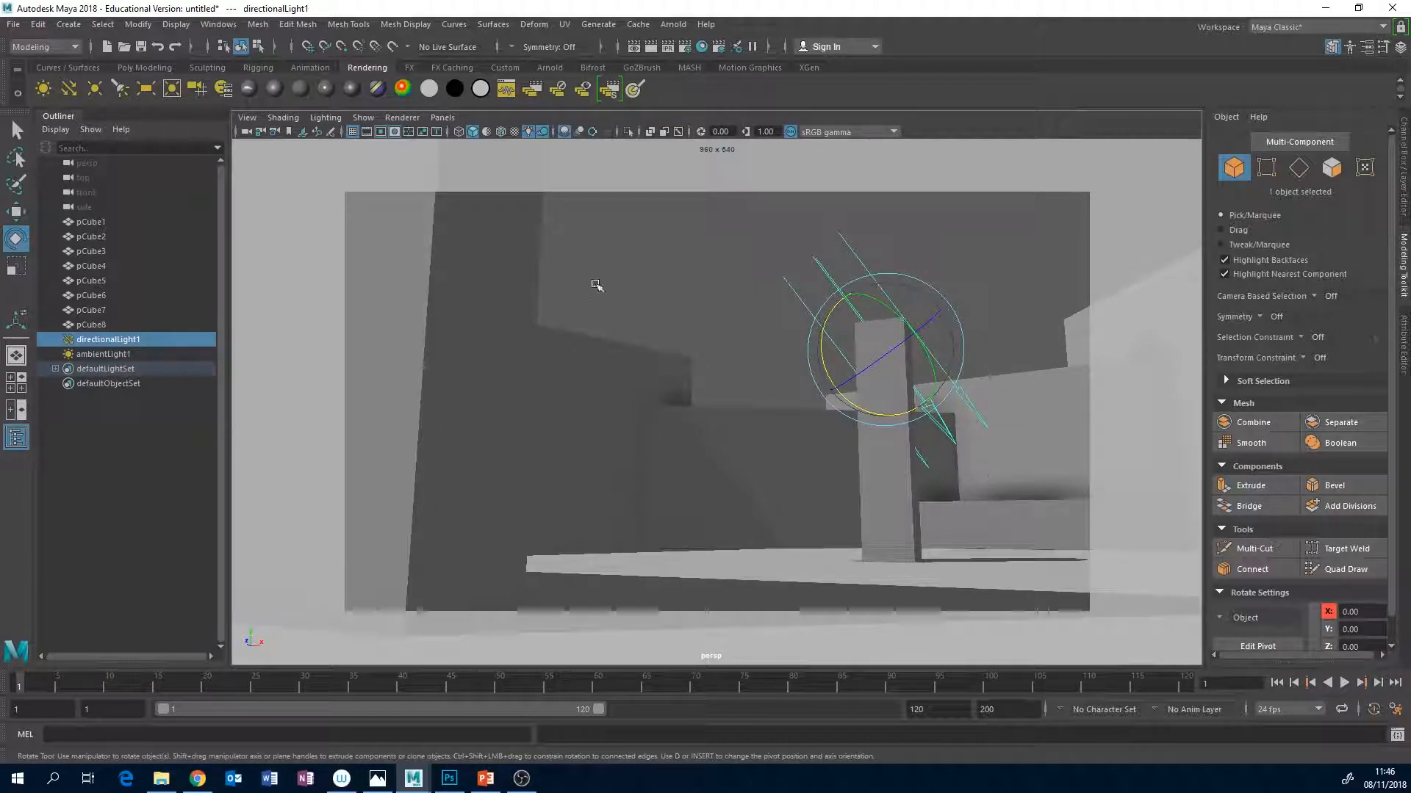
left_click(363, 117)
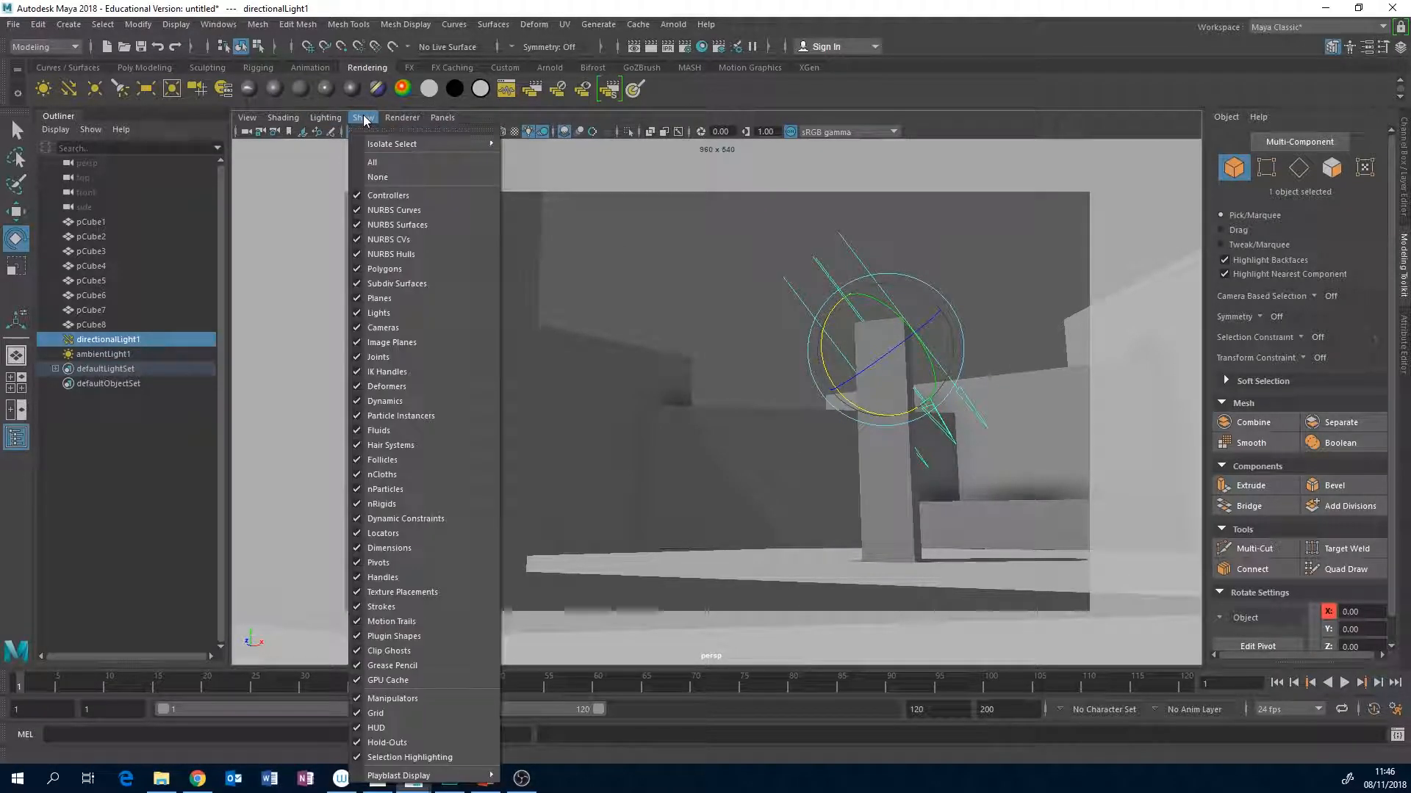
left_click(397, 315)
left_click(743, 302)
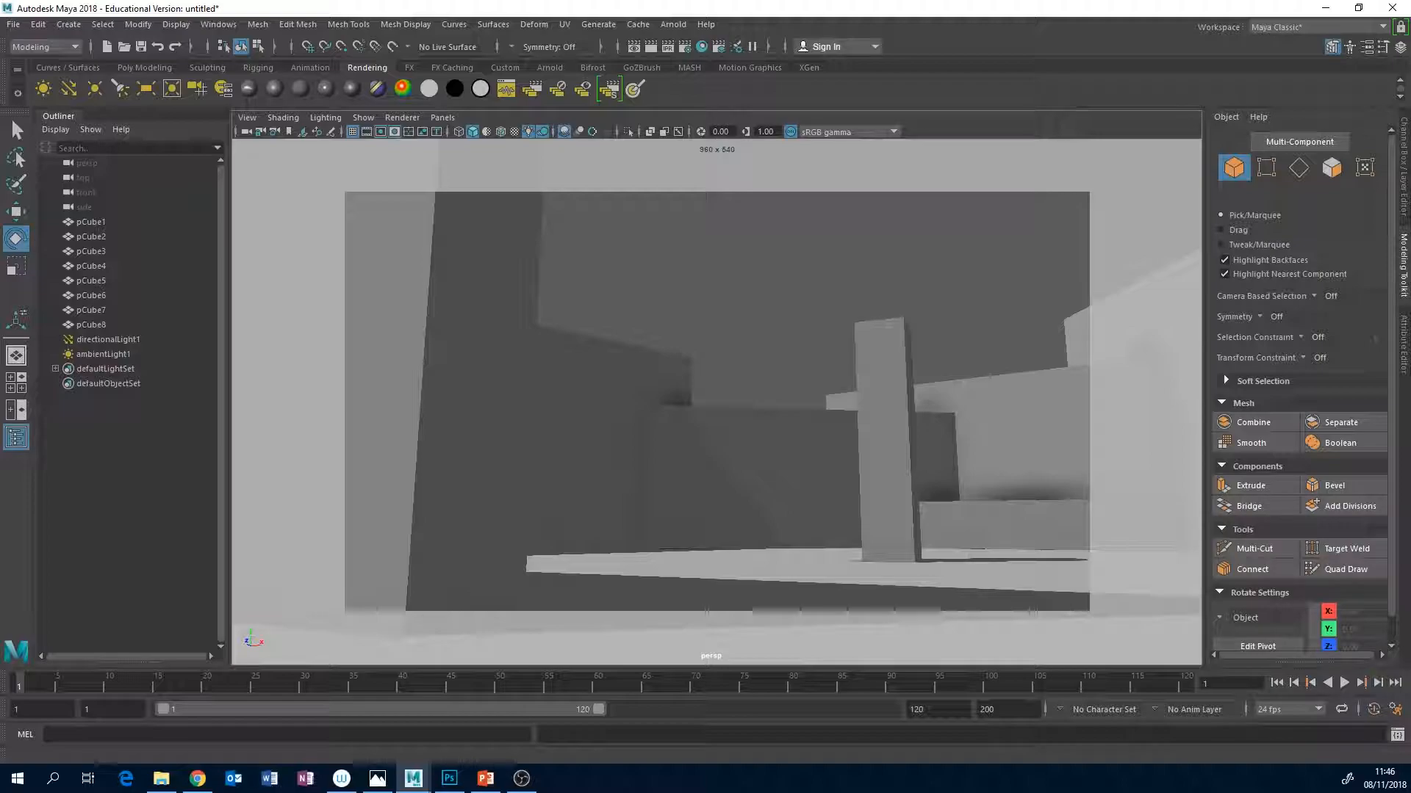
Switch to Photoshop and create a new document from the Clipboard preset, 3840 x 1080 pixels at 72 pixels/inch.
left_click(449, 778)
left_click(40, 9)
left_click(52, 25)
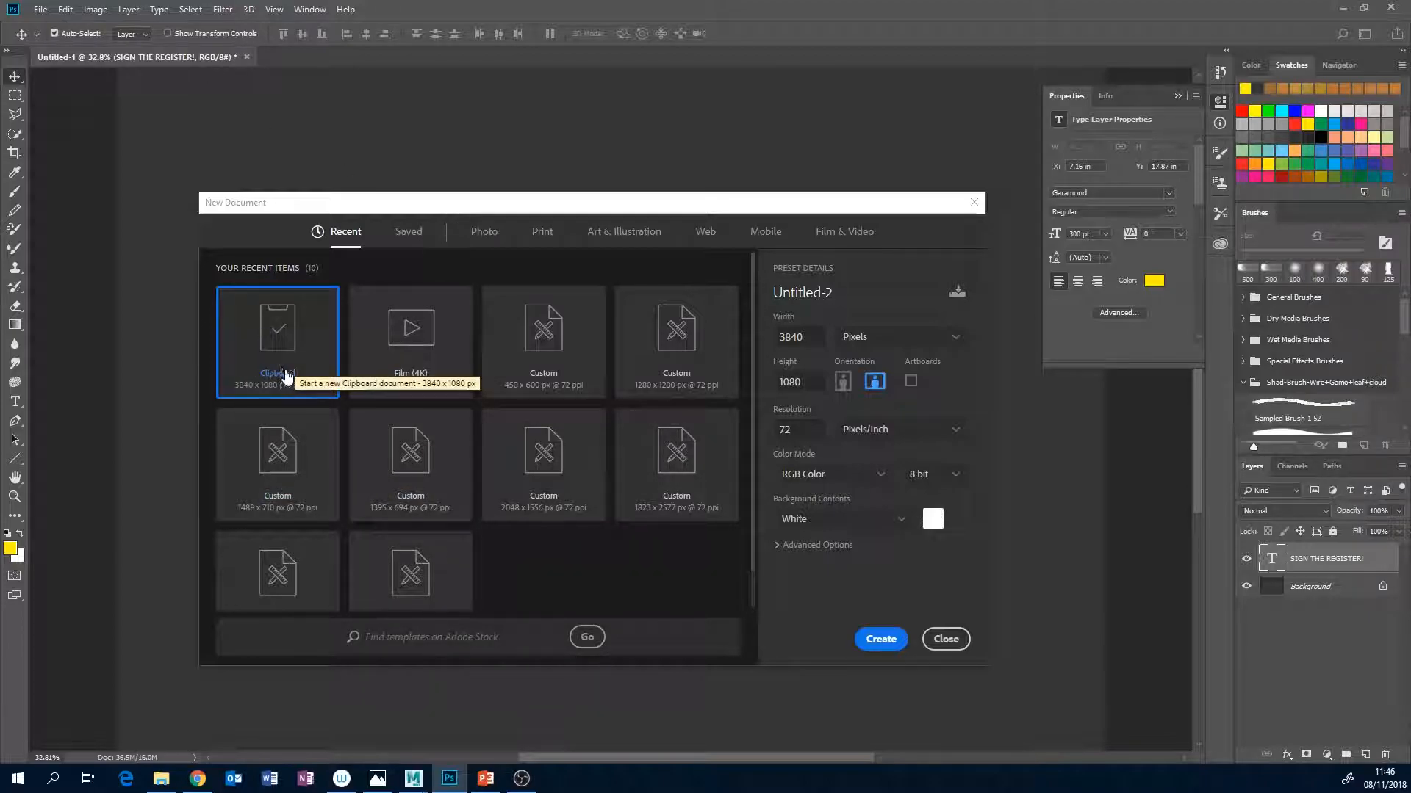
left_click(887, 639)
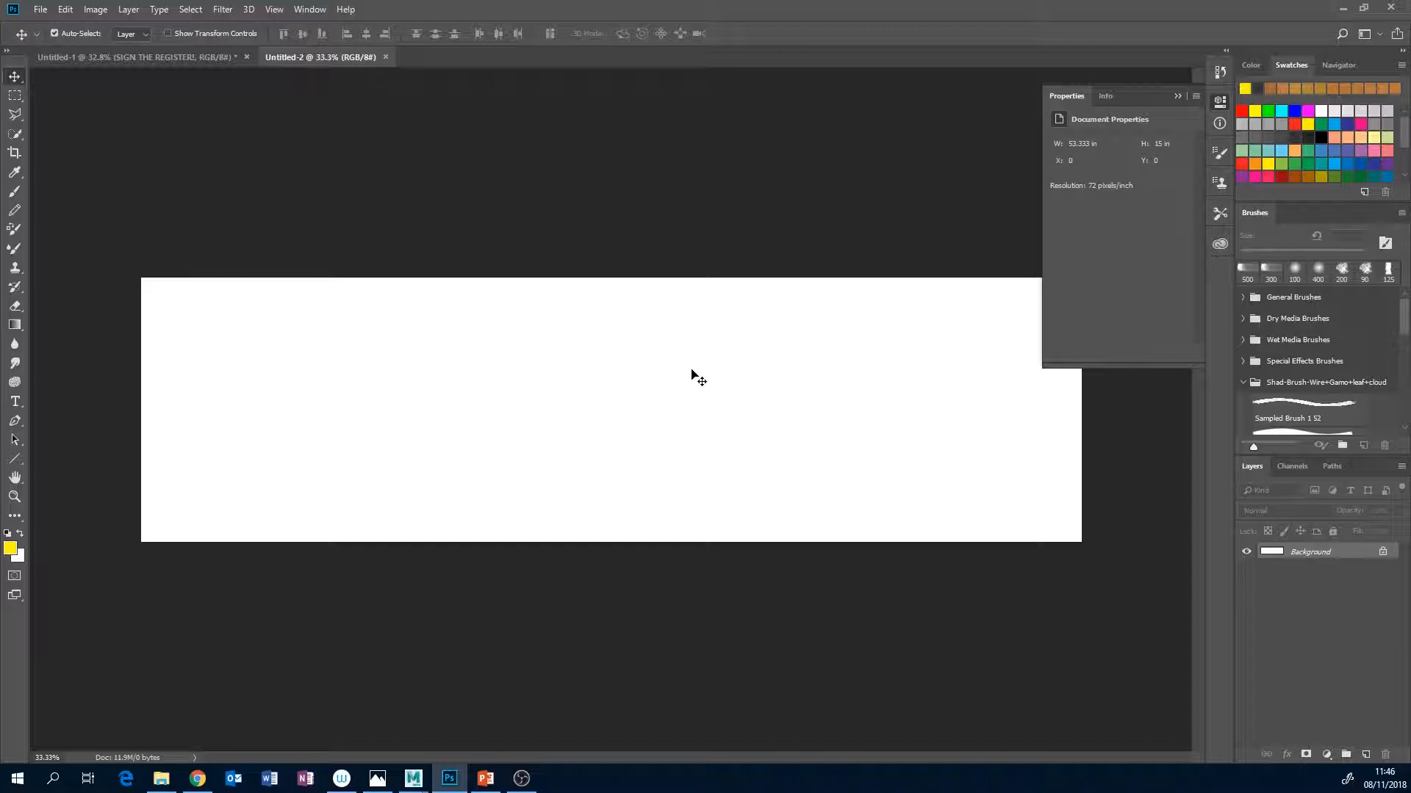
Paste the screenshot into the document, marquee-select the framed camera view of the 3D scene, and crop the image to it.
key("ctrl+v")
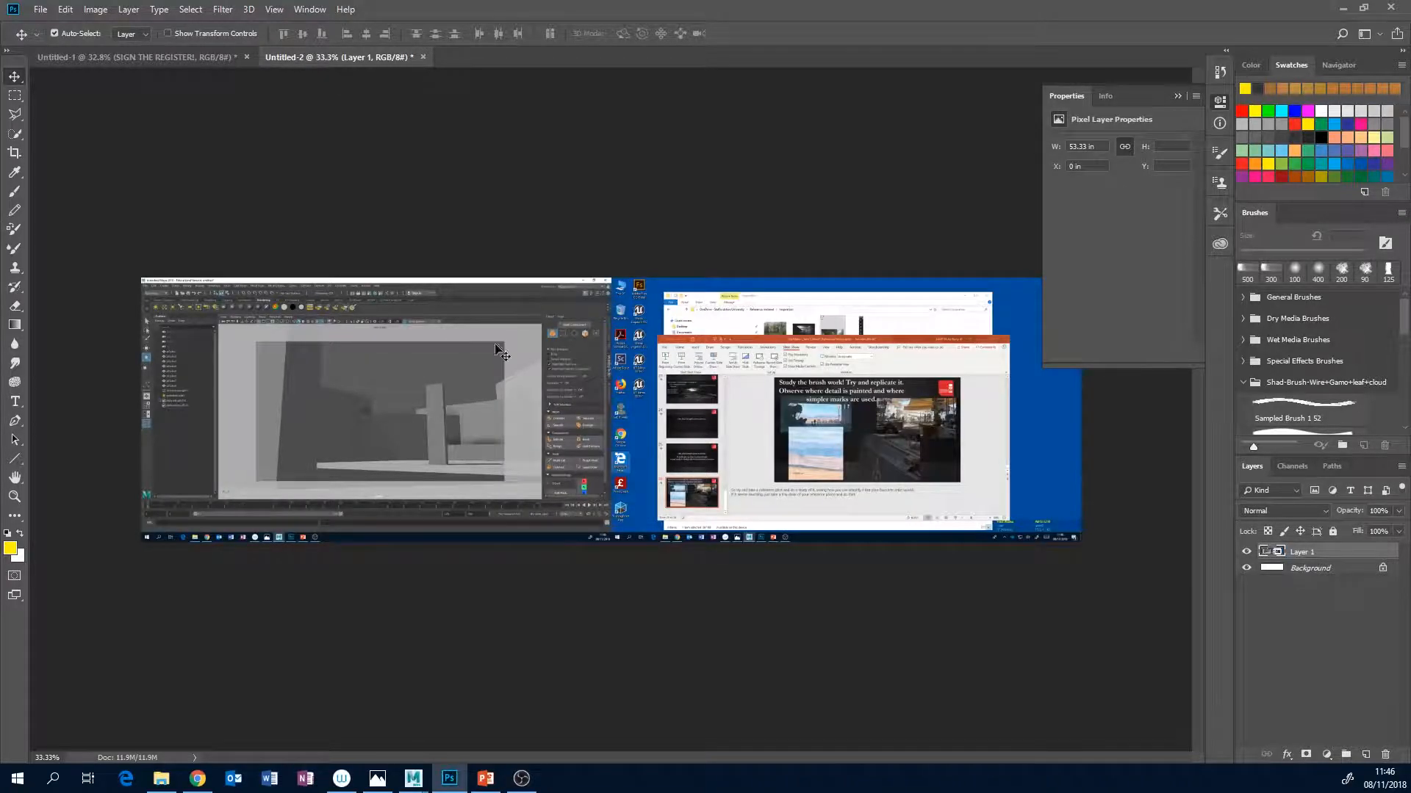
left_click(15, 96)
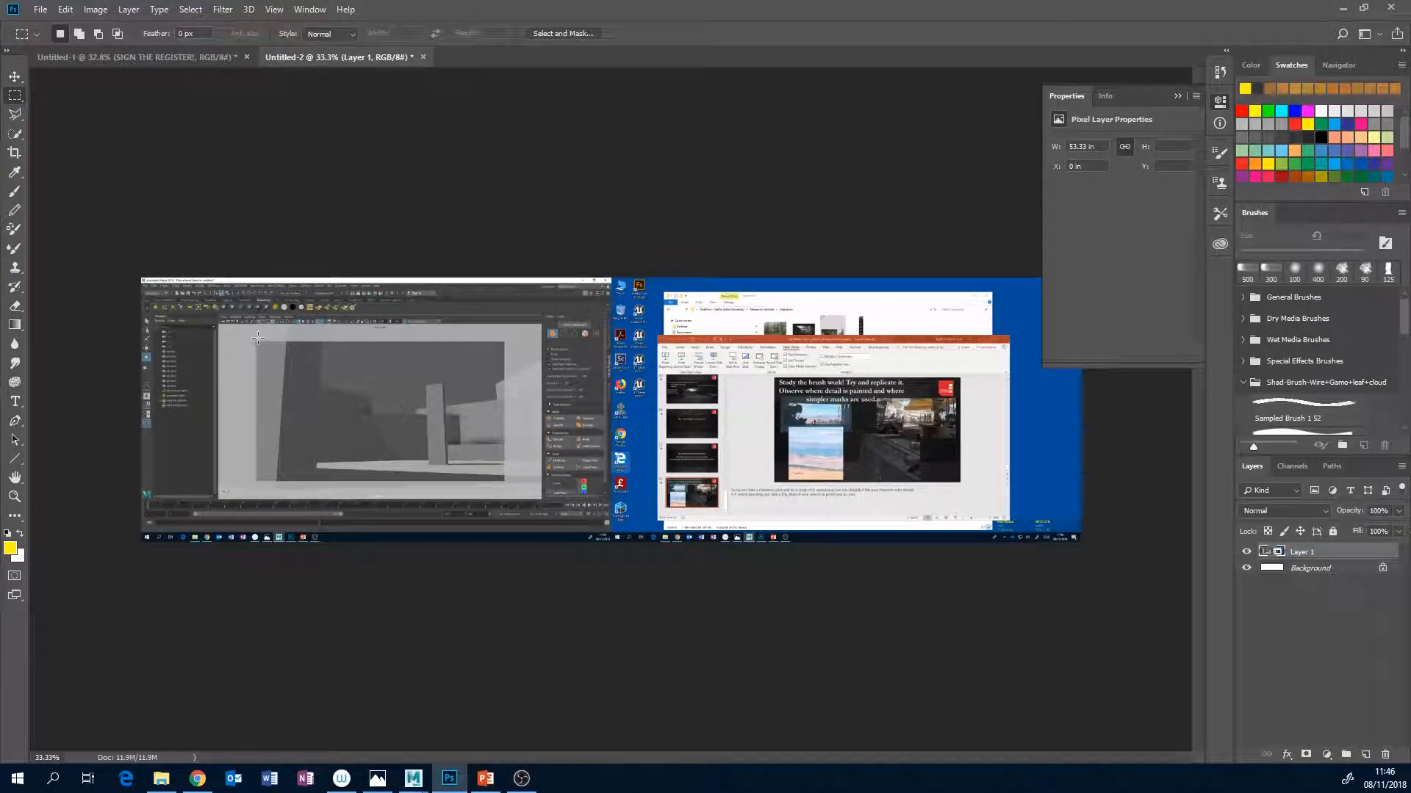
left_click_drag(256, 342, 504, 482)
left_click(87, 10)
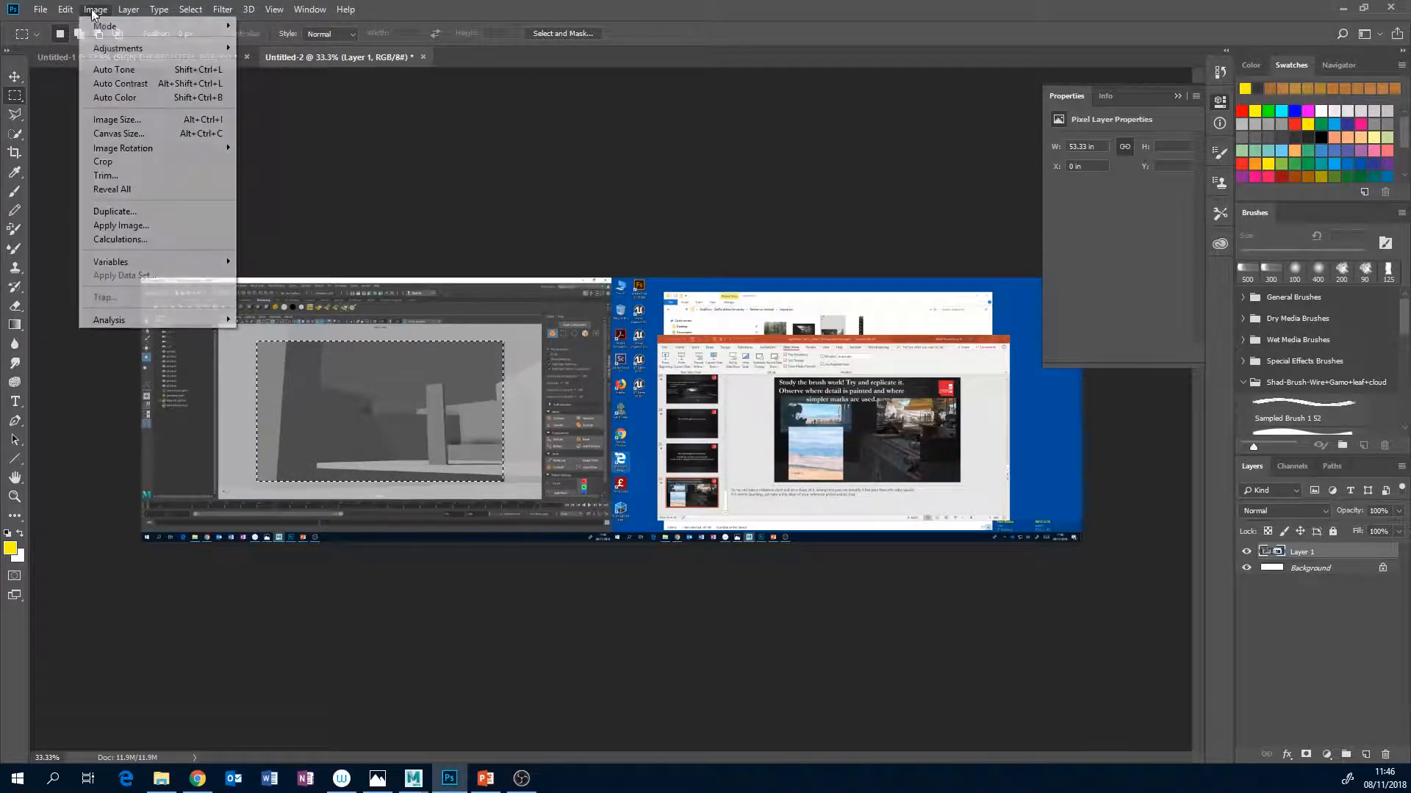
left_click(153, 171)
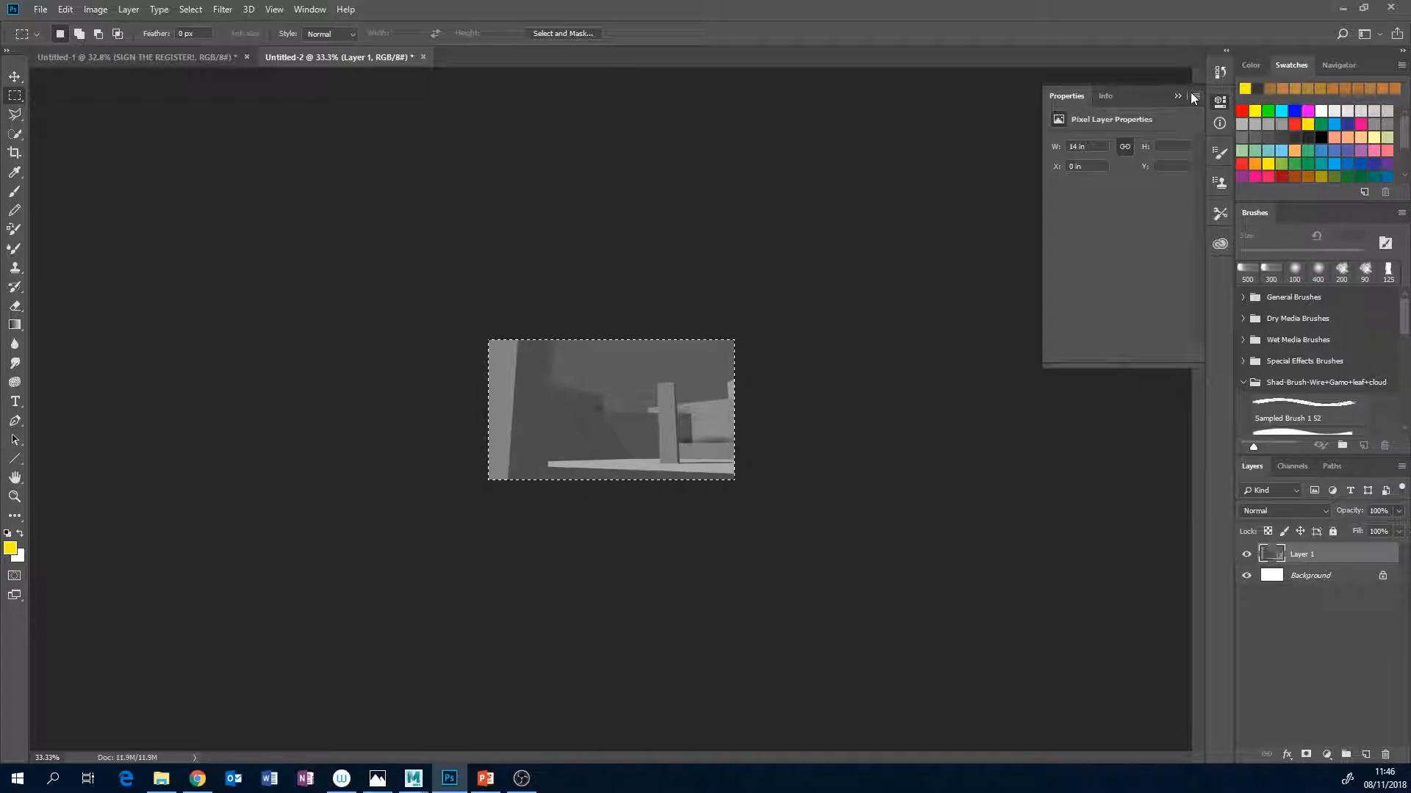
View the cropped image at 100%, add a new layer above the blockout, and choose the Soft Round 200 1 brush at 250 px.
key("ctrl+0")
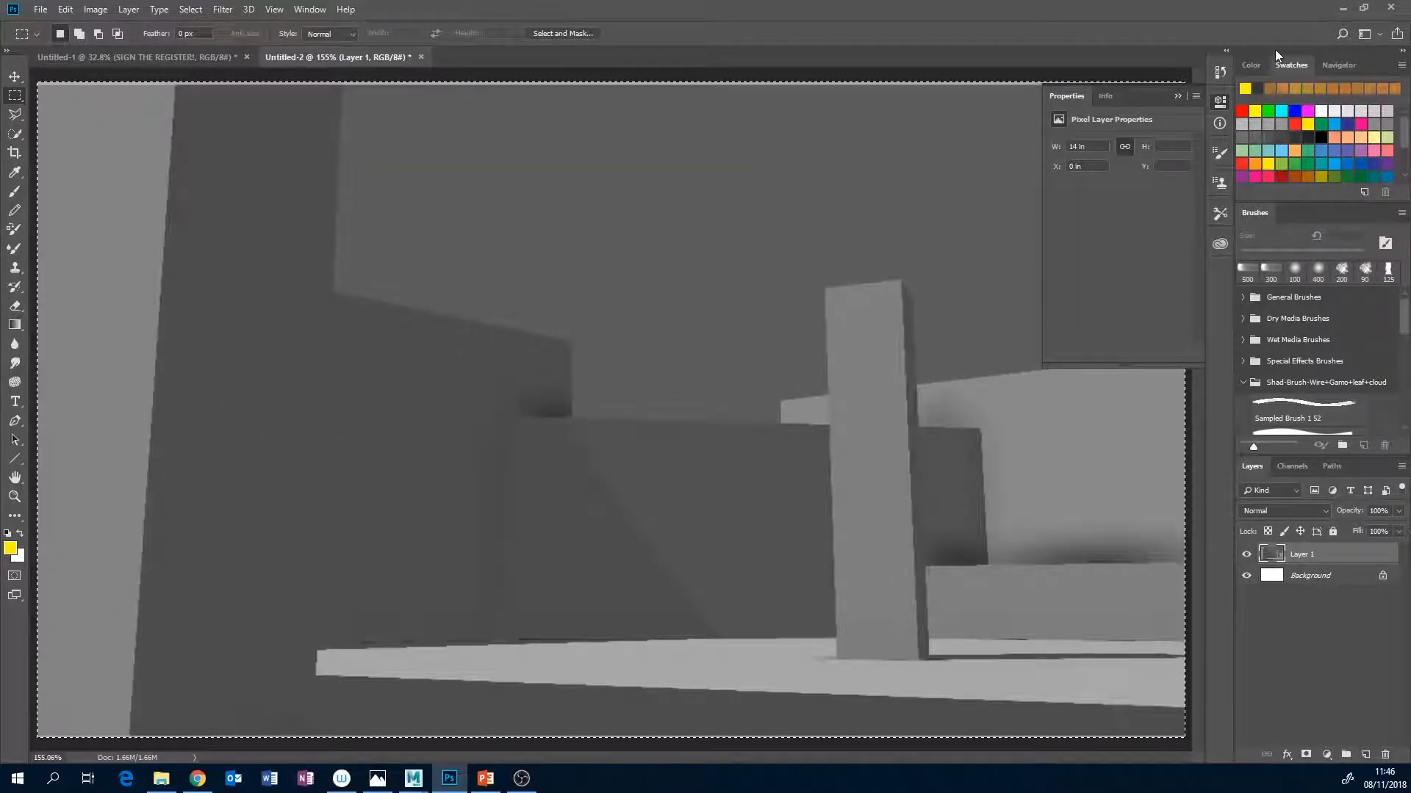
left_click(1340, 64)
left_click(1286, 192)
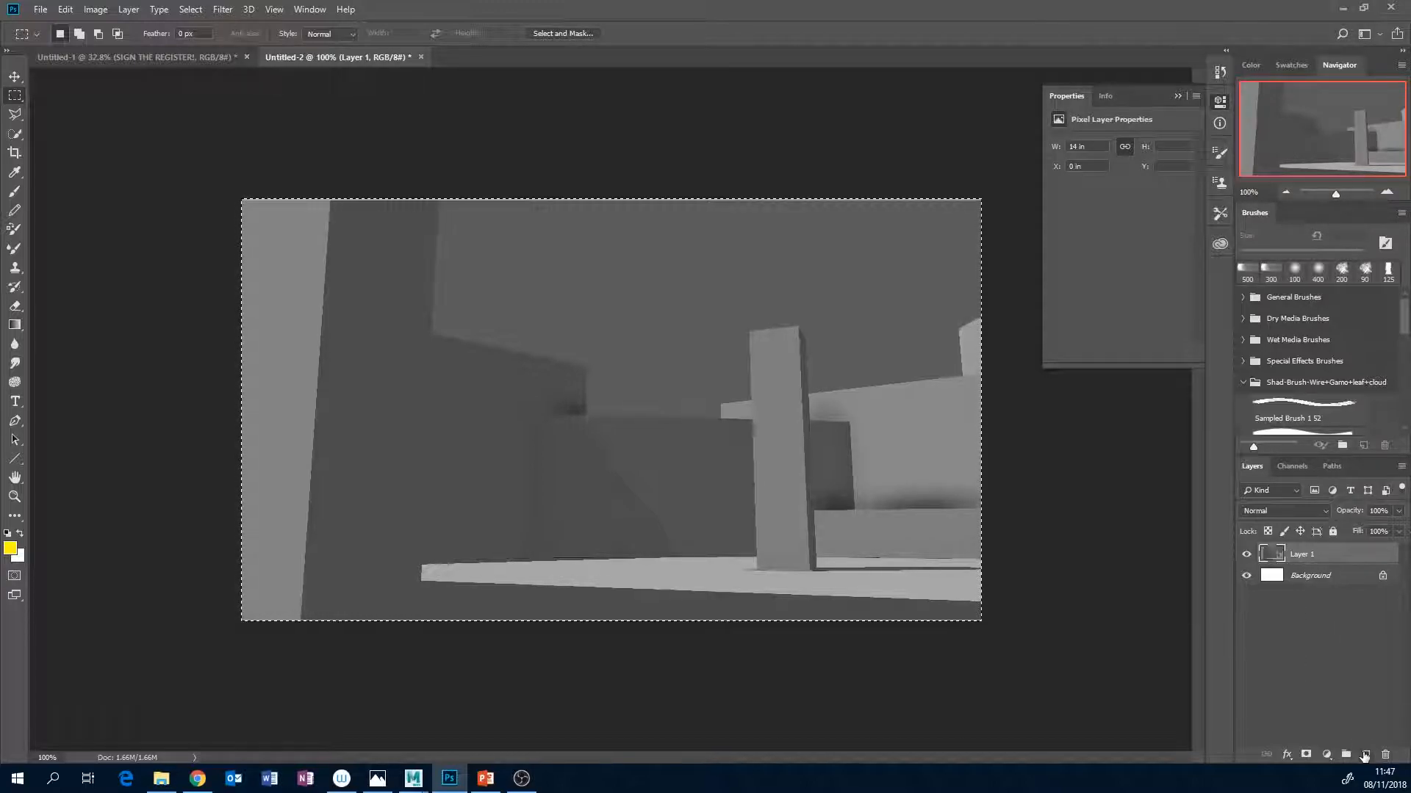
left_click(1365, 754)
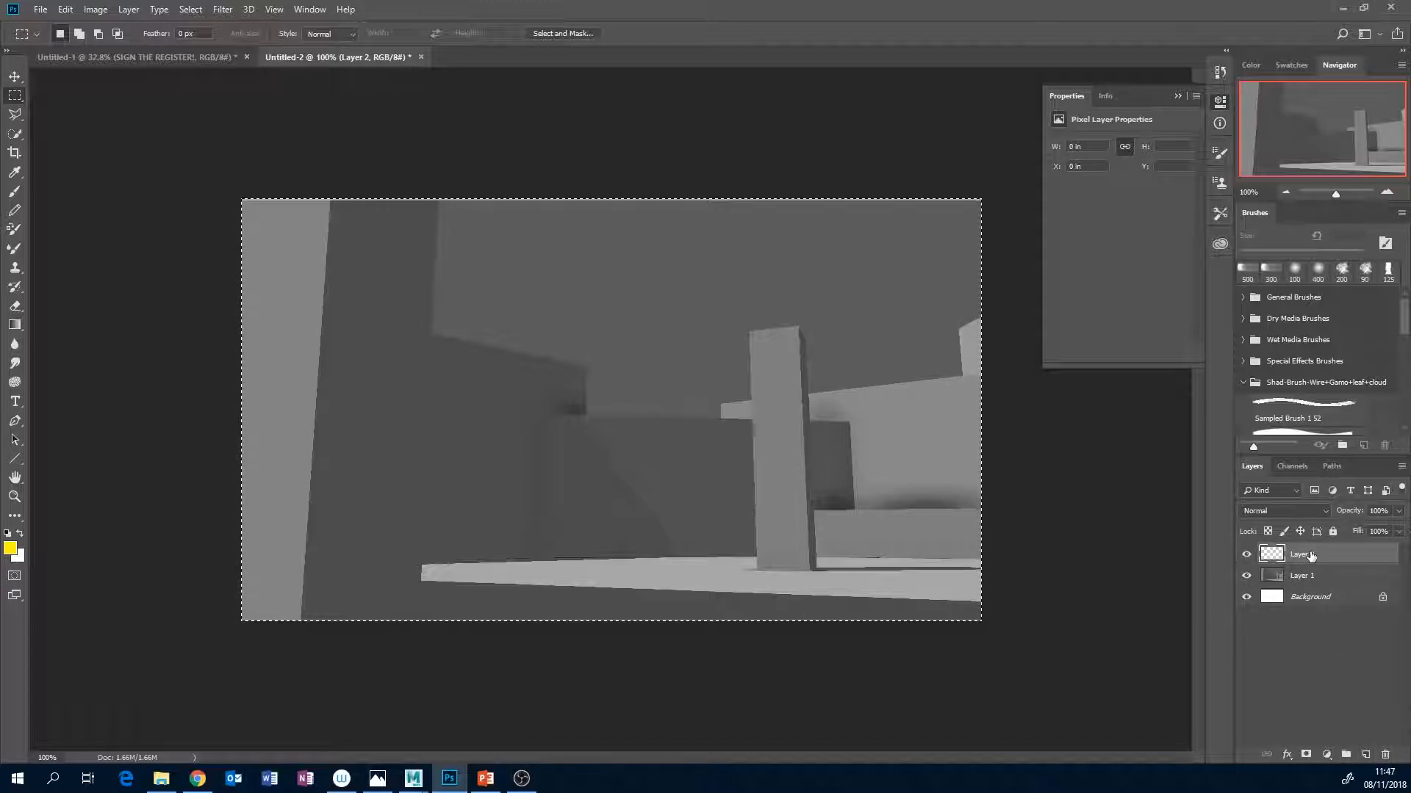
key("b")
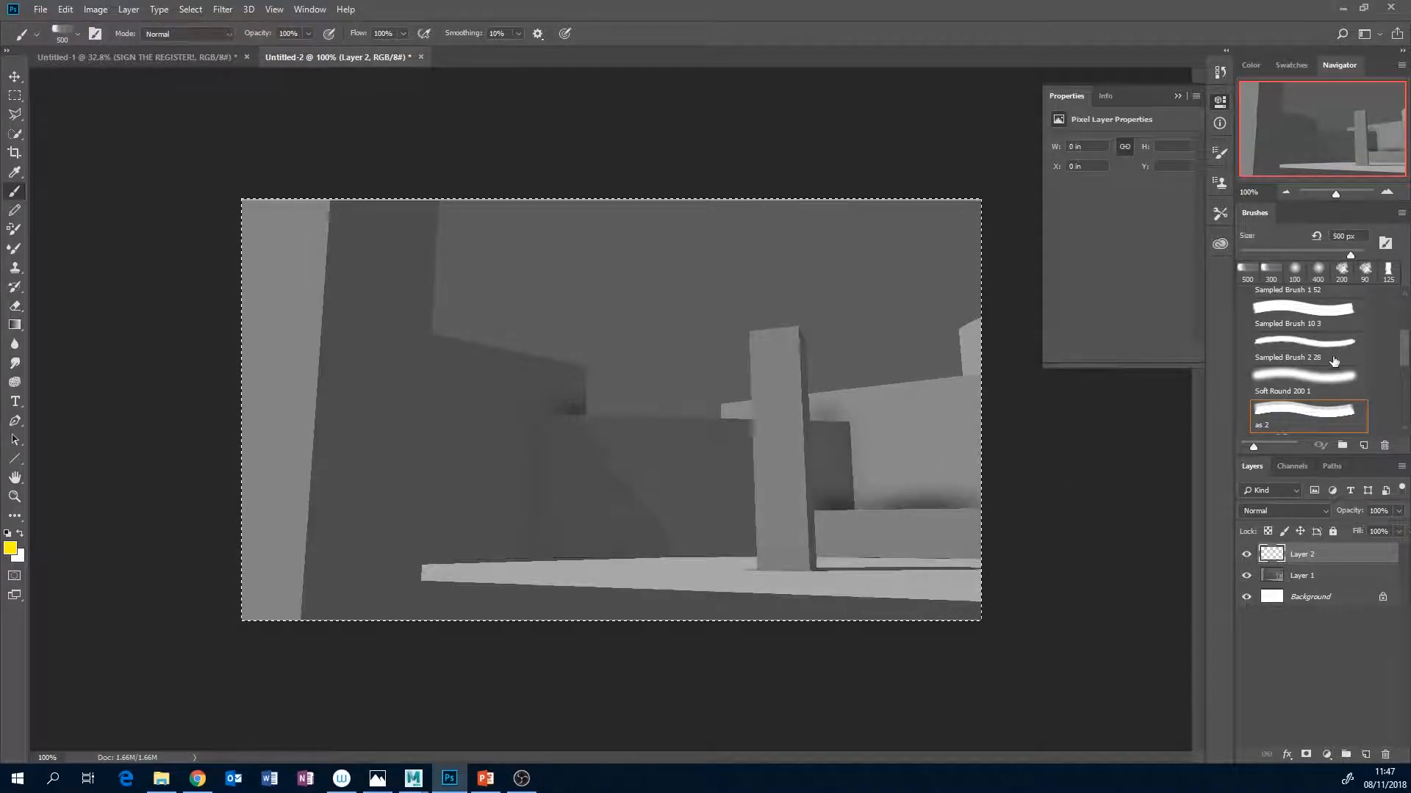
left_click(1315, 377)
key("bracketright")
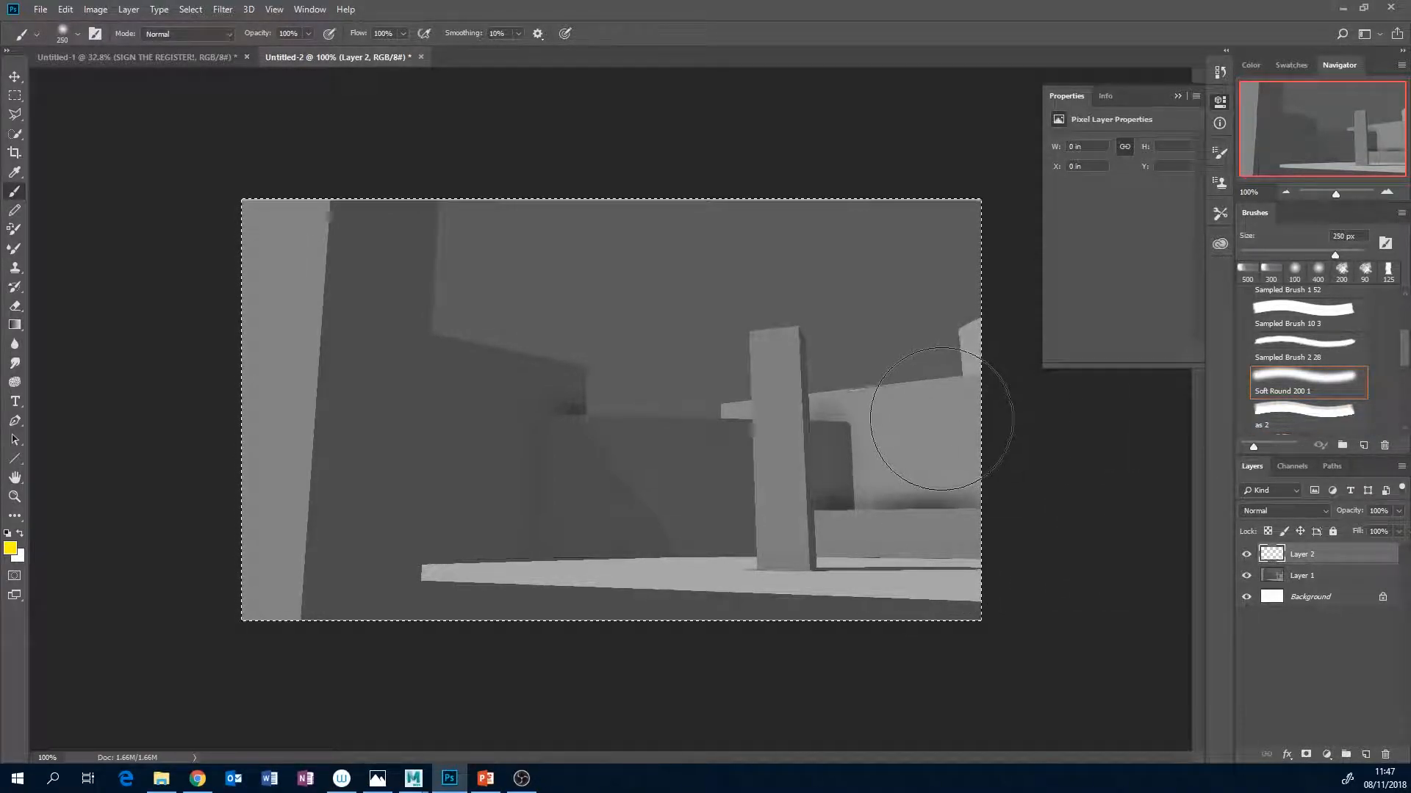
Mix a neutral light grey brush colour with 0% saturation and 79% brightness, undoing the tinted test stroke over the sky.
left_click(1250, 65)
mouse_move(1311, 103)
left_mouse_down()
mouse_move(1280, 104)
mouse_move(1337, 121)
left_mouse_up()
left_click(1339, 120)
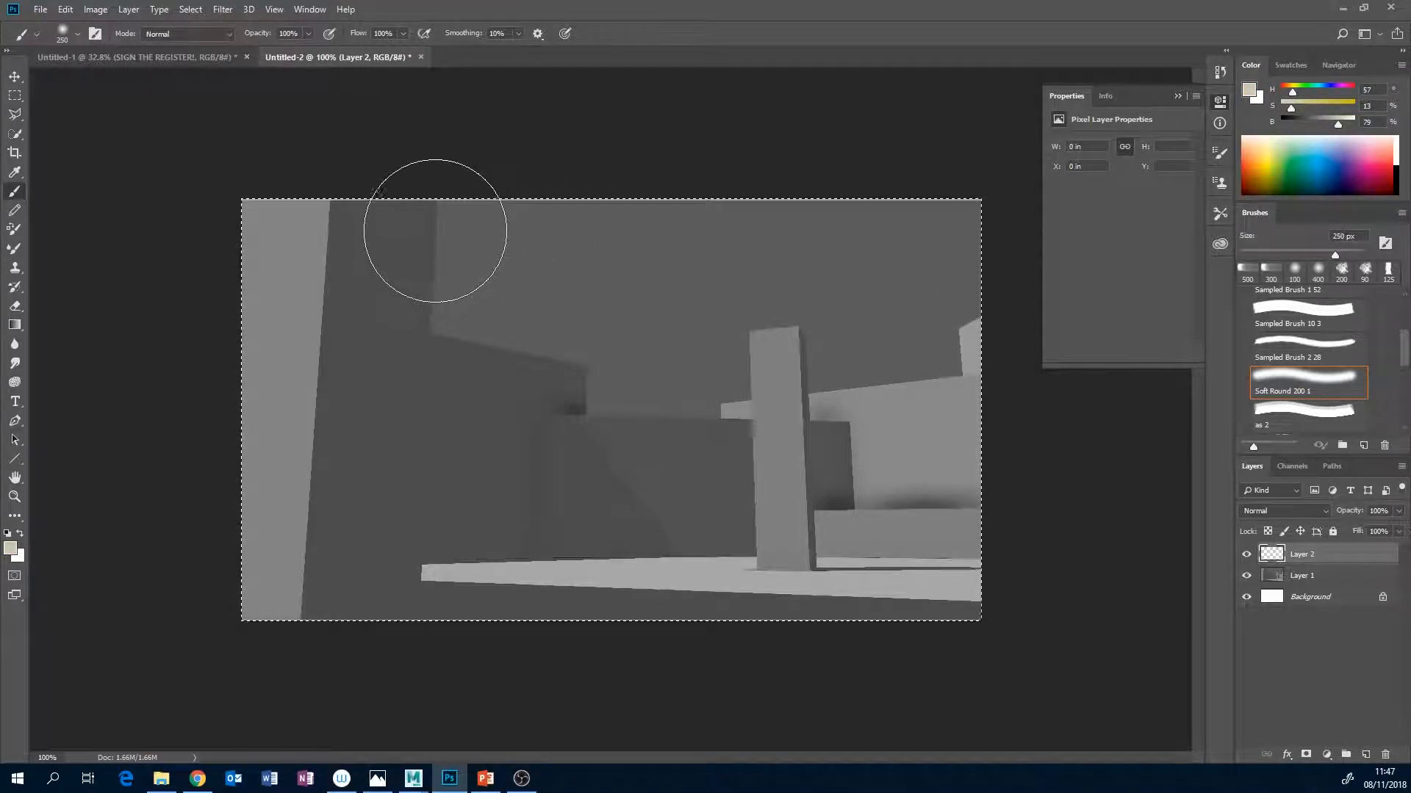
mouse_move(514, 221)
left_mouse_down()
mouse_move(614, 214)
mouse_move(566, 257)
left_mouse_up()
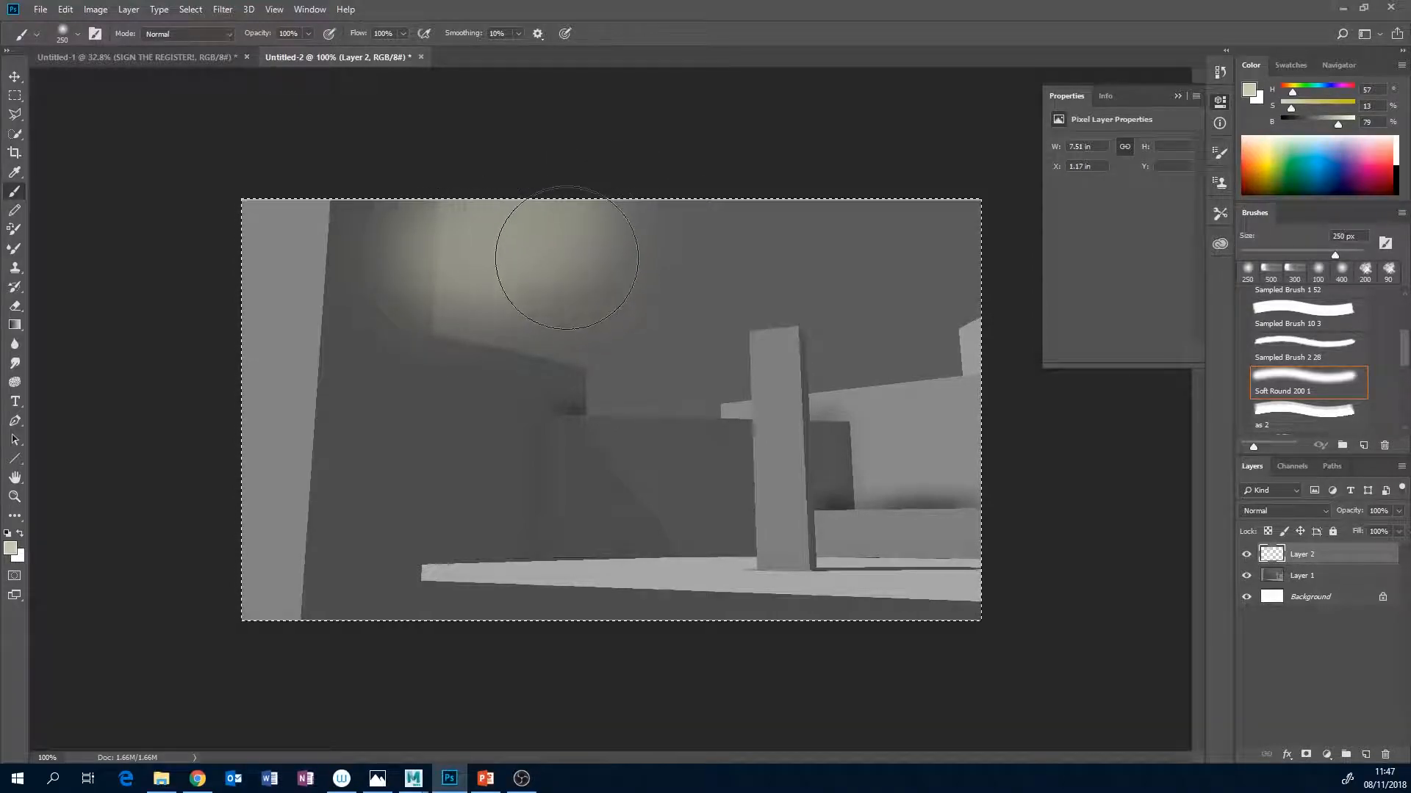
key("ctrl+z")
left_click_drag(1296, 107, 1281, 108)
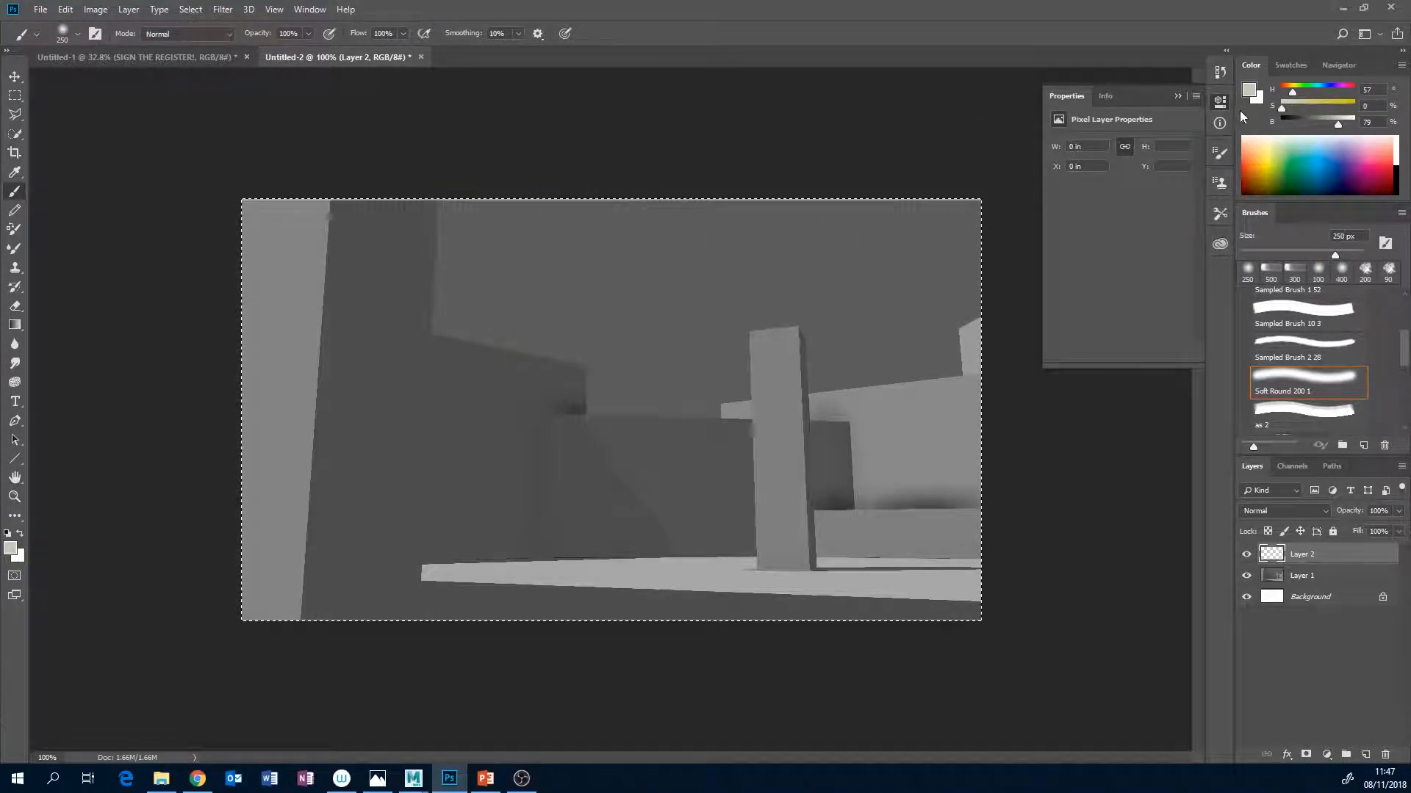
Paint a soft light-grey glow across the sky, enlarging the brush to 400 px, and cover the sky's right side with grey at 57% brightness.
mouse_move(557, 233)
left_mouse_down()
mouse_move(504, 236)
mouse_move(506, 254)
left_mouse_up()
left_click_drag(548, 307, 580, 266)
left_click_drag(750, 241, 660, 264)
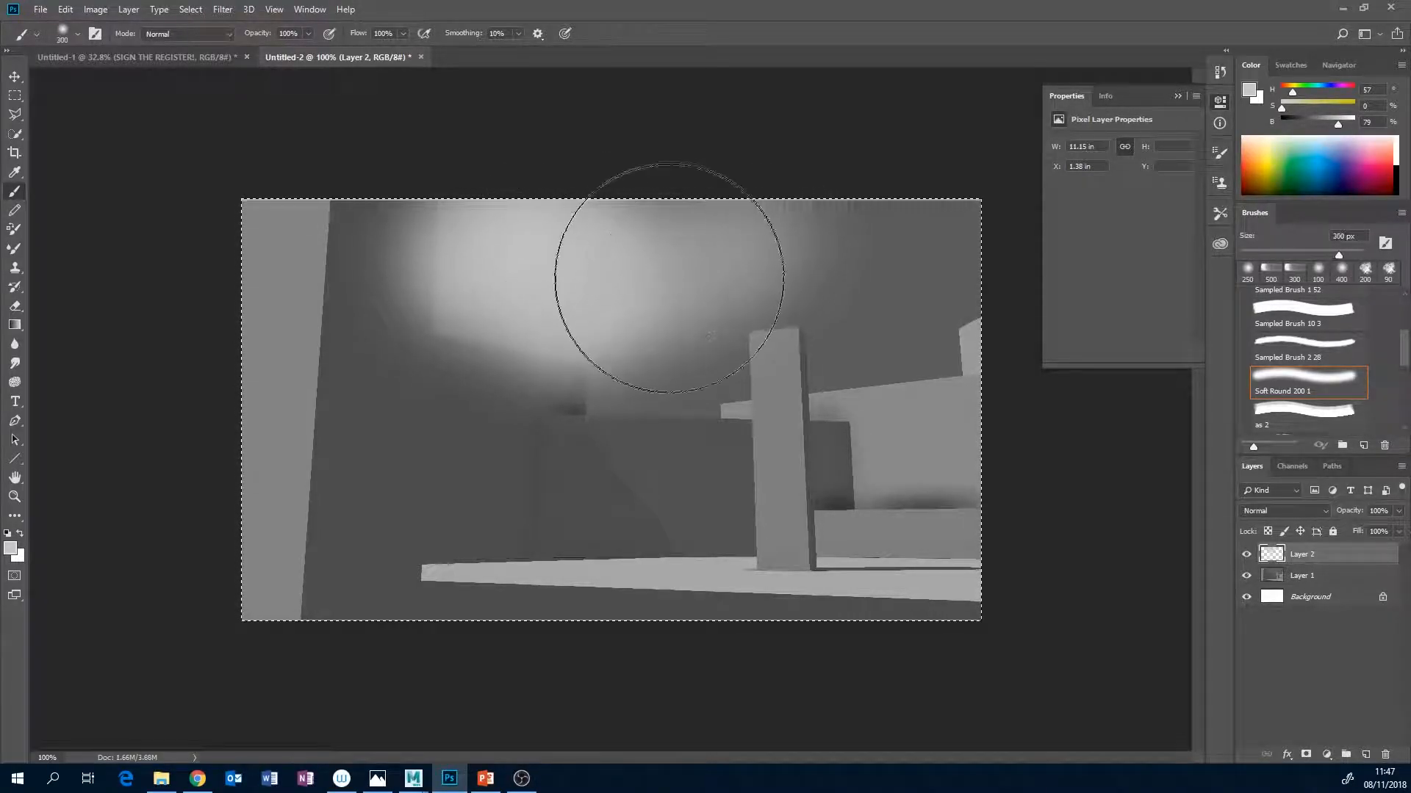
key("bracketright")
left_click_drag(639, 331, 745, 286)
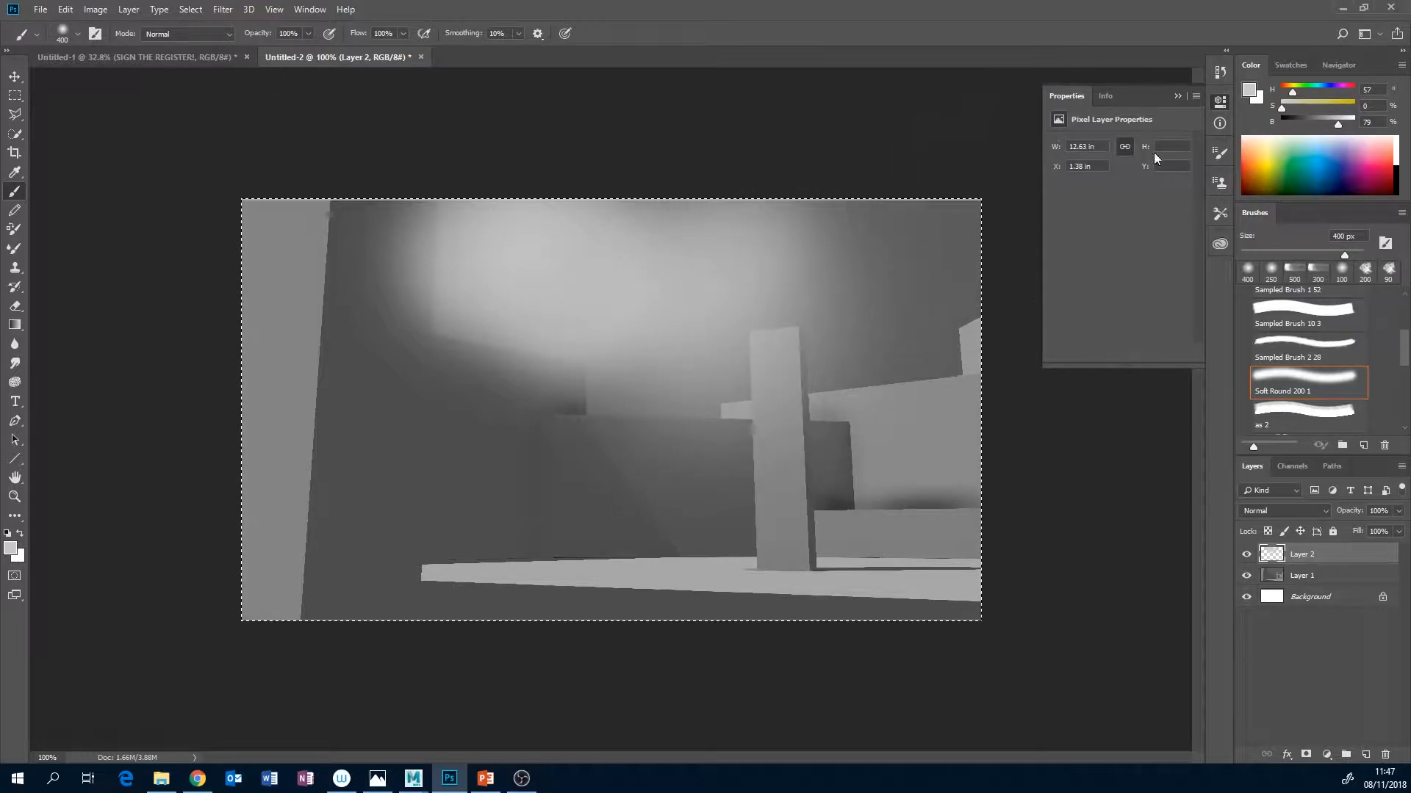
left_click_drag(1338, 124, 1323, 125)
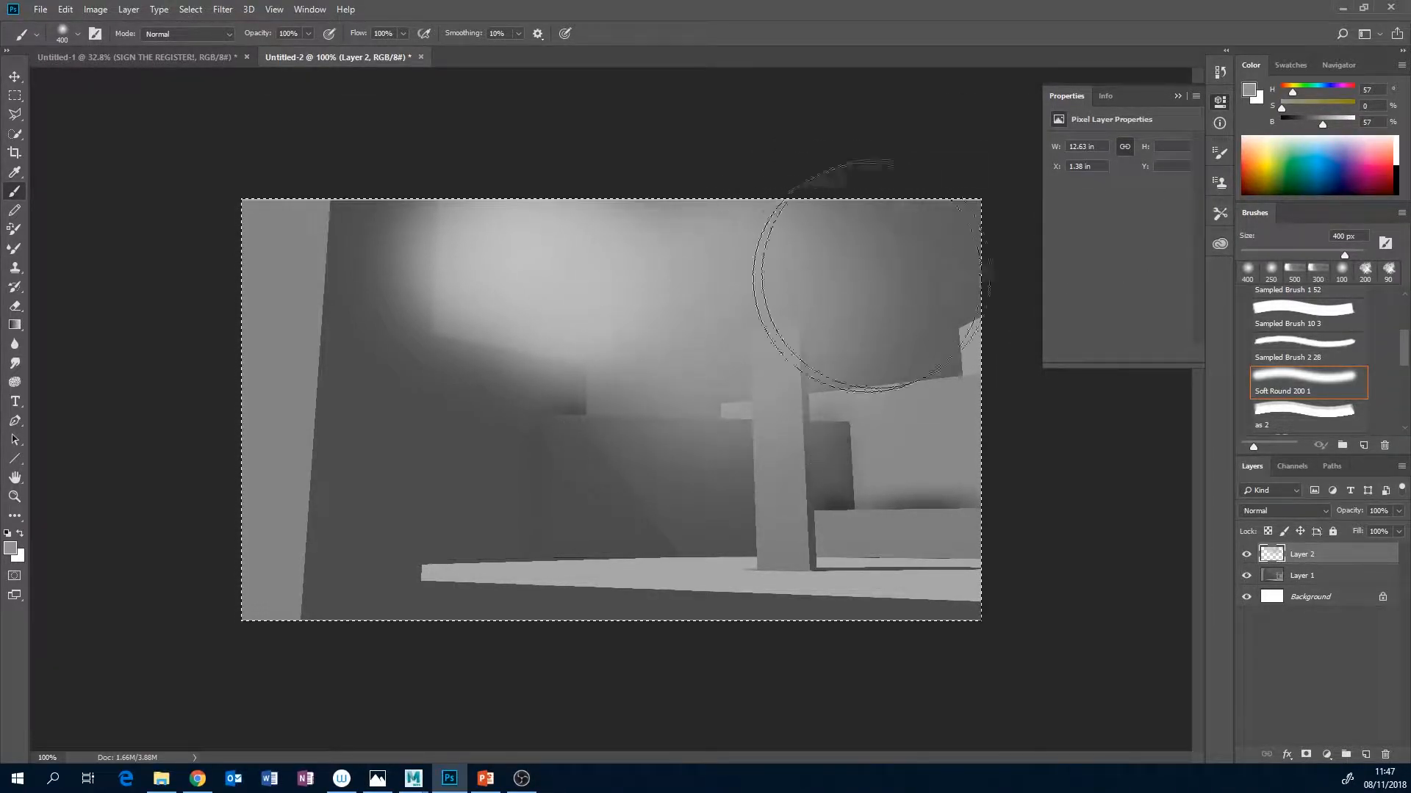
mouse_move(878, 338)
left_mouse_down()
mouse_move(919, 309)
mouse_move(850, 267)
mouse_move(803, 378)
mouse_move(915, 365)
left_mouse_up()
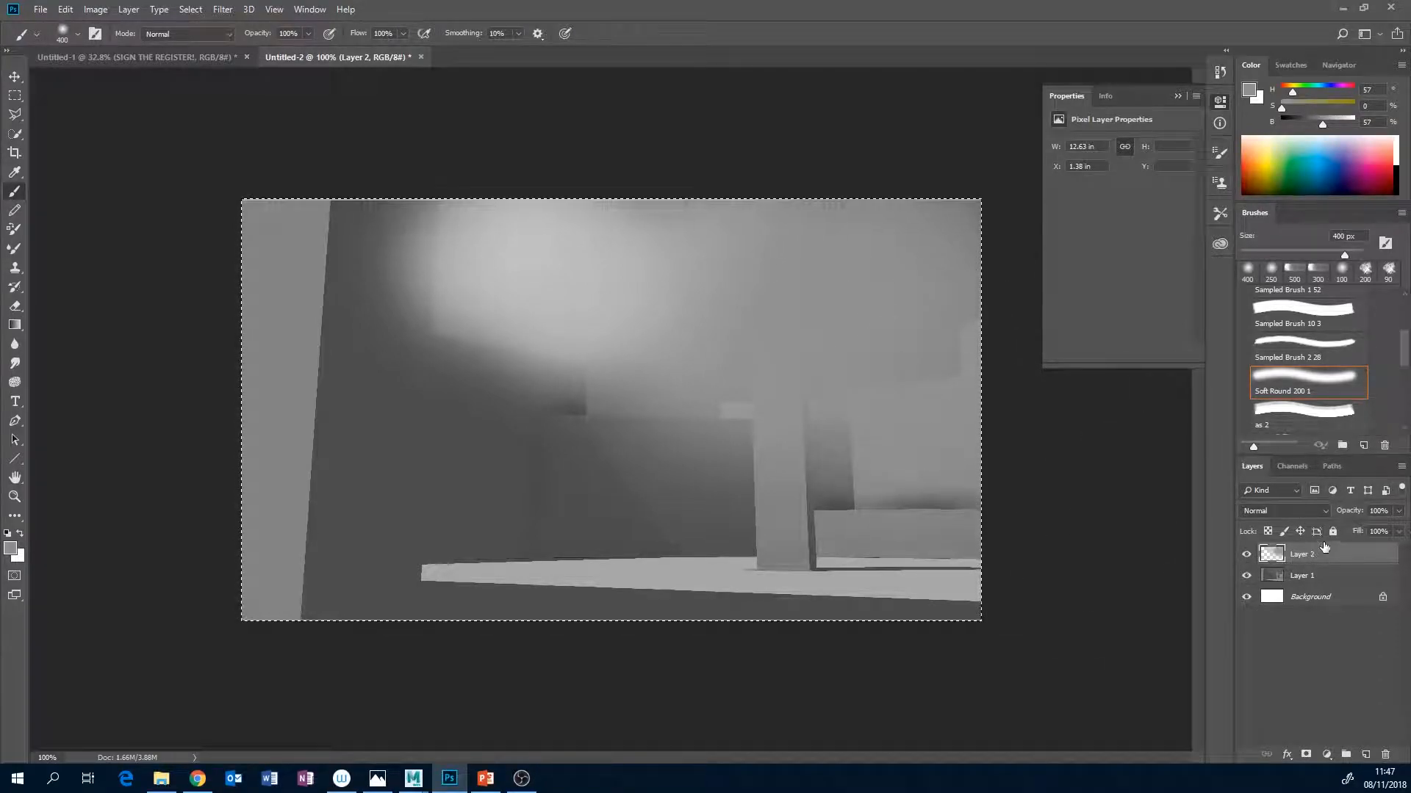
Toggle Layer 2 off and on to compare with the blockout, and pick the faded Sampled Brush 10 3 at 100 px.
left_click(1246, 555)
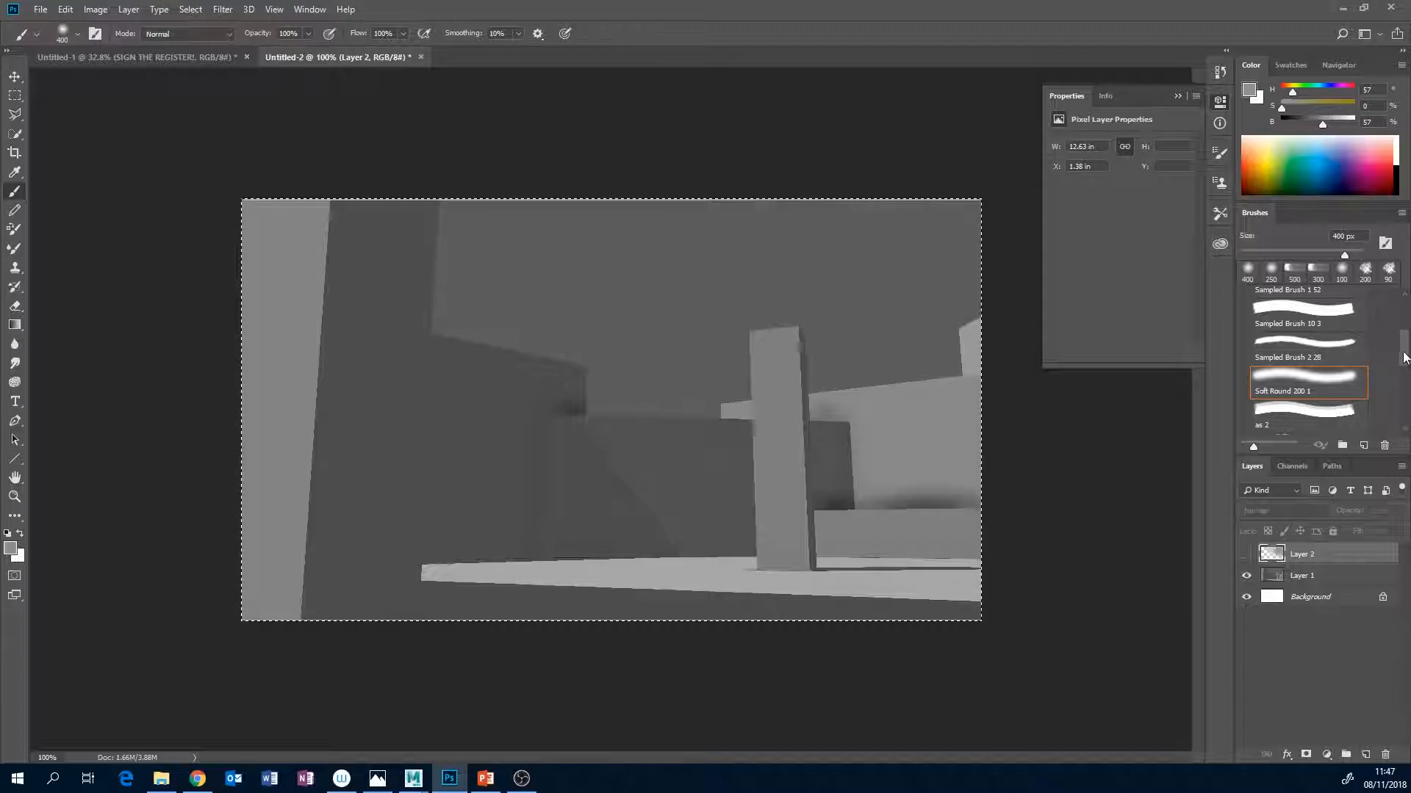
scroll(1341, 389, "down", 5)
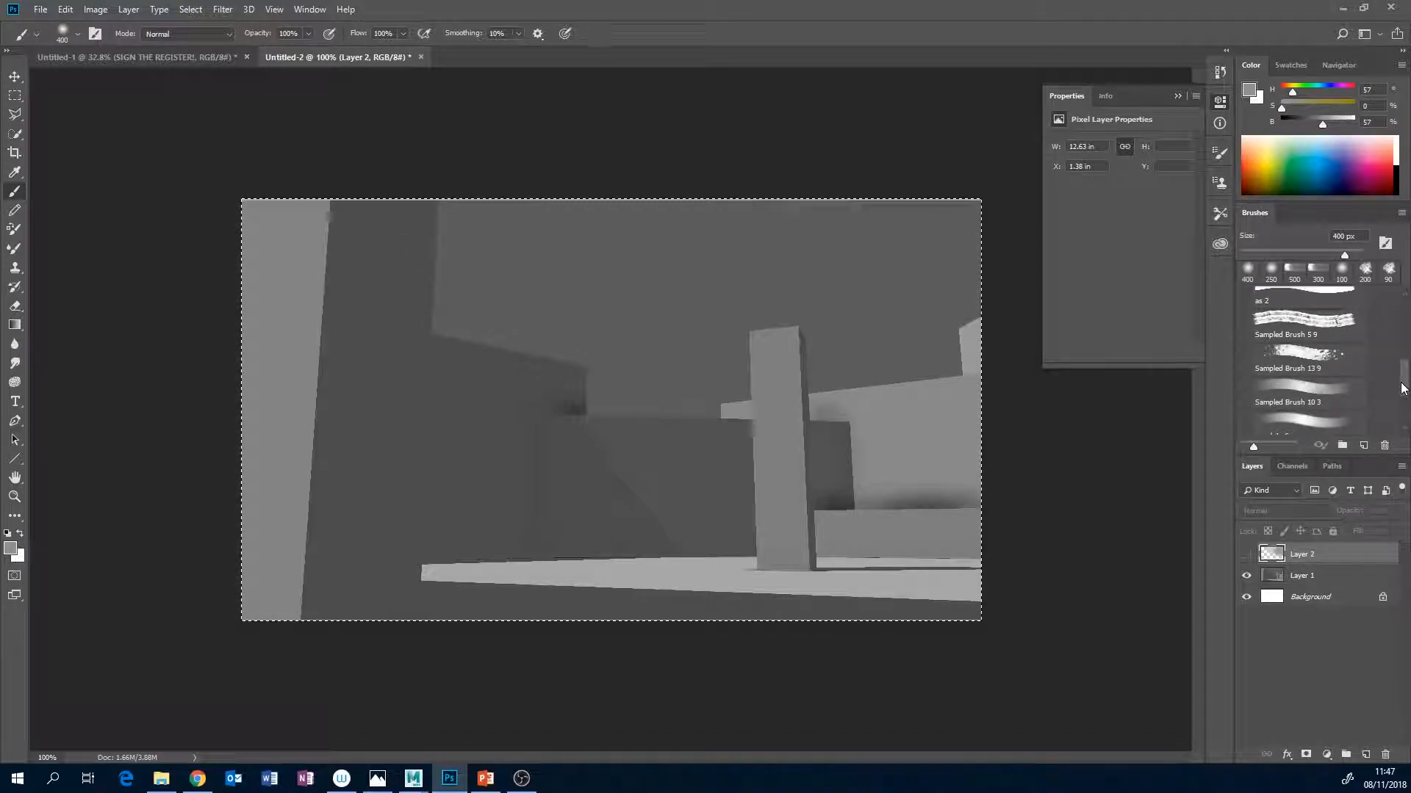
left_click(1341, 389)
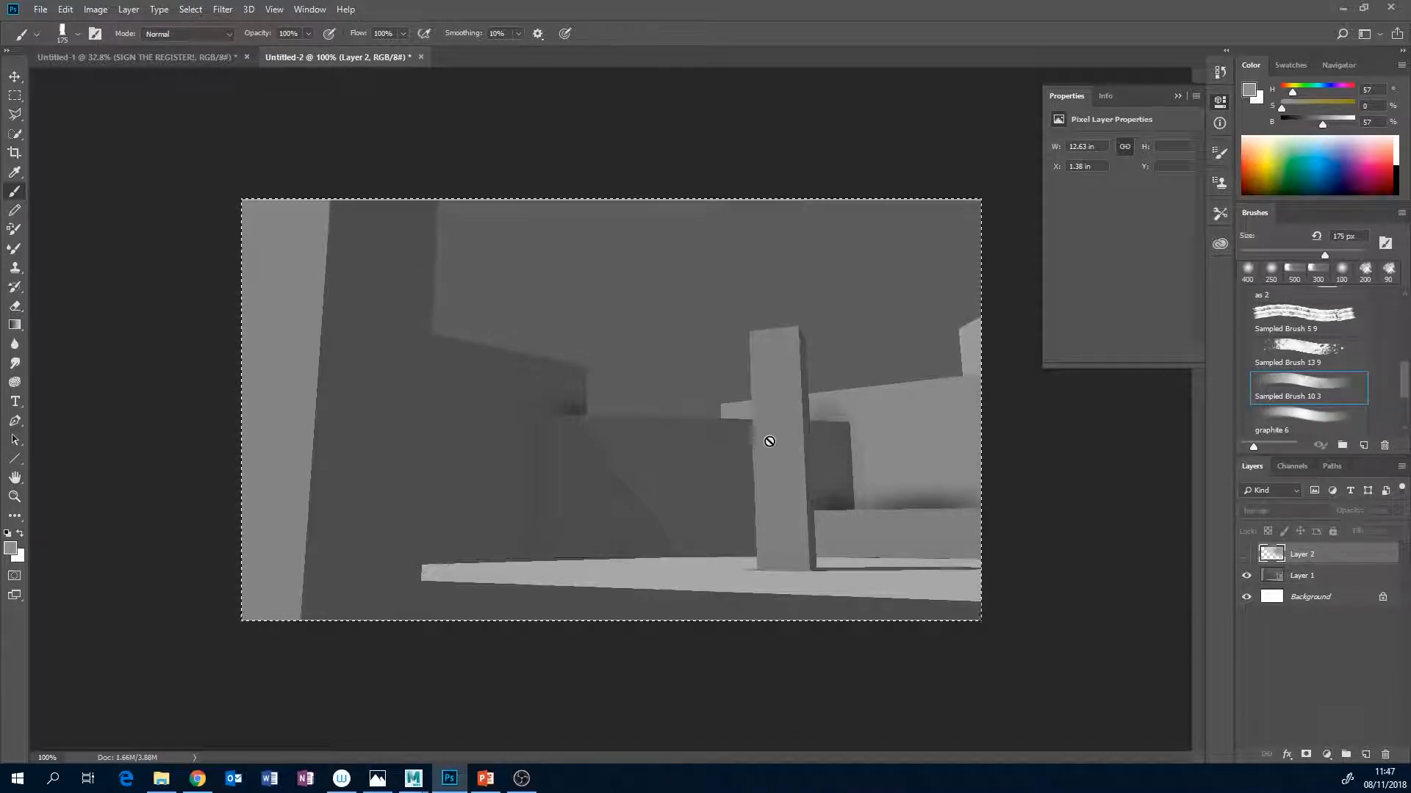
left_click(1246, 554)
key("bracketleft")
key("bracketleft")
key("bracketleft")
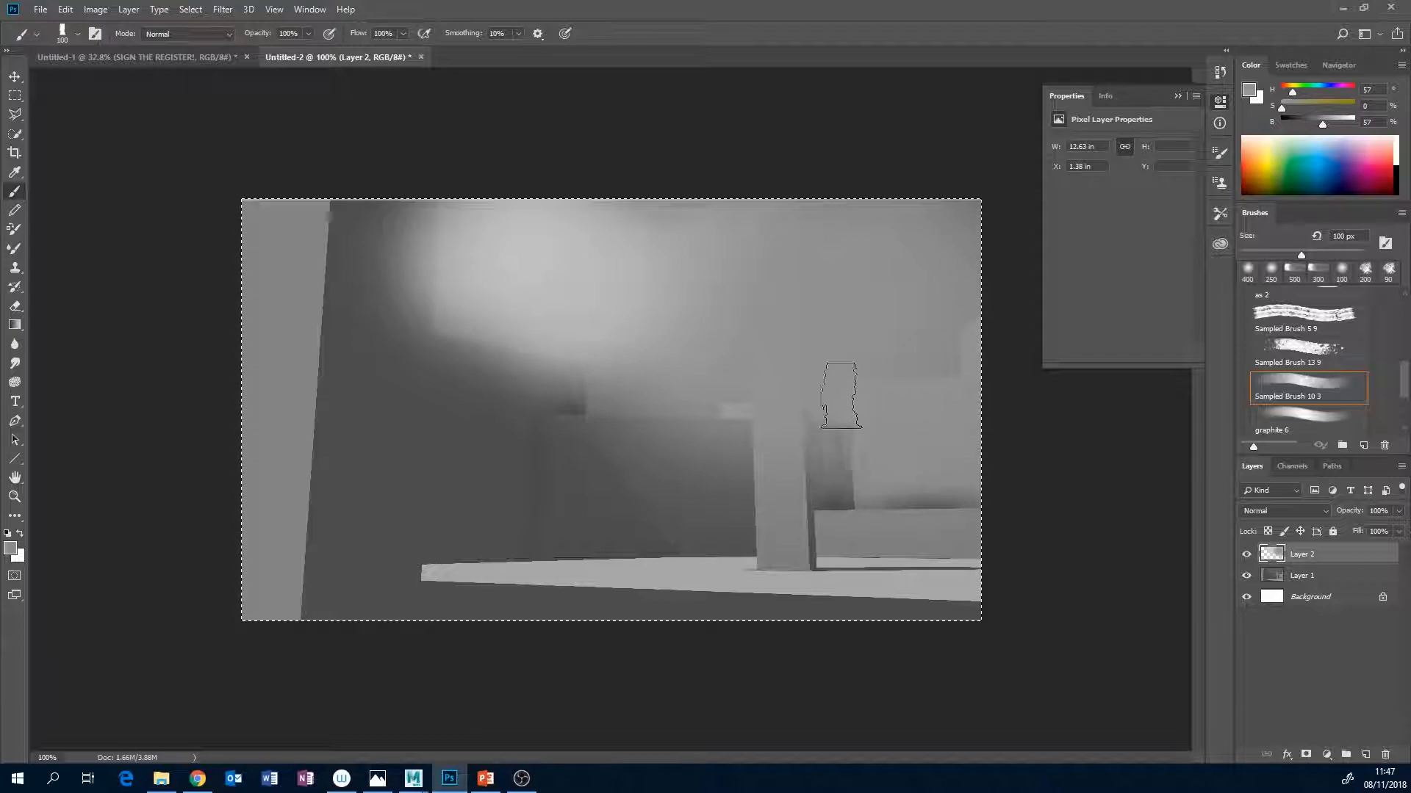
Set the brush to neutral grey at 49% brightness and paint rough hill shapes over the walls on both sides of the pillar.
left_click(833, 283, "alt")
left_click_drag(1317, 127, 1314, 126)
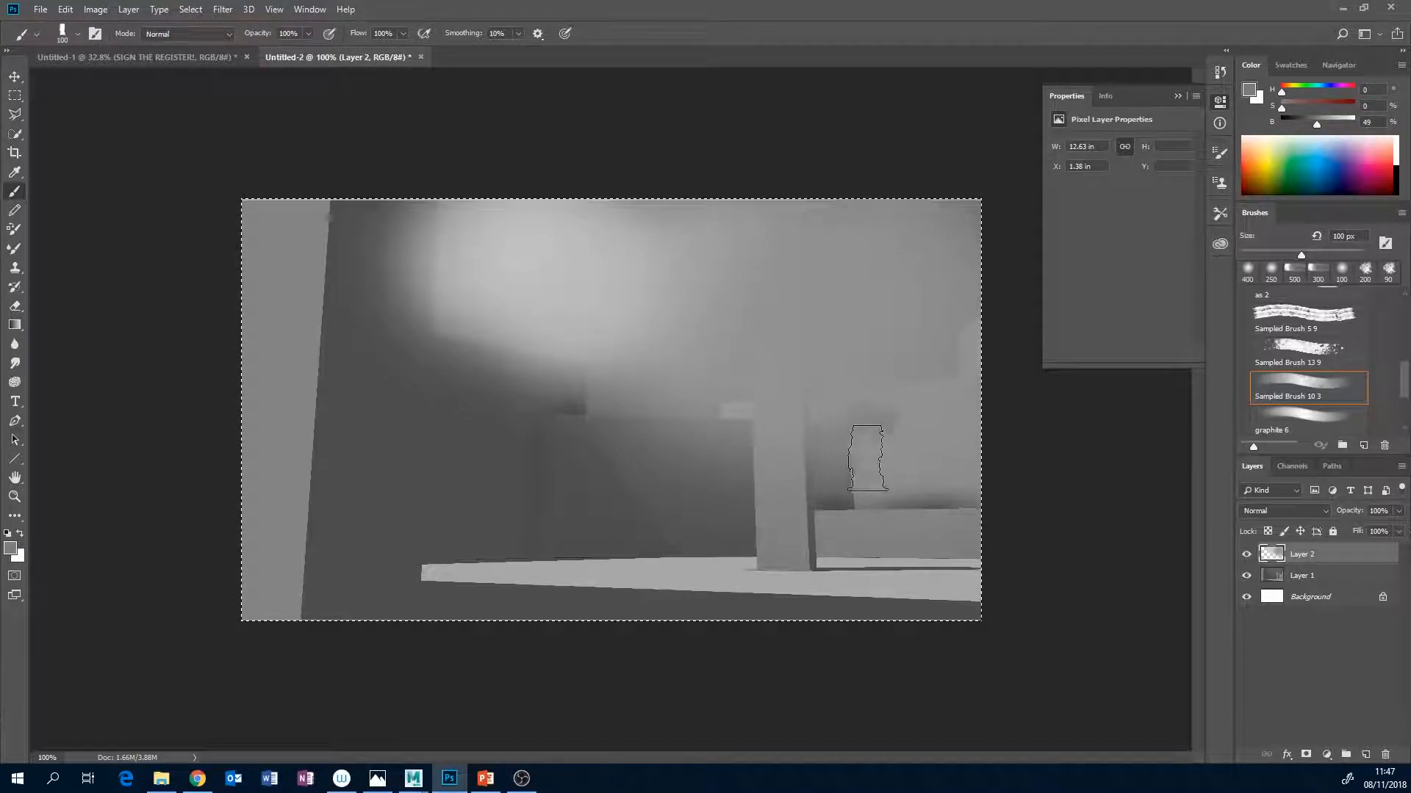
left_click_drag(867, 451, 873, 478)
left_click_drag(895, 426, 966, 370)
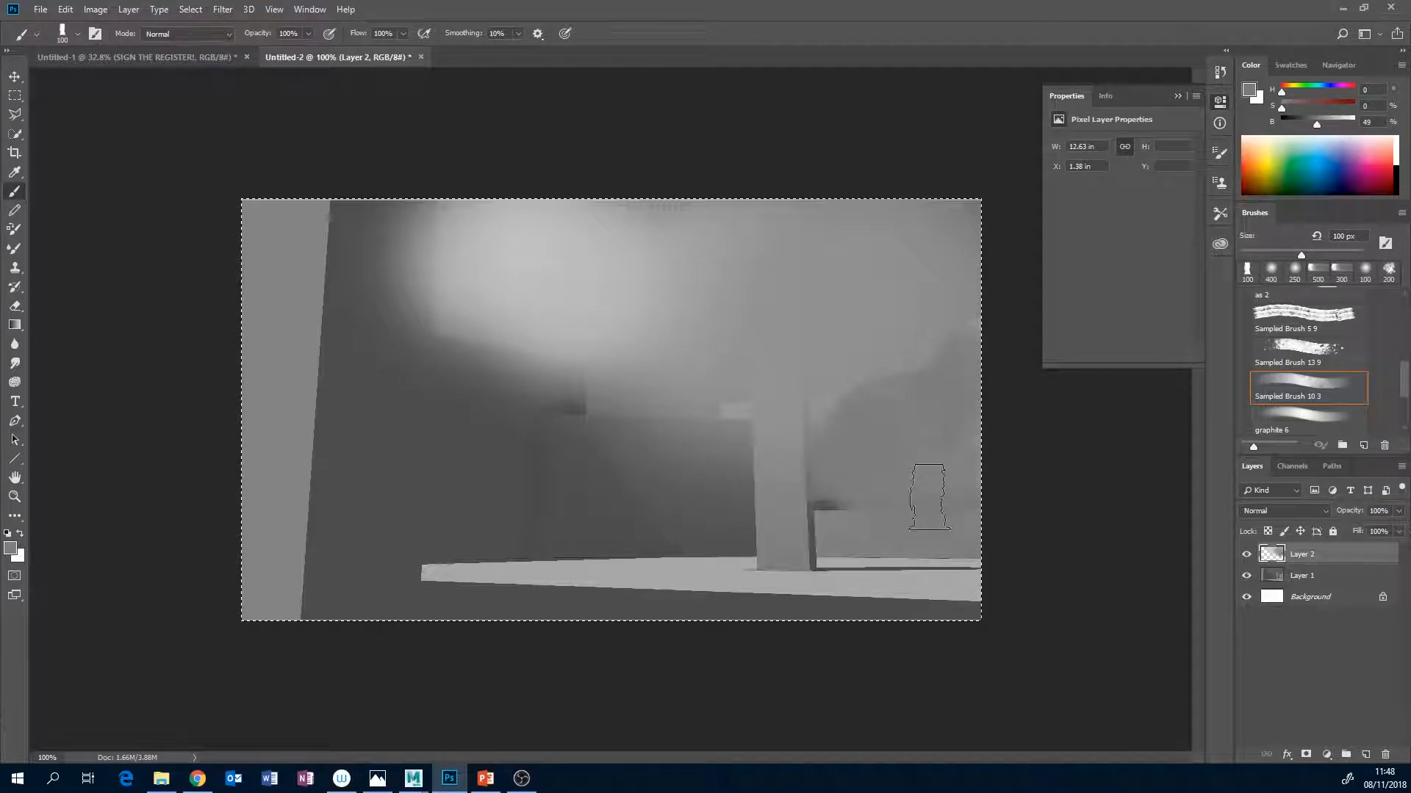
left_click_drag(705, 455, 540, 379)
mouse_move(430, 357)
left_mouse_down()
mouse_move(315, 323)
mouse_move(261, 376)
left_mouse_up()
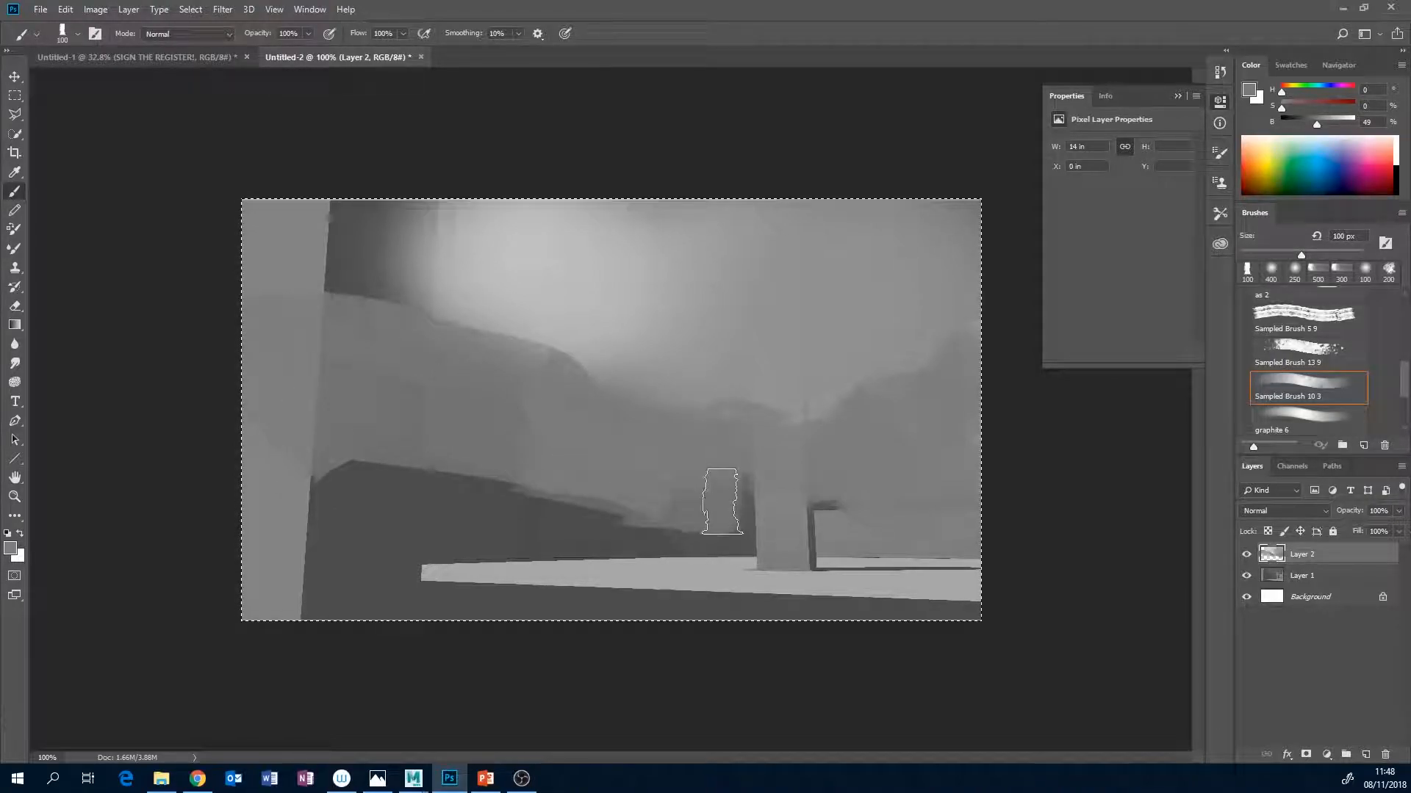
Hide Layer 2, add a new layer directly above Layer 1, and choose the solid Sampled Brush 10 3 at 10 px.
left_click(1246, 554)
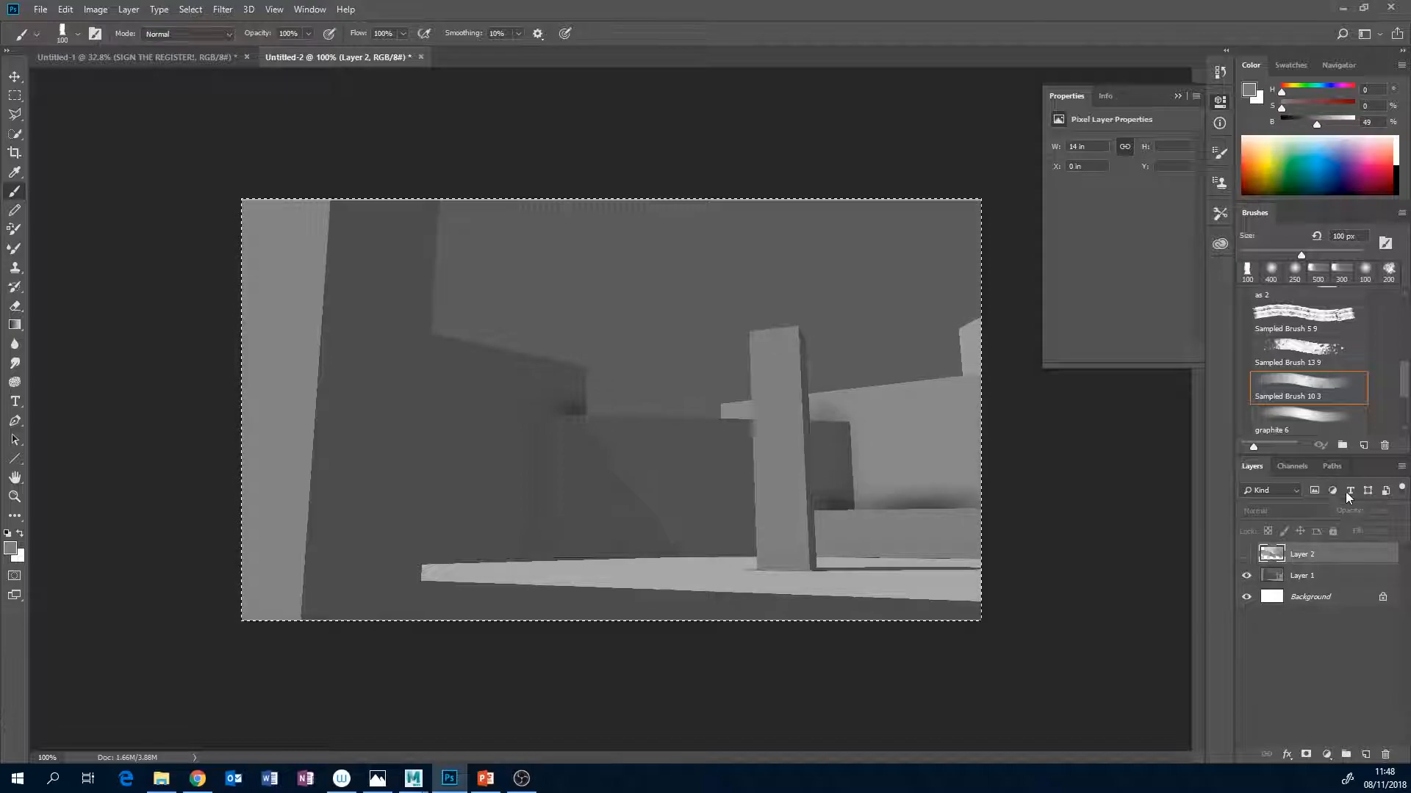
left_click(1316, 576)
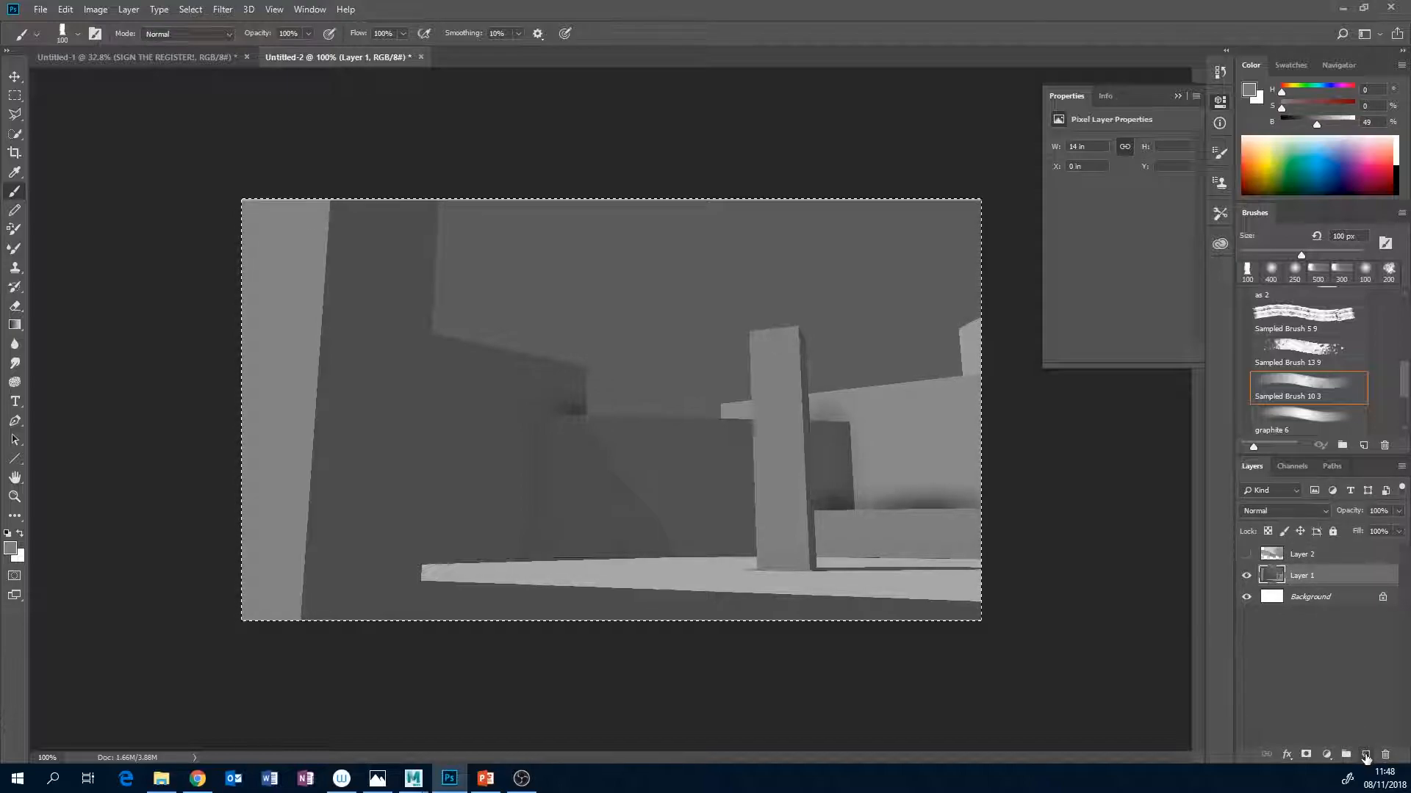
left_click(1365, 756)
mouse_move(1404, 380)
left_mouse_down()
mouse_move(1403, 329)
mouse_move(1403, 340)
left_mouse_up()
left_click(1332, 349)
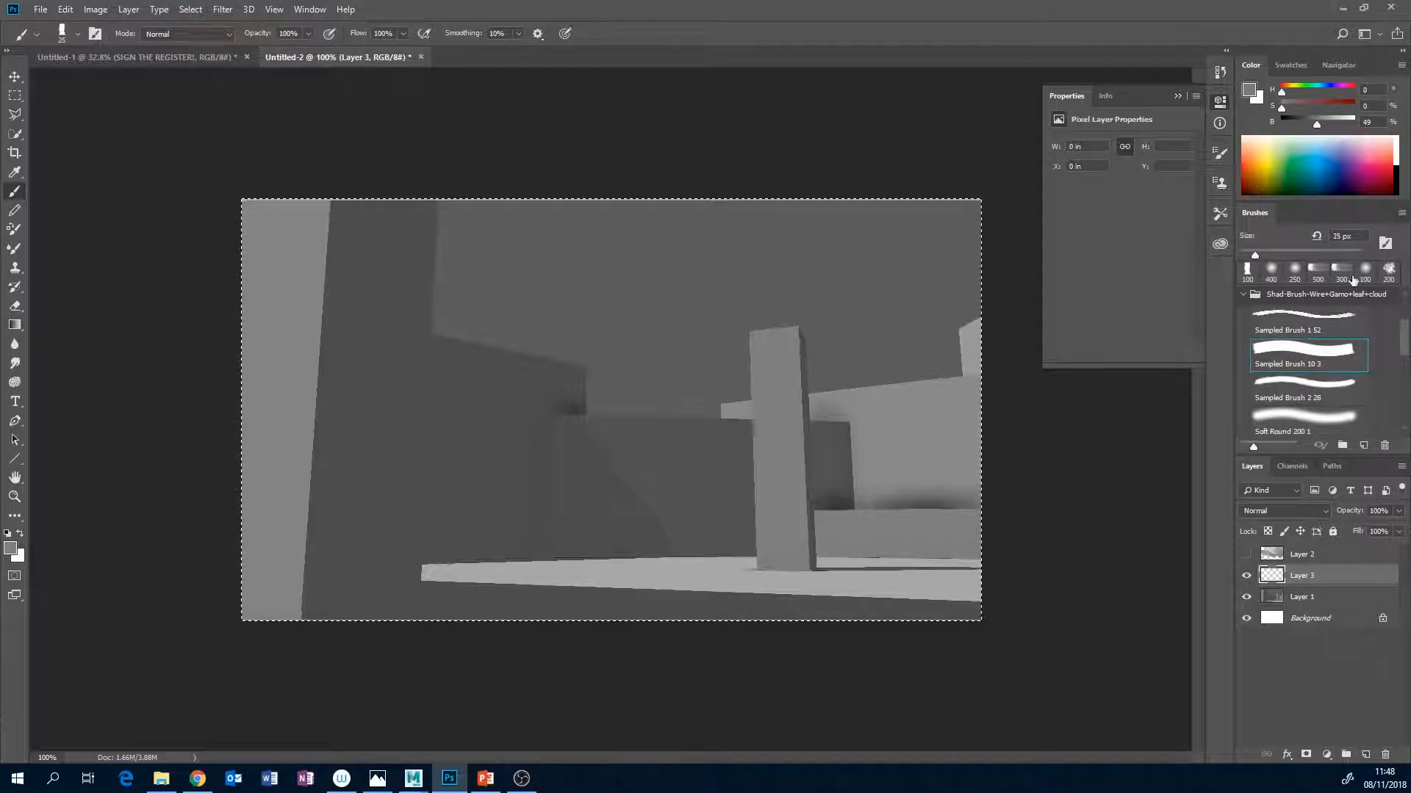
key("bracketleft")
key("bracketleft")
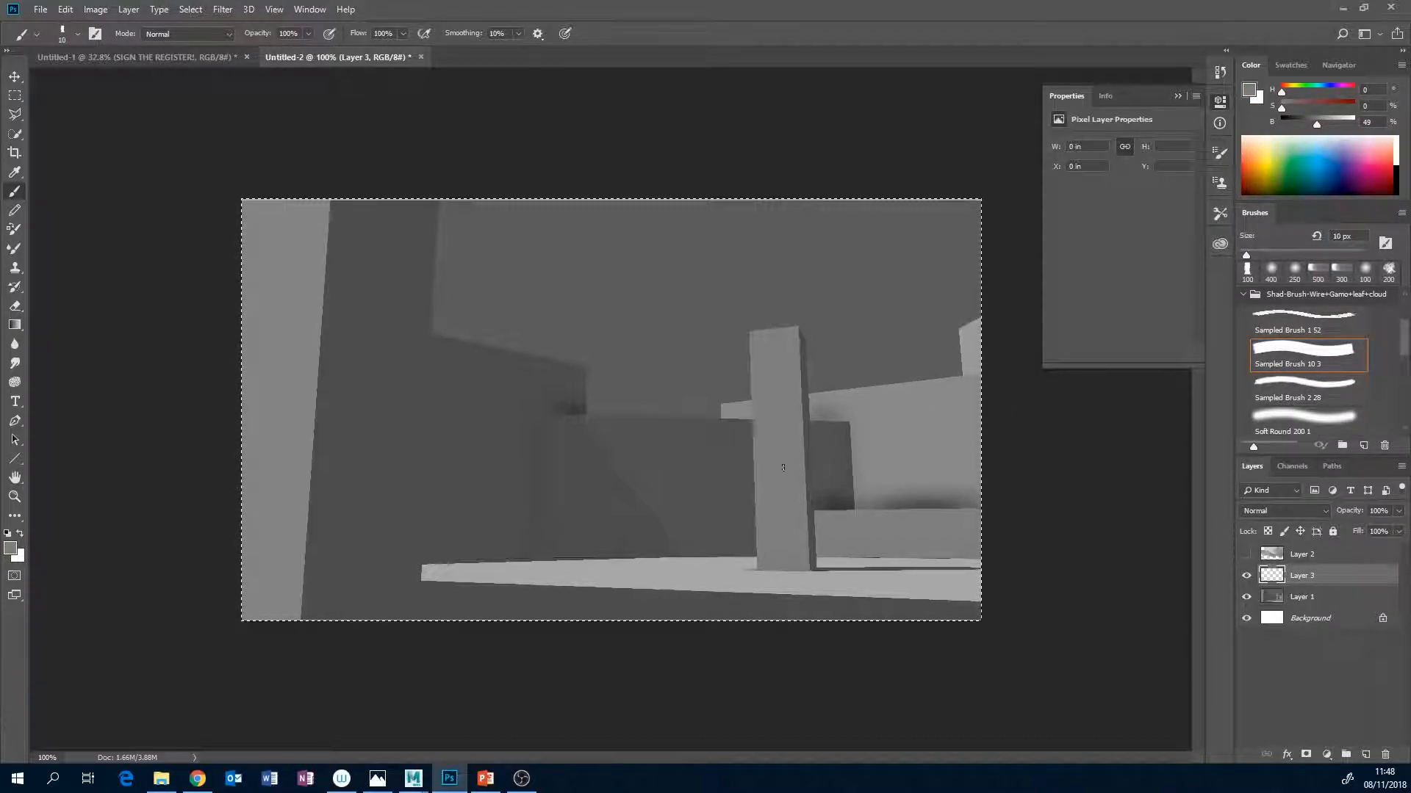
Undo the grey test stroke, set the colour to black, and outline the pillar with a pointed top and small stones around its base.
left_click_drag(752, 568, 764, 510)
key("ctrl+z")
left_click_drag(1307, 122, 1282, 122)
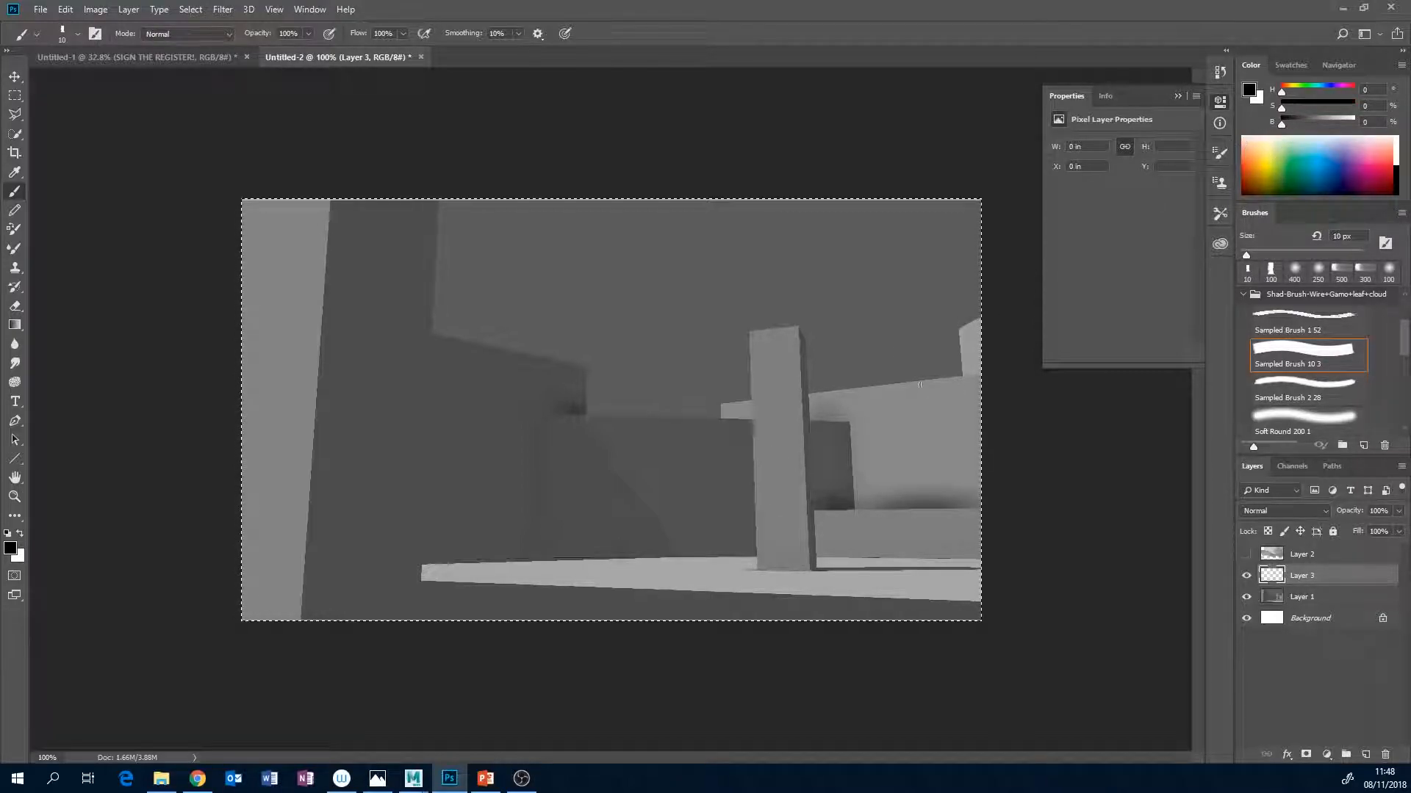
mouse_move(756, 508)
left_mouse_down()
mouse_move(751, 345)
mouse_move(782, 298)
mouse_move(806, 379)
left_mouse_up()
left_click_drag(814, 488, 814, 469)
left_click_drag(820, 564, 813, 570)
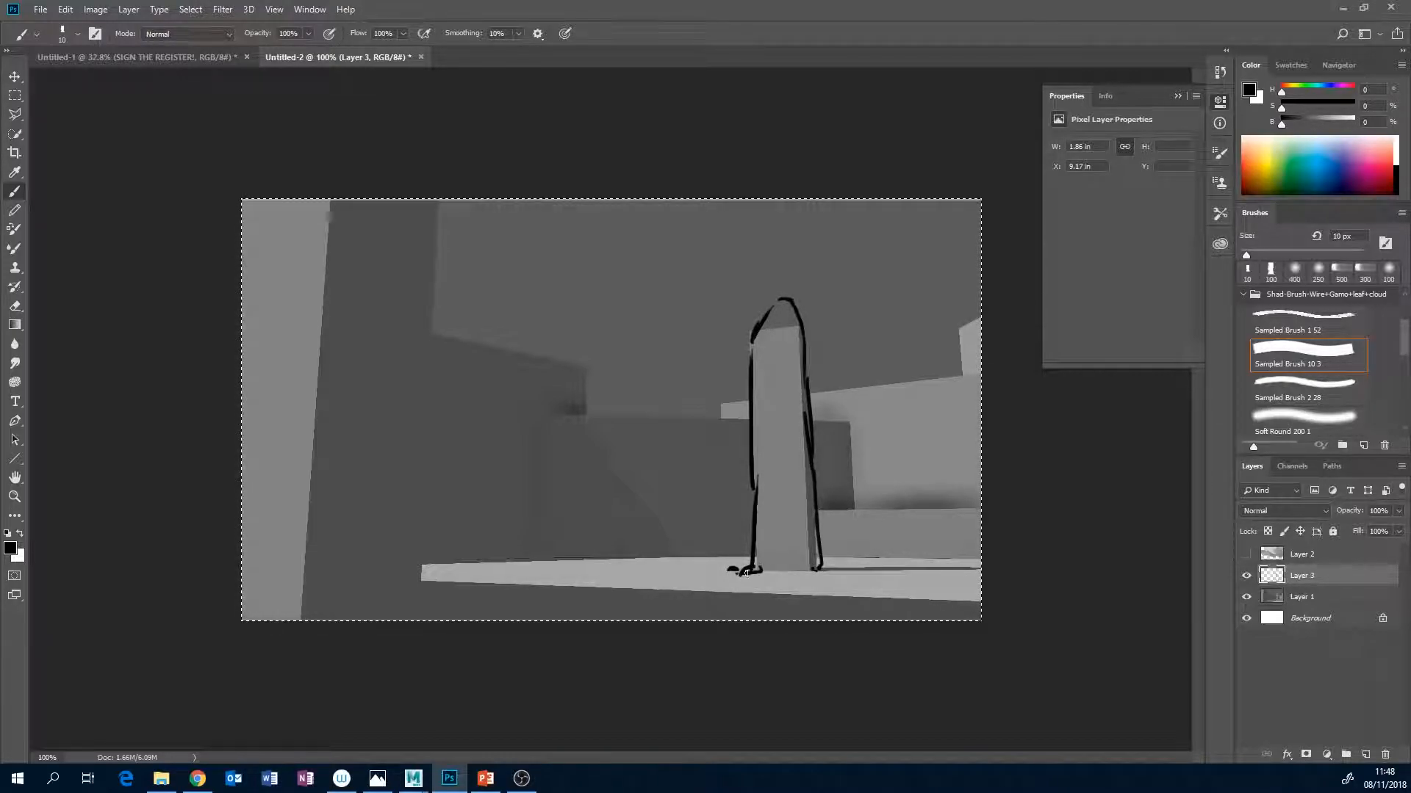
mouse_move(818, 570)
left_mouse_down()
mouse_move(790, 573)
mouse_move(853, 574)
left_mouse_up()
Draw the foreground wall's irregular right edge and the rugged ridge lines behind the pillar on both sides.
mouse_move(433, 234)
left_mouse_down()
mouse_move(415, 394)
mouse_move(417, 617)
left_mouse_up()
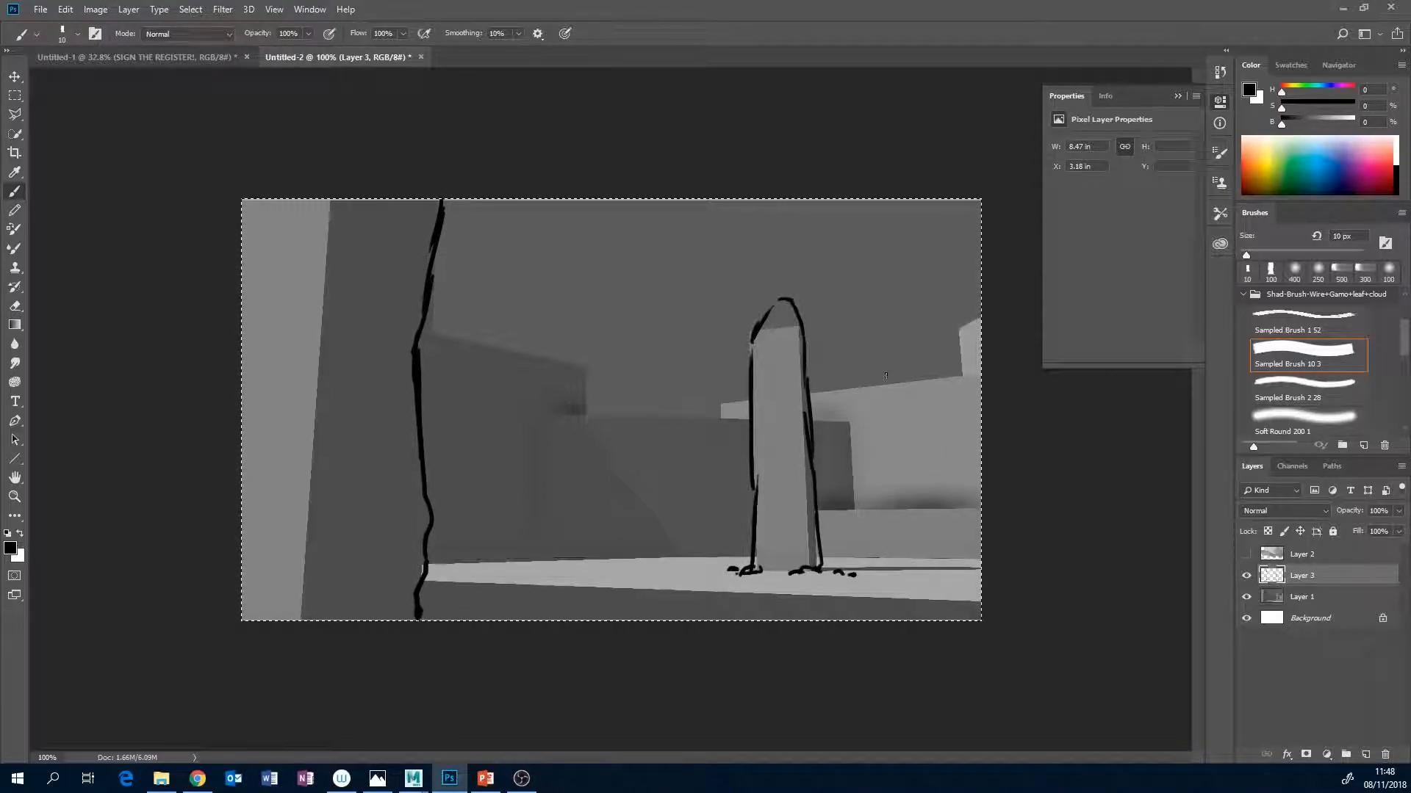
mouse_move(476, 339)
left_mouse_down()
mouse_move(646, 427)
mouse_move(734, 415)
left_mouse_up()
left_click_drag(867, 364, 904, 337)
left_click_drag(933, 290, 982, 255)
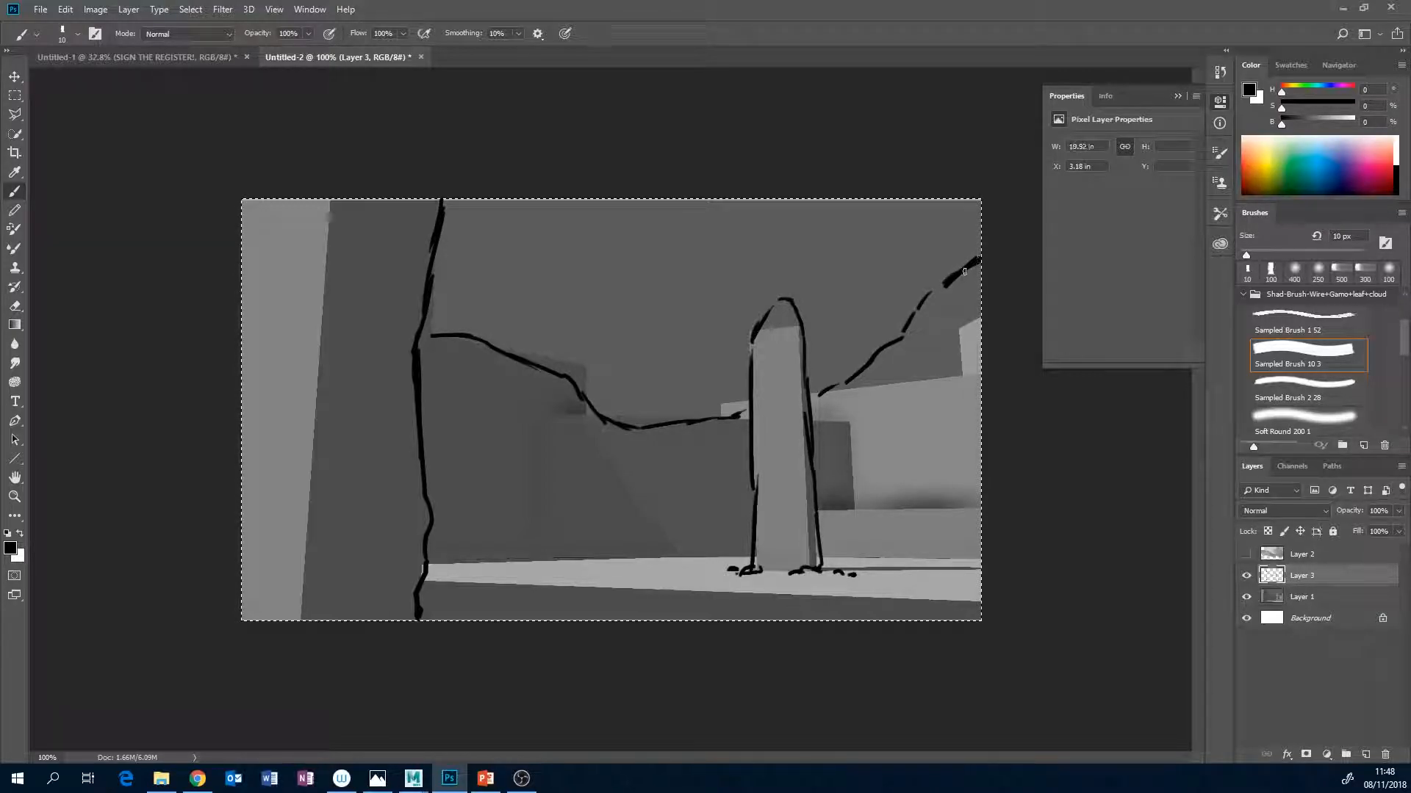
Sketch the lower slopes on both sides, a cluster of rocks at the foreground wall's foot, and the pillar's shadow line along the floor.
mouse_move(977, 502)
left_mouse_down()
mouse_move(871, 527)
mouse_move(822, 556)
left_mouse_up()
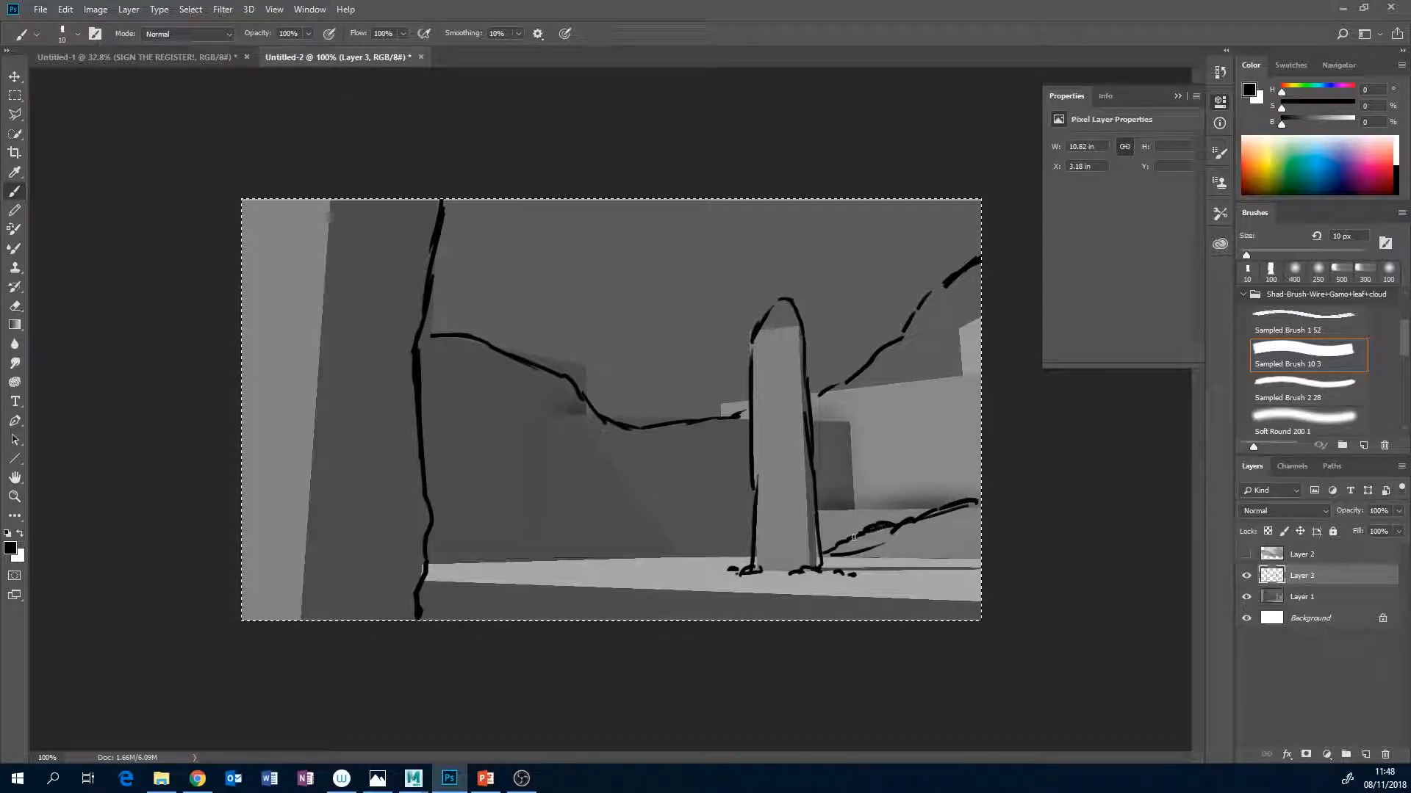
left_click_drag(429, 505, 573, 557)
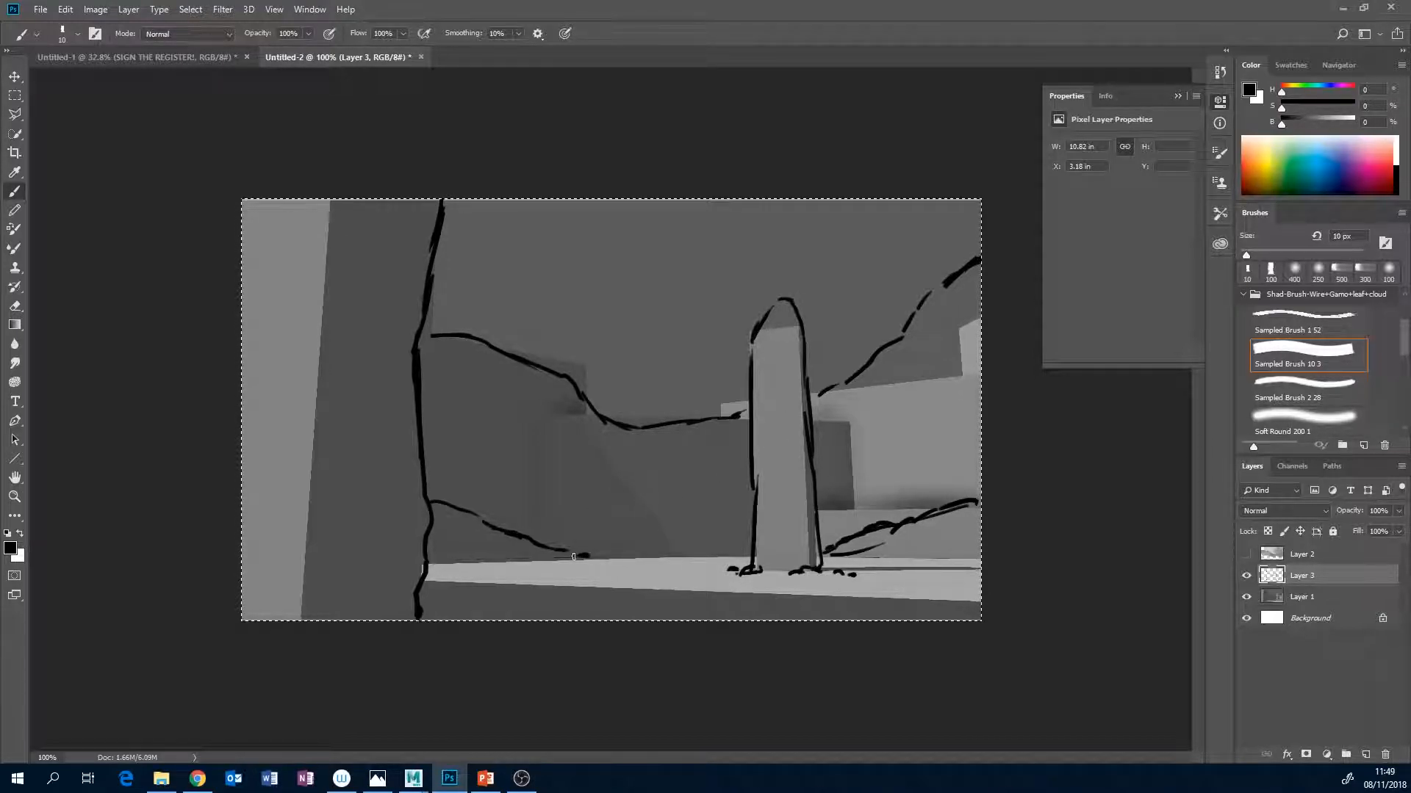
mouse_move(483, 589)
left_mouse_down()
mouse_move(494, 598)
mouse_move(460, 597)
mouse_move(543, 611)
mouse_move(416, 610)
left_mouse_up()
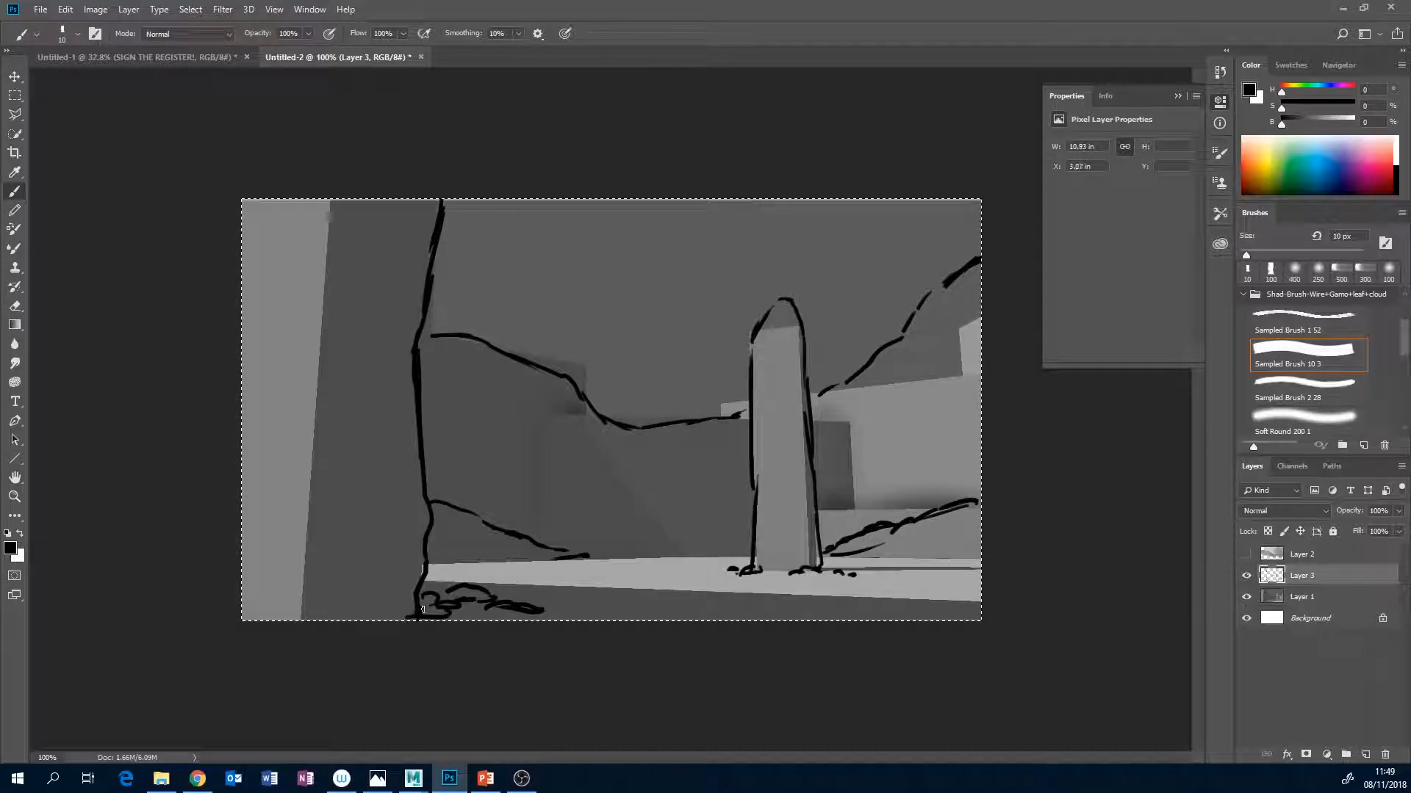
left_click_drag(555, 610, 567, 610)
left_click_drag(818, 569, 981, 567)
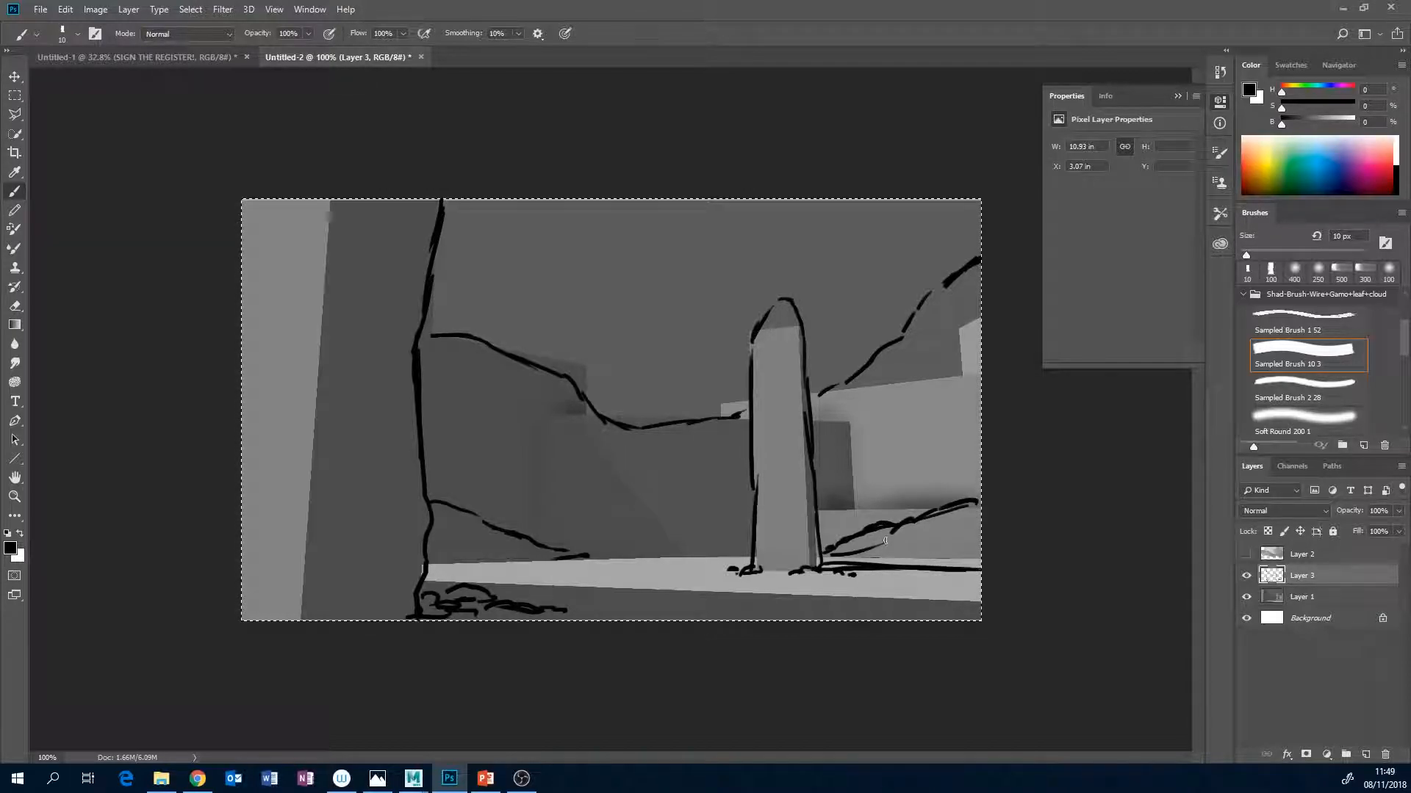
Sketch the long foreground shadow lines across the floor and add a small mark near the foreground wall's top.
left_click_drag(441, 585, 559, 589)
left_click_drag(663, 589, 804, 600)
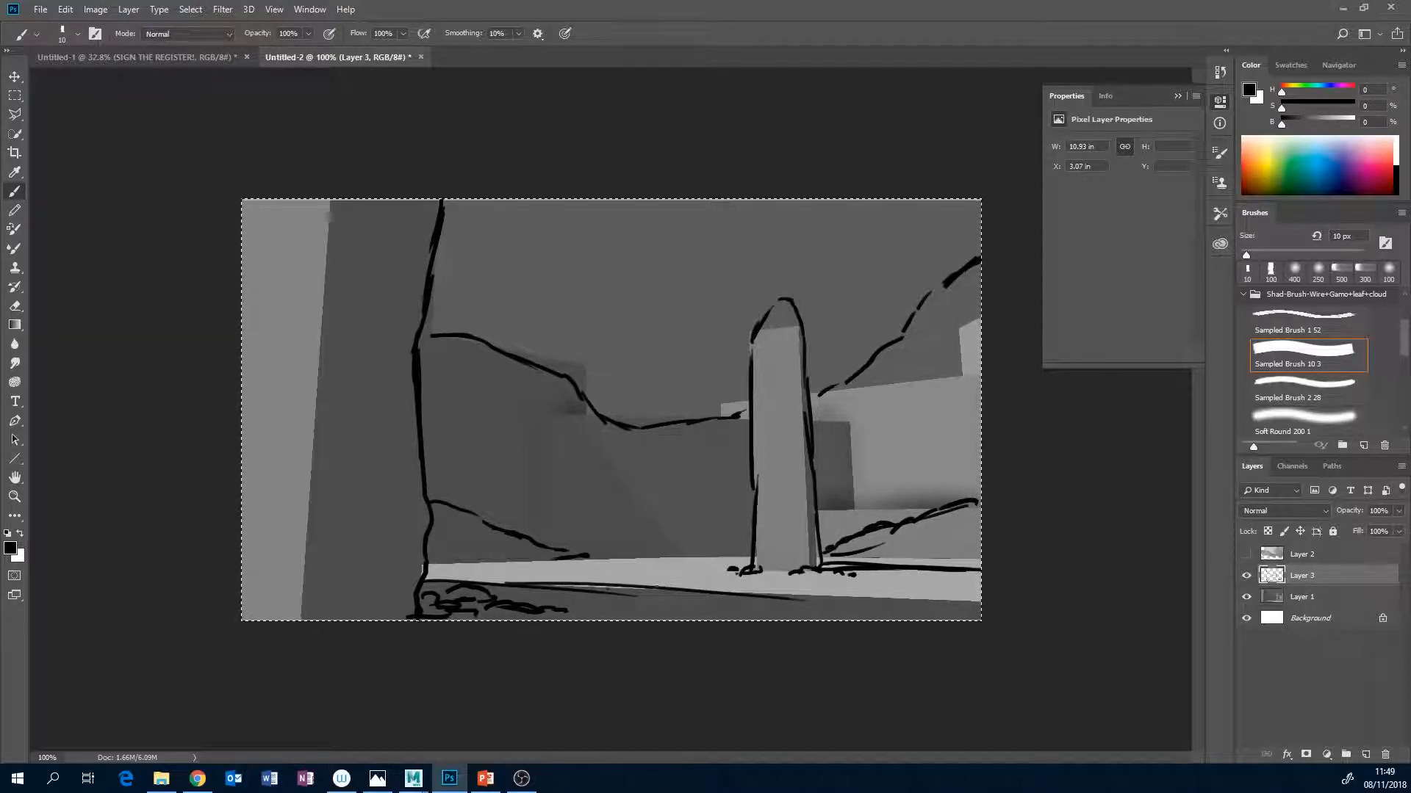
mouse_move(432, 580)
left_mouse_down()
mouse_move(544, 585)
mouse_move(527, 577)
left_mouse_up()
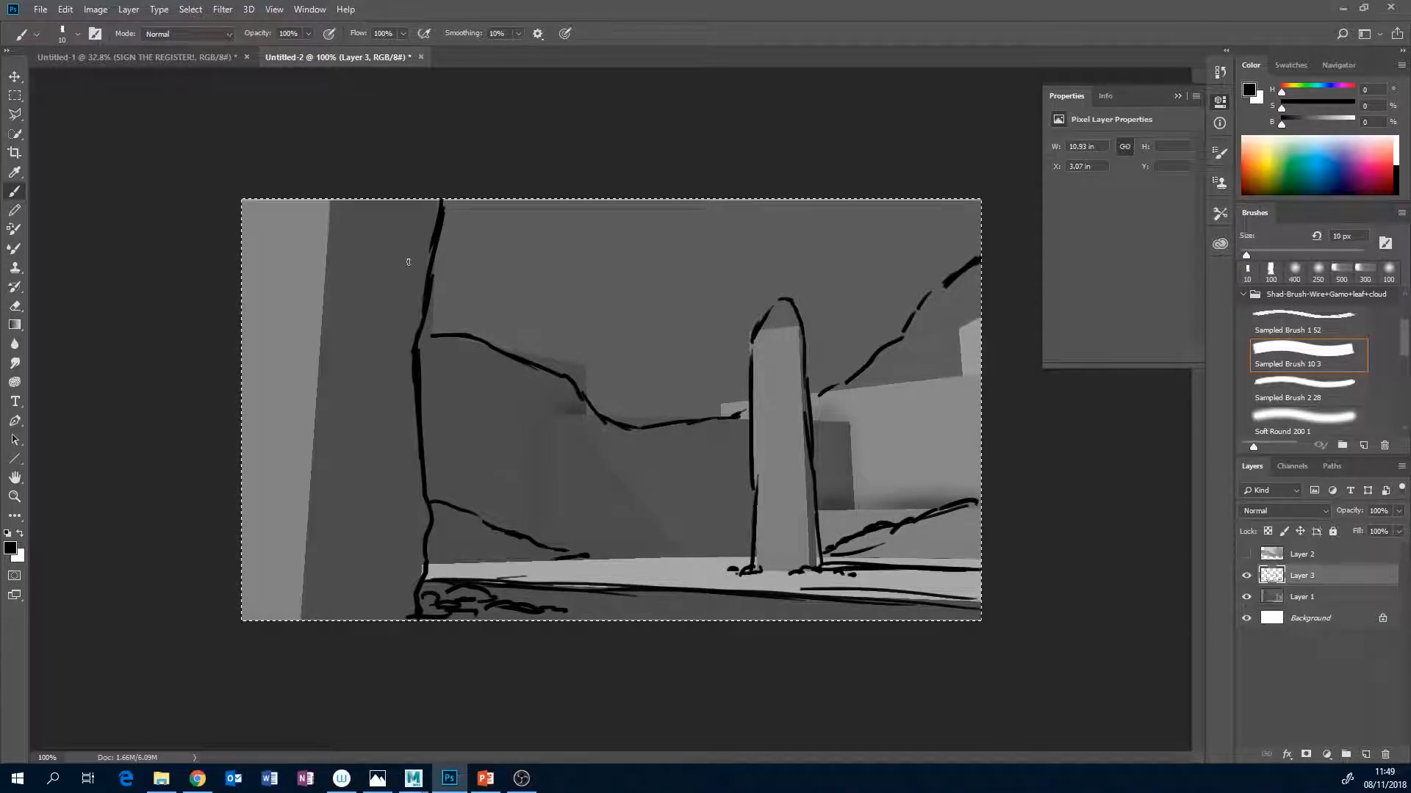
left_click_drag(417, 226, 414, 238)
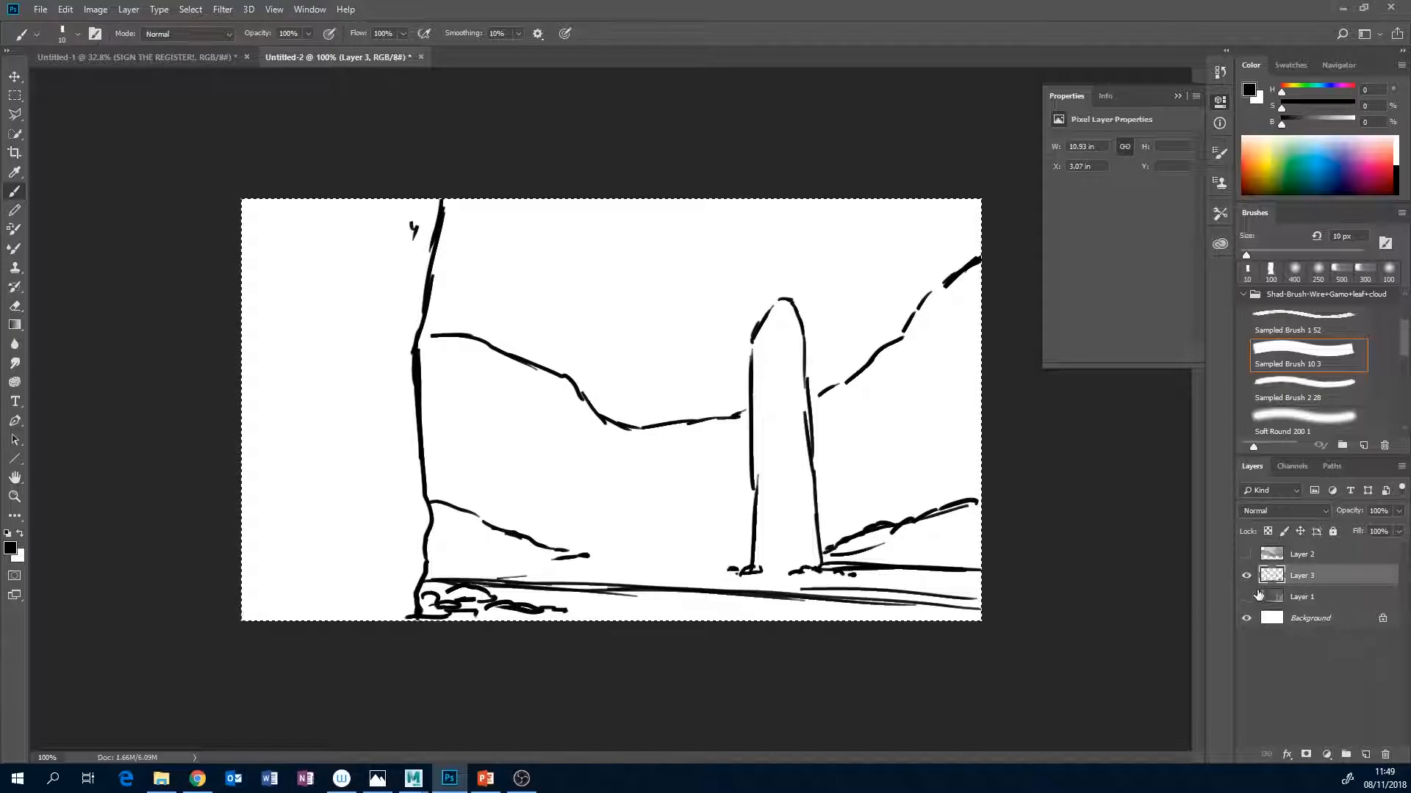
With Layer 1 hidden, set Layer 3 to Multiply and add a new layer directly above Layer 1.
left_click(1302, 596)
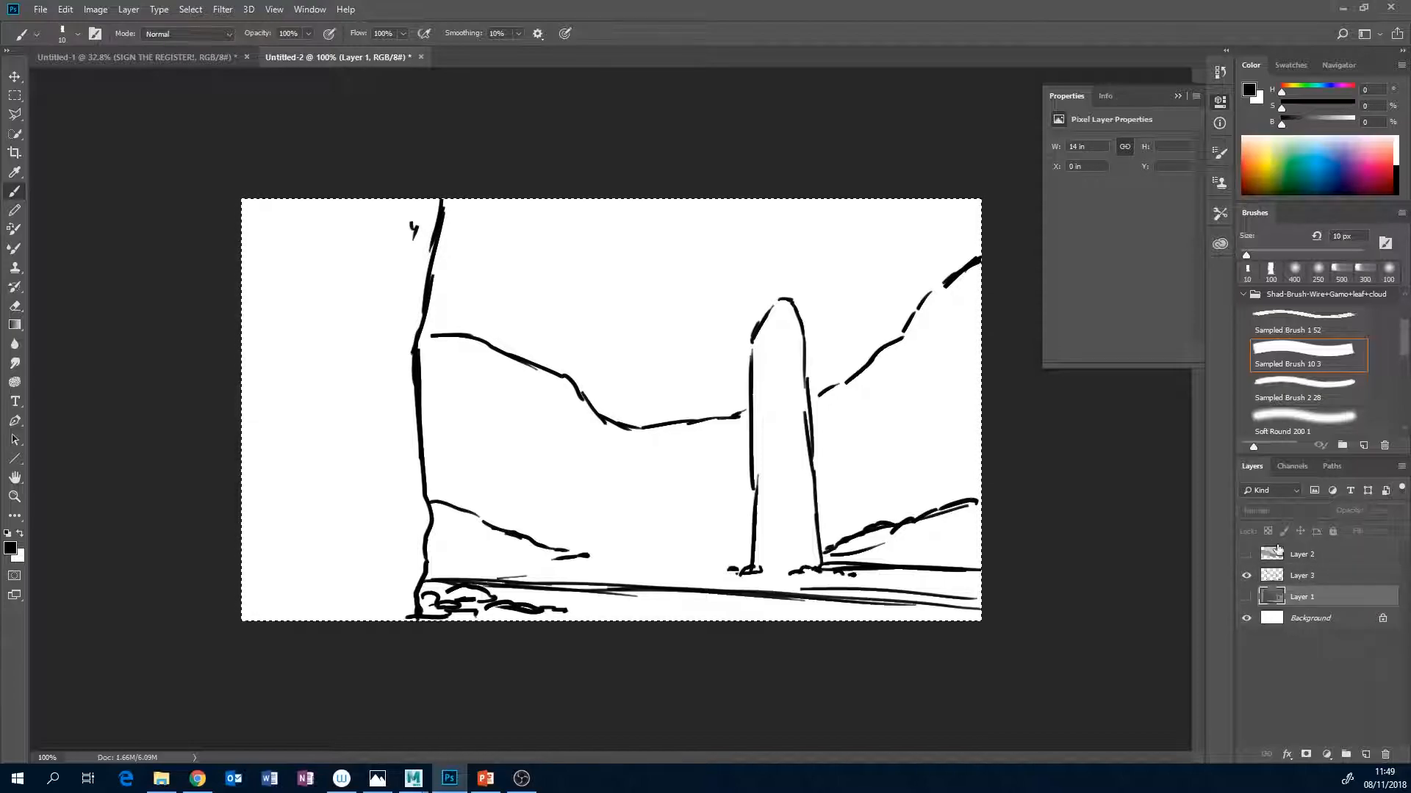
left_click(1305, 576)
left_click(1320, 509)
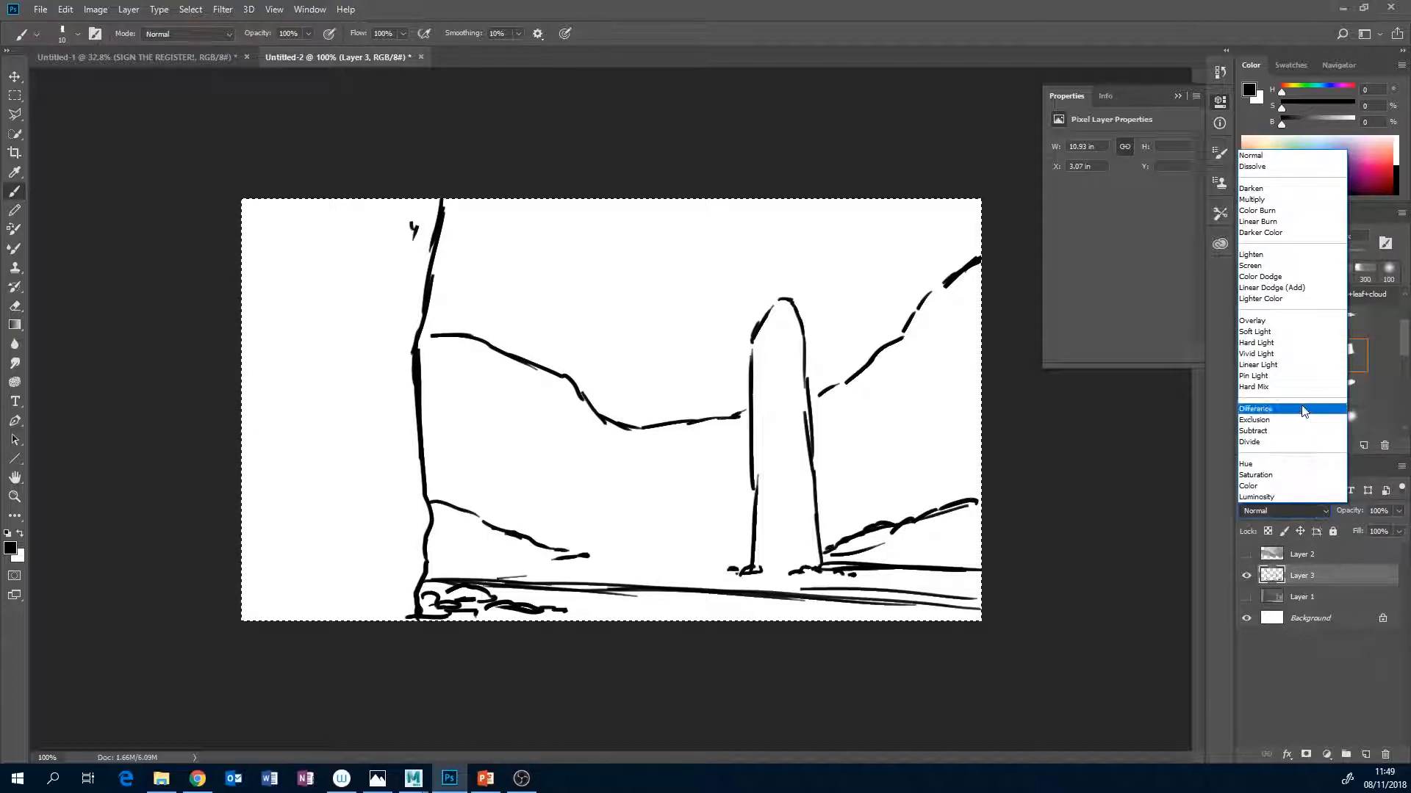
left_click(1283, 206)
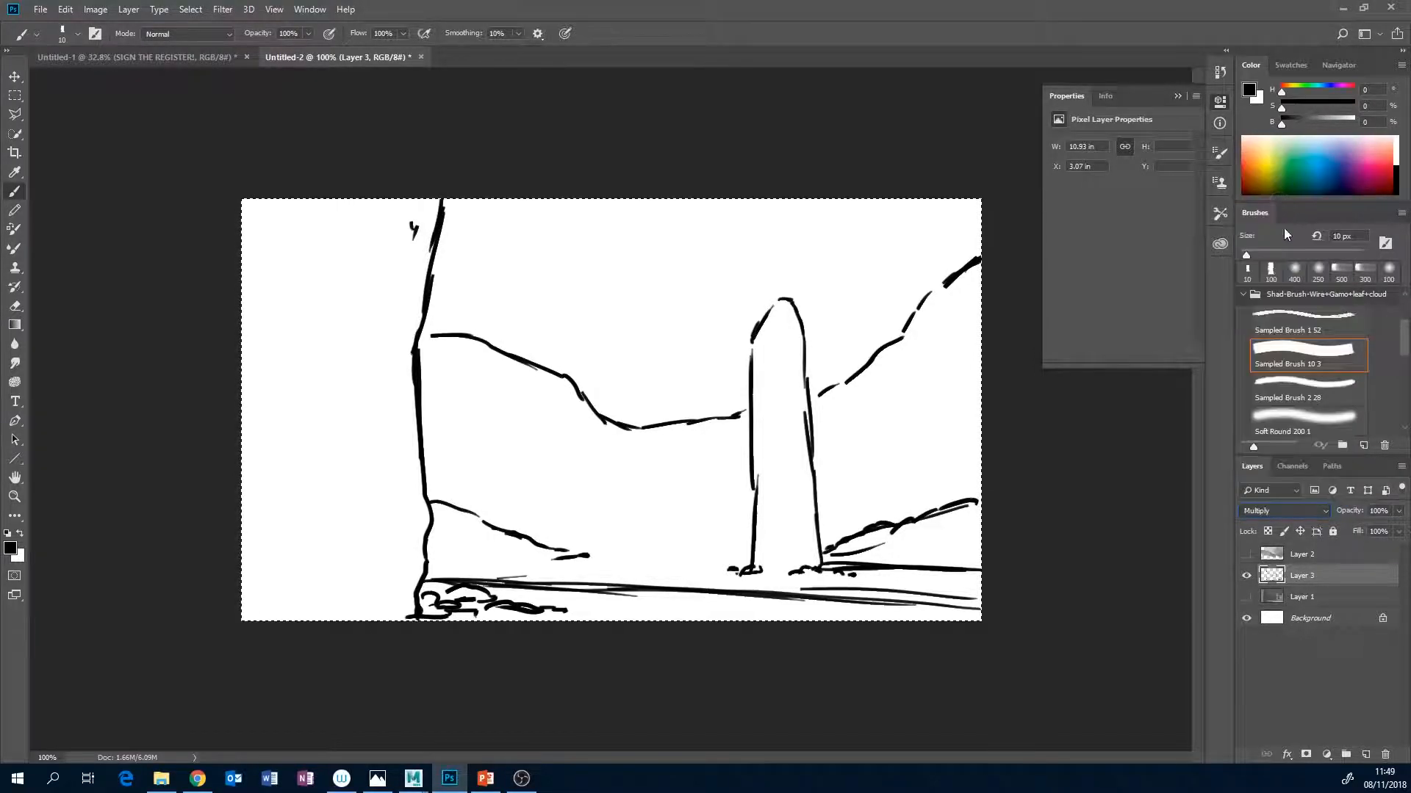
left_click(1322, 600)
left_click(1365, 754)
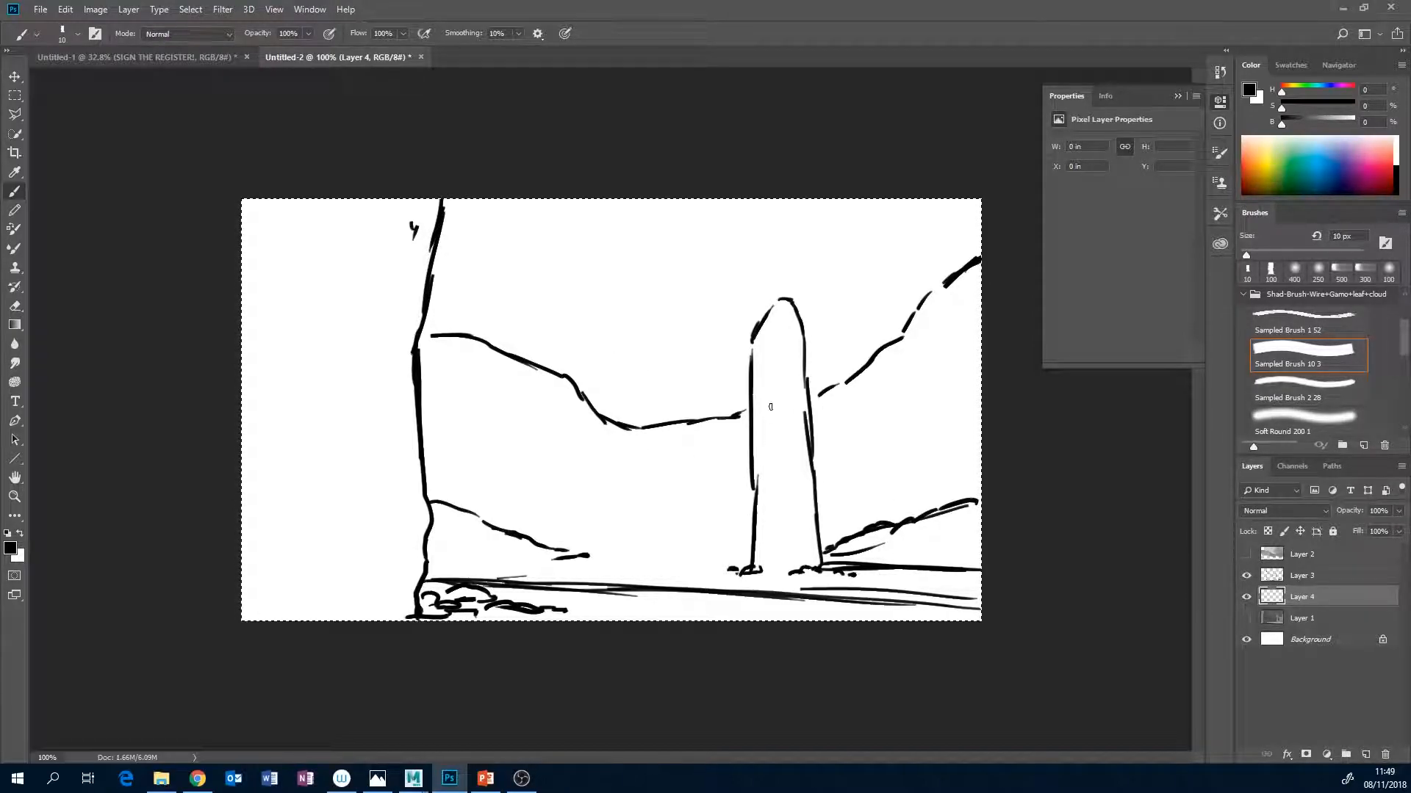
Choose the soft round brush at 250 px and fill the new layer with a mid grey.
left_click(1294, 270)
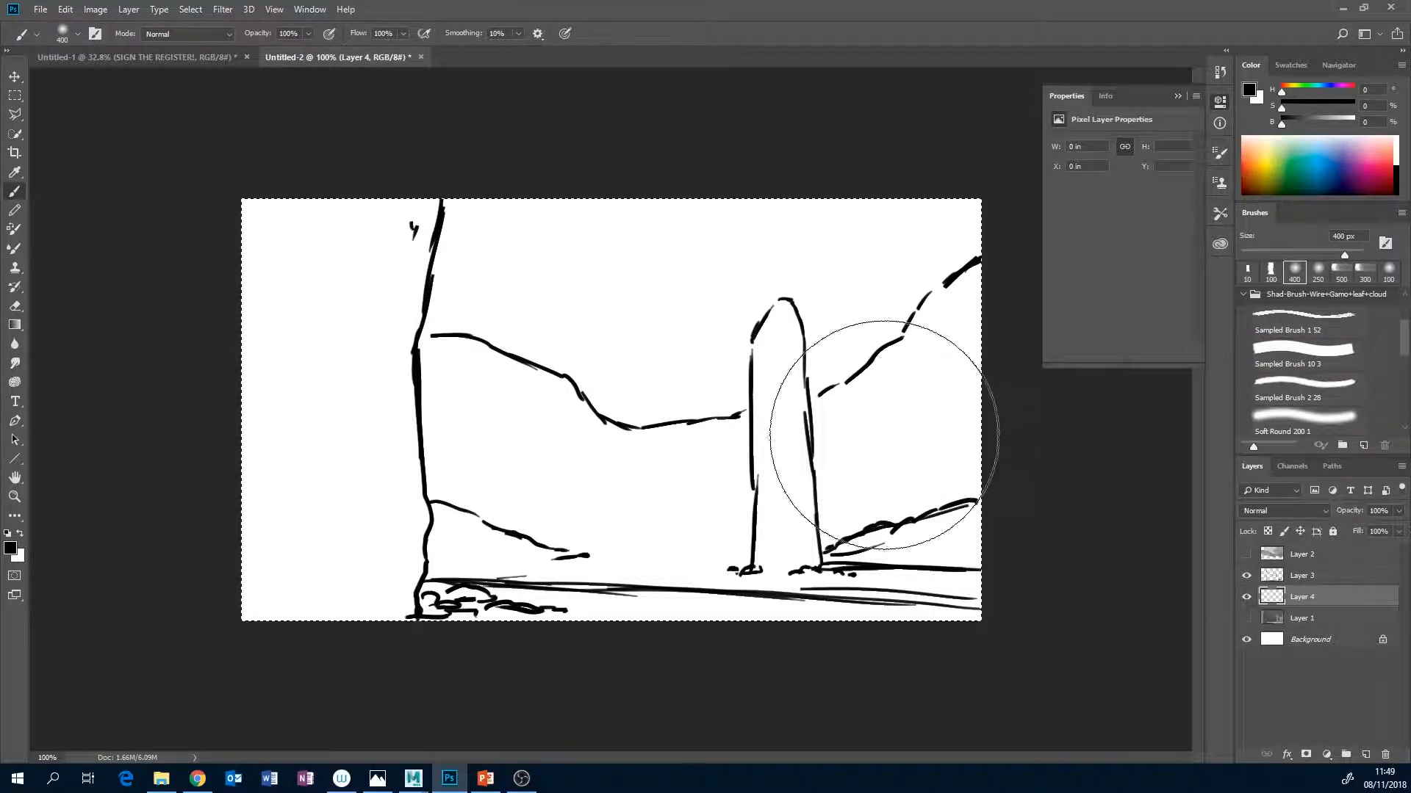
key("bracketleft")
key("bracketleft")
key("bracketleft")
key("bracketleft")
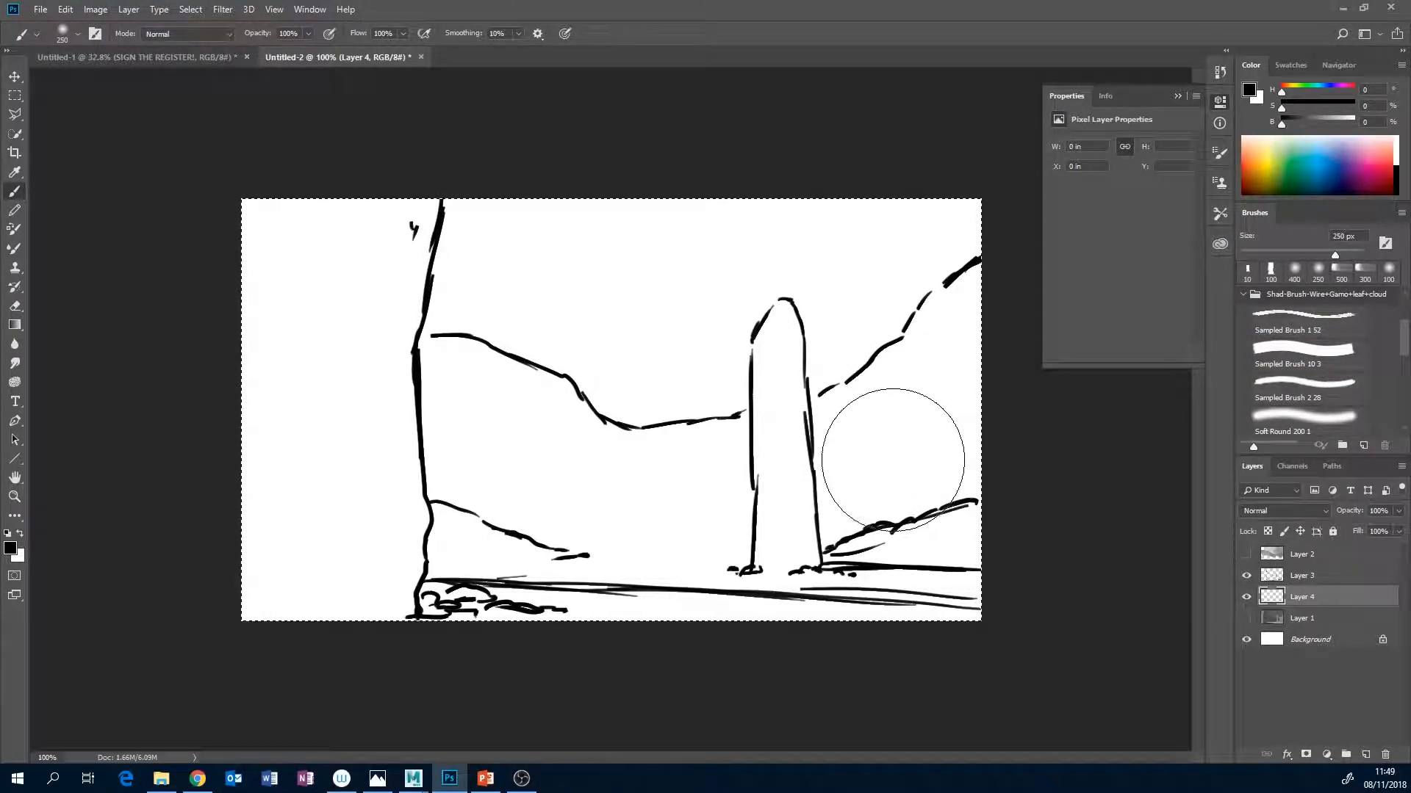
left_click_drag(1316, 122, 1330, 121)
key("alt+BackSpace")
Paint a soft glow in the sky beside the foreground wall with light grey at 84% brightness, enlarging the brush to 400 px.
left_click_drag(1328, 117, 1341, 119)
mouse_move(479, 229)
left_mouse_down()
mouse_move(479, 267)
mouse_move(550, 264)
left_mouse_up()
key("bracketright")
key("bracketright")
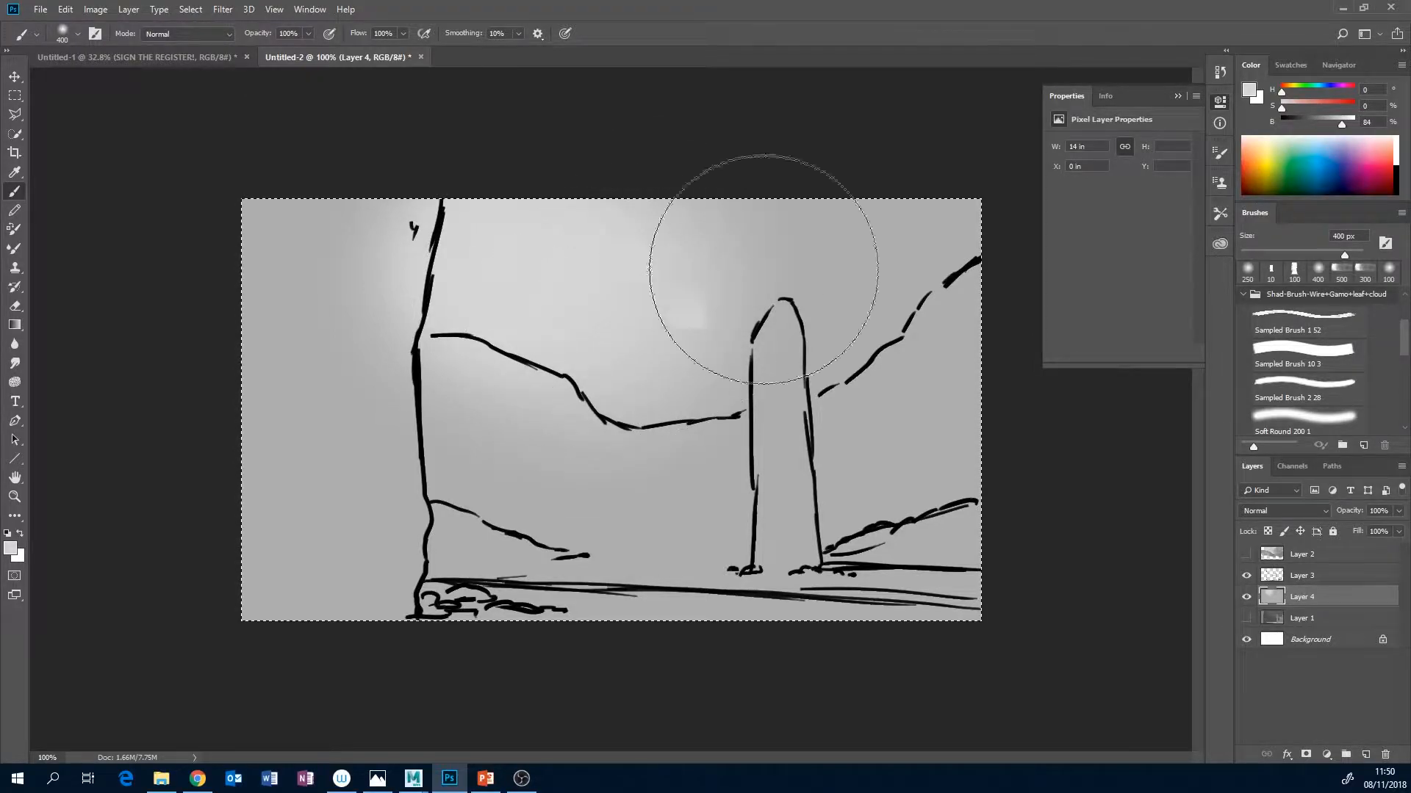
Darken the sky behind and beyond the pillar with soft 400 px strokes in grey at 45% brightness.
left_click_drag(1341, 124, 1328, 125)
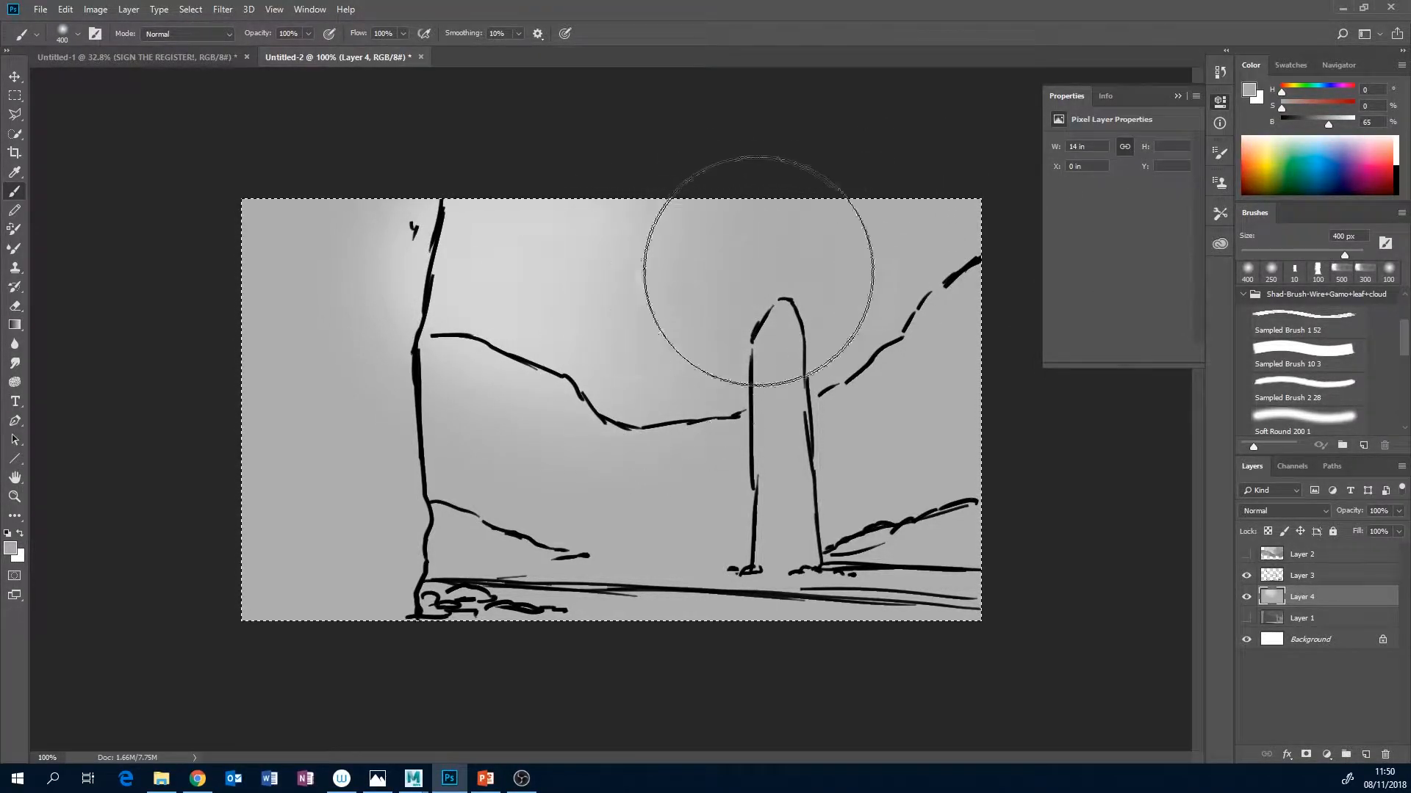
left_click_drag(1328, 123, 1314, 123)
mouse_move(952, 239)
left_mouse_down()
mouse_move(892, 268)
mouse_move(901, 321)
left_mouse_up()
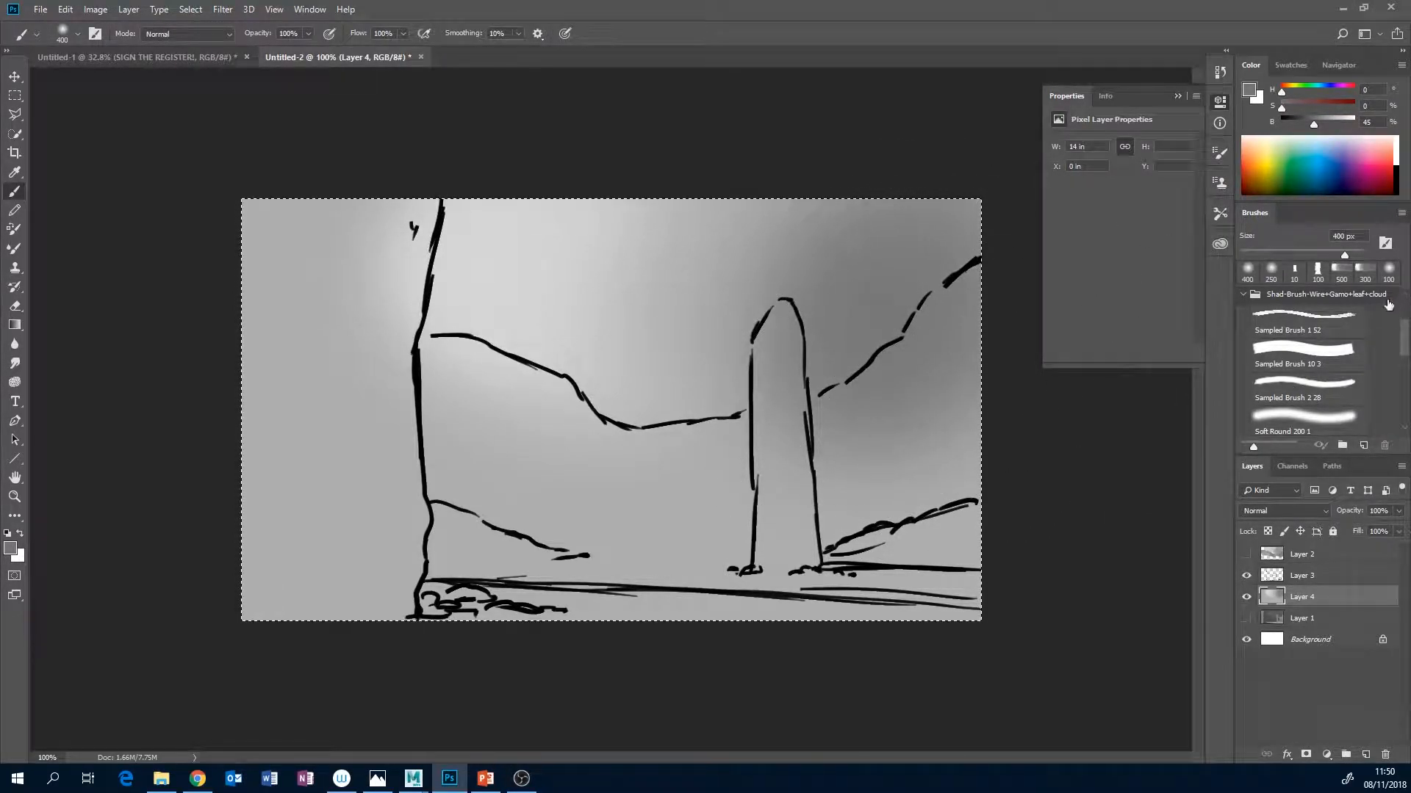
Paint the distant ridges on both sides of the pillar with the textured Sampled Brush 10 3 at 125 px and 37% brightness.
left_click_drag(1404, 354, 1403, 396)
left_click(1302, 393)
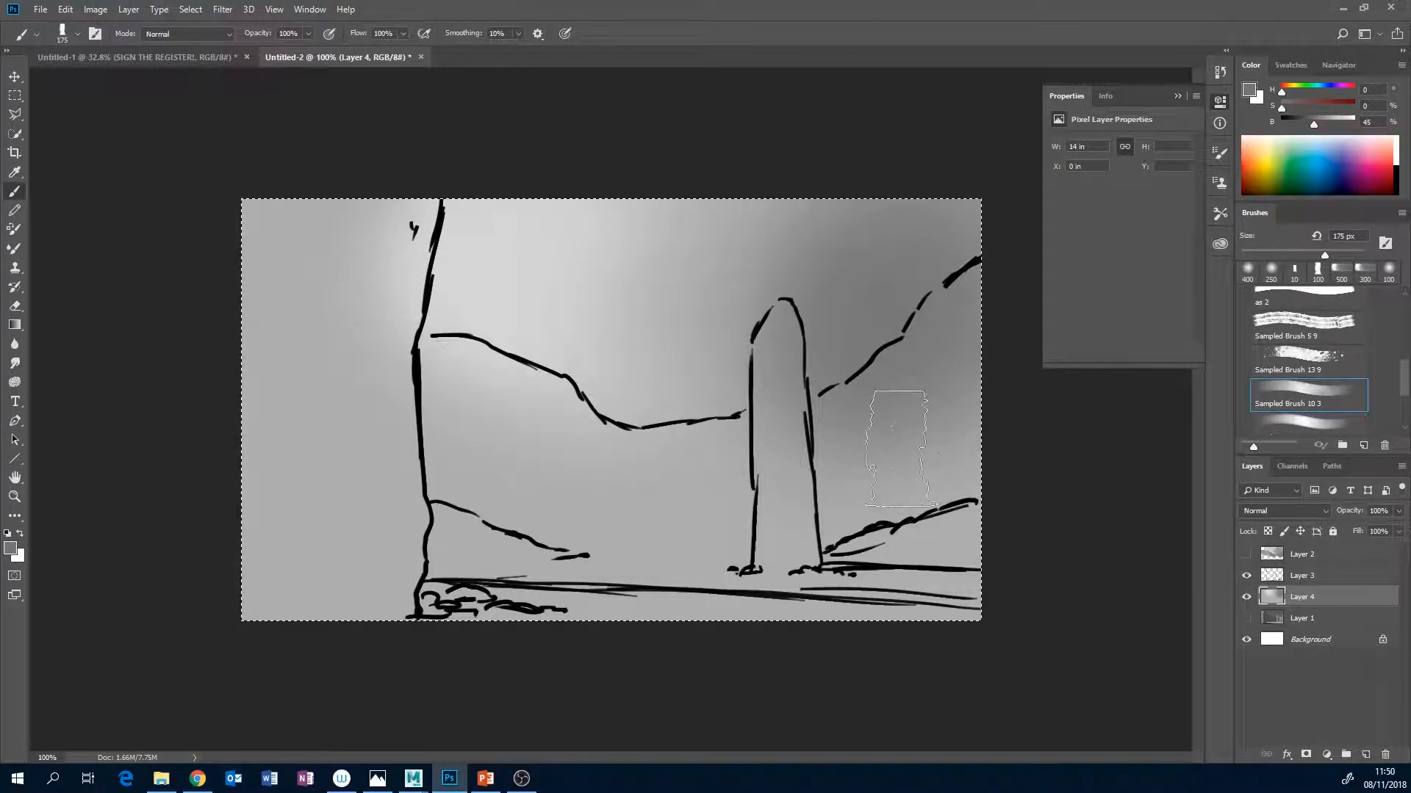
key("bracketleft")
key("bracketleft")
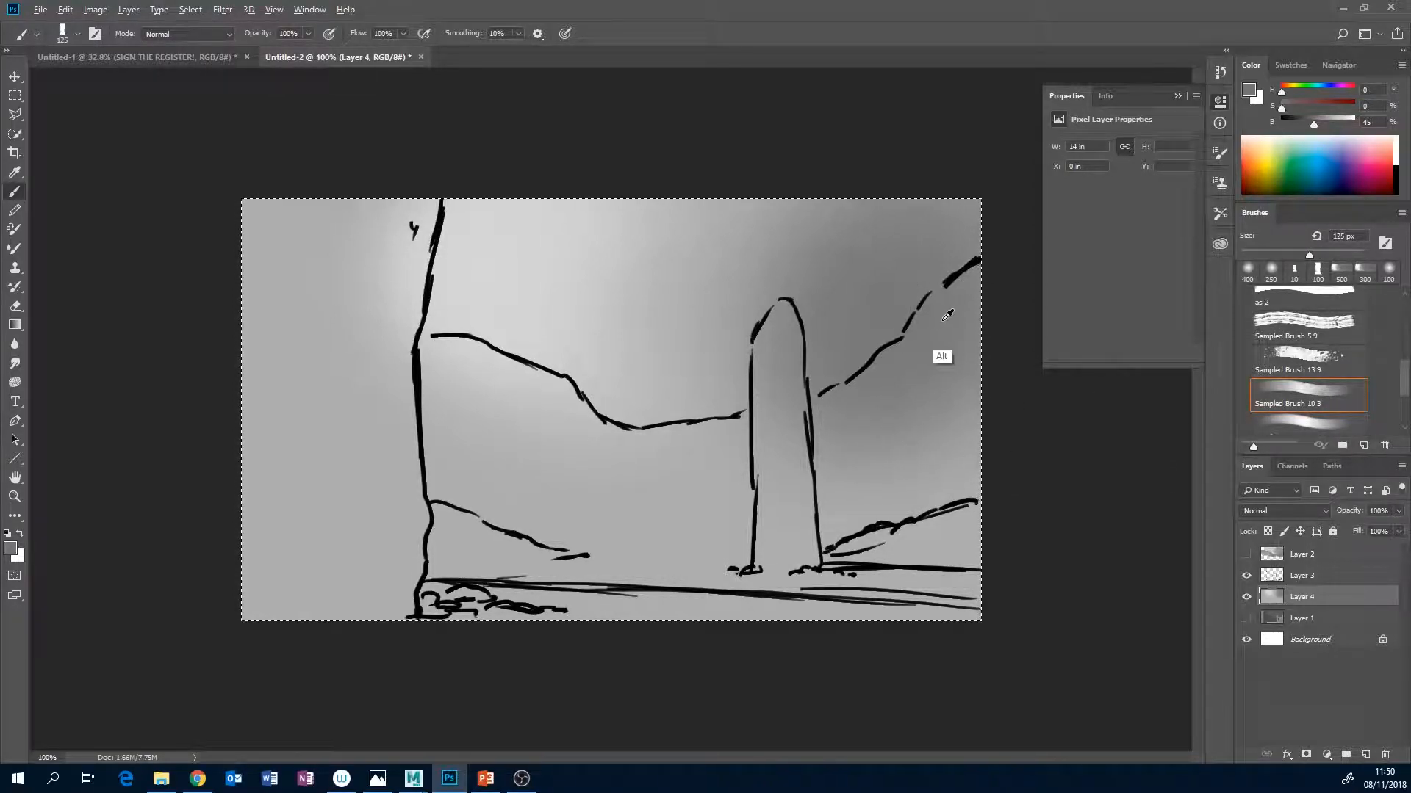
left_click_drag(1314, 124, 1308, 124)
left_click_drag(964, 330, 901, 388)
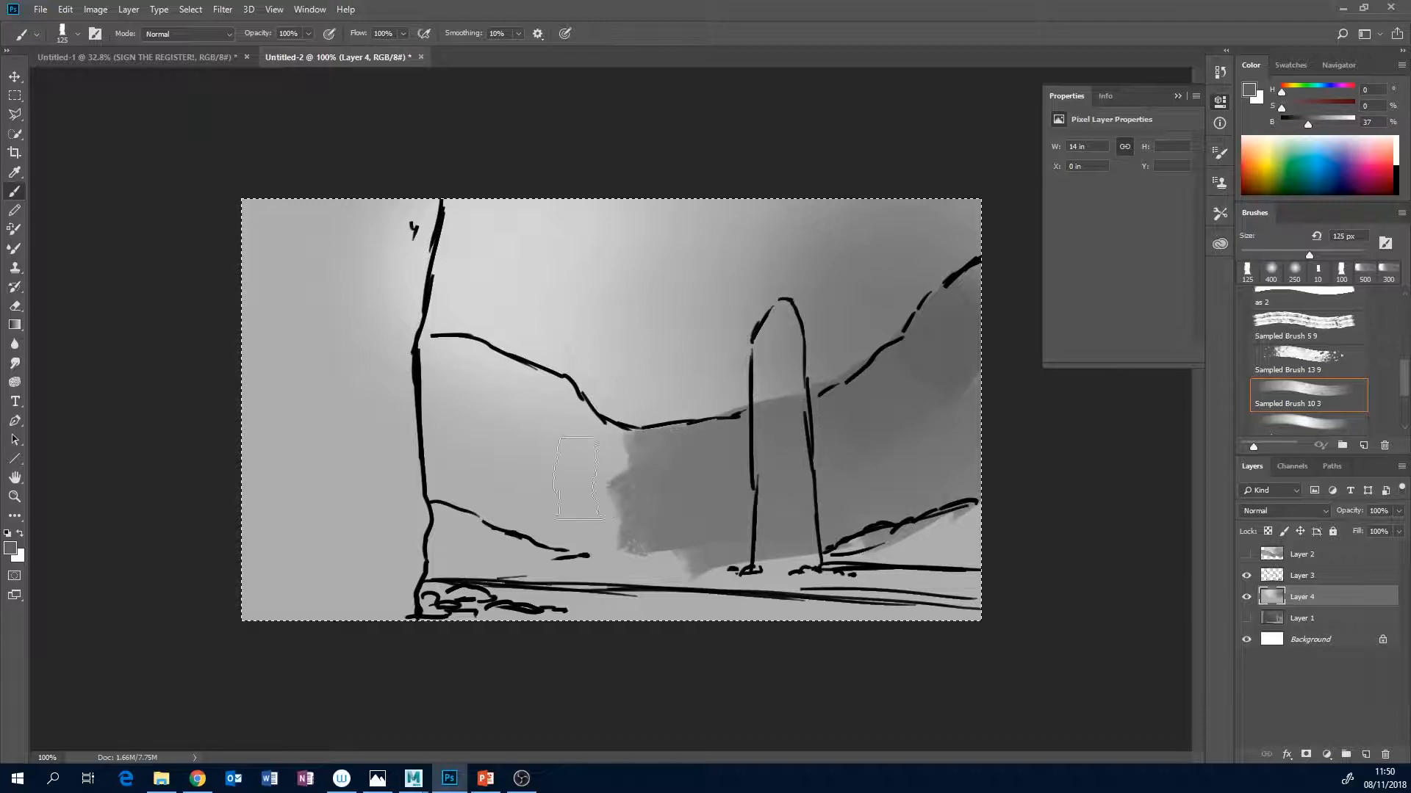
left_click_drag(435, 368, 575, 530)
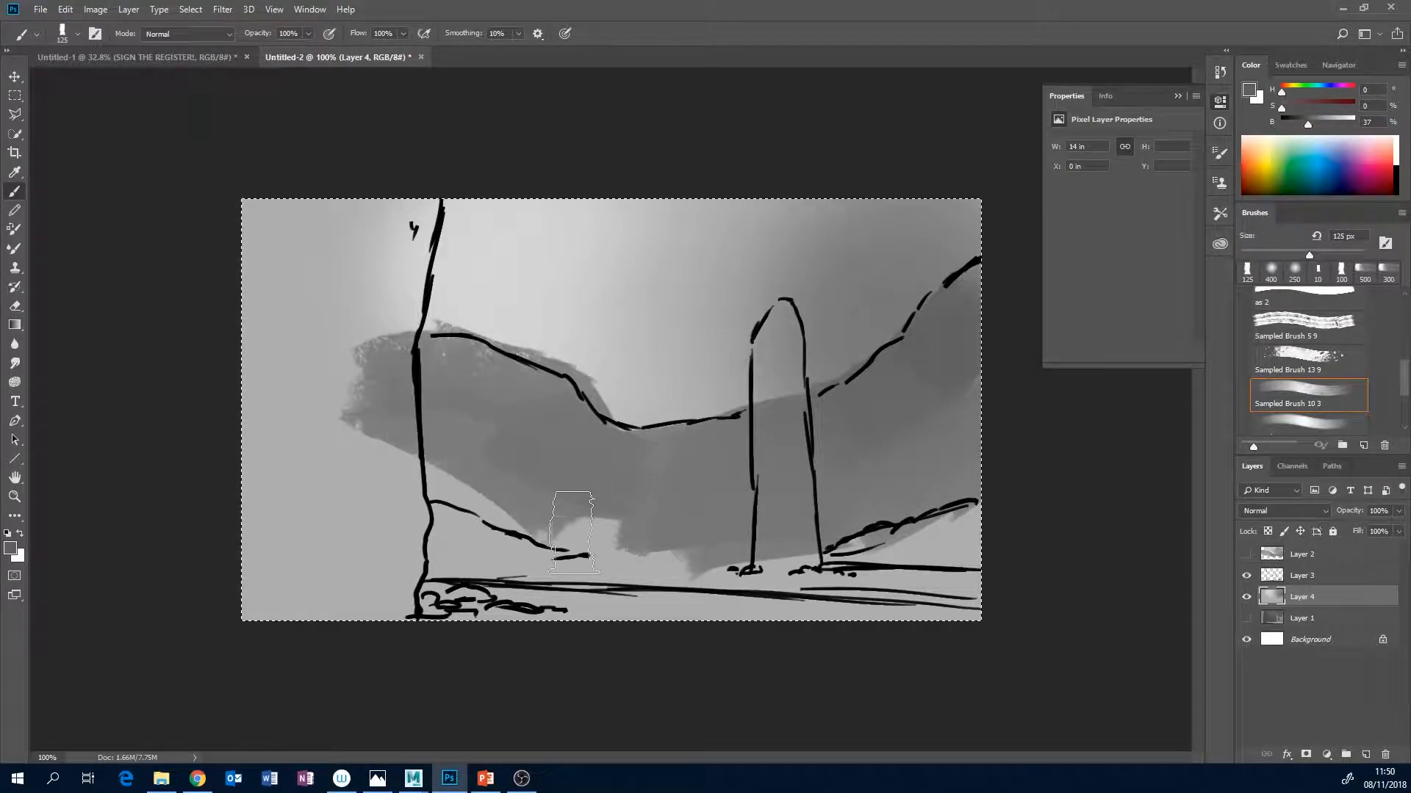
left_click_drag(665, 545, 442, 538)
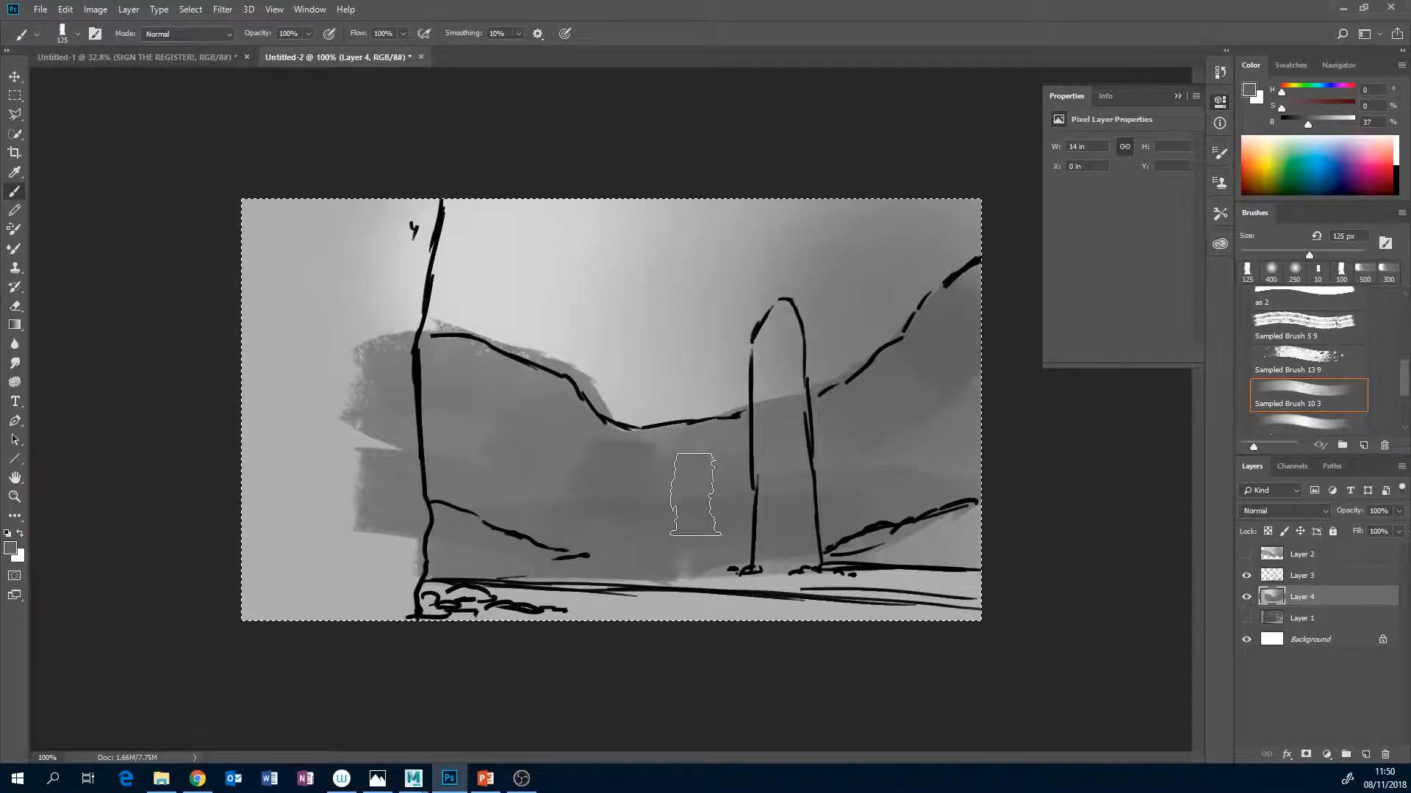
Paint the lower slopes on both sides with a 50 px brush in darker grey at 30% brightness.
key("bracketleft")
key("bracketleft")
left_click_drag(1307, 128, 1302, 129)
key("bracketleft")
key("bracketleft")
key("bracketleft")
key("bracketleft")
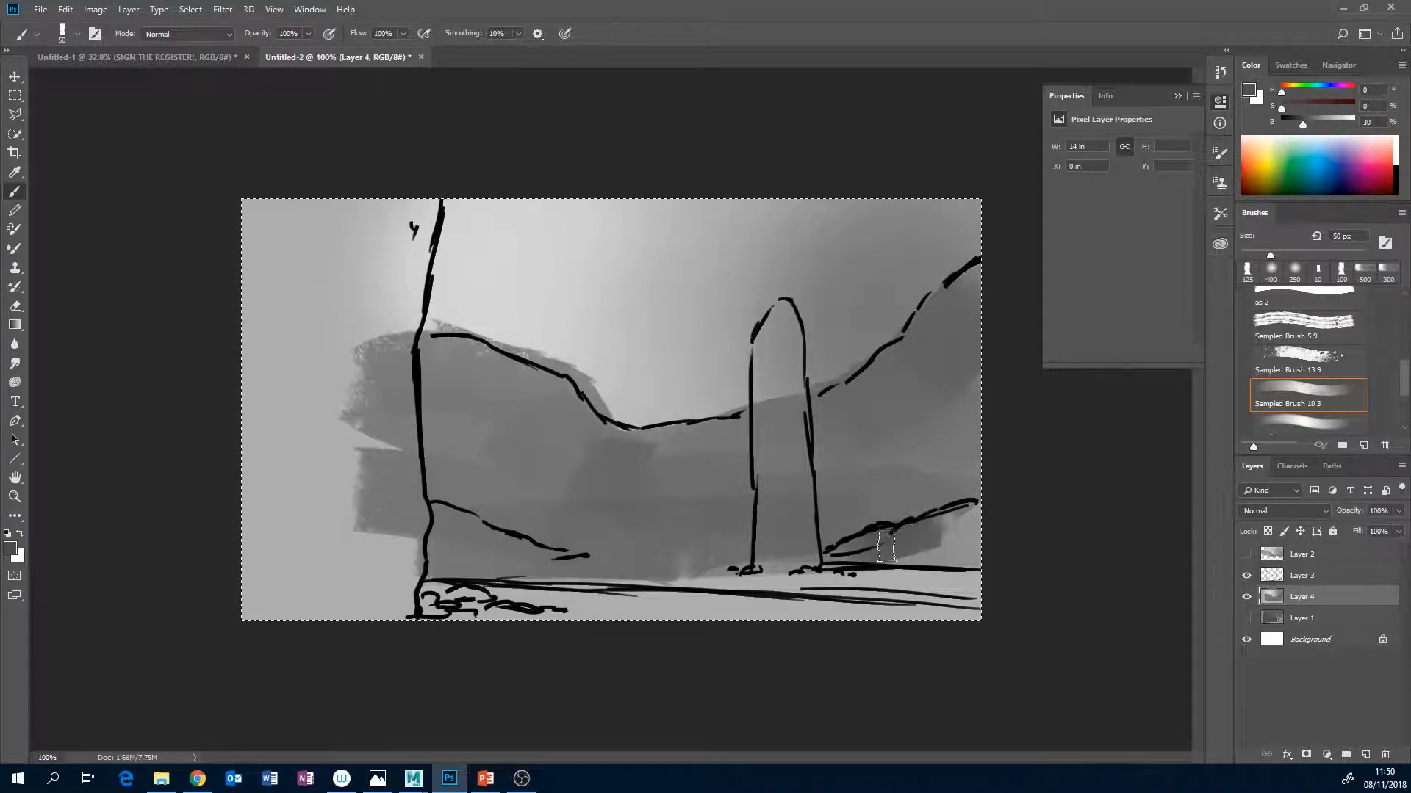
left_click_drag(888, 543, 938, 535)
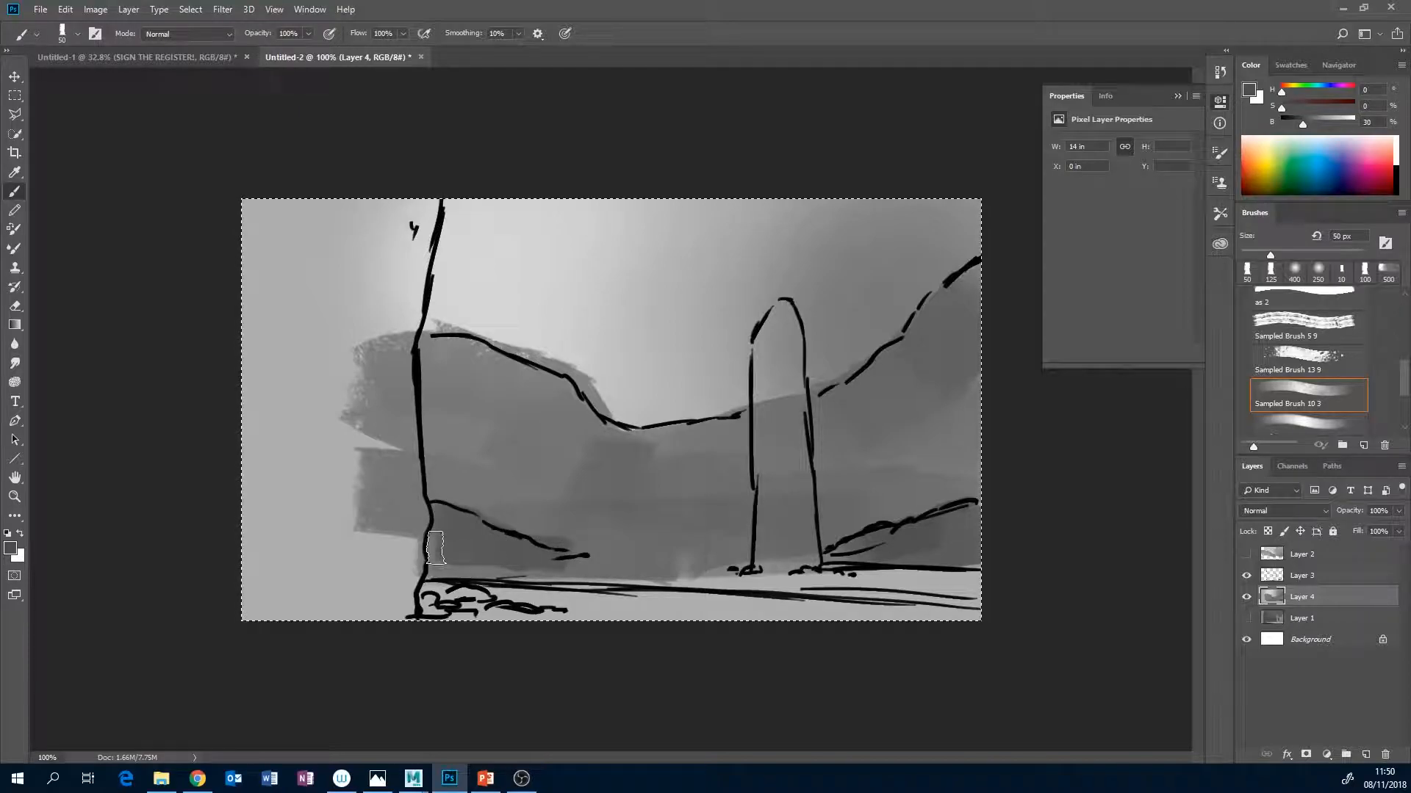
Block in the foreground wall with broad 200 px strokes in near-black at 4% brightness.
left_click_drag(1302, 125, 1285, 124)
key("bracketright")
key("bracketright")
key("bracketright")
key("bracketright")
key("bracketright")
key("bracketright")
key("bracketright")
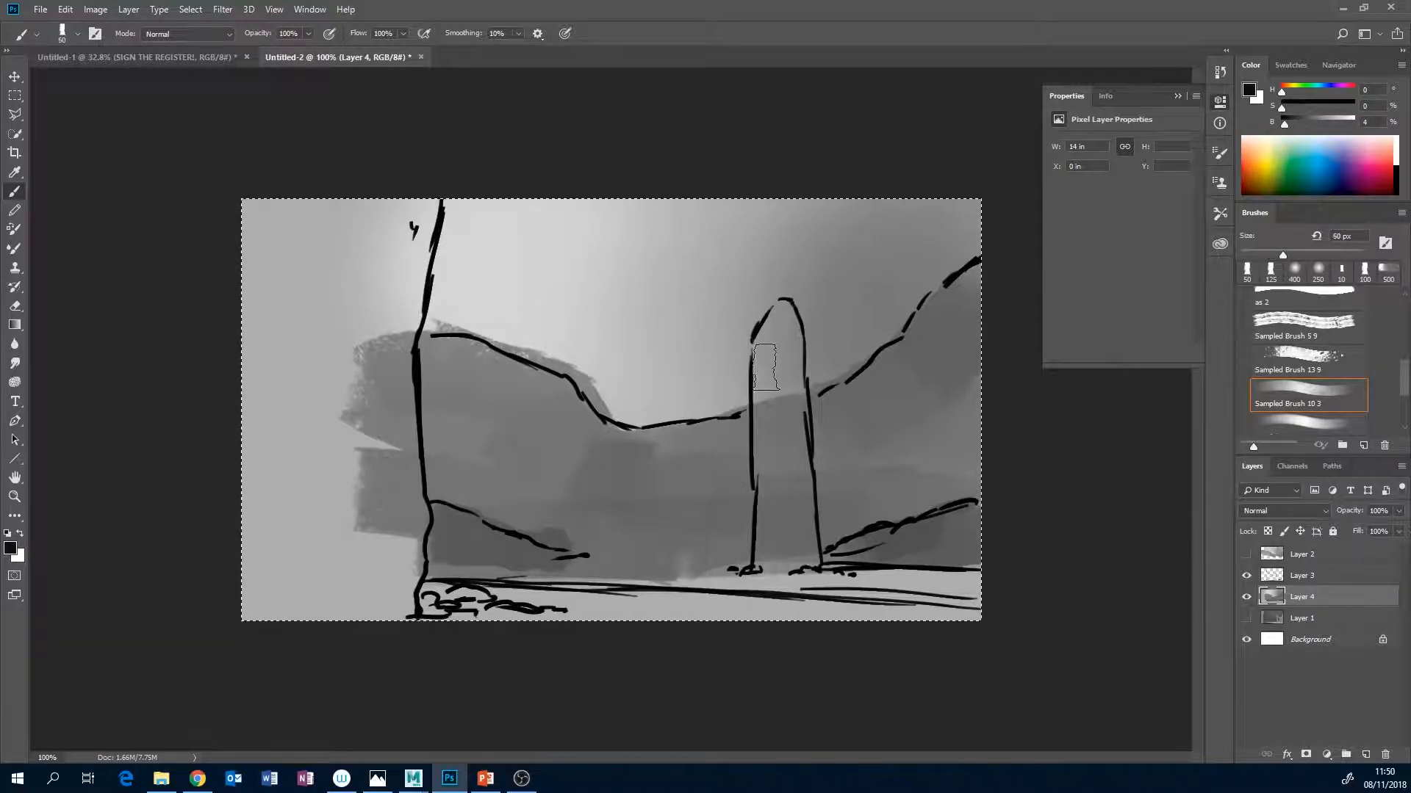
key("bracketright")
key("bracketright")
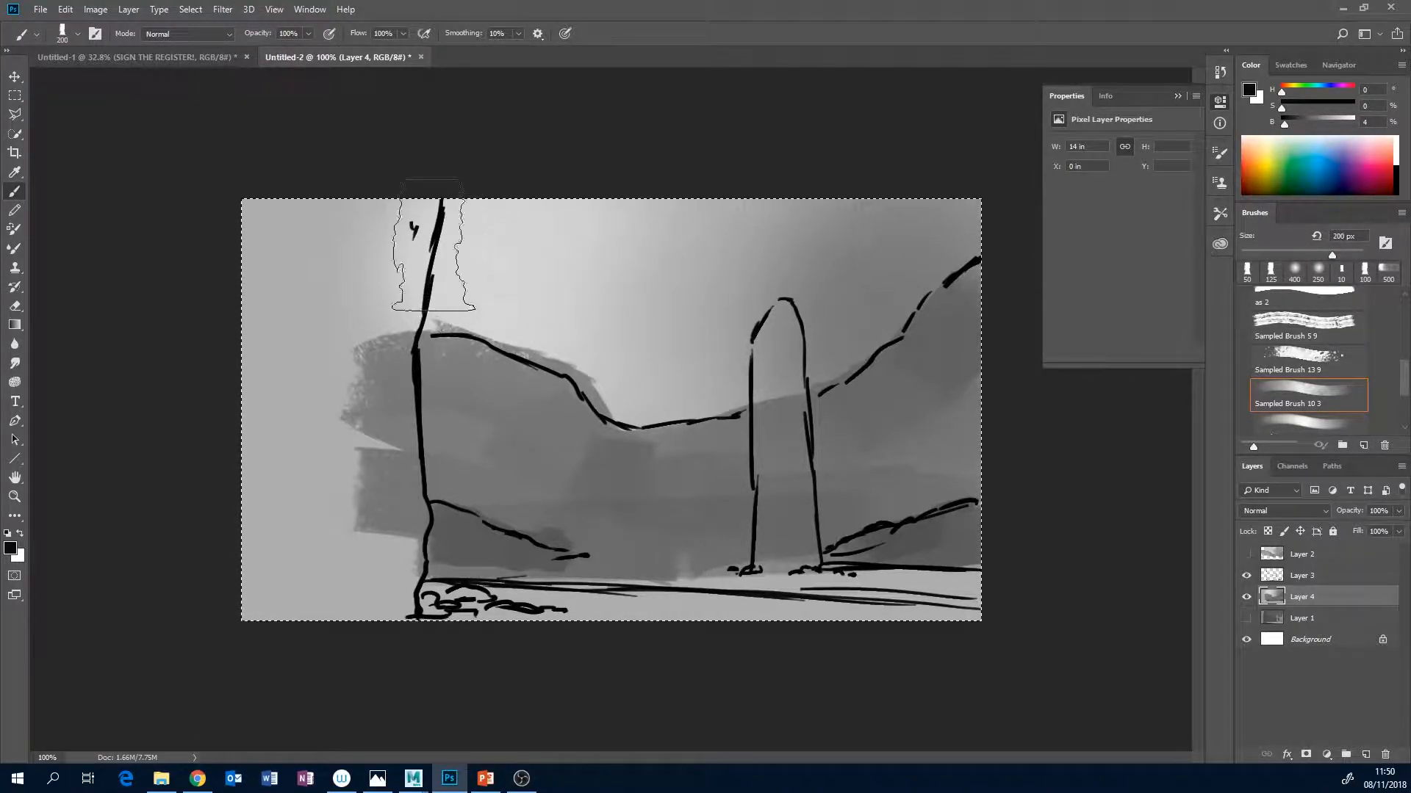
left_click_drag(383, 237, 367, 291)
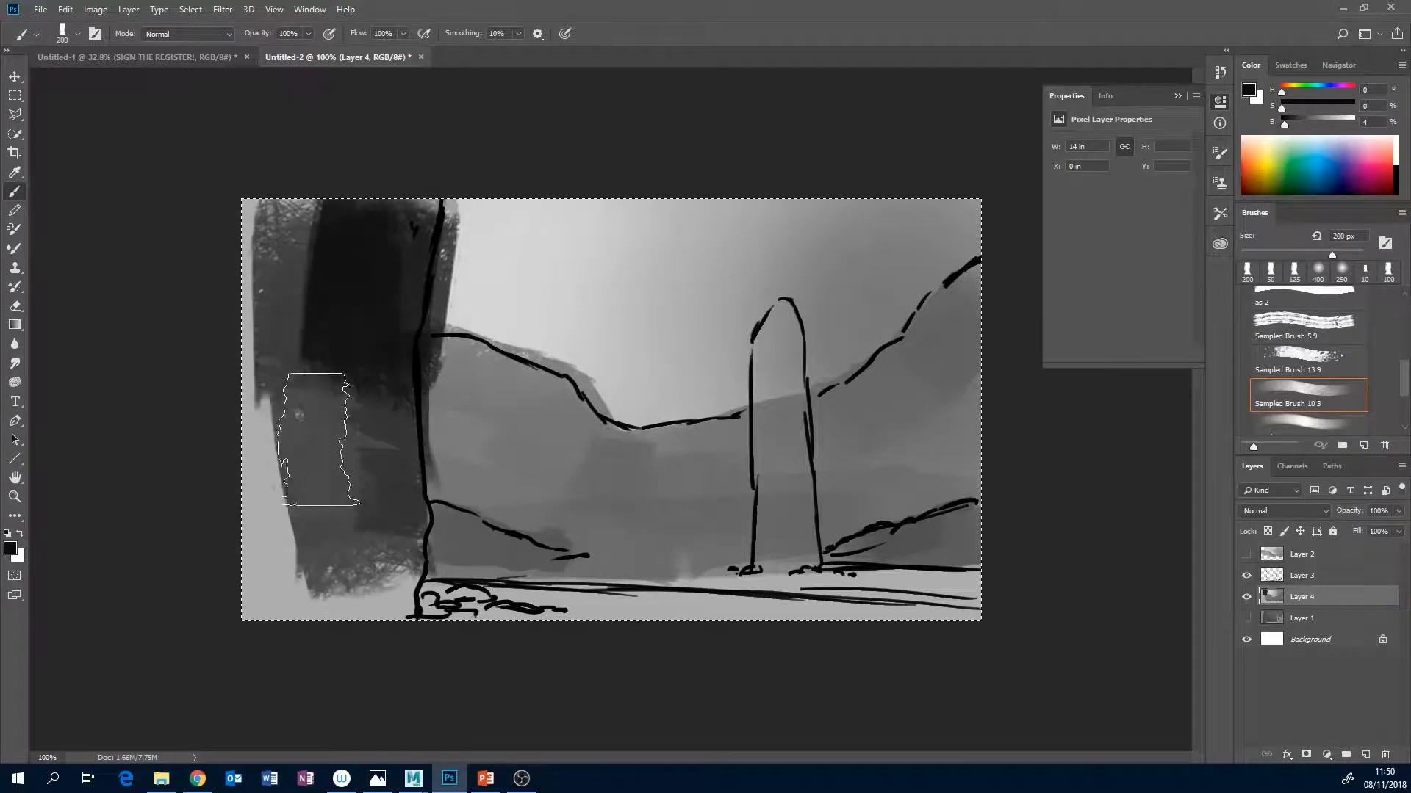
left_click_drag(288, 544, 270, 570)
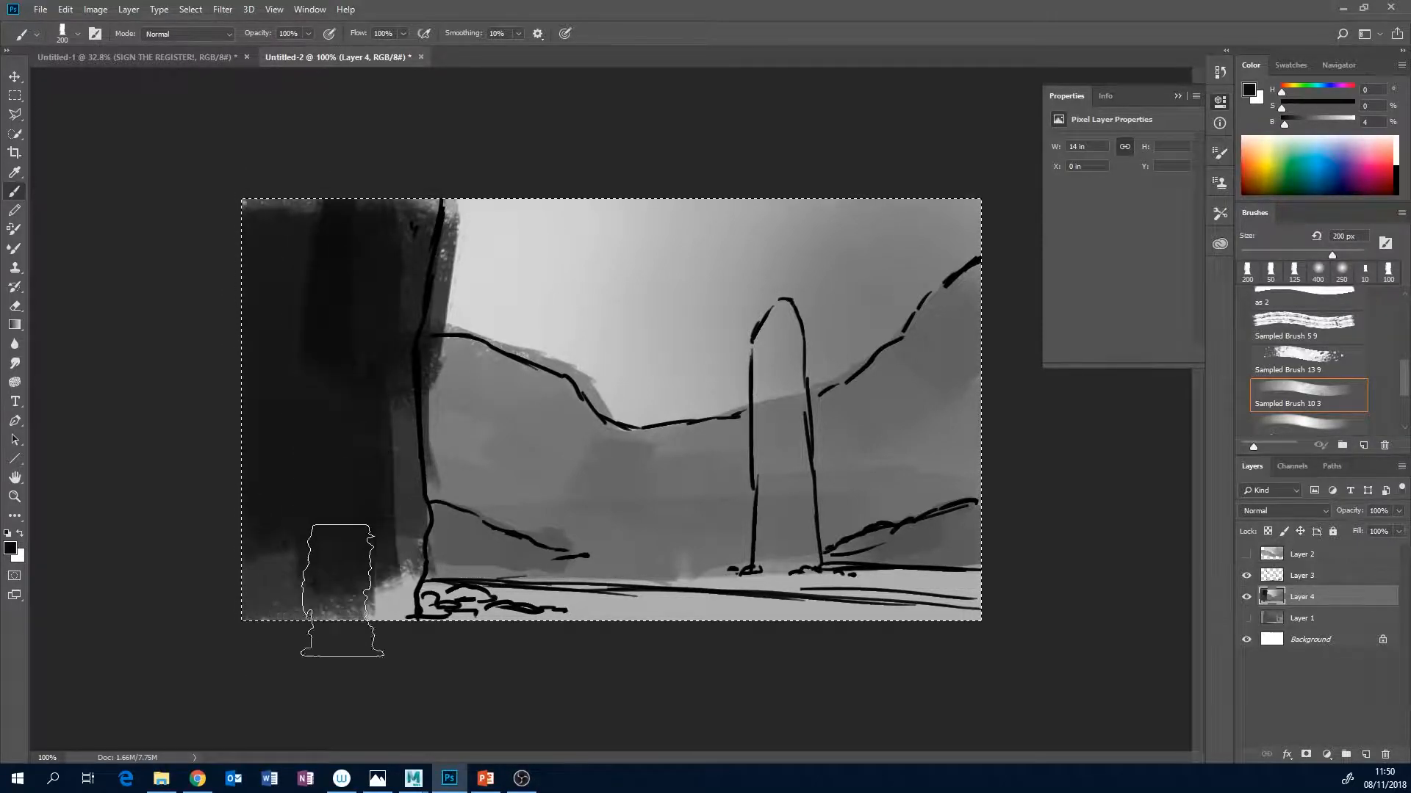
Fill the remaining light patches along the foreground wall's inner edge and foot with a 90 px brush.
key("bracketleft")
key("bracketleft")
key("bracketleft")
key("bracketleft")
key("bracketleft")
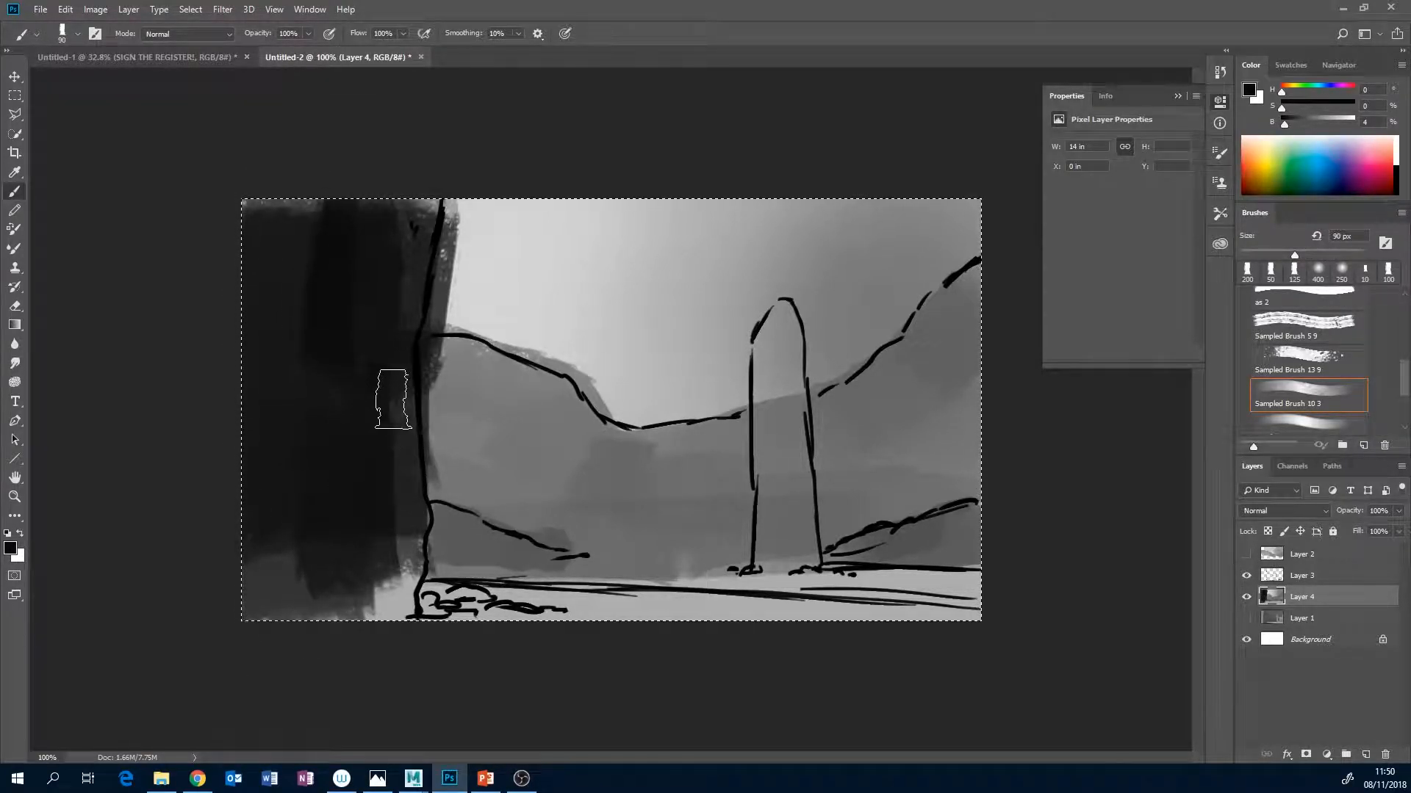
left_click_drag(390, 400, 397, 516)
left_click_drag(390, 612, 370, 540)
mouse_move(280, 565)
left_mouse_down()
mouse_move(259, 310)
mouse_move(315, 389)
left_mouse_up()
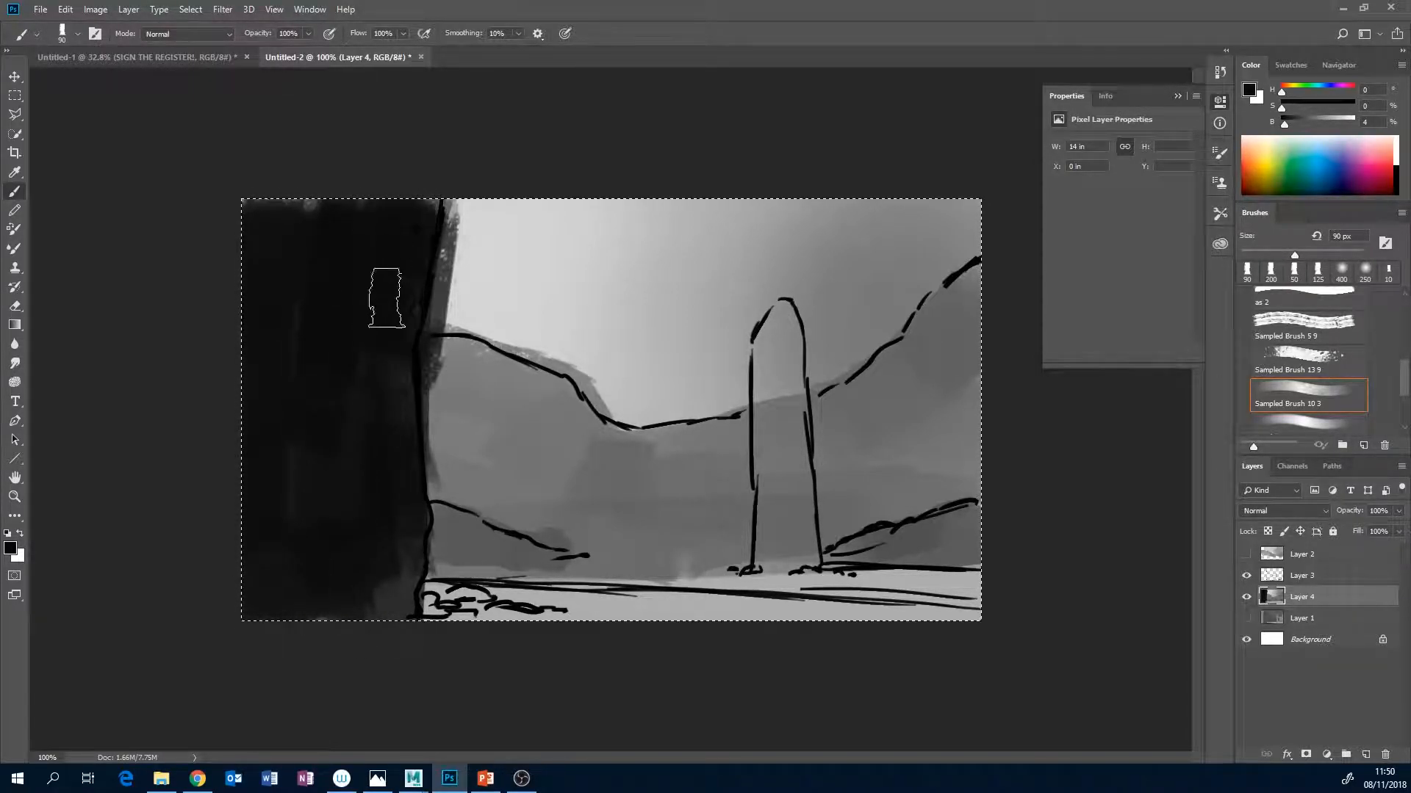
Sample a dark grey from the foreground wall's foot and paint the shadowed floor strip across the foreground at 80 px.
key("bracketleft")
key("bracketleft")
key("bracketleft")
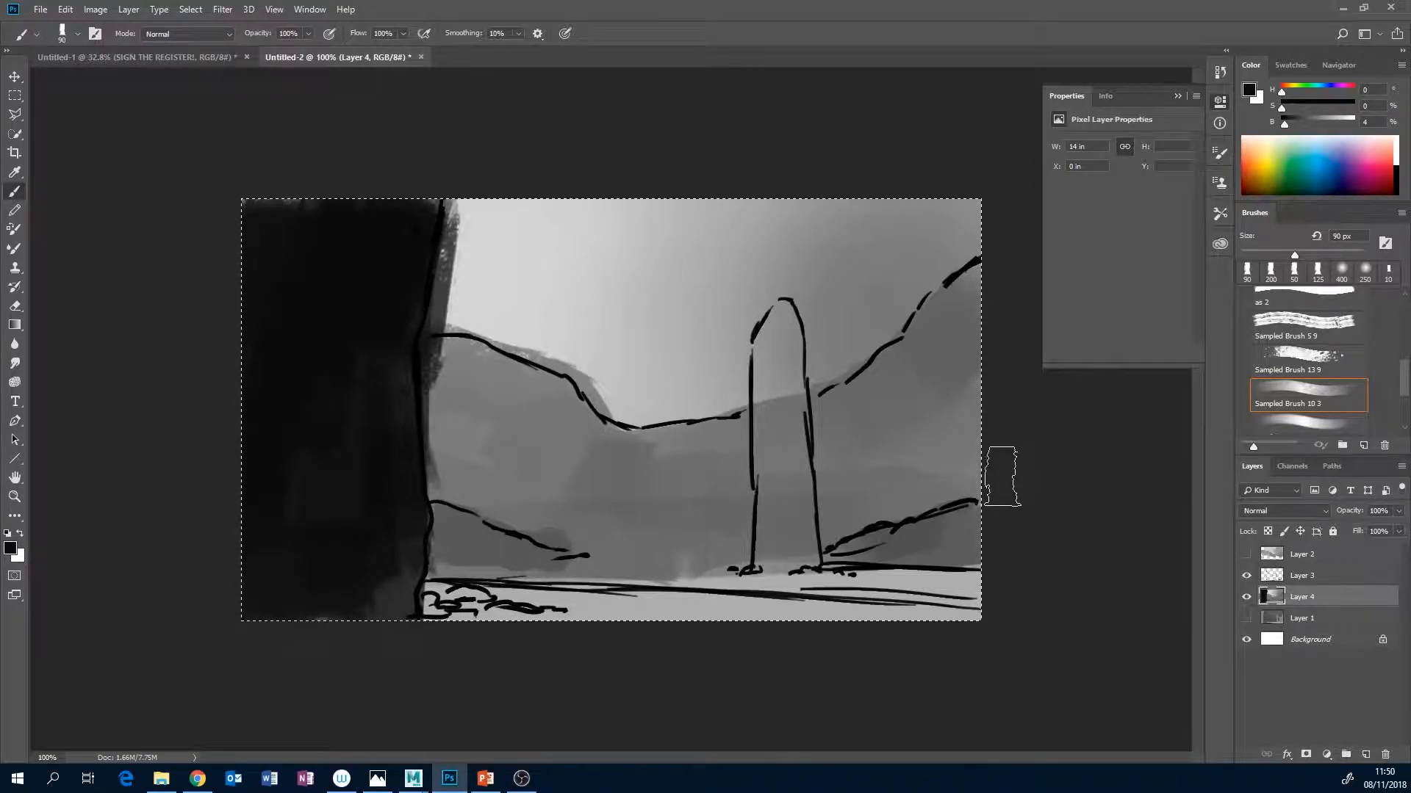
left_click(412, 597, "alt")
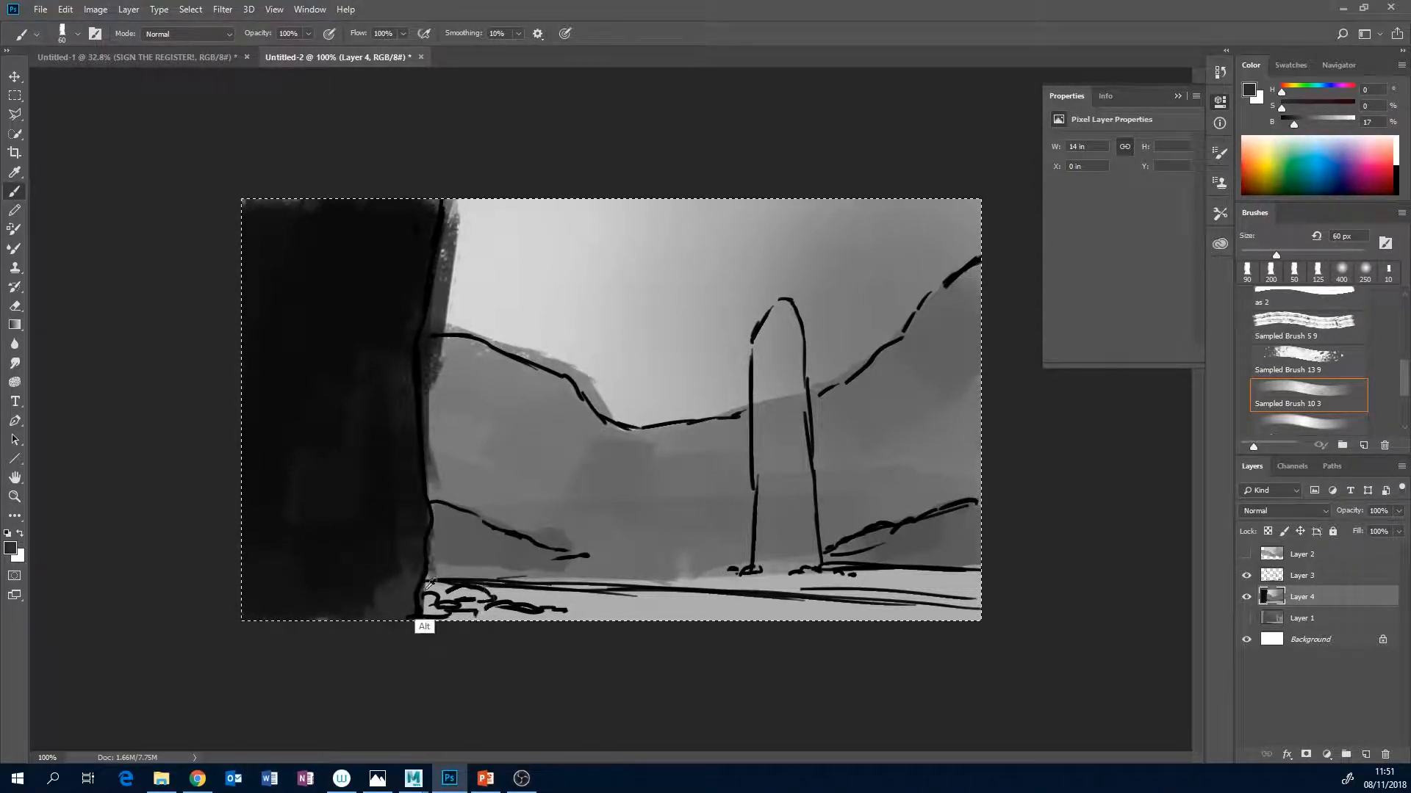
key("bracketright")
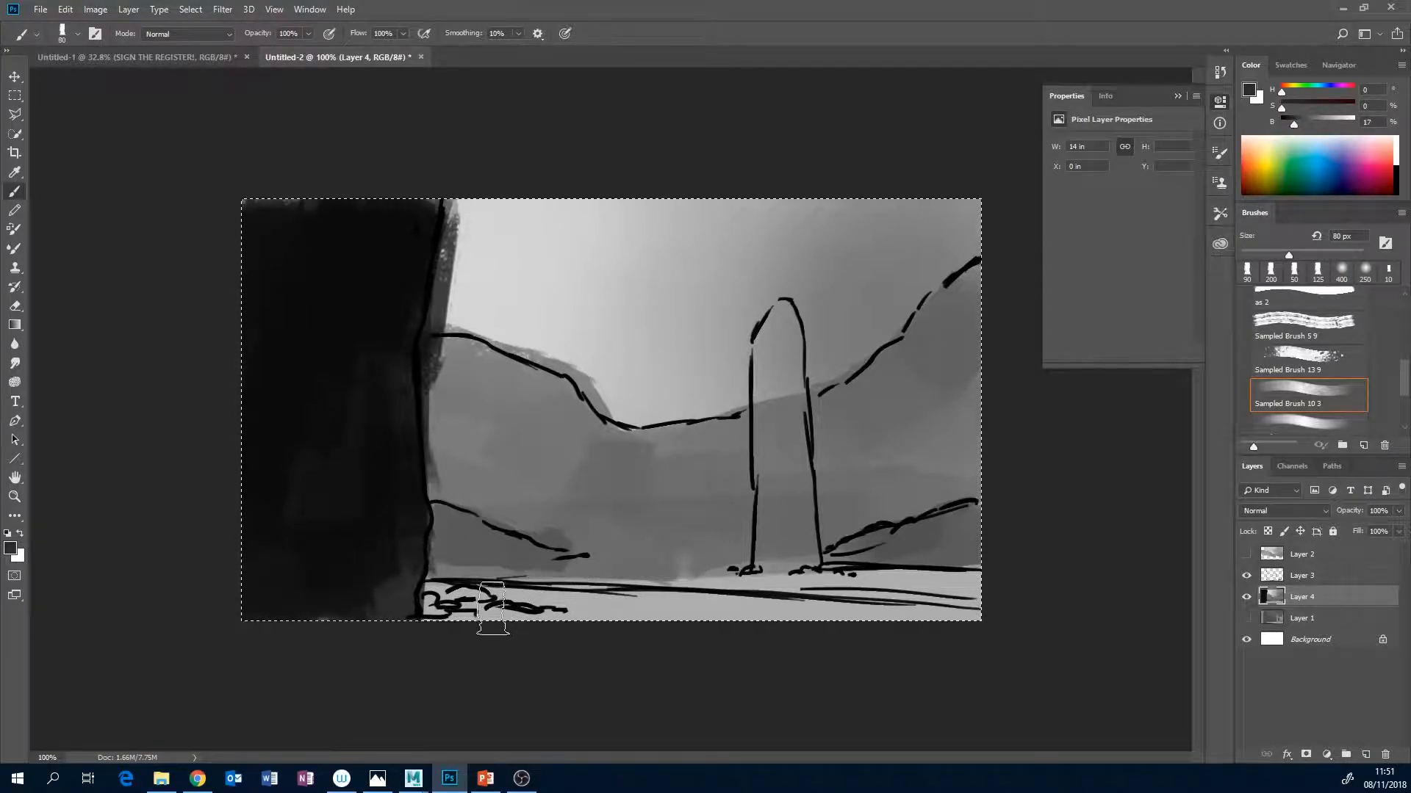
left_click_drag(449, 610, 619, 605)
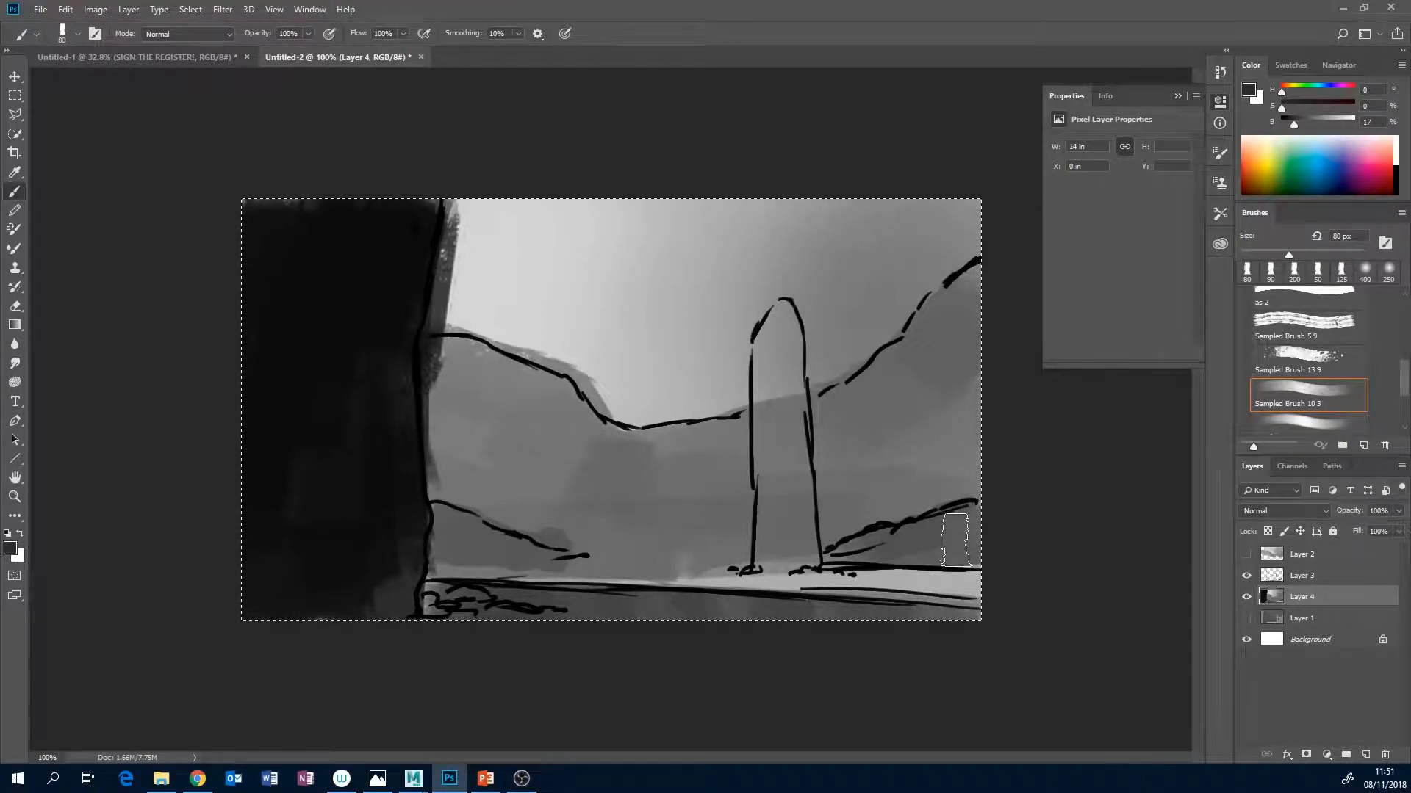
Sample the grey of the slope beside the pillar, darken it to 24% brightness, and fill the pillar with a 40 px brush.
left_click(938, 529, "alt")
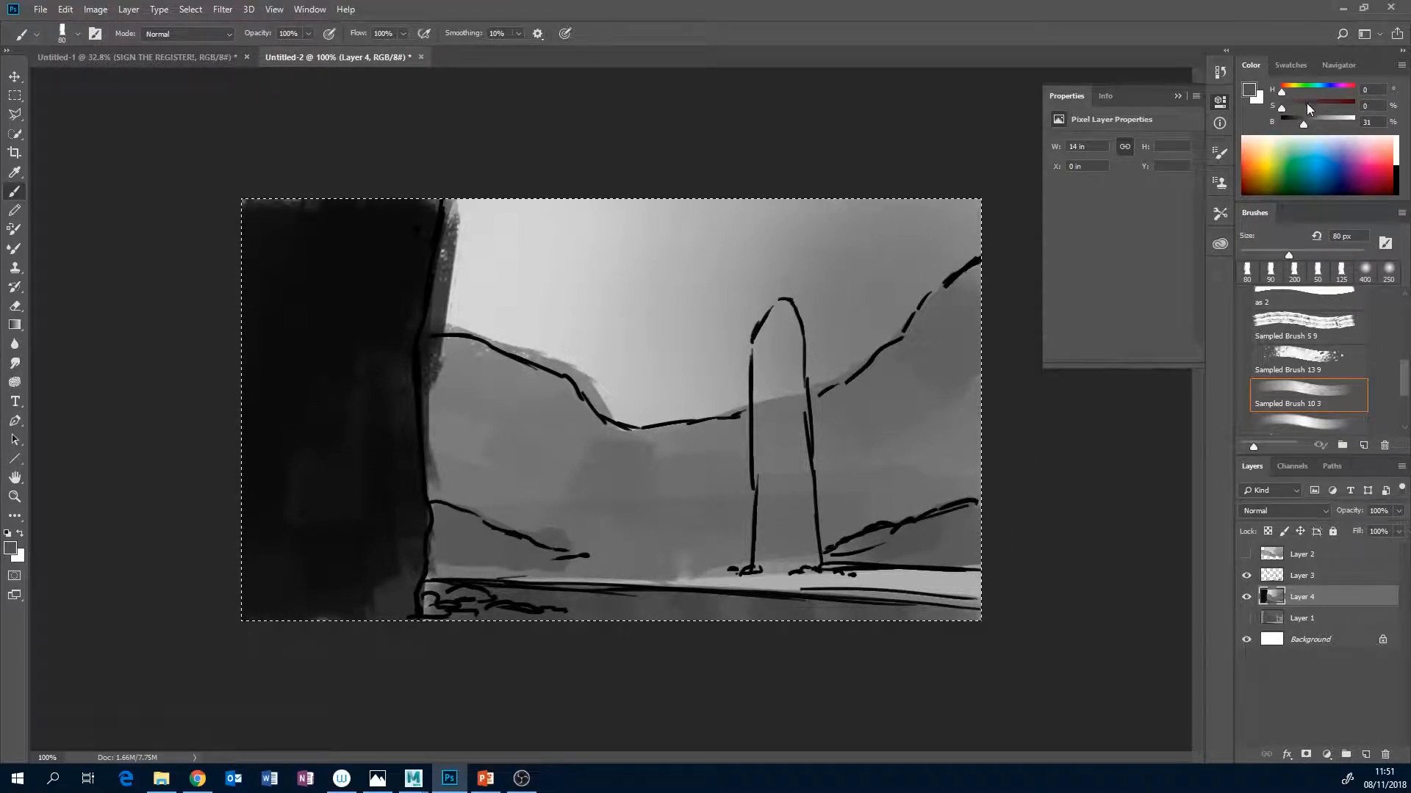
left_click_drag(1302, 125, 1298, 125)
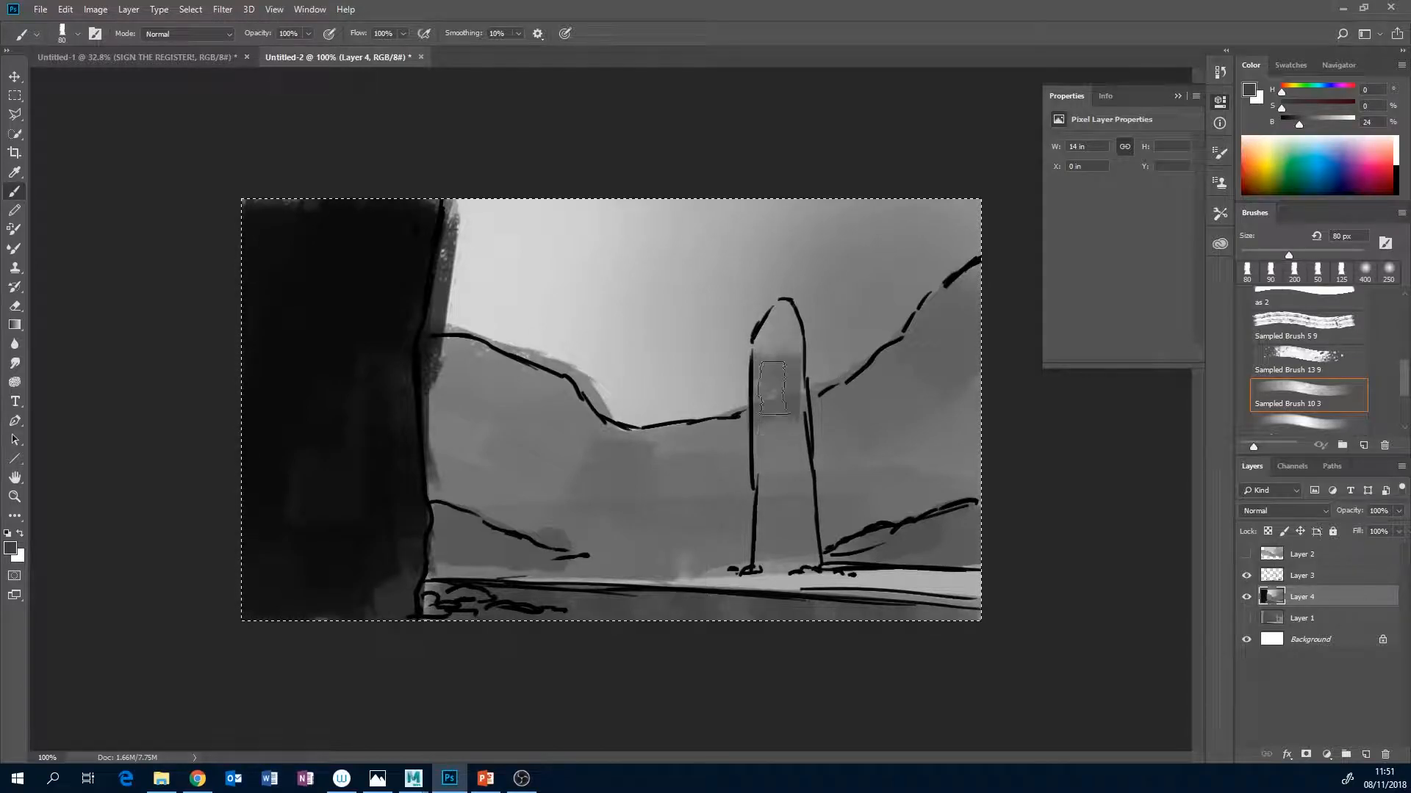
key("bracketleft")
key("bracketleft")
key("bracketleft")
key("bracketleft")
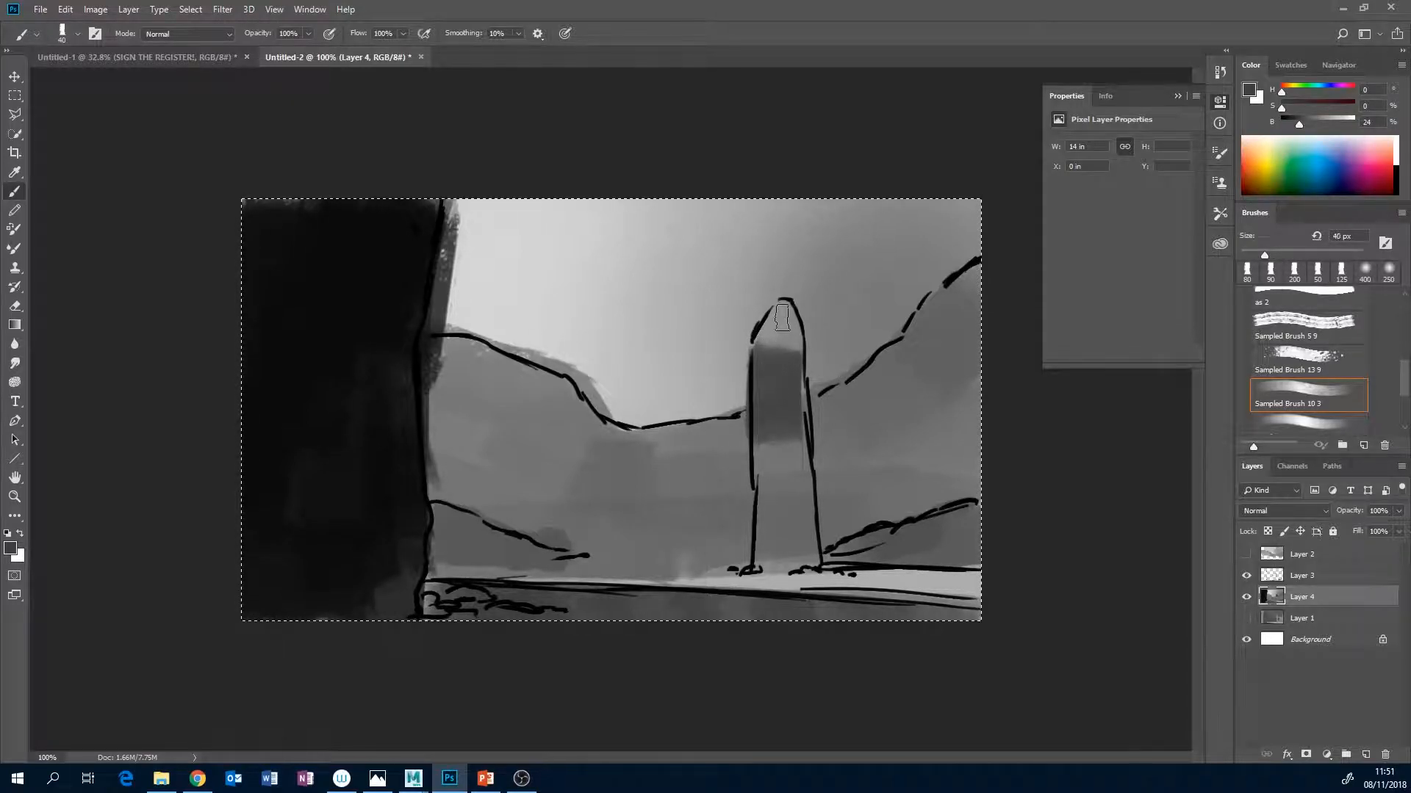
left_click_drag(762, 347, 784, 357)
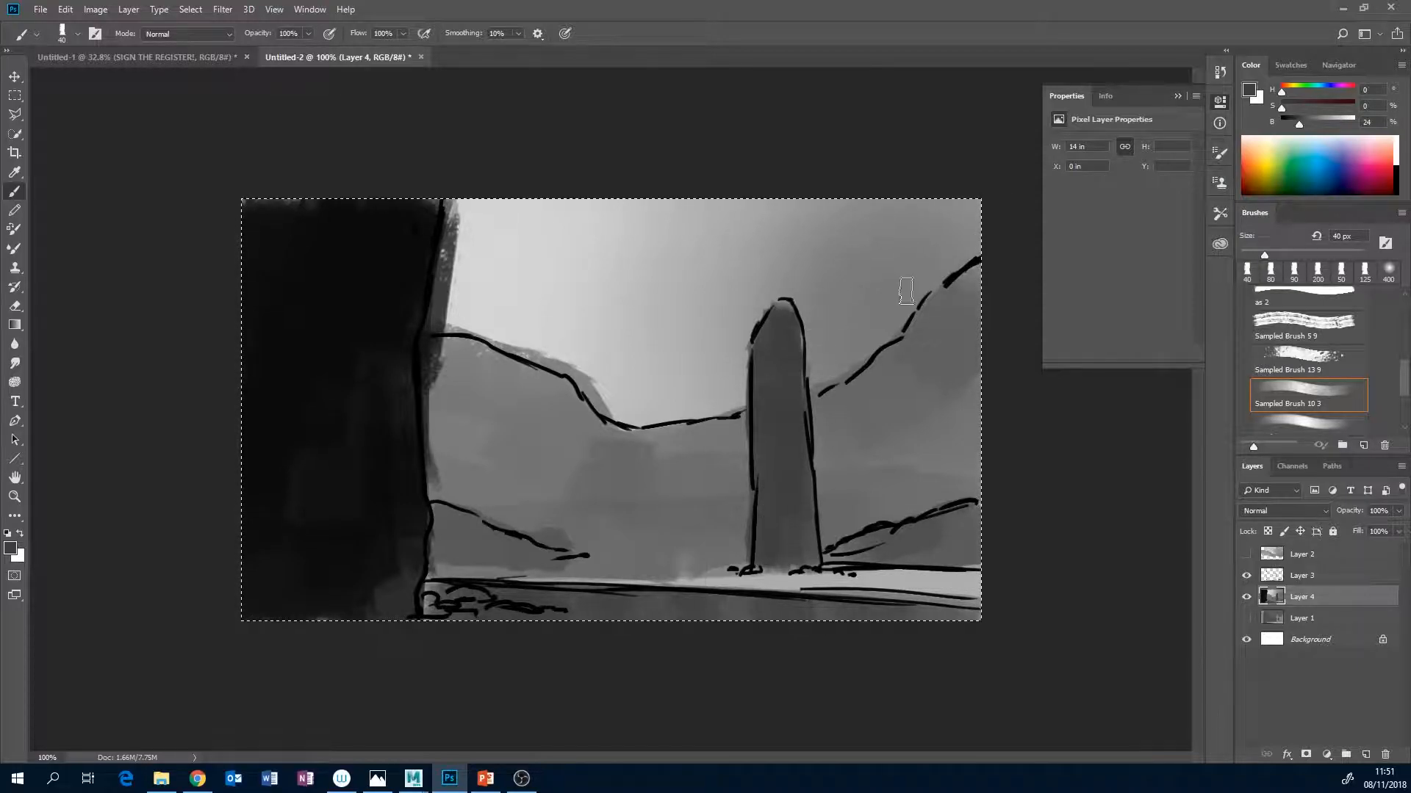
Paint the pillar's shaded side at 17% brightness with the hard-edged Sampled Brush 10 3 at 25 px.
left_click_drag(1299, 125, 1298, 127)
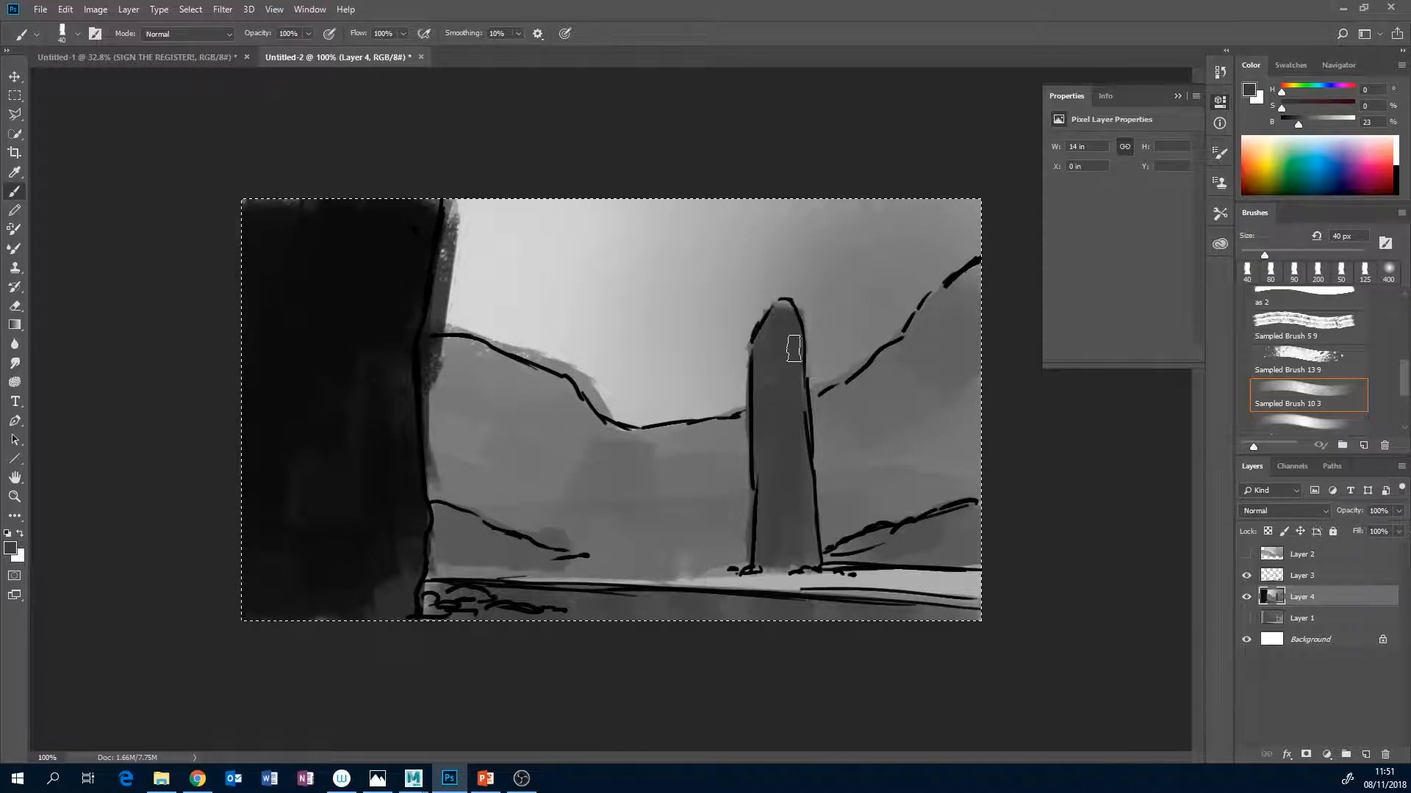
left_click_drag(1404, 378, 1403, 371)
scroll(1336, 365, "up", 5)
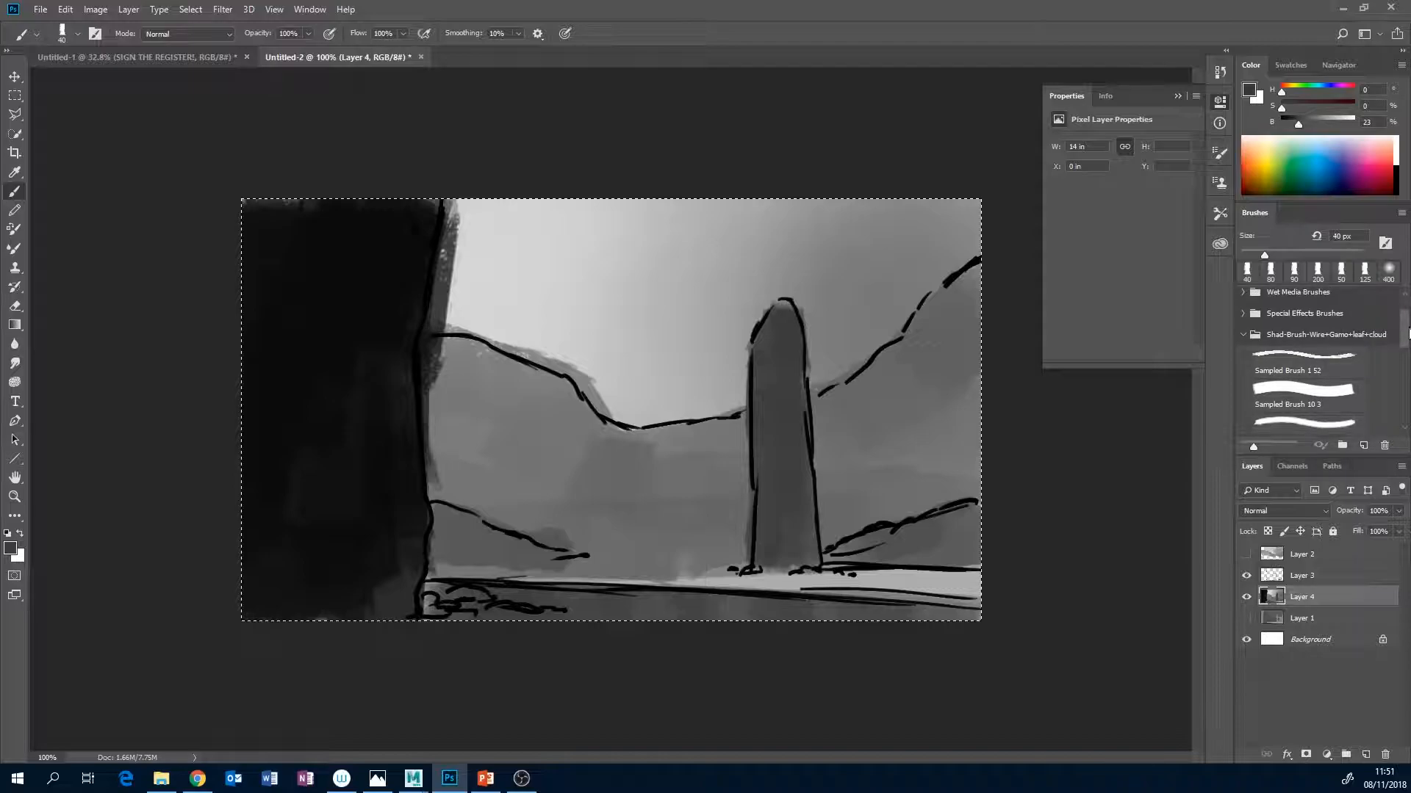
left_click(1336, 367)
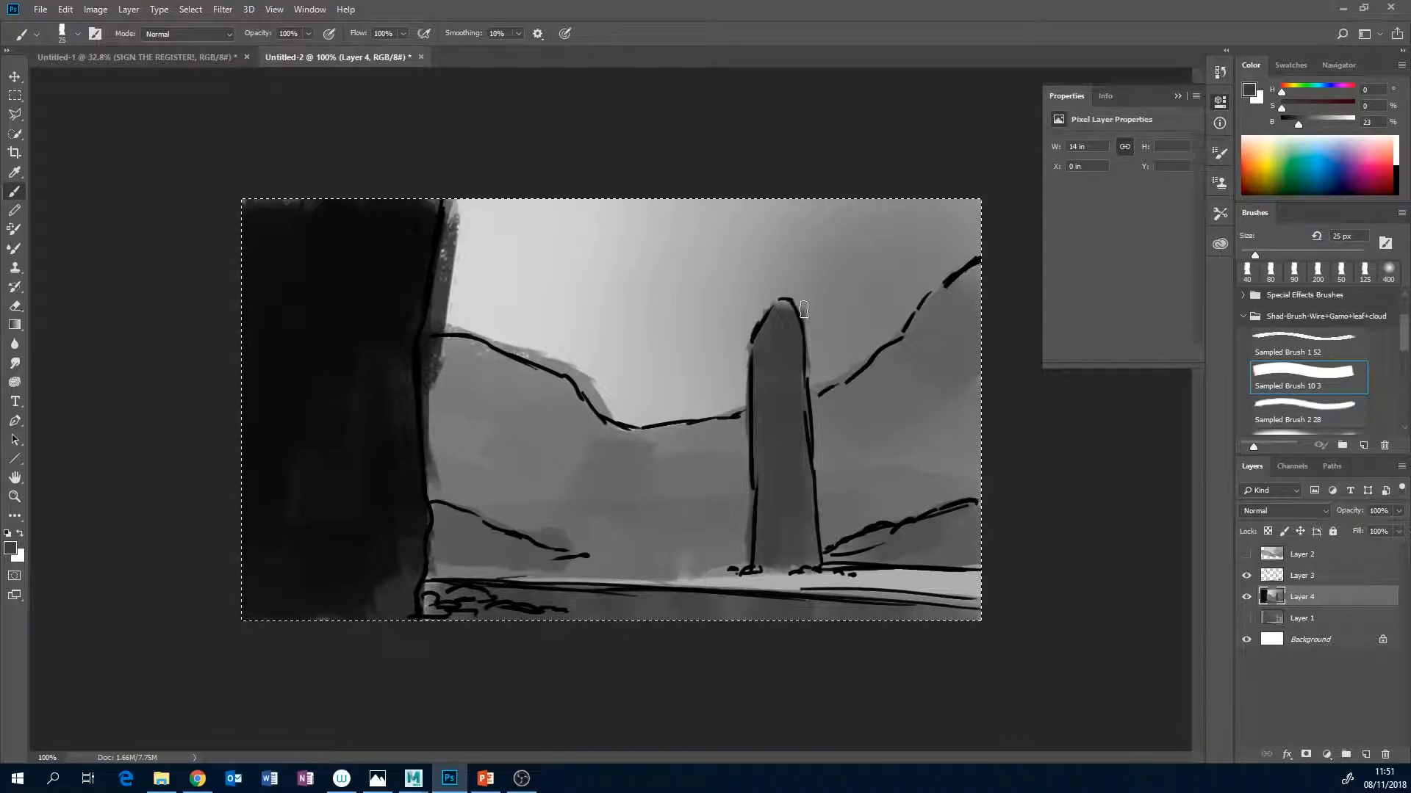
left_click_drag(1299, 125, 1293, 125)
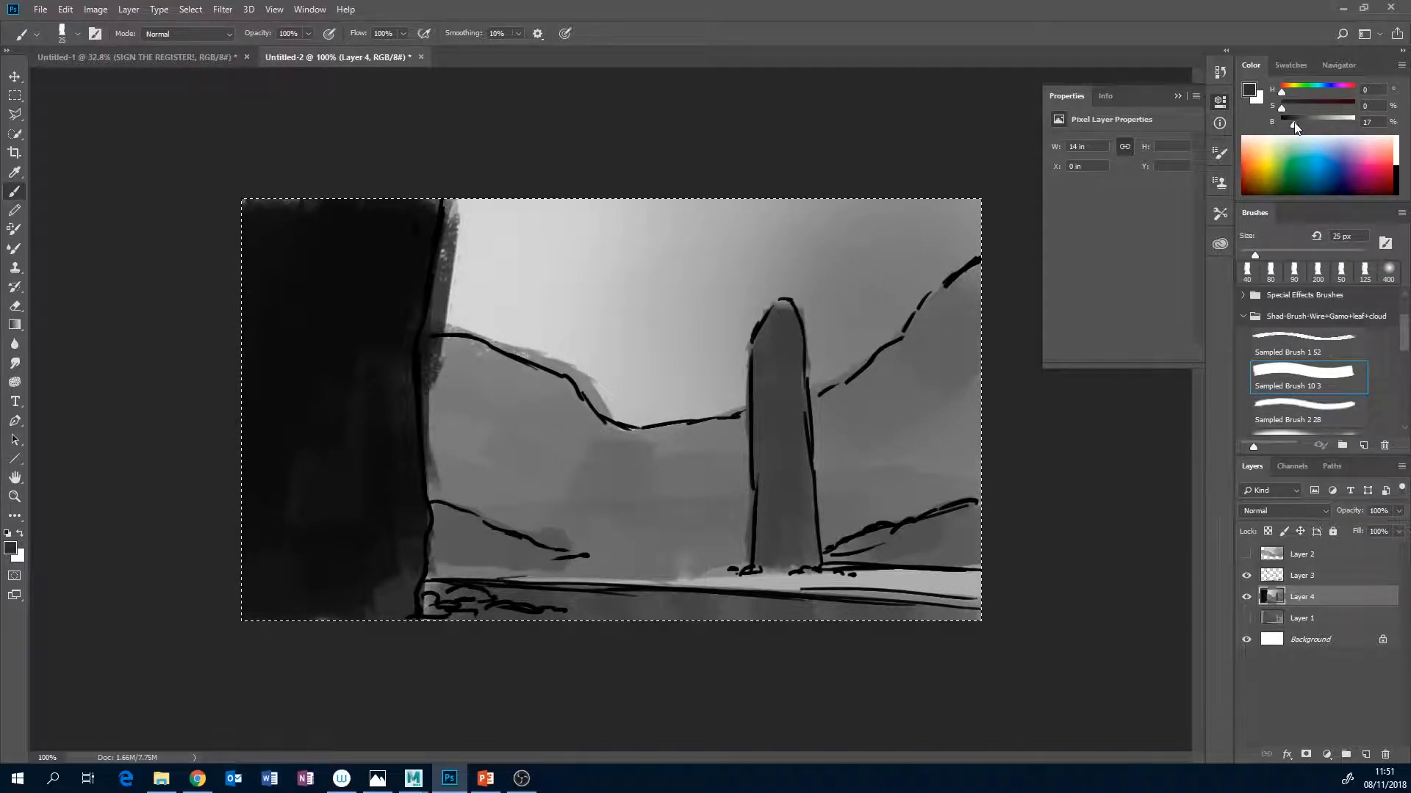
left_click_drag(793, 309, 797, 352)
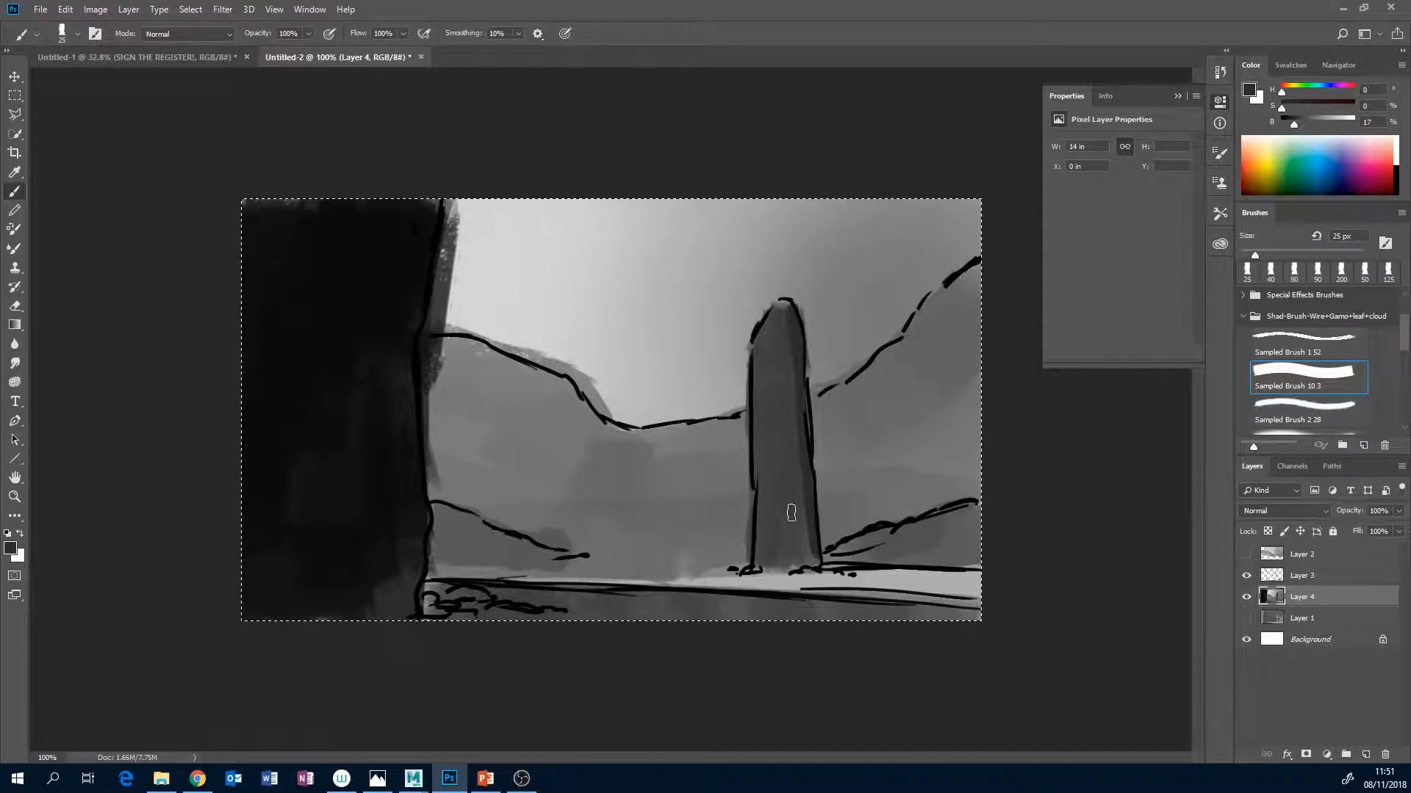
Add dark accents at the pillar's foot, its ground shadow line and the small foreground rocks with a 9 px brush.
key("bracketleft")
key("bracketleft")
key("bracketleft")
left_click_drag(762, 571, 767, 573)
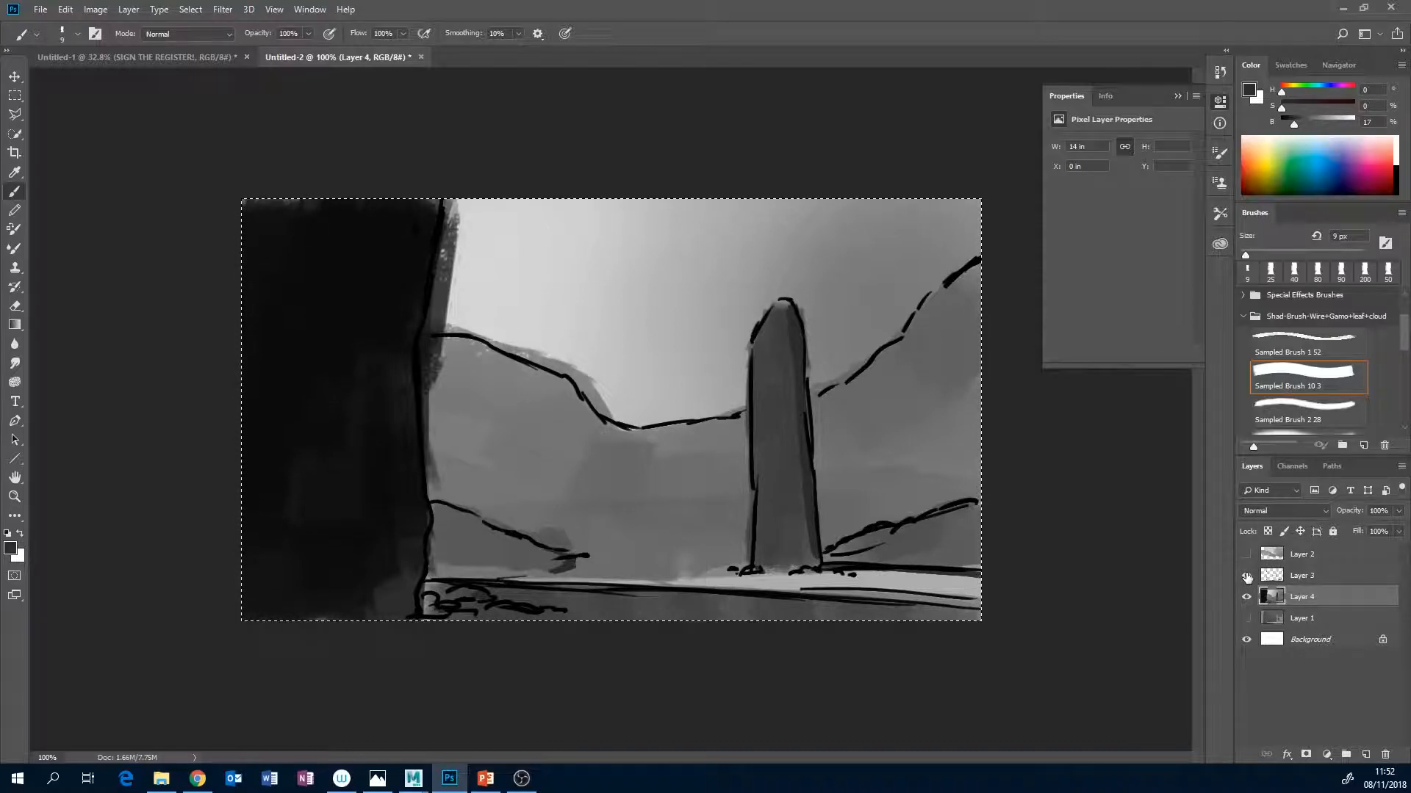
Hide the line art on Layer 3 and solidify the foreground wall's inner edge with its sampled near-black at 40 px.
left_click(1246, 576)
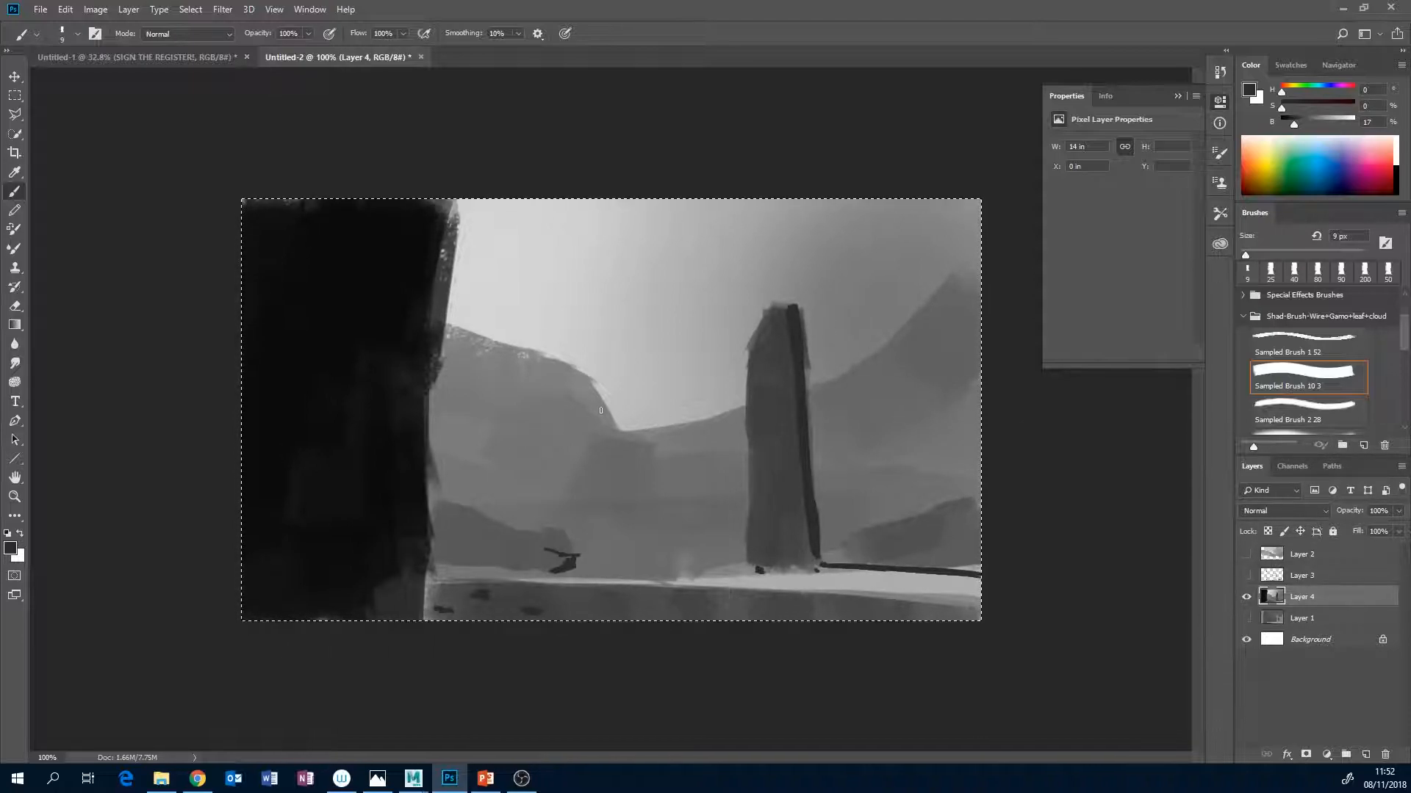
key("bracketright")
key("bracketright")
key("bracketright")
key("bracketright")
key("bracketright")
key("bracketright")
key("bracketright")
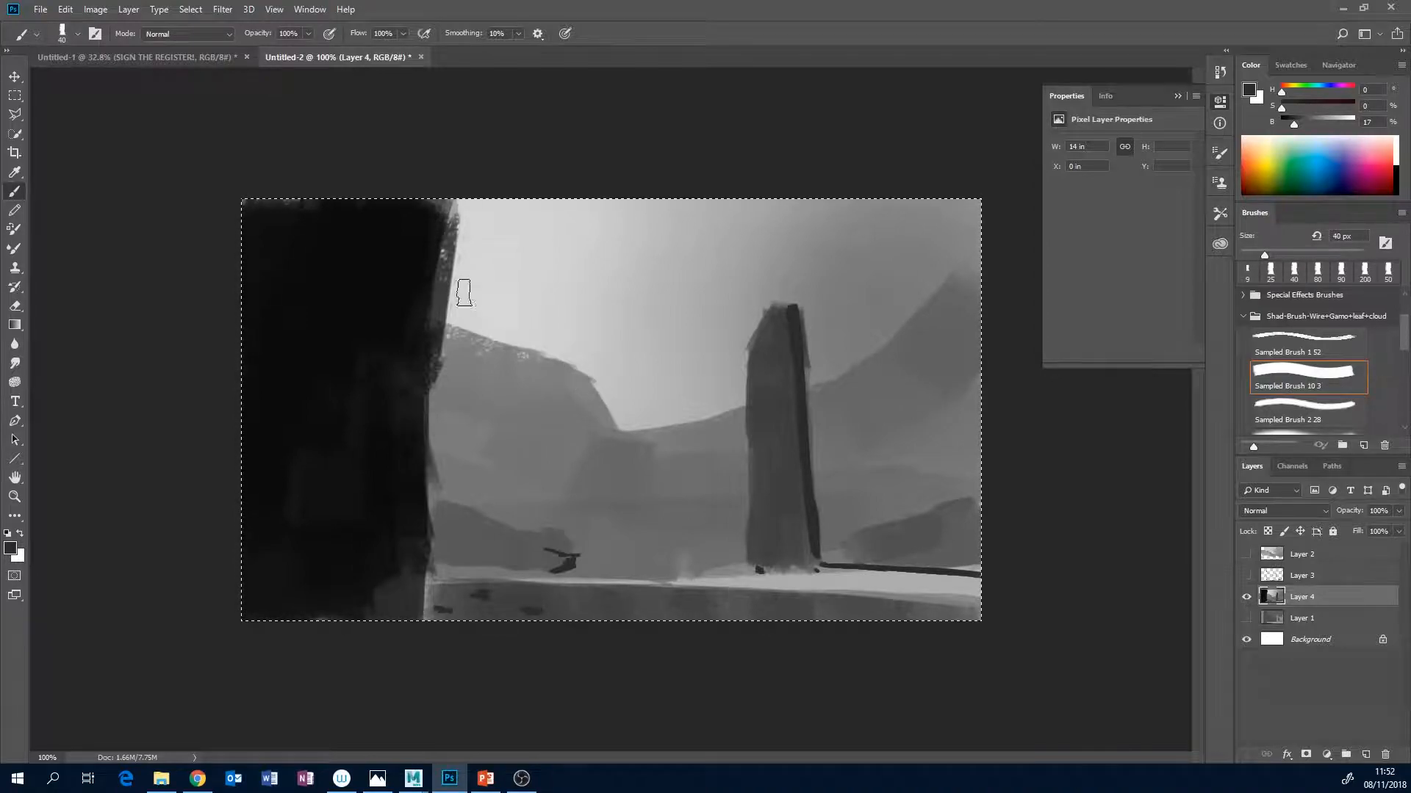
left_click(450, 216, "alt")
left_click_drag(442, 242, 438, 301)
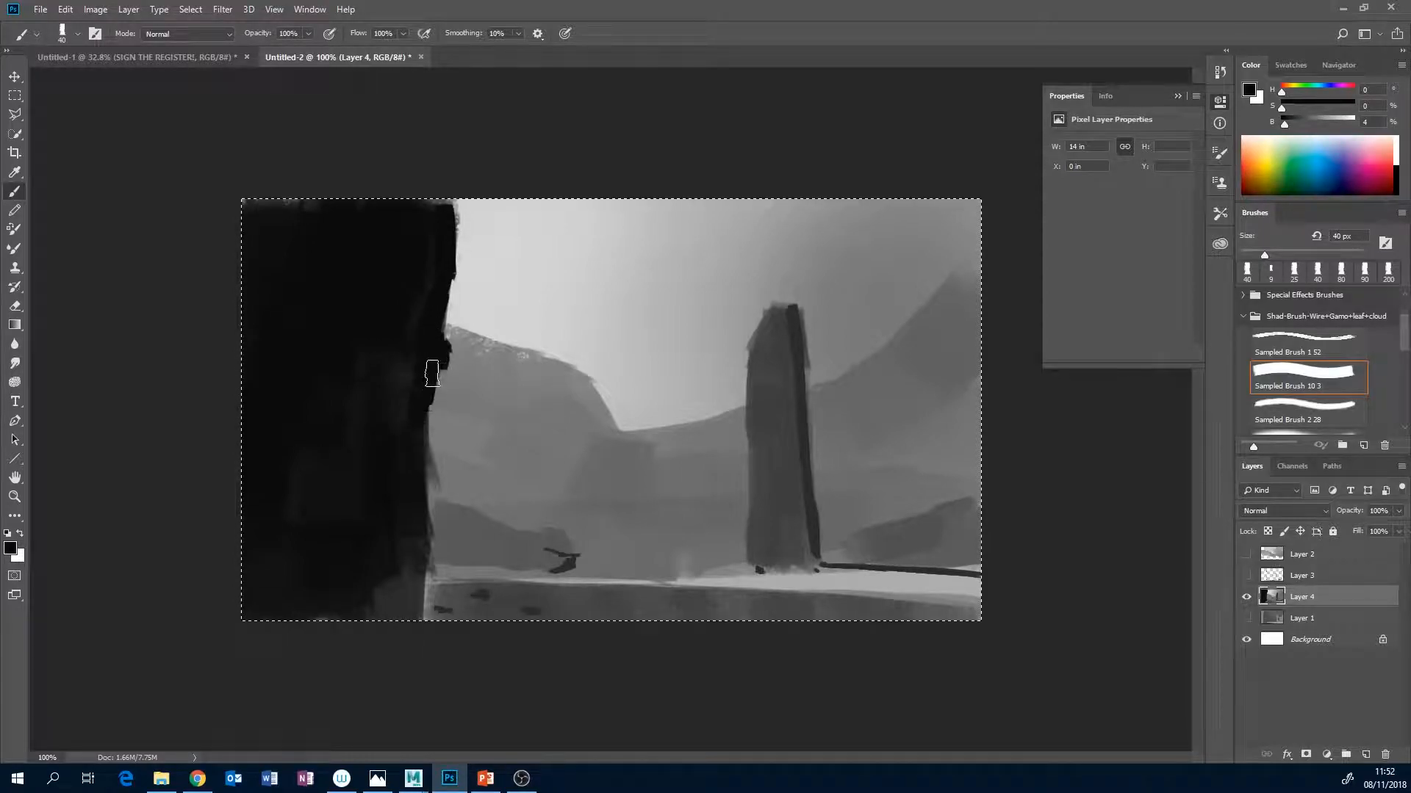
left_click_drag(423, 448, 426, 576)
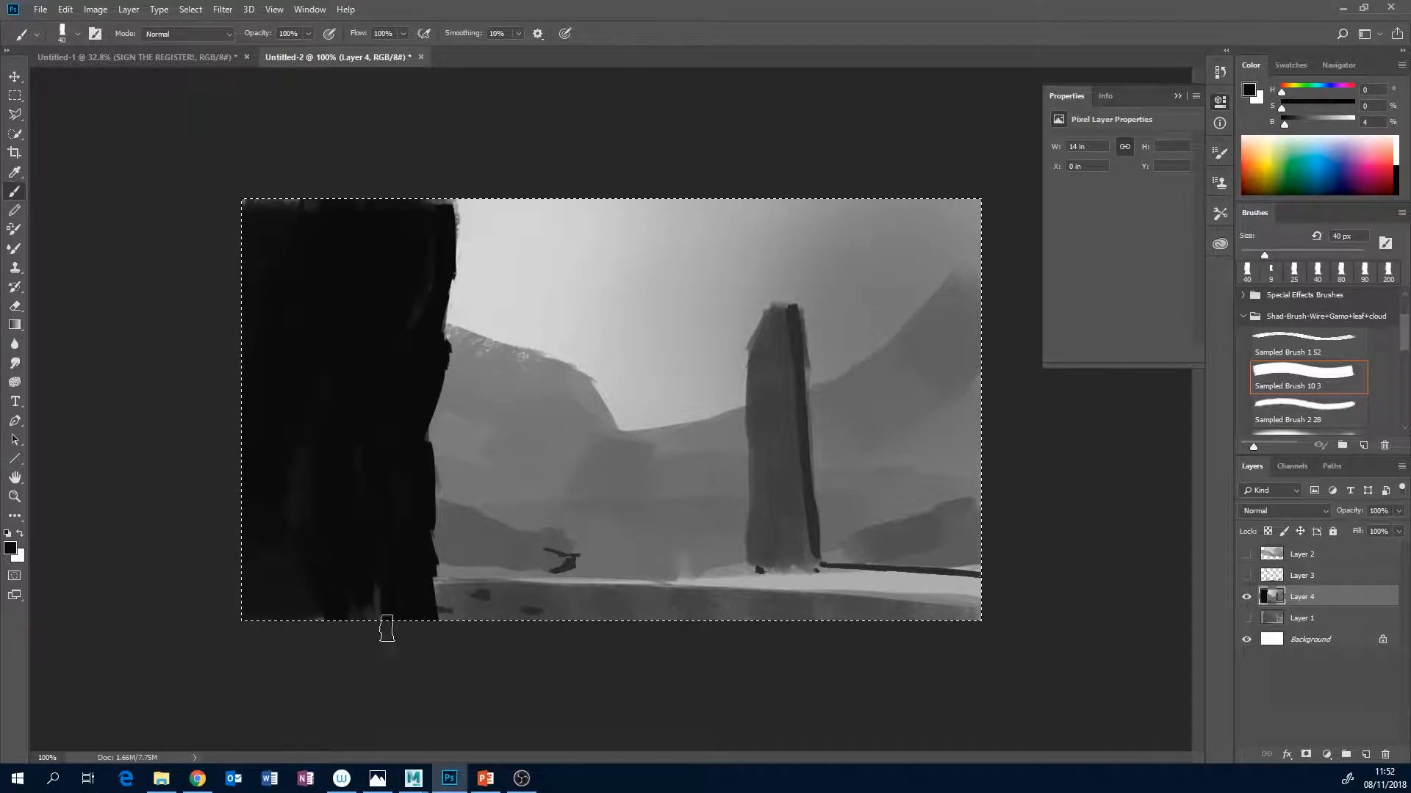
Sample the pillar's greys and clean up its lit edge, peak and shaded side with a 20 px brush.
left_click(771, 323, "alt")
key("bracketleft")
key("bracketleft")
left_click_drag(769, 319, 753, 352)
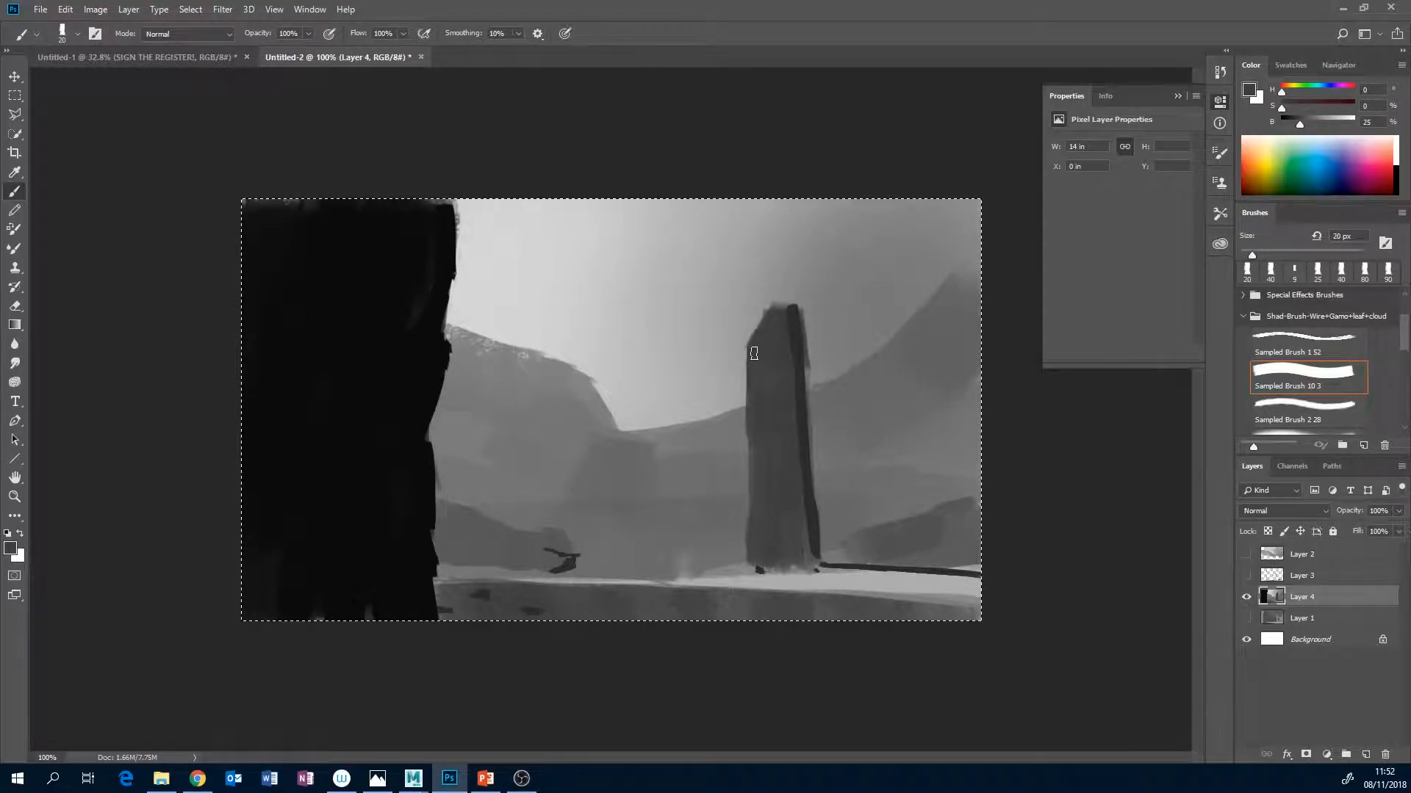
left_click_drag(756, 446, 749, 562)
left_click(783, 317, "alt")
left_click_drag(794, 375, 797, 317)
Sample the grey of the slope beside the pillar and sharpen that slope and the distant ridge at 45 px.
left_click(896, 354, "alt")
key("bracketright")
key("bracketright")
key("bracketright")
key("bracketright")
key("bracketright")
left_click_drag(969, 280, 892, 371)
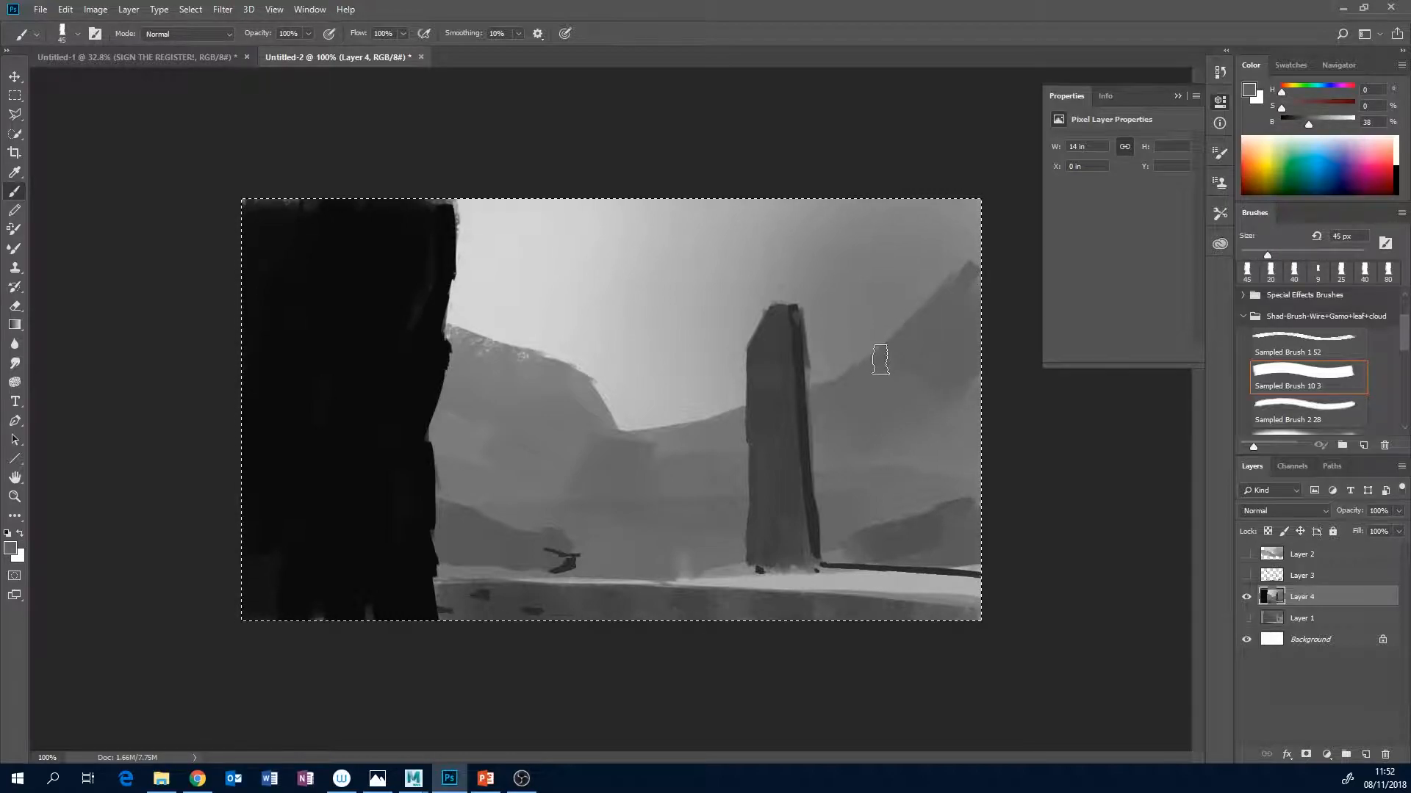
left_click_drag(734, 415, 687, 451)
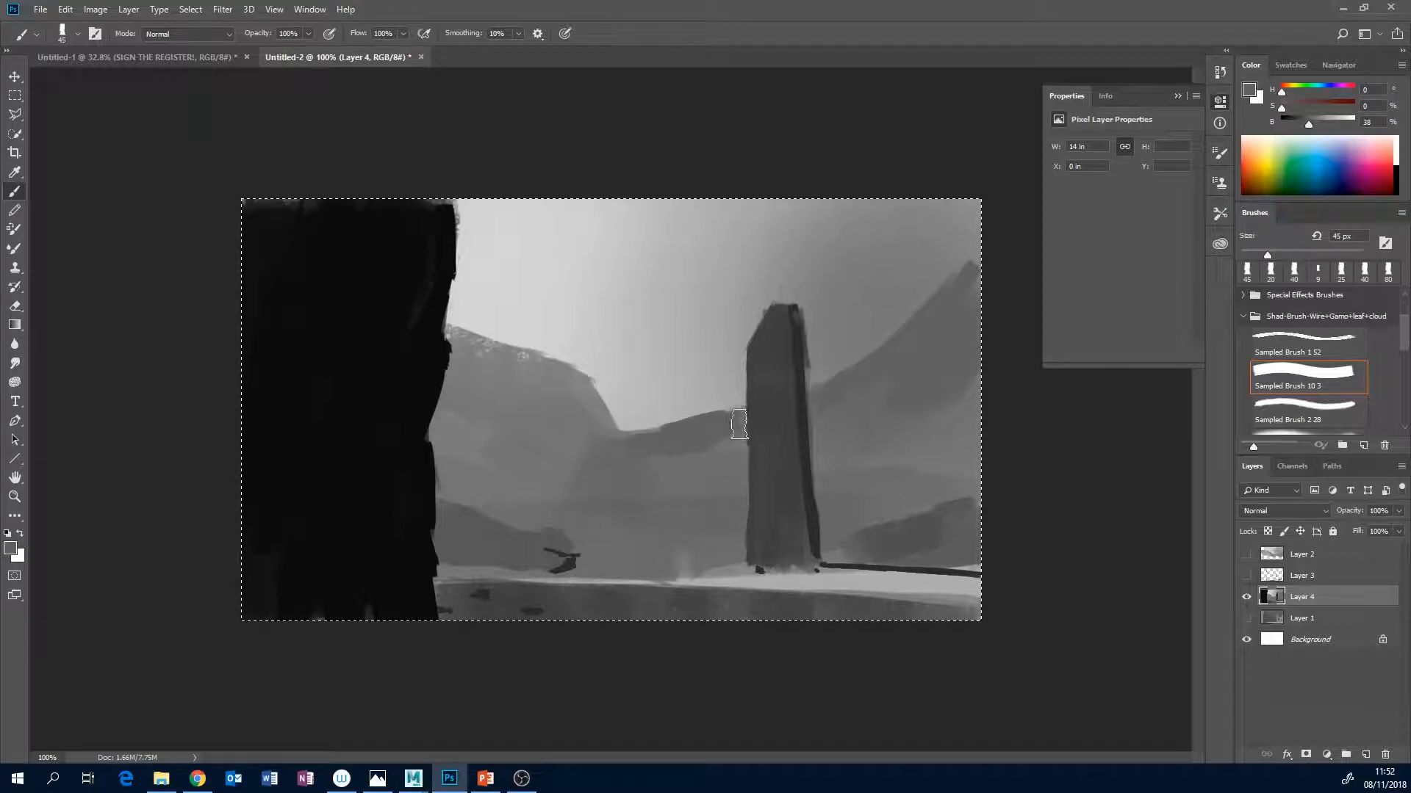
Sample the valley greys and repaint the left hill, the haze below it and the low bank at its foot.
left_click(725, 499, "alt")
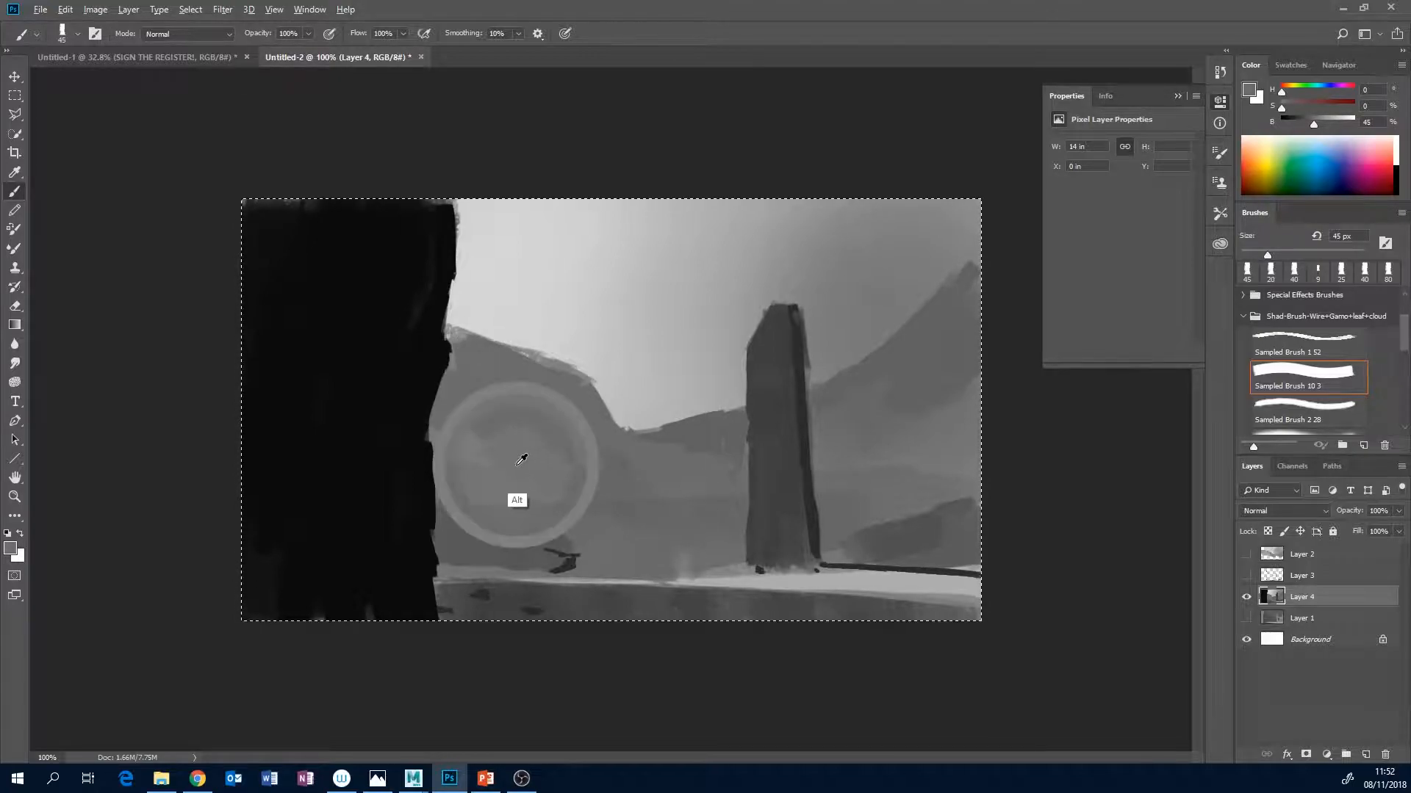
left_click(470, 527, "alt")
left_click_drag(541, 546, 576, 558)
Paint a dark bush mass at 22% brightness over the low mound to the right of the pillar.
left_click(732, 566, "alt")
left_click(890, 534, "alt")
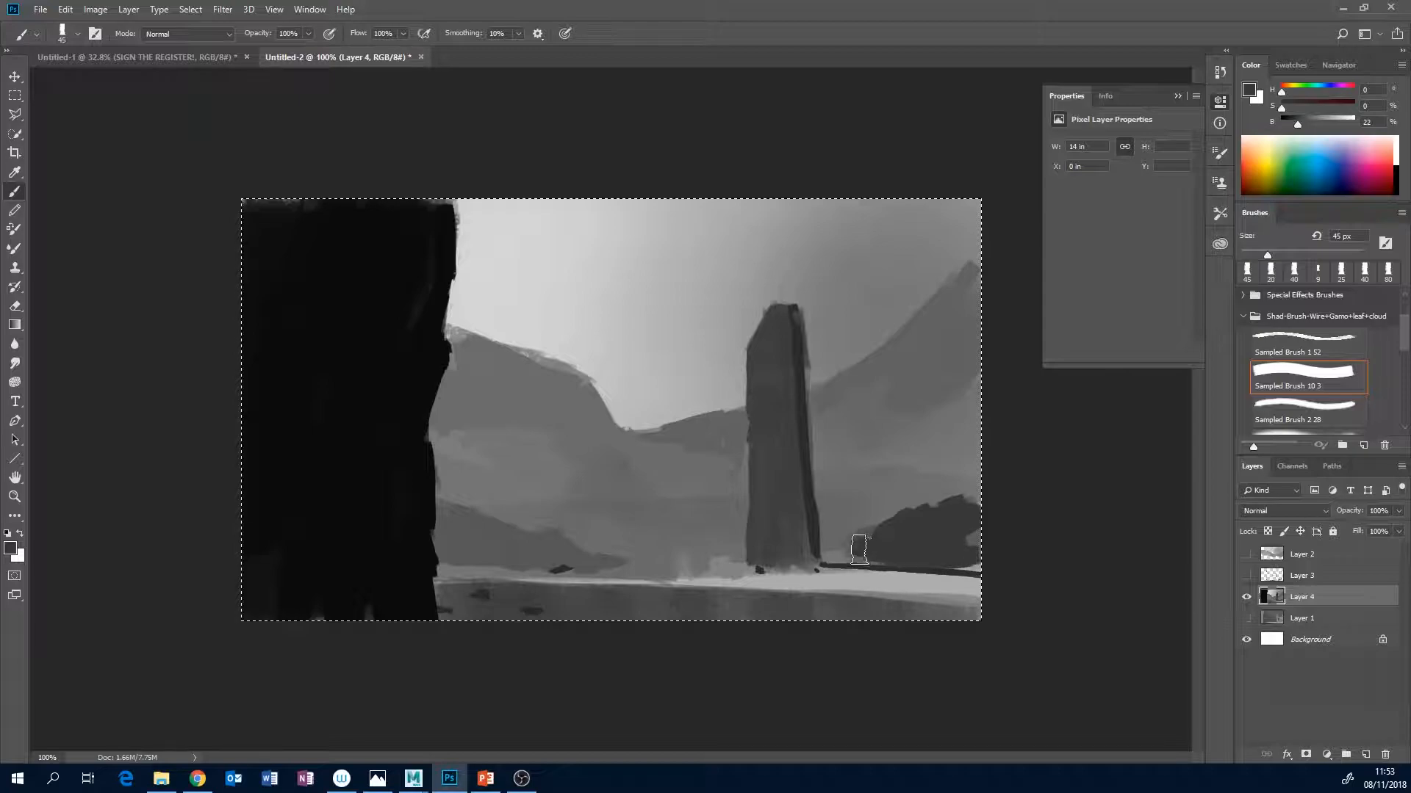
key("bracketleft")
Sample the right slope's grey, darken it to 33% brightness, and paint midground bushes along the bank with a 30 px brush.
left_click(937, 386, "alt")
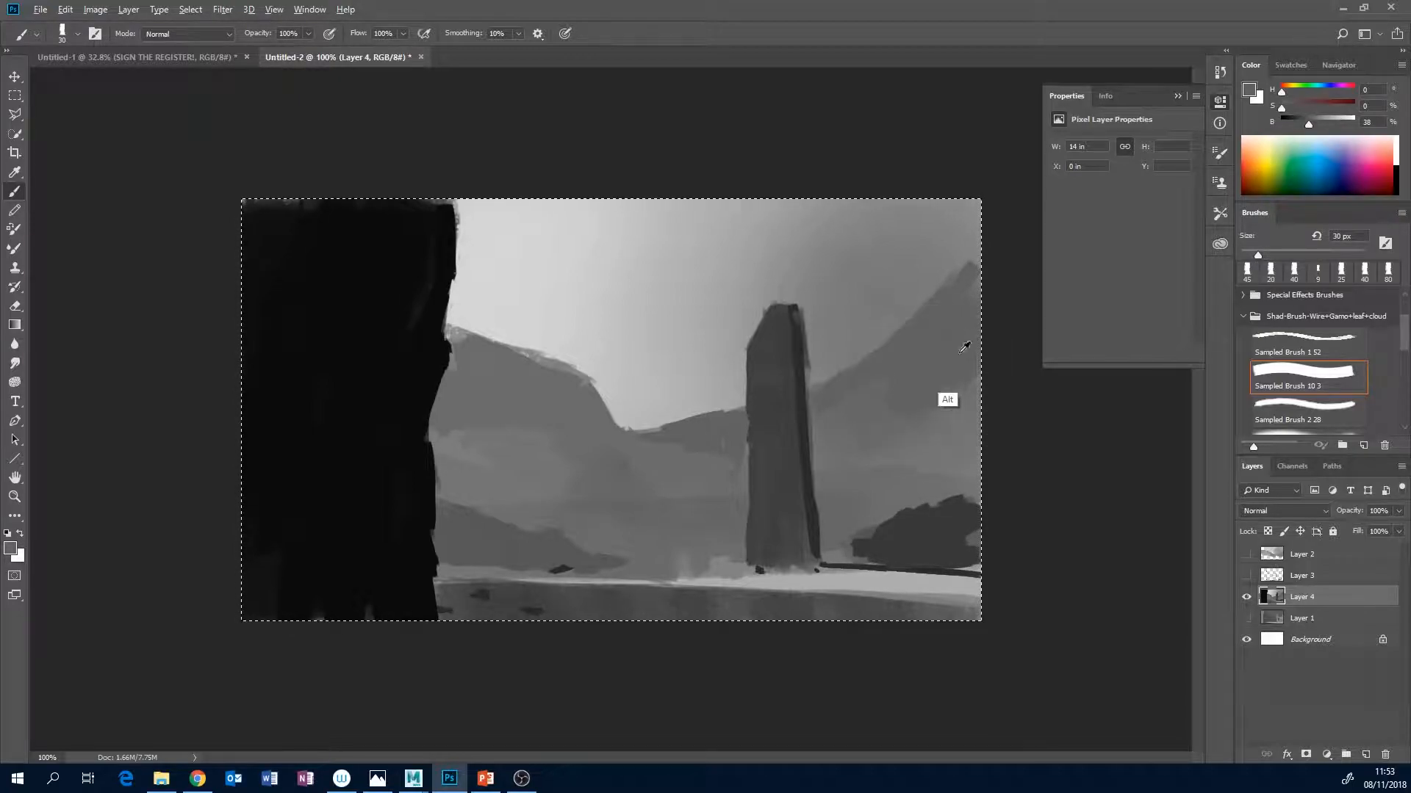
left_click_drag(1307, 129, 1304, 129)
left_click_drag(608, 544, 649, 551)
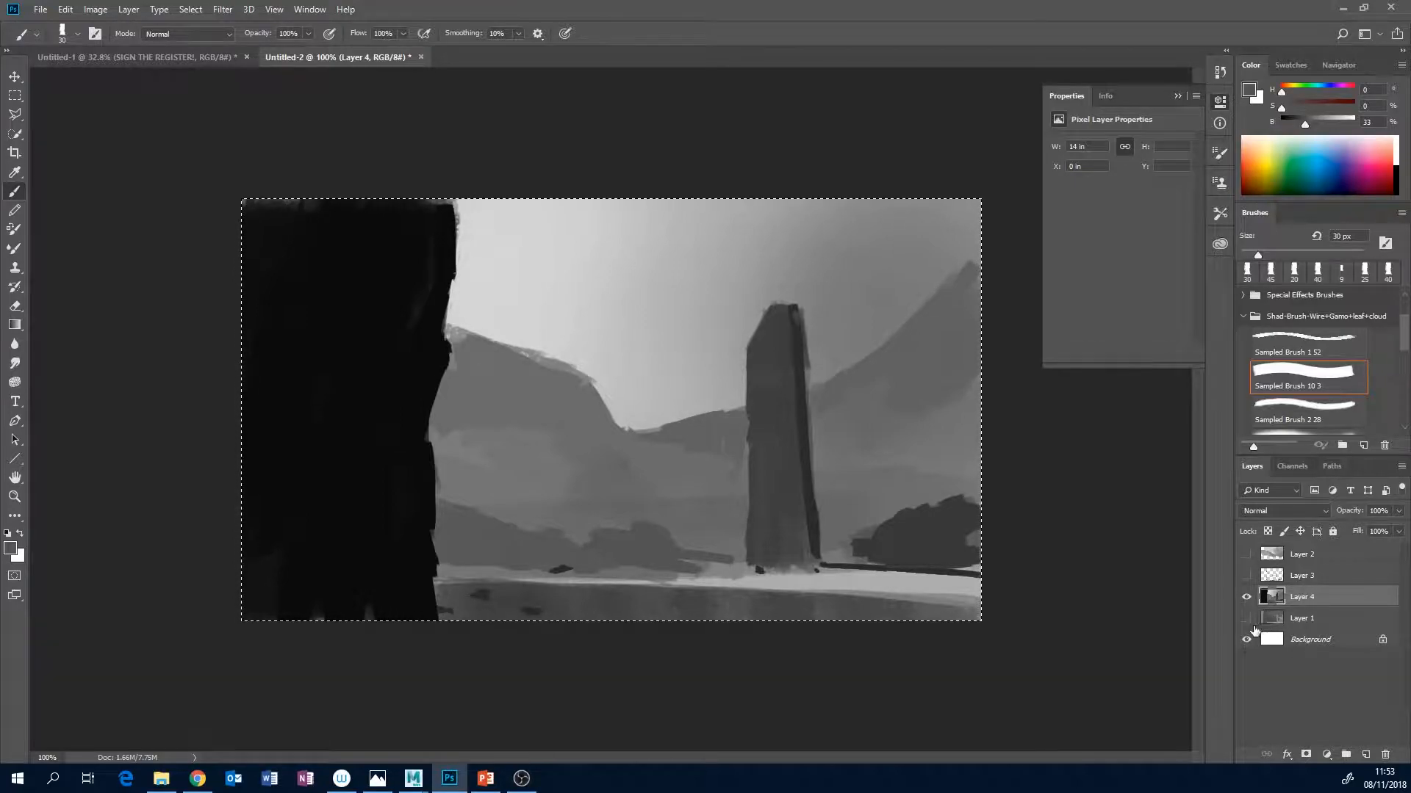
Compare the painting on Layer 4 with the 3D render on Layer 1 and the line art on Layer 3.
left_click(1247, 597)
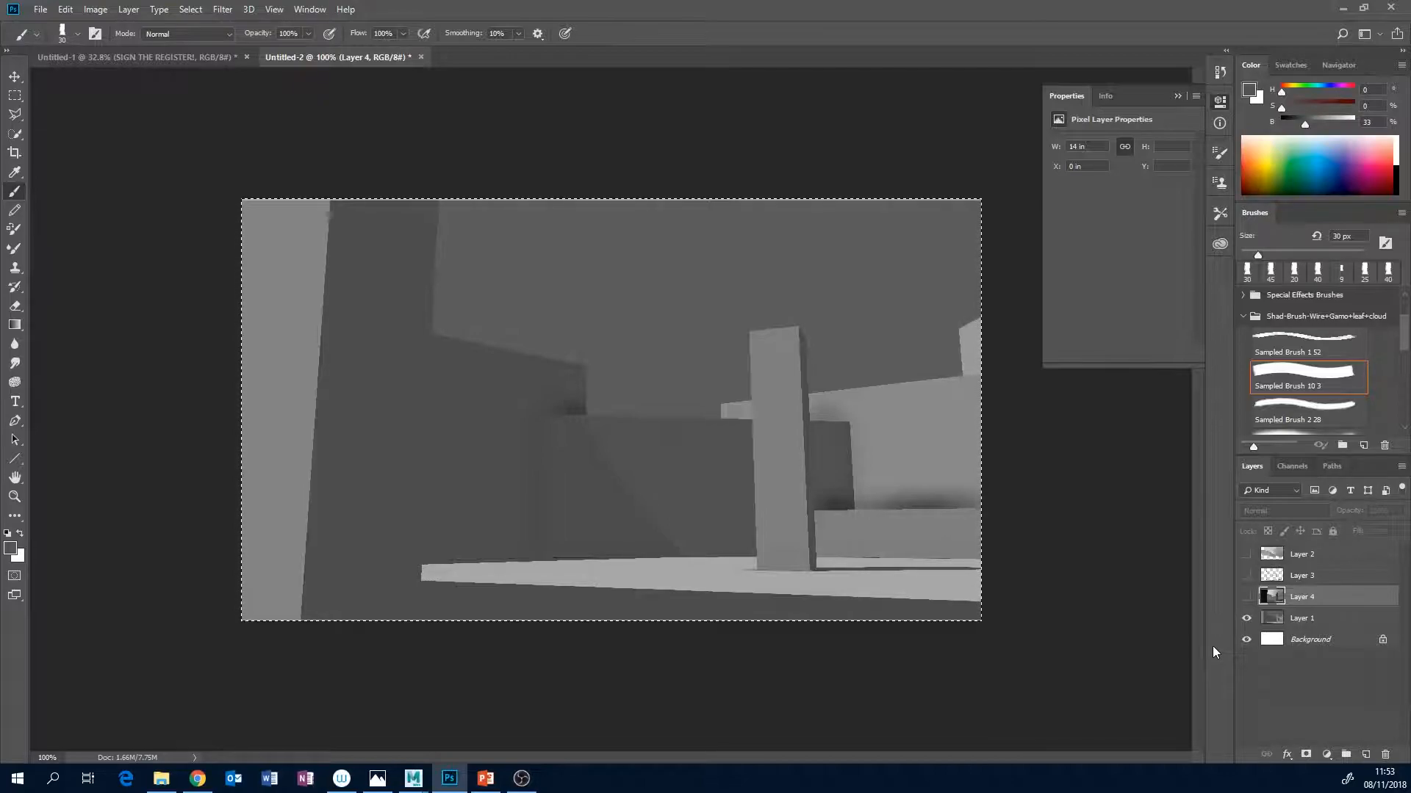
left_click(1245, 579)
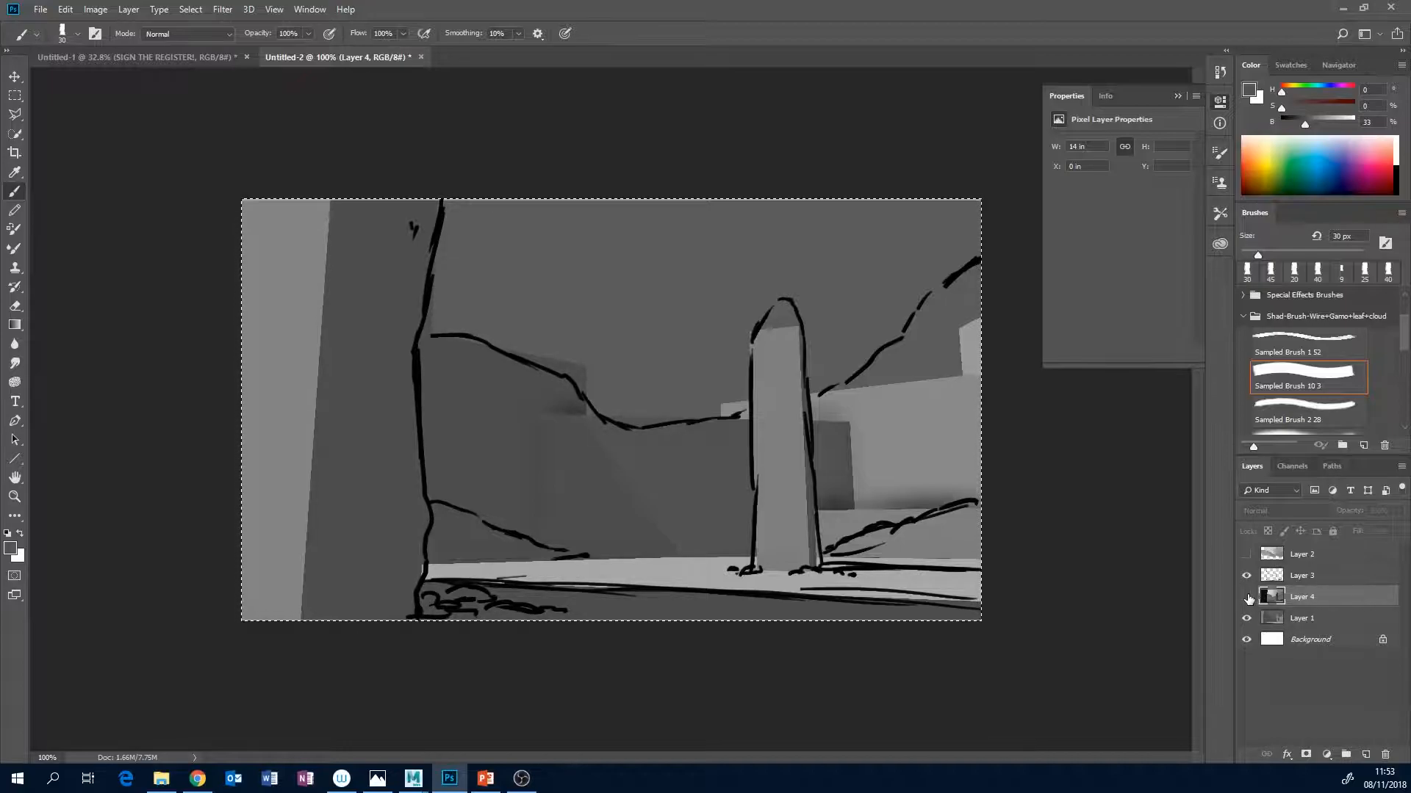
left_click(1246, 597)
left_click(1246, 575)
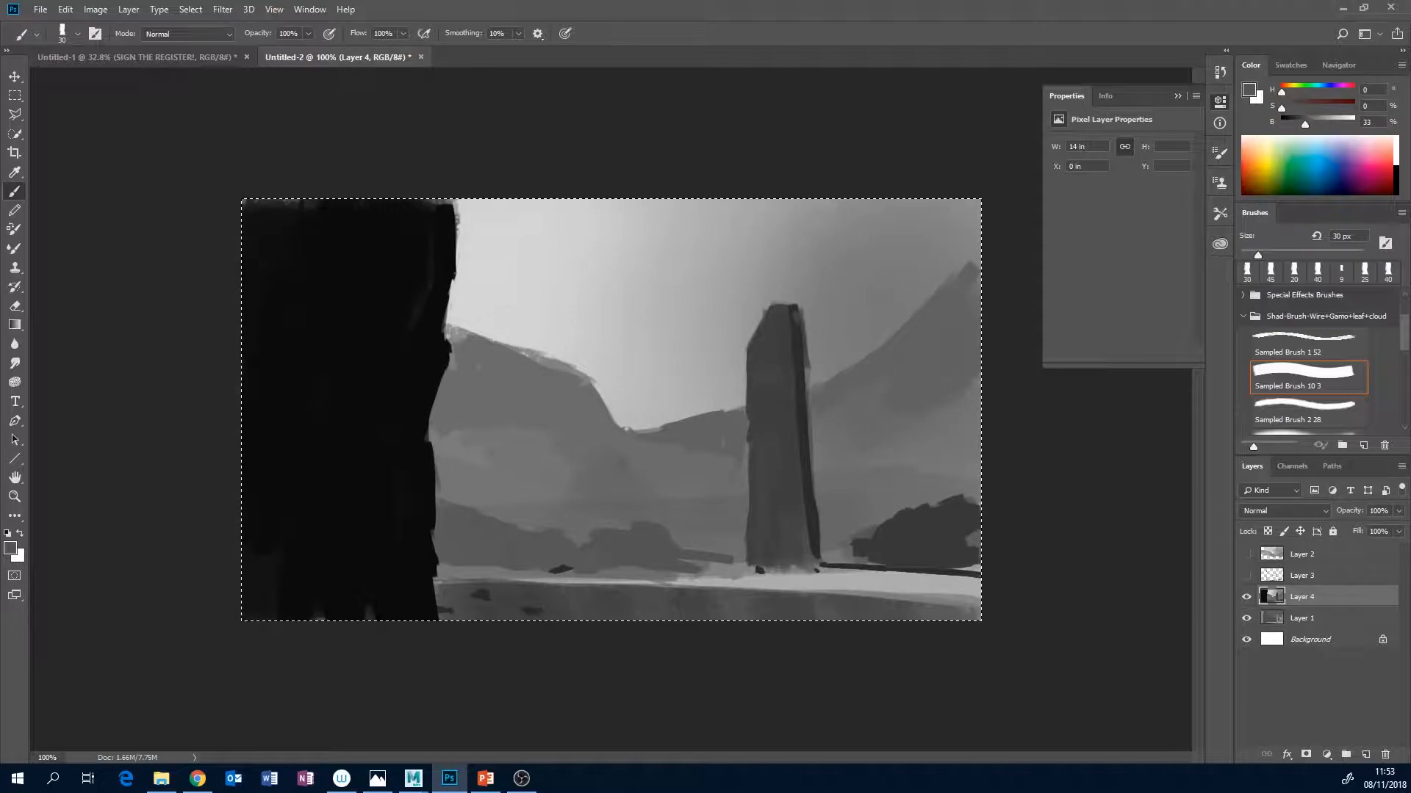
Check the painting as a thumbnail at 33.33% zoom and clear the canvas selection.
left_click(1340, 65)
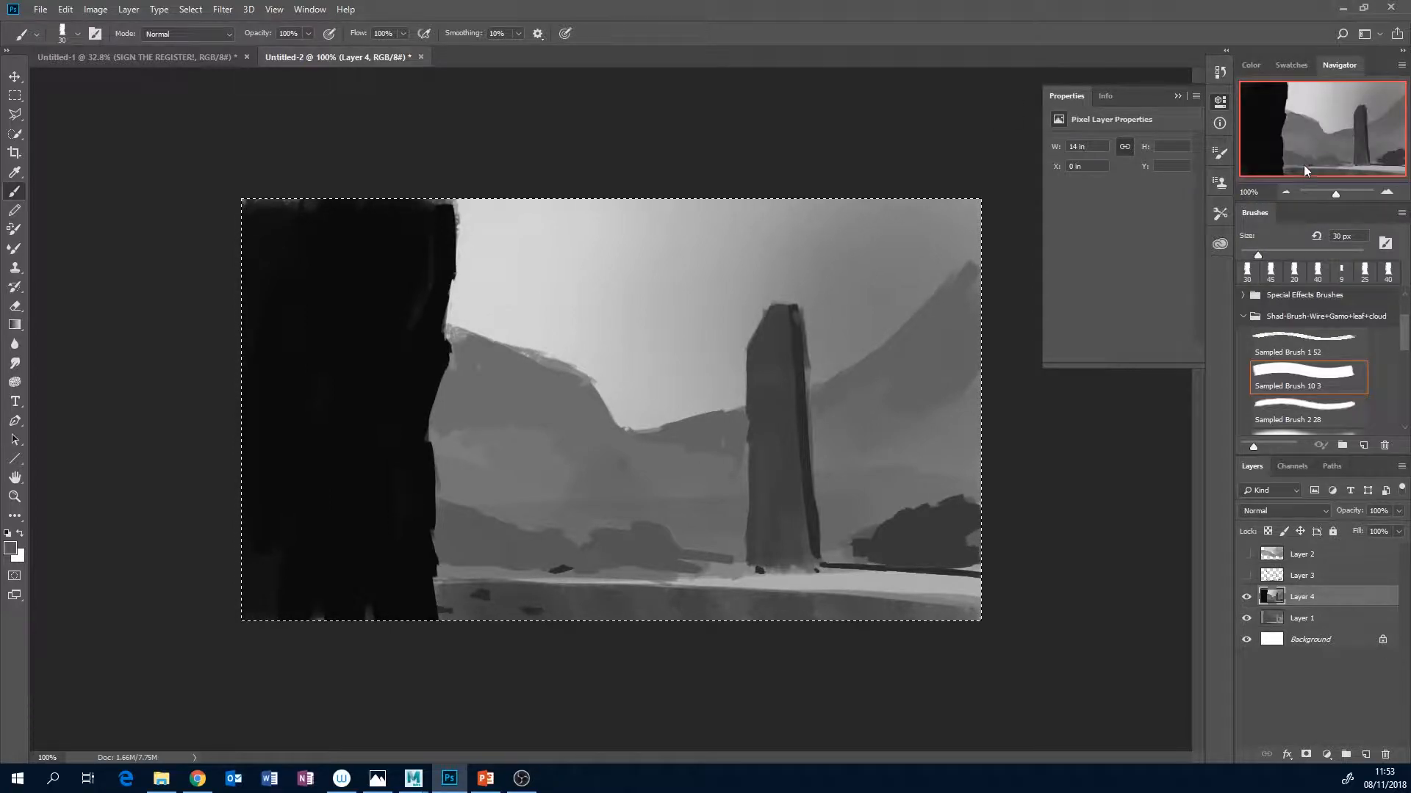
left_click(1285, 191)
left_click(1285, 192)
left_click(1285, 191)
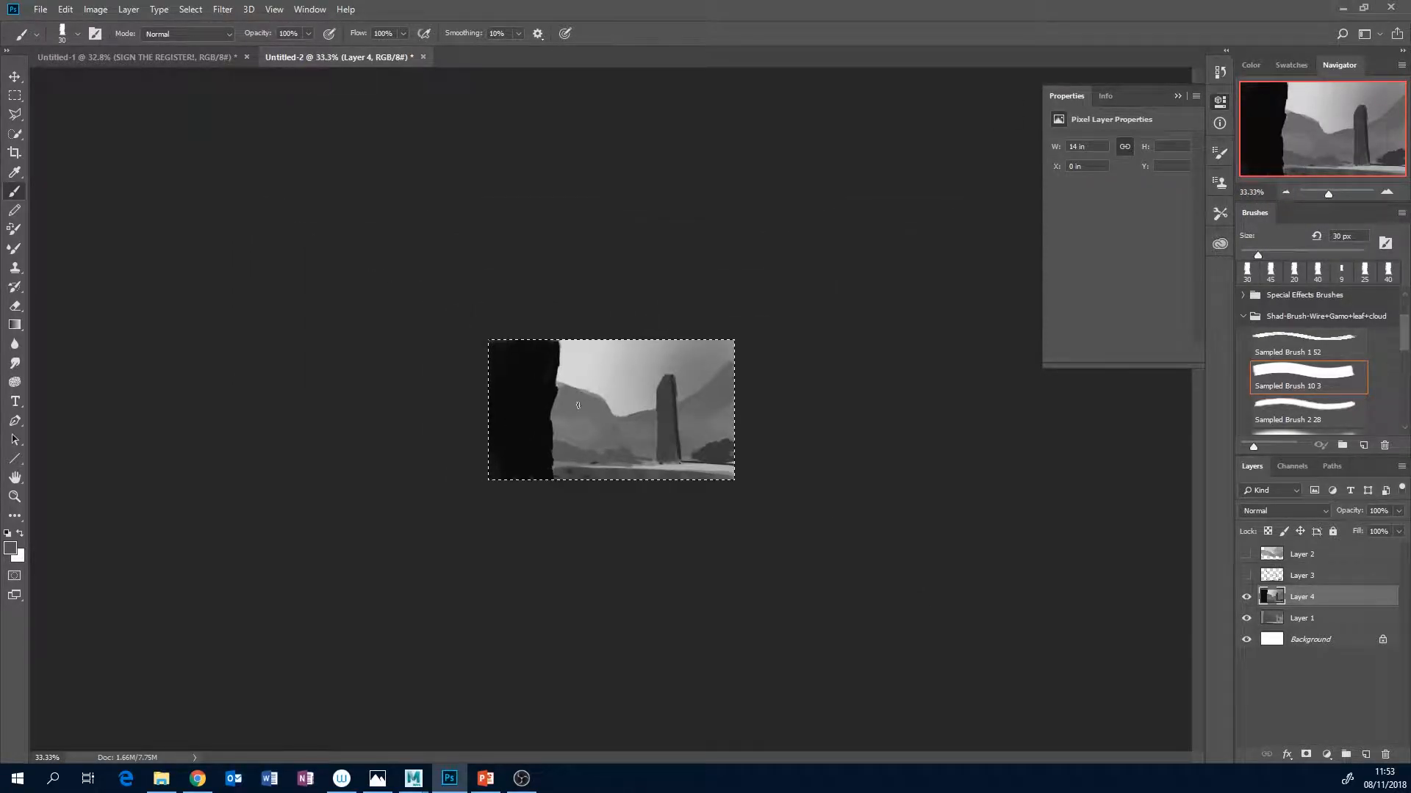
key("ctrl+d")
Switch to the blockout scene in Maya and select the persp camera with its channel values shown.
mouse_move(413, 778)
left_click(514, 704)
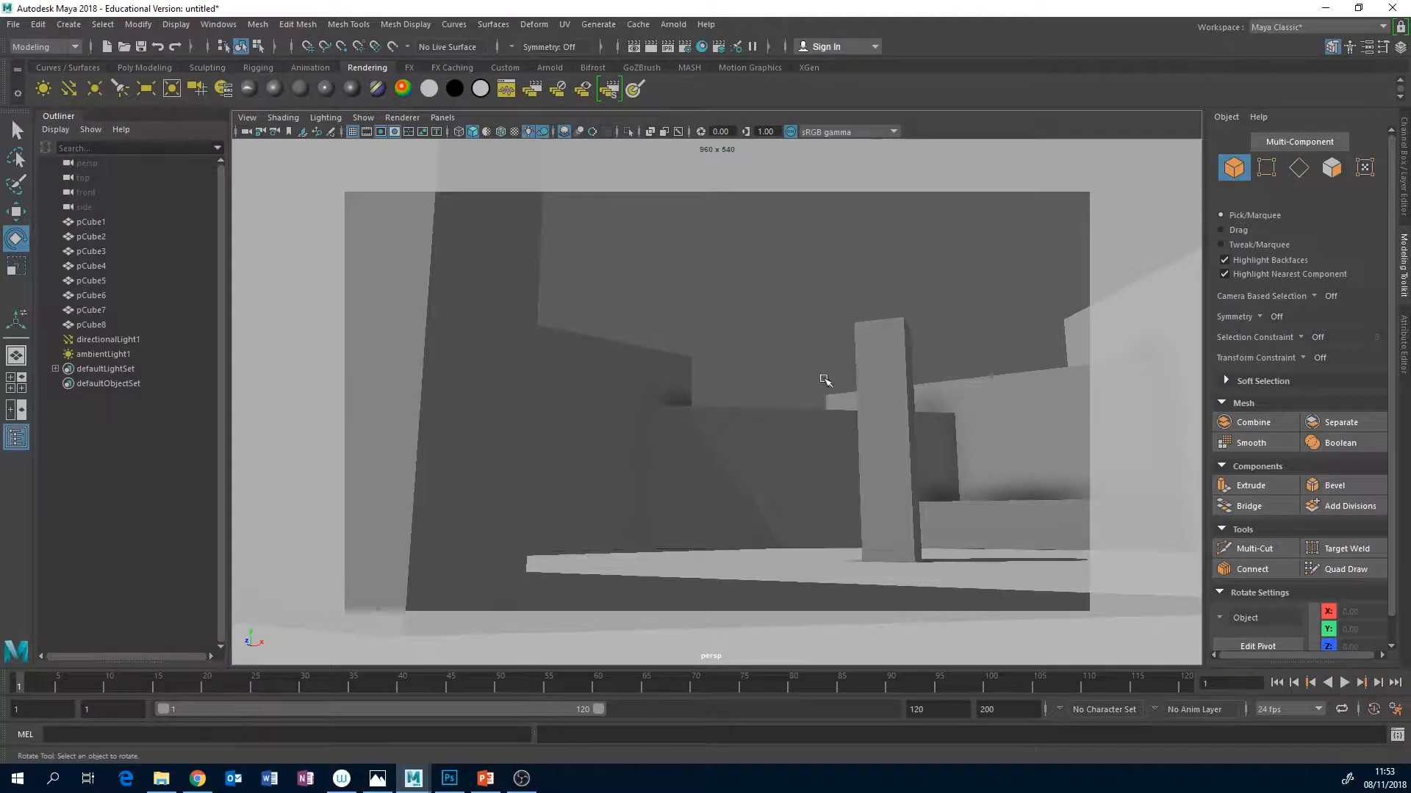
left_click_drag(938, 438, 860, 432, "alt")
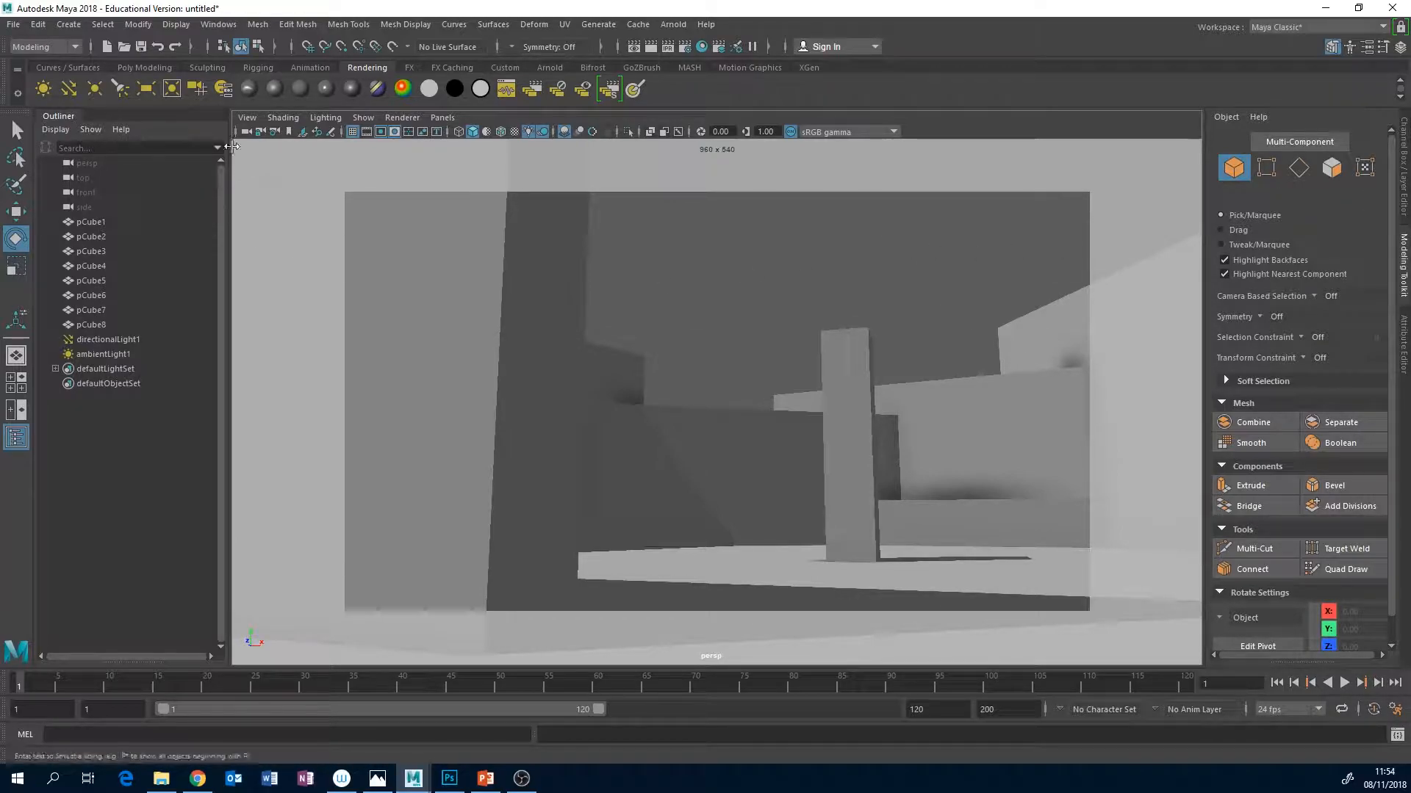
left_click(243, 135)
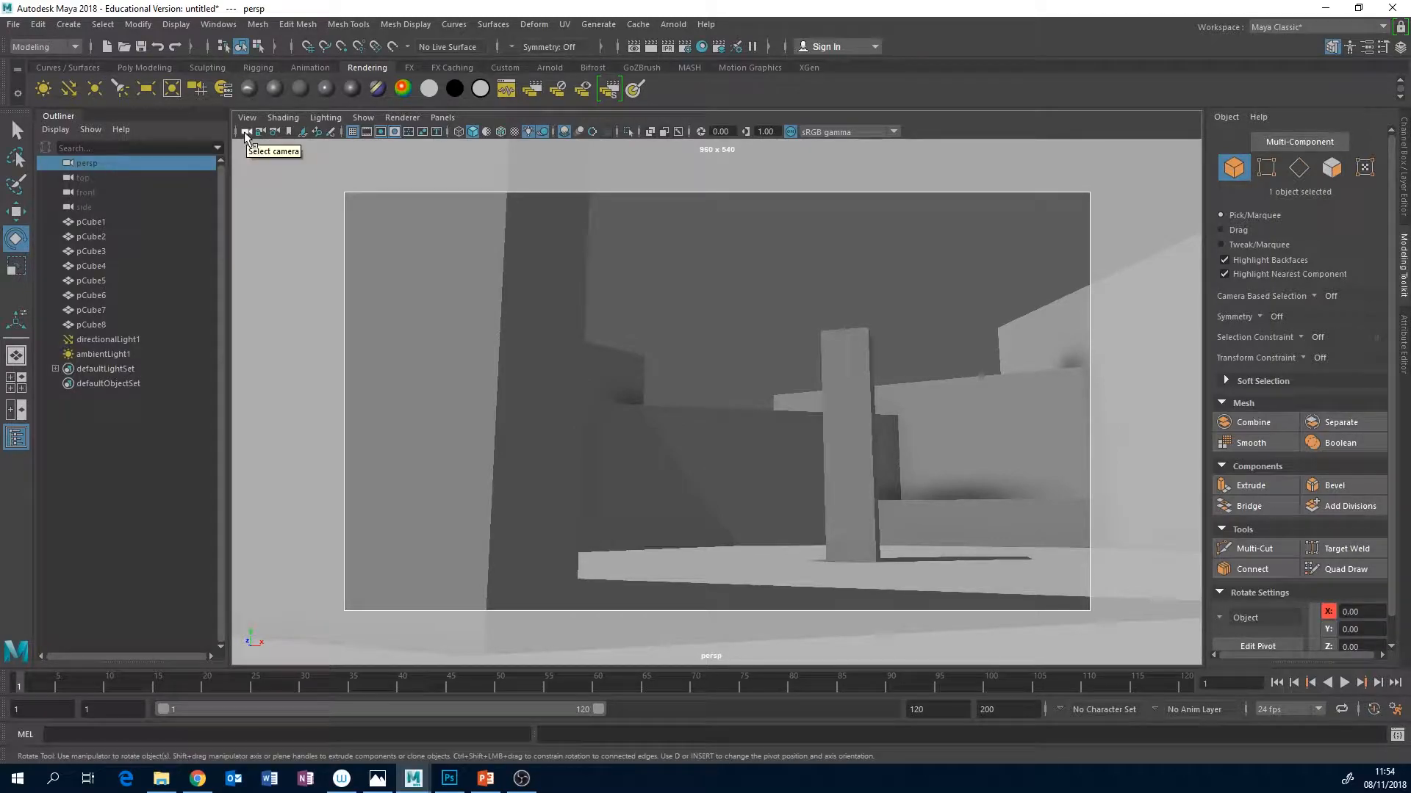
left_click(1403, 197)
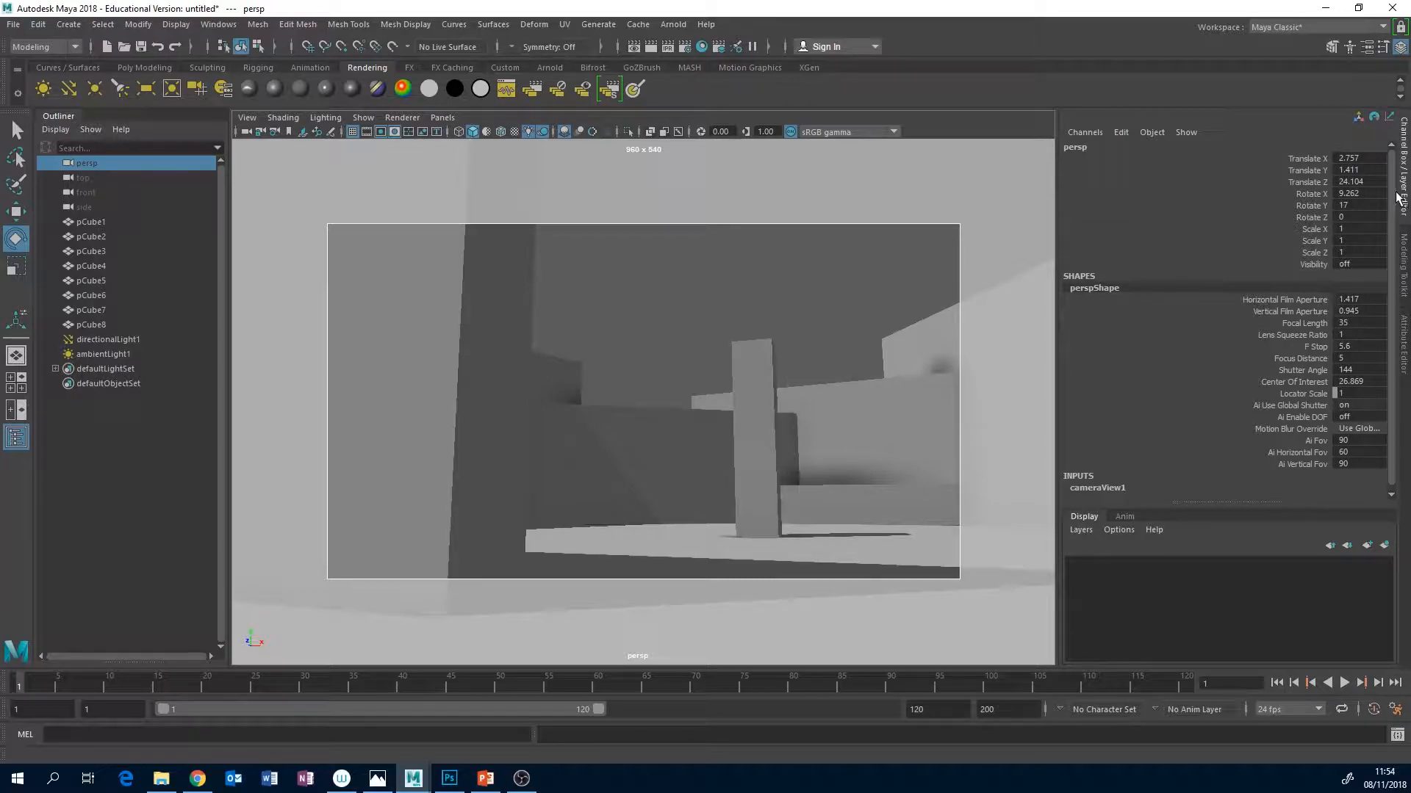
left_click(1403, 338)
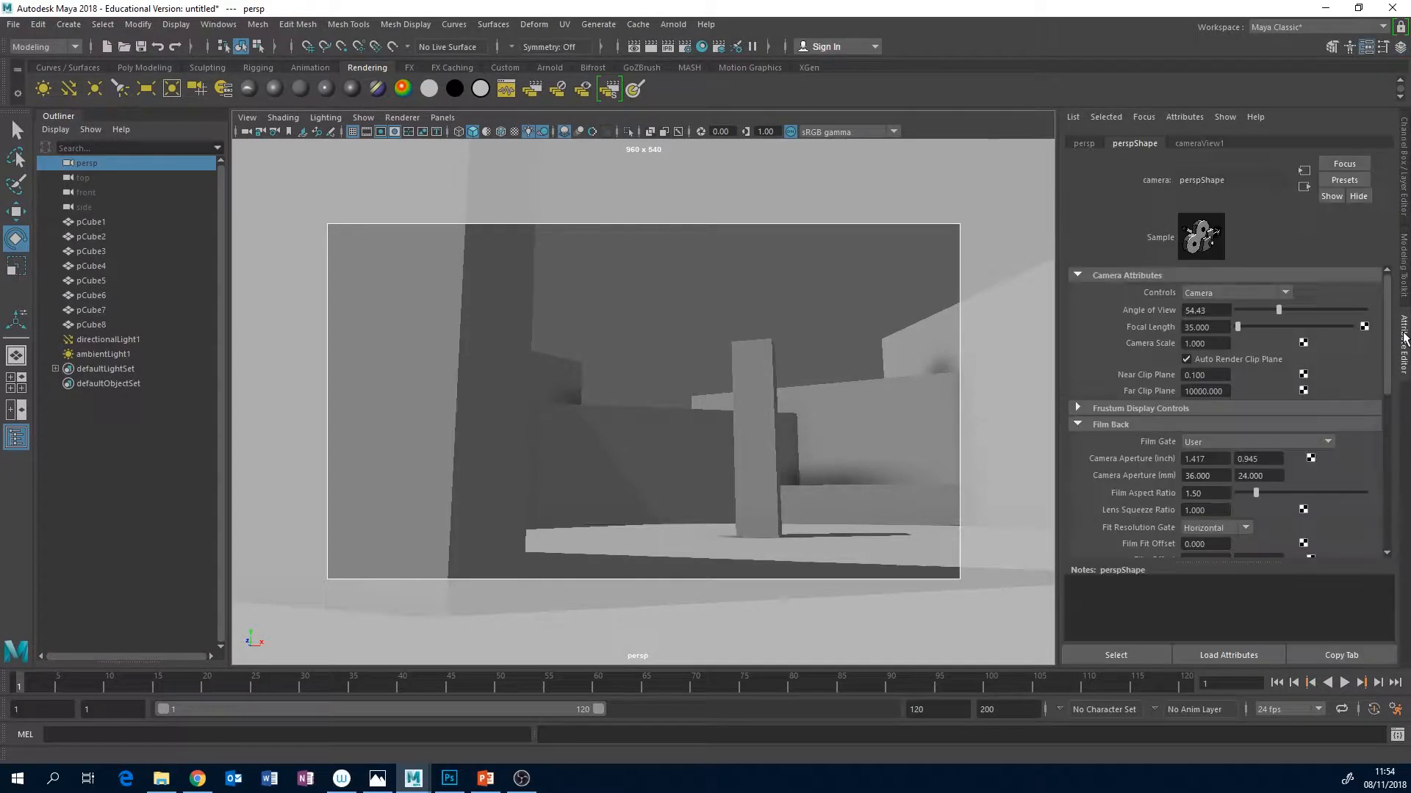
left_click(1403, 176)
Widen the persp camera's lens to a focal length of 14.3 and reframe the pillar from a low angle.
left_click(1315, 323)
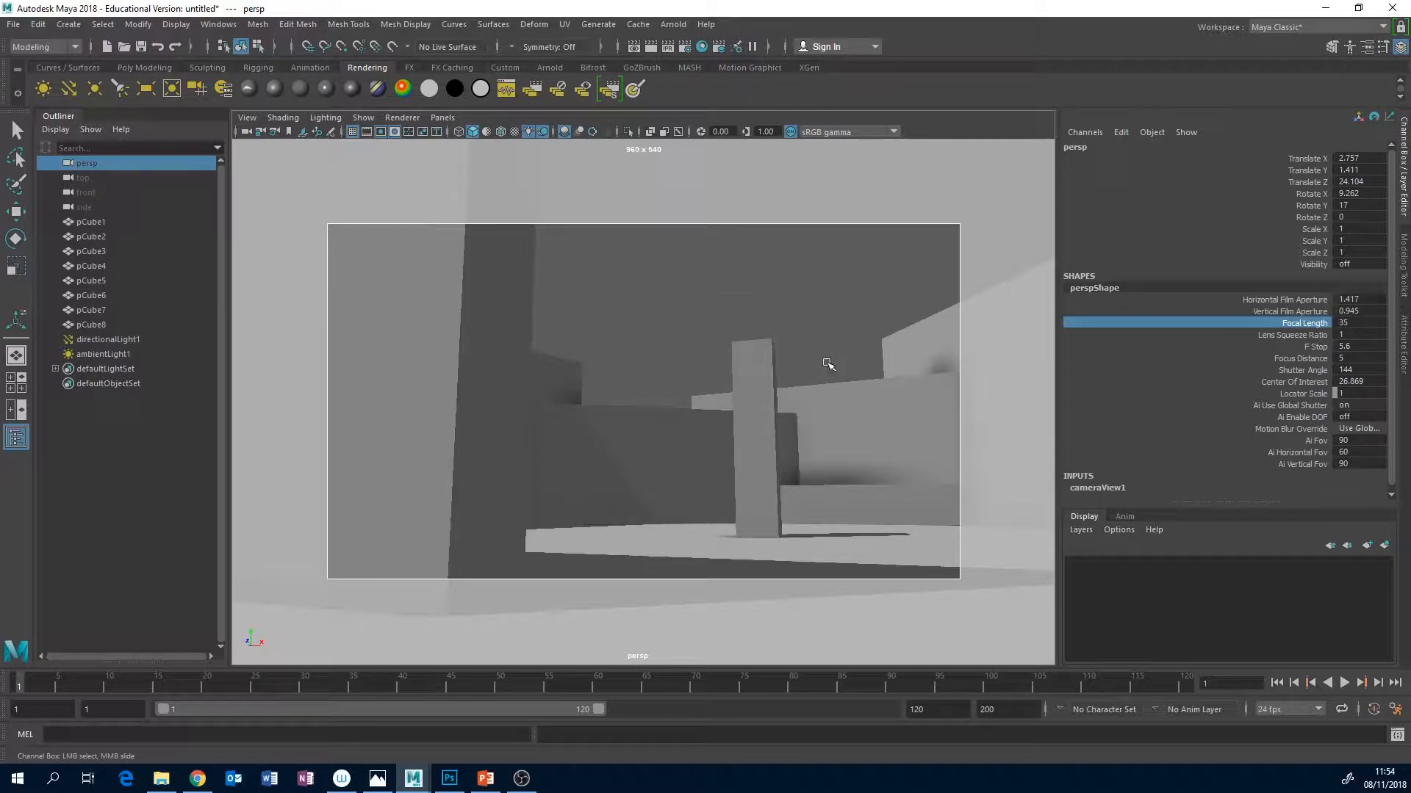
middle_click_drag(834, 363, 680, 375)
right_click_drag(621, 406, 728, 376, "alt")
left_click_drag(729, 376, 725, 368, "alt")
middle_click_drag(724, 369, 727, 401, "alt")
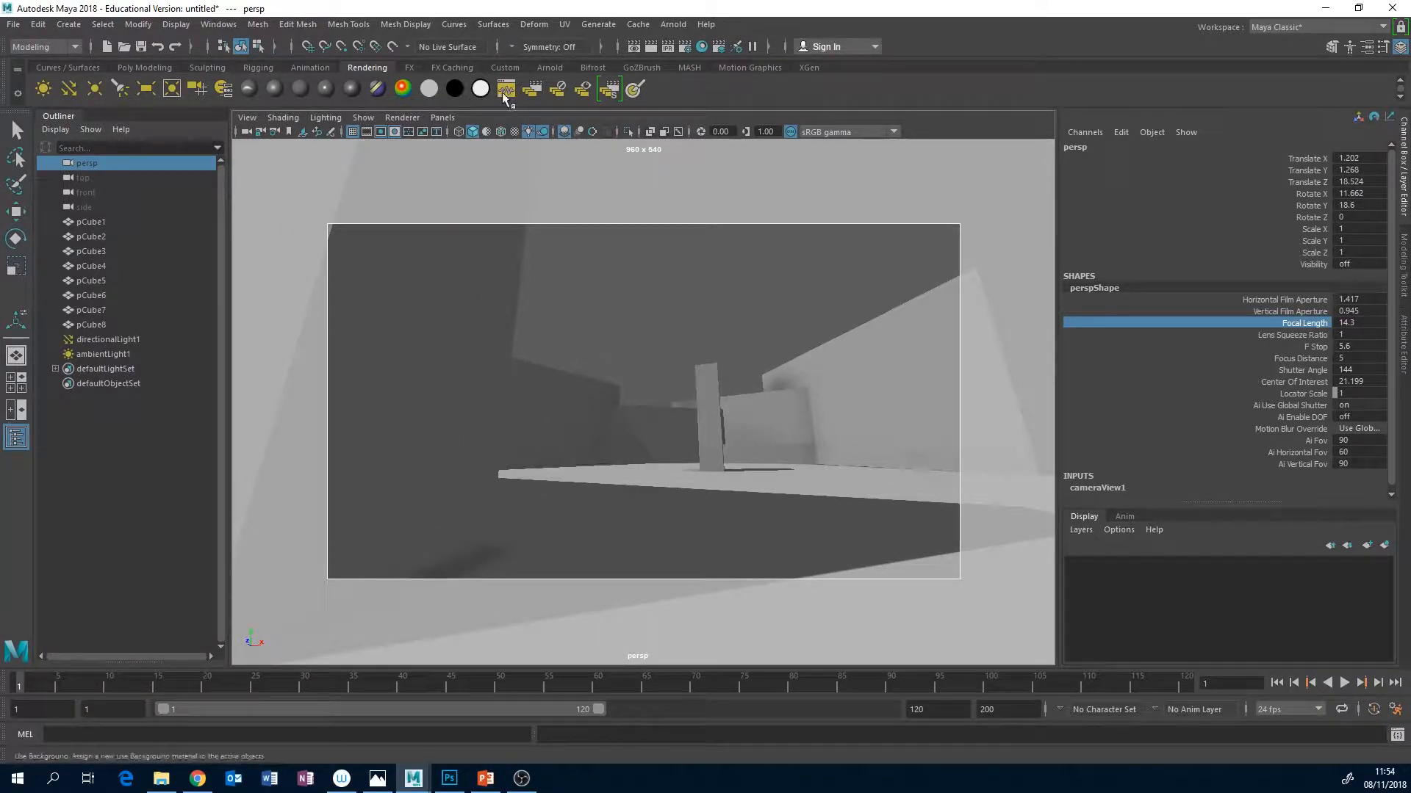
left_click(499, 128)
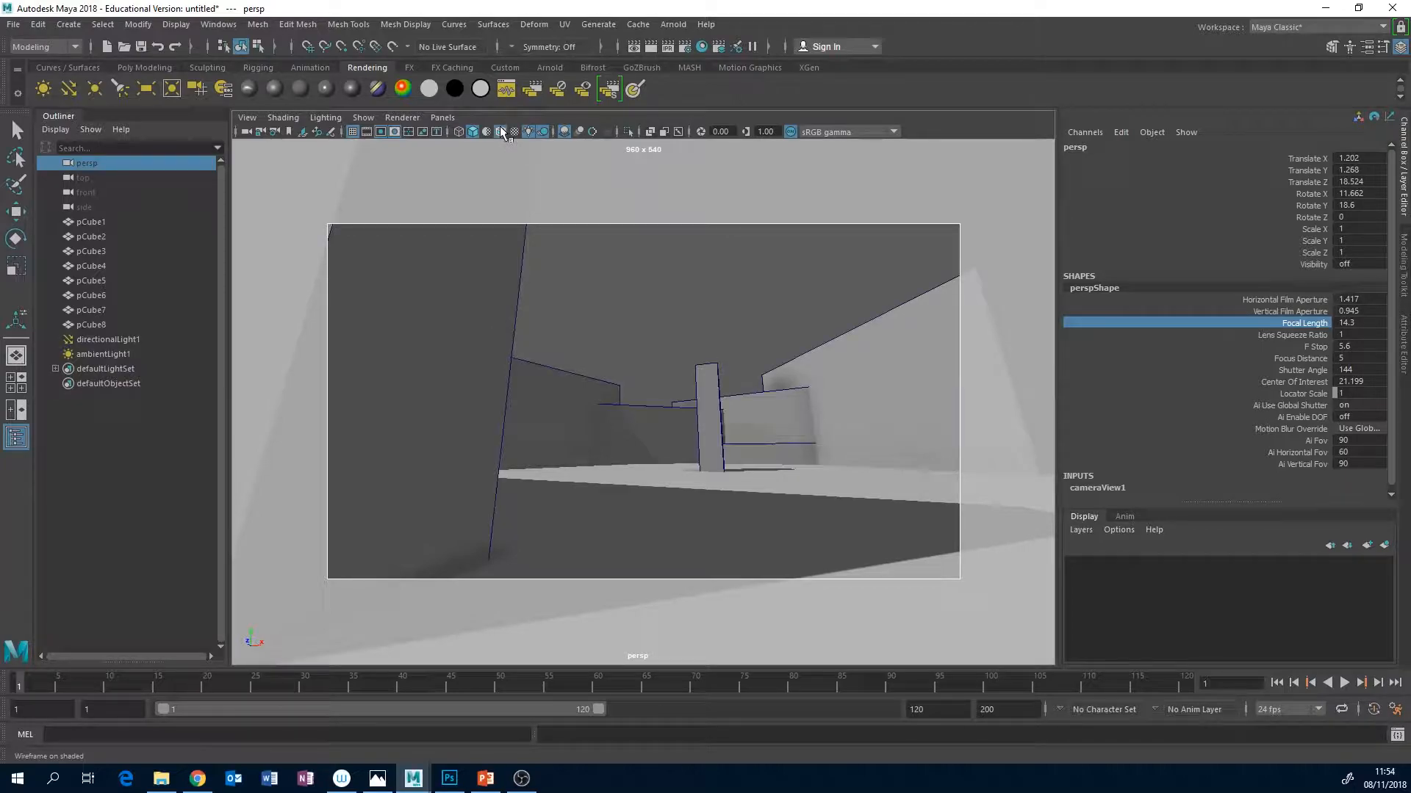
left_click(499, 130)
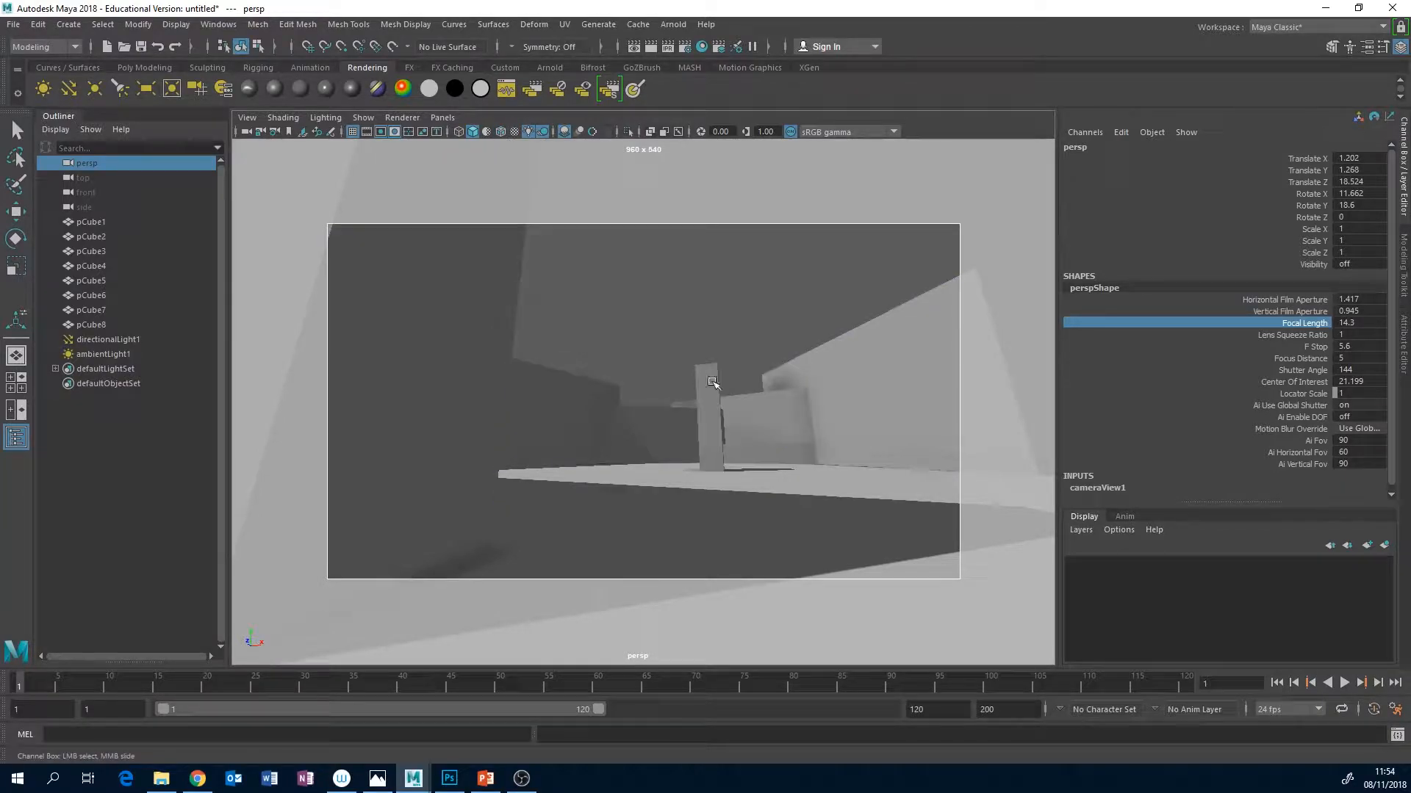
Lengthen the persp camera's focal length to 90.1 and reframe the pillar and floor slab.
mouse_move(706, 383)
middle_mouse_down()
mouse_move(850, 369)
mouse_move(805, 367)
middle_mouse_up()
right_click_drag(683, 391, 560, 401, "alt")
left_click_drag(723, 363, 726, 381, "alt")
middle_click_drag(726, 380, 721, 356, "alt")
left_click_drag(691, 359, 713, 361, "alt")
middle_click_drag(713, 361, 677, 353, "alt")
left_click_drag(676, 352, 664, 352, "alt")
right_click_drag(663, 351, 778, 346, "alt")
middle_click_drag(785, 382, 721, 331)
left_click_drag(721, 331, 700, 374, "alt")
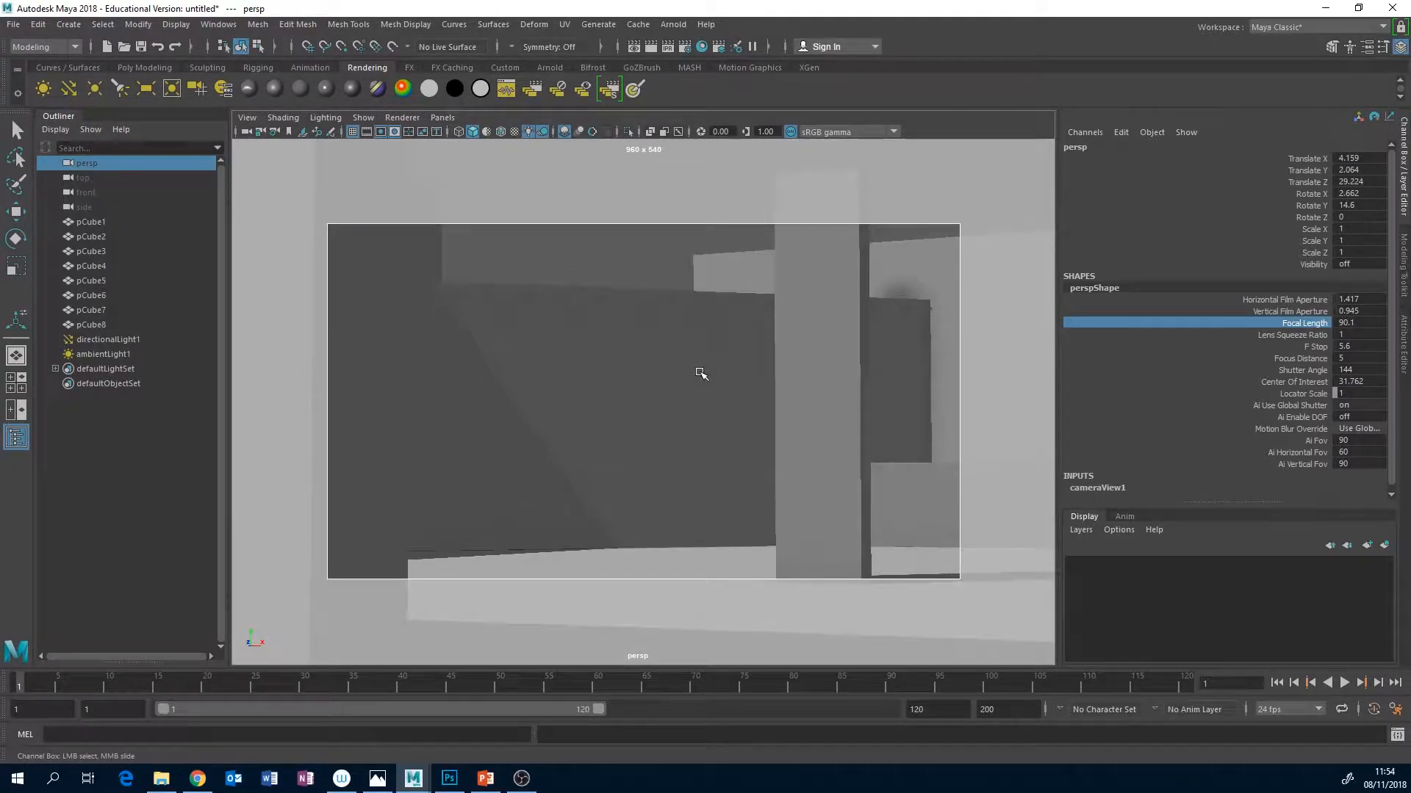
middle_click_drag(700, 374, 696, 328, "alt")
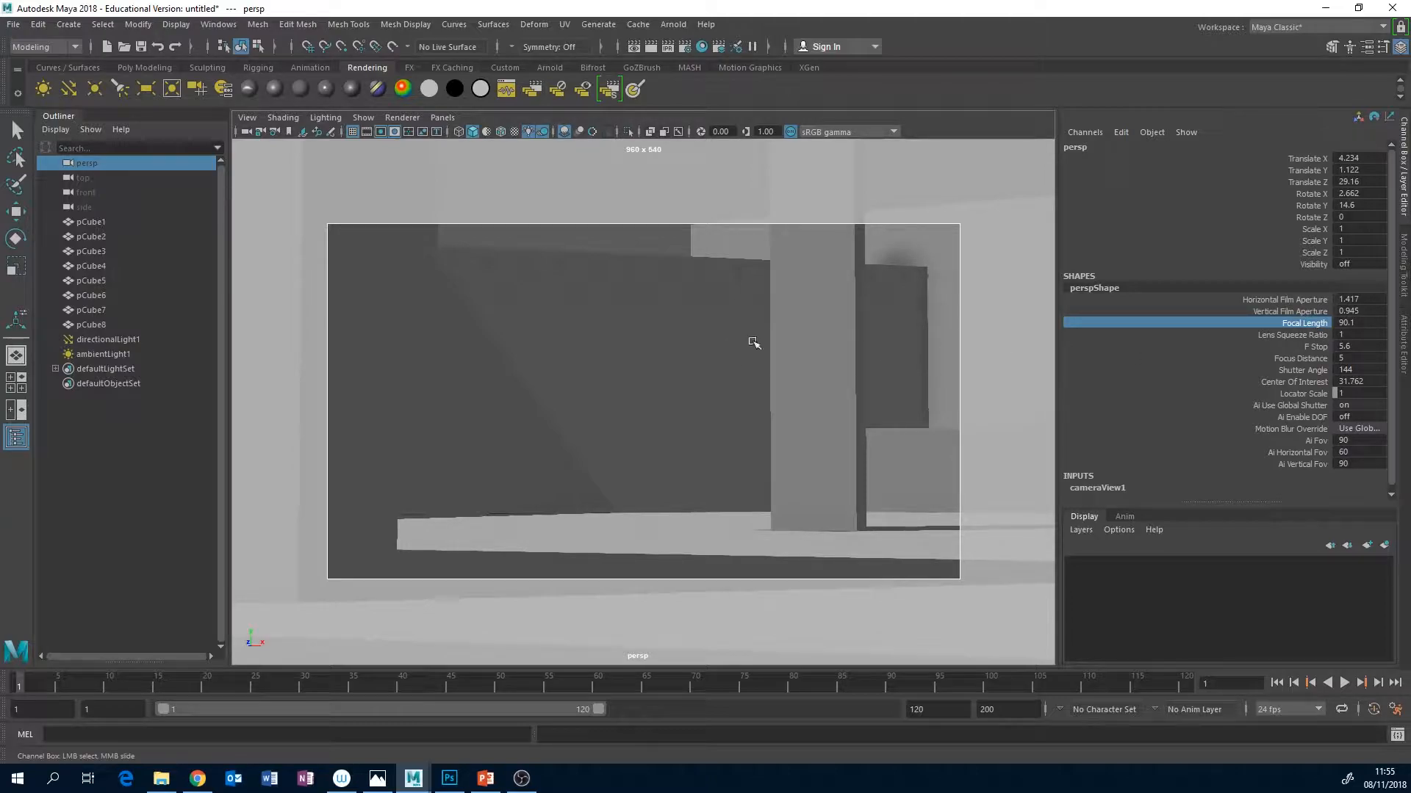
Examine the blockout through the long lens from low and raised viewpoints around the pillar.
middle_click_drag(823, 335, 850, 337, "alt")
left_click_drag(842, 337, 815, 375, "alt")
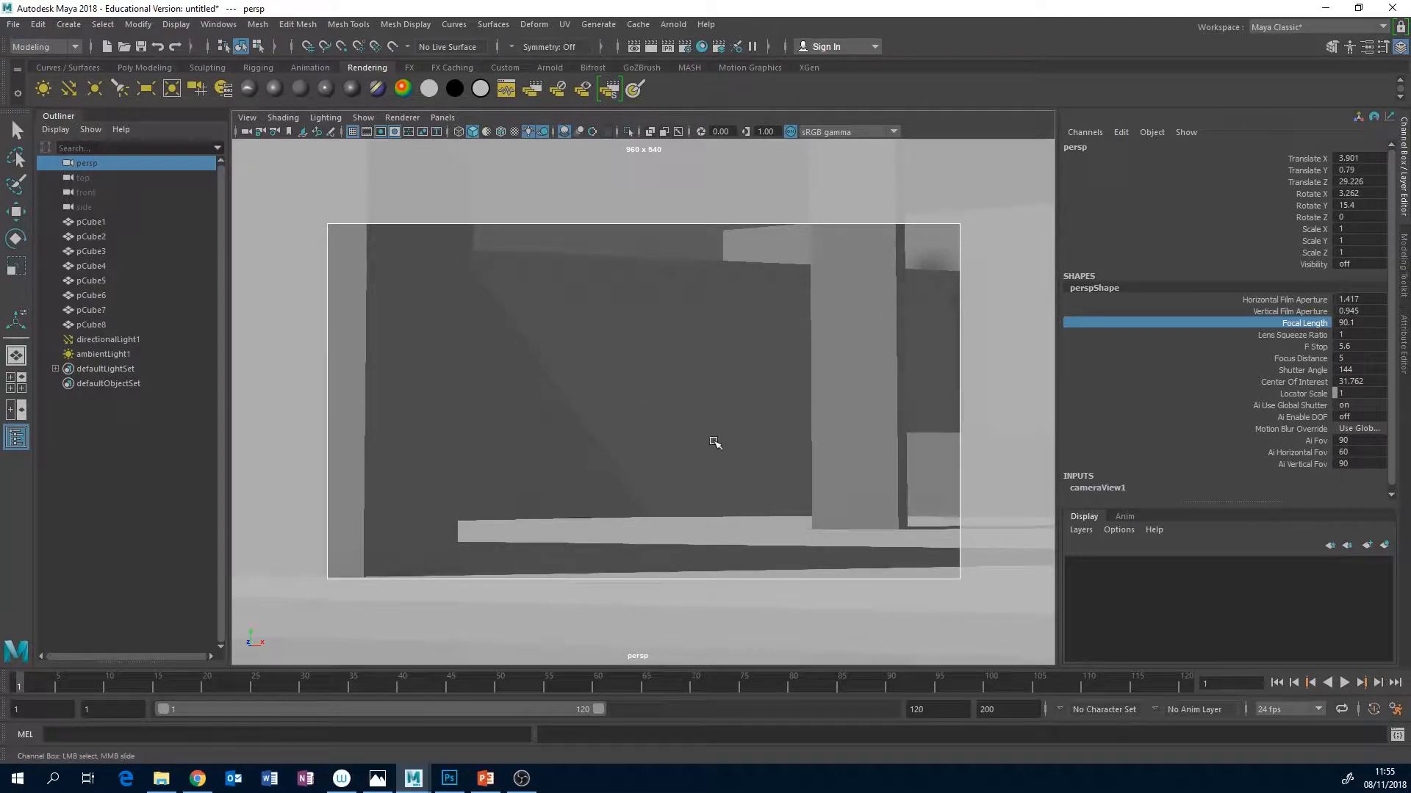
left_click_drag(550, 314, 545, 350, "alt")
middle_click_drag(623, 359, 599, 319, "alt")
right_click_drag(684, 362, 560, 362, "alt")
middle_click_drag(647, 360, 638, 354, "alt")
left_click_drag(637, 354, 666, 359, "alt")
right_click_drag(664, 358, 699, 343, "alt")
middle_click_drag(604, 413, 617, 343, "alt")
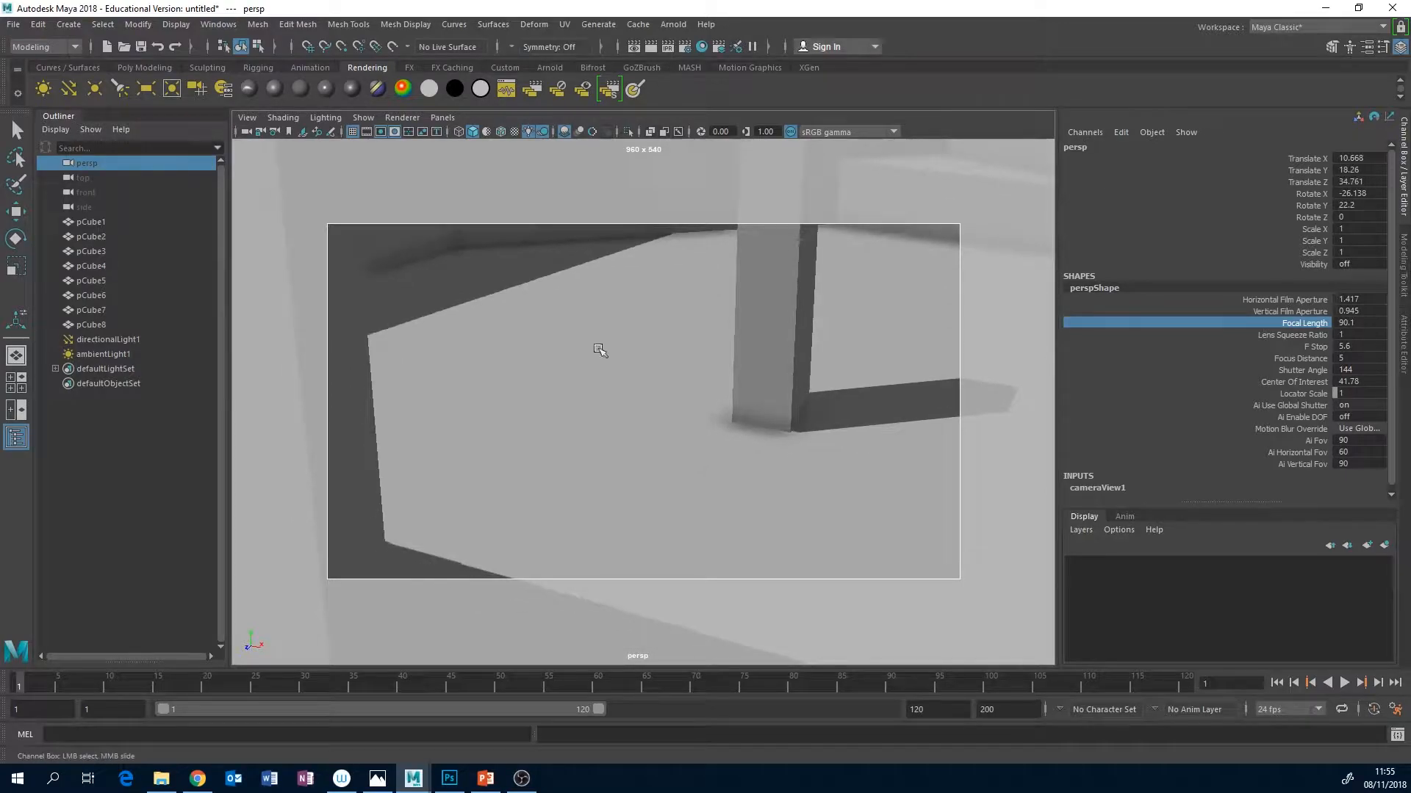
right_click_drag(689, 356, 607, 360, "alt")
middle_click_drag(609, 350, 737, 482, "alt")
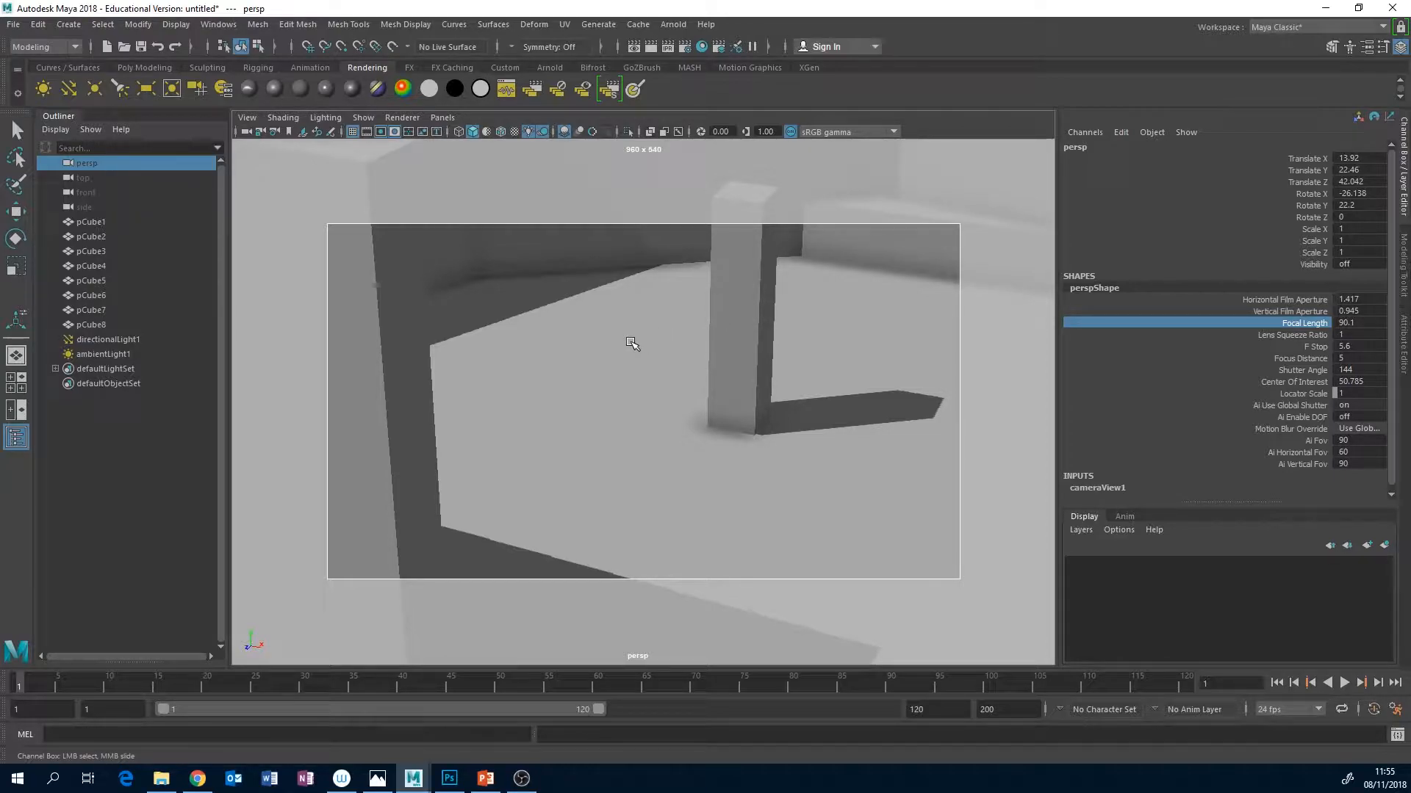
Switch to Chrome and open the Flickr site in a new tab.
mouse_move(452, 779)
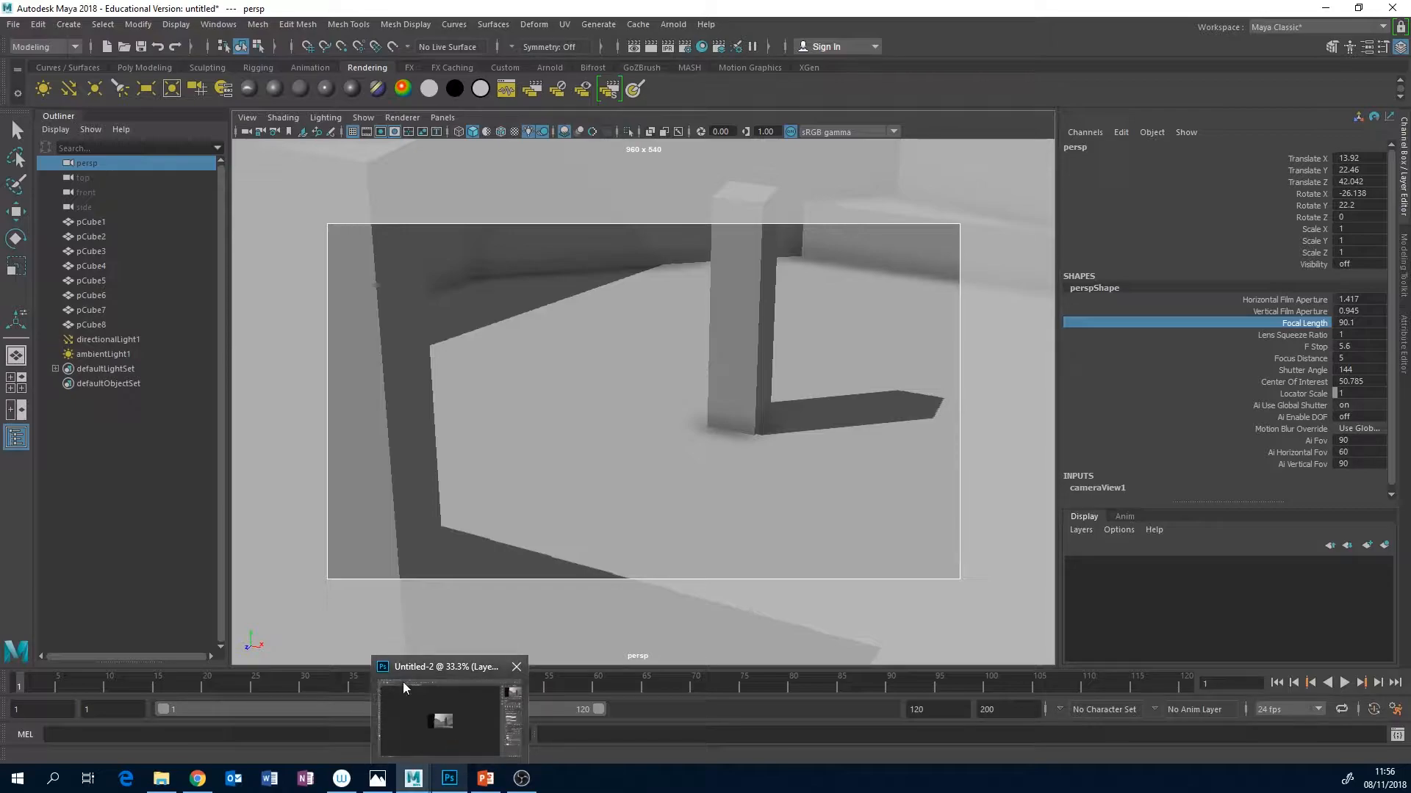
mouse_move(519, 780)
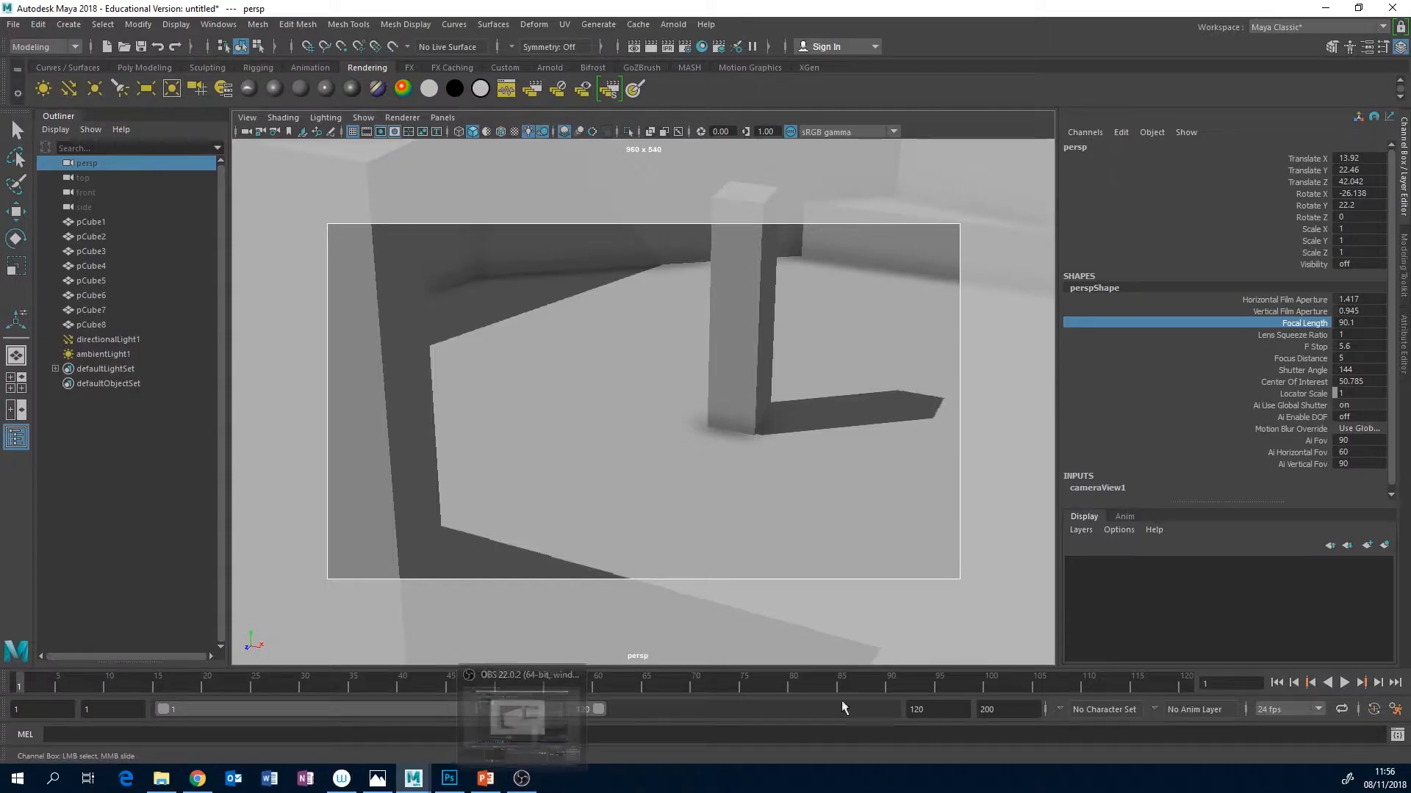
left_click(205, 784)
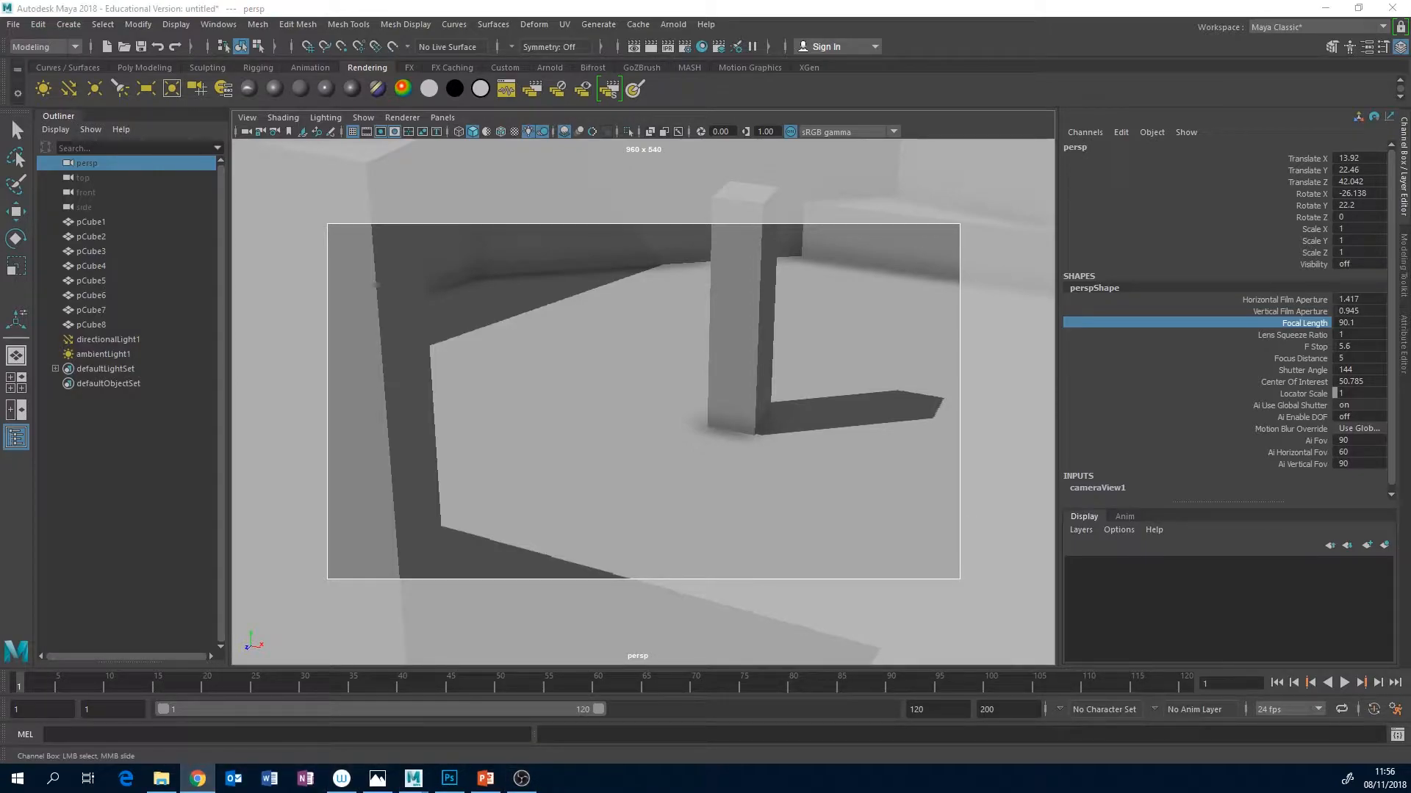
left_click_drag(1410, 180, 832, 97)
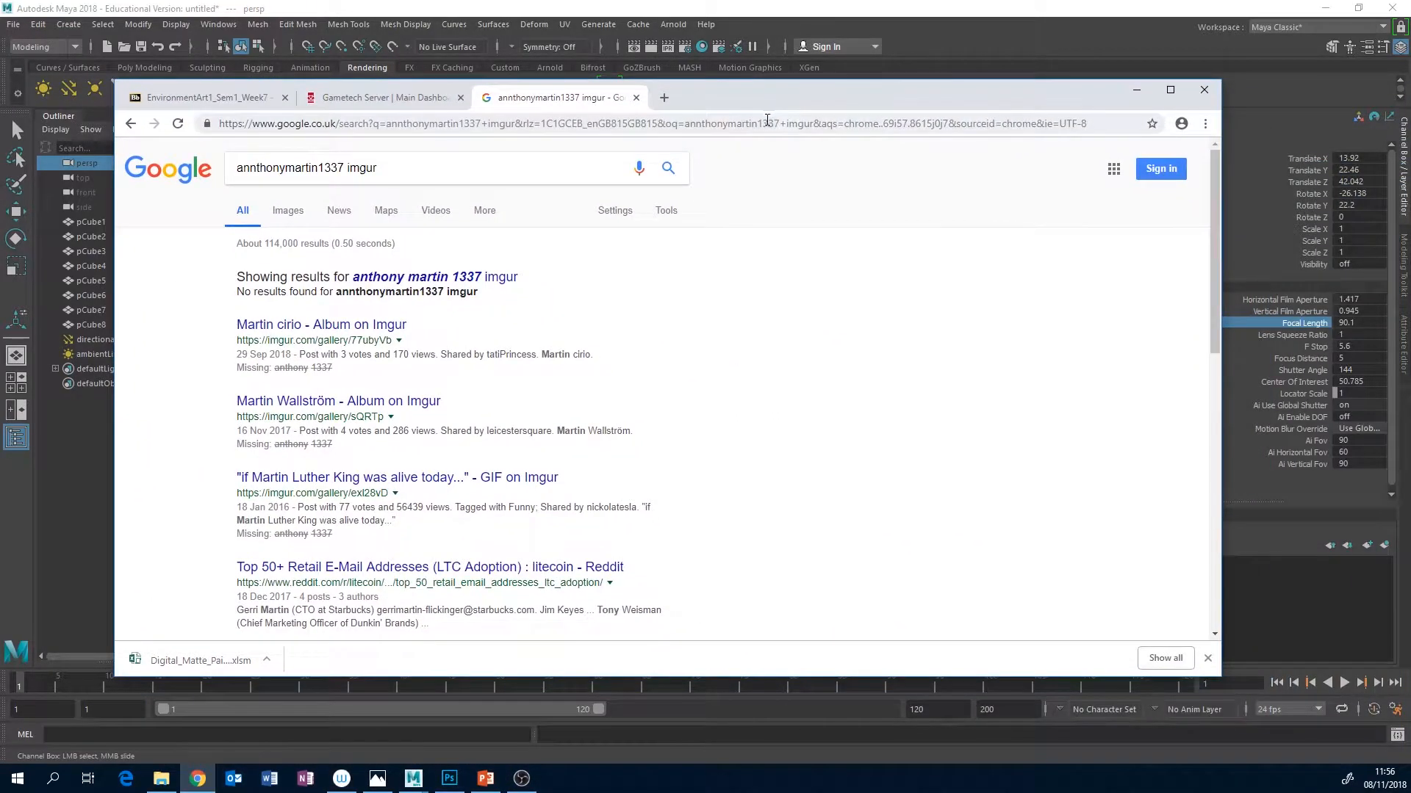
left_click(663, 99)
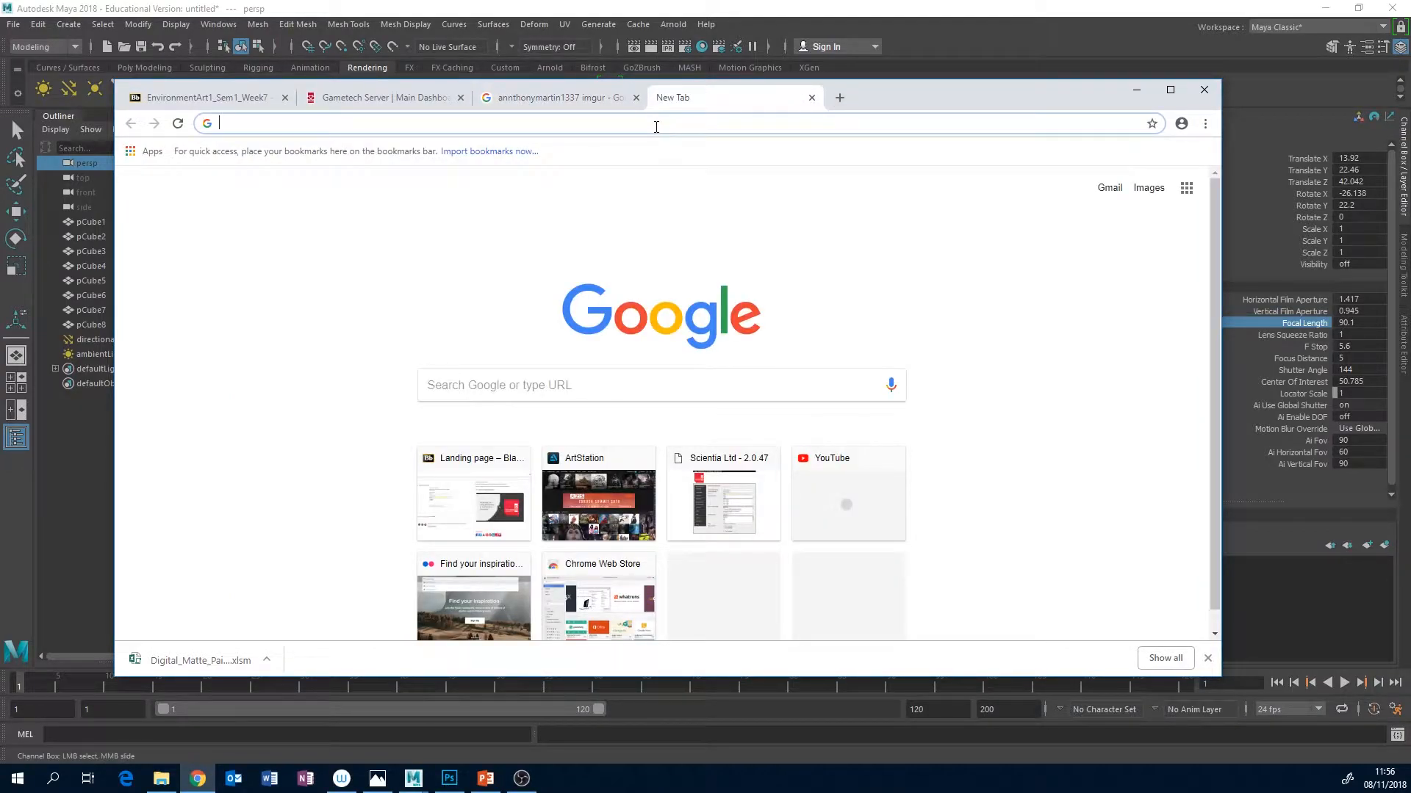
type("flickr.com")
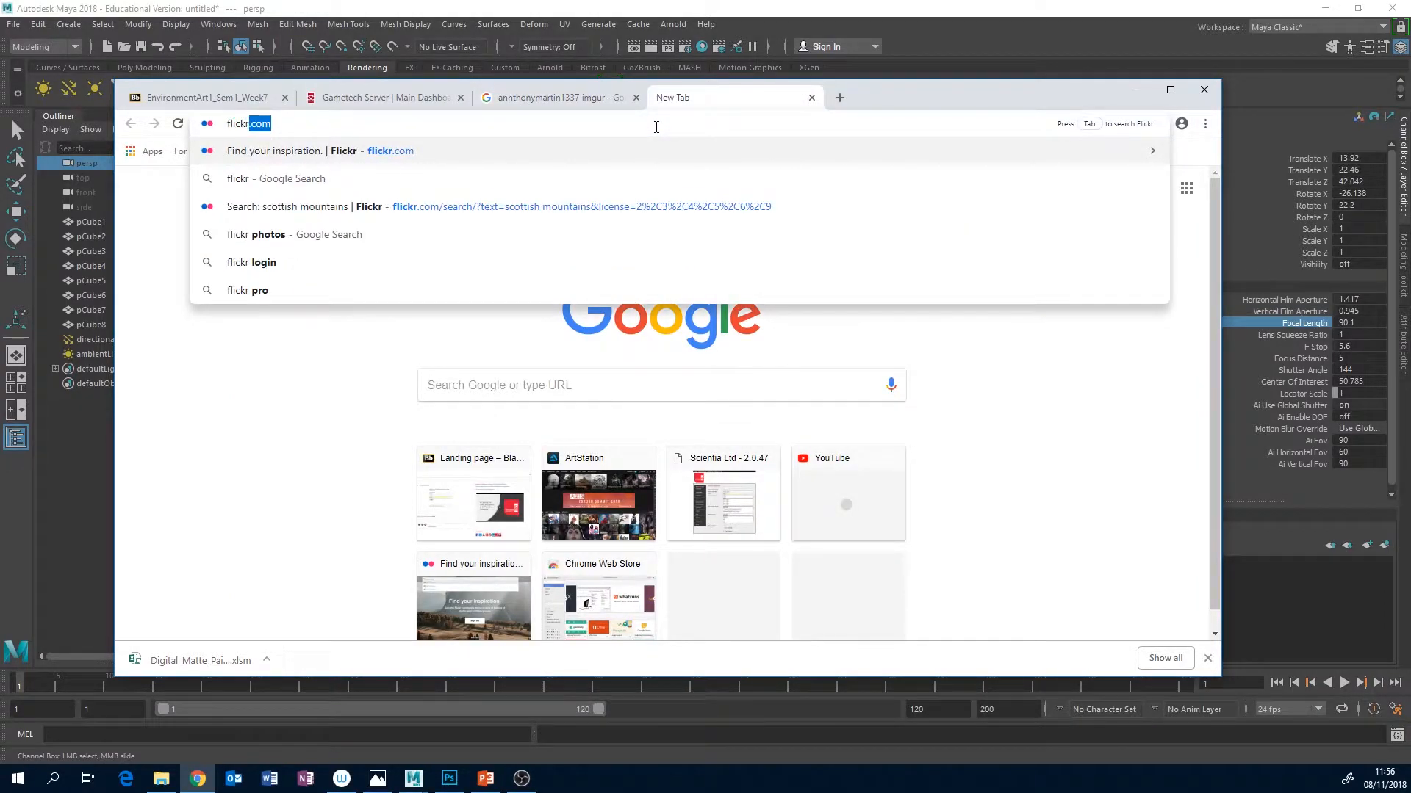
key("Return")
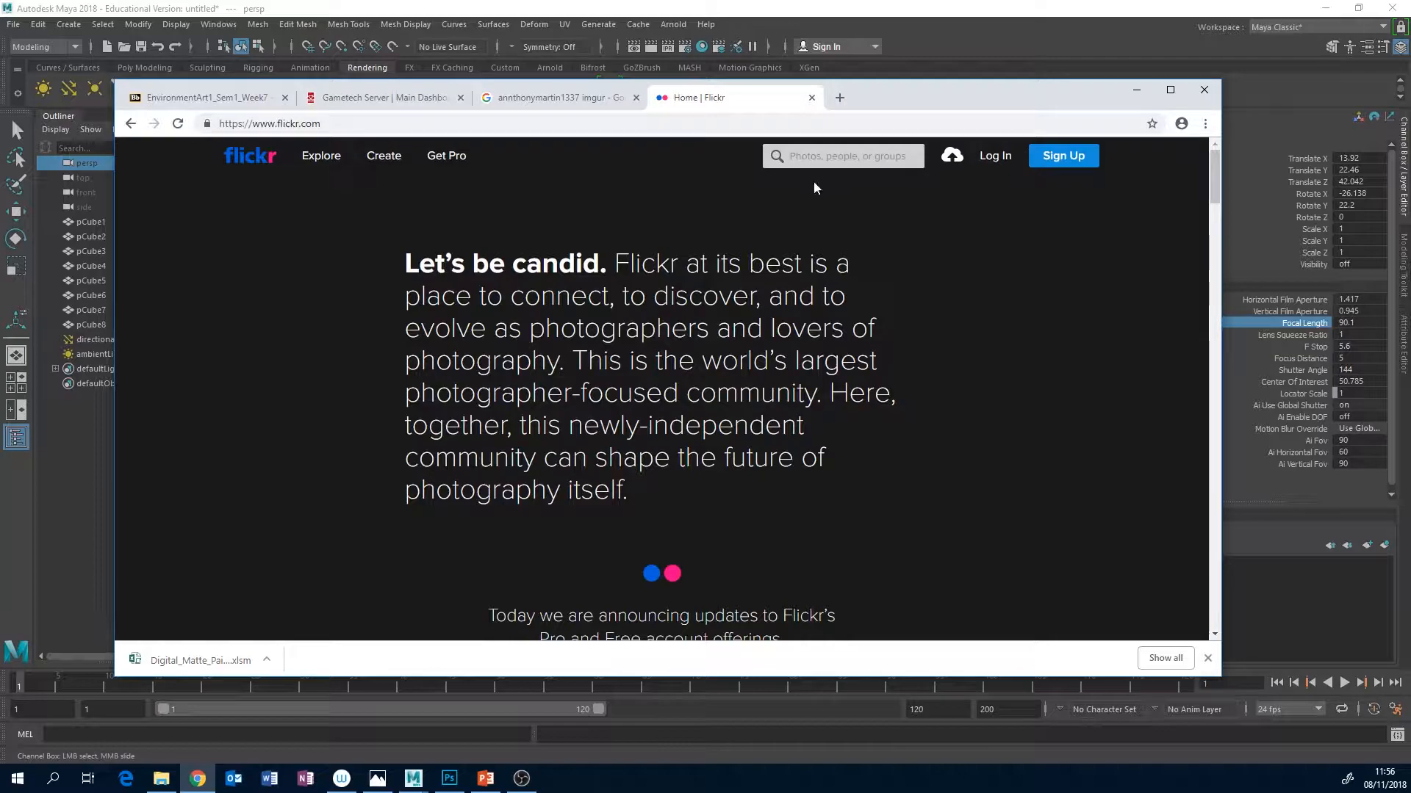
Search Flickr's photos for "muddy cliffs beach".
left_click(825, 157)
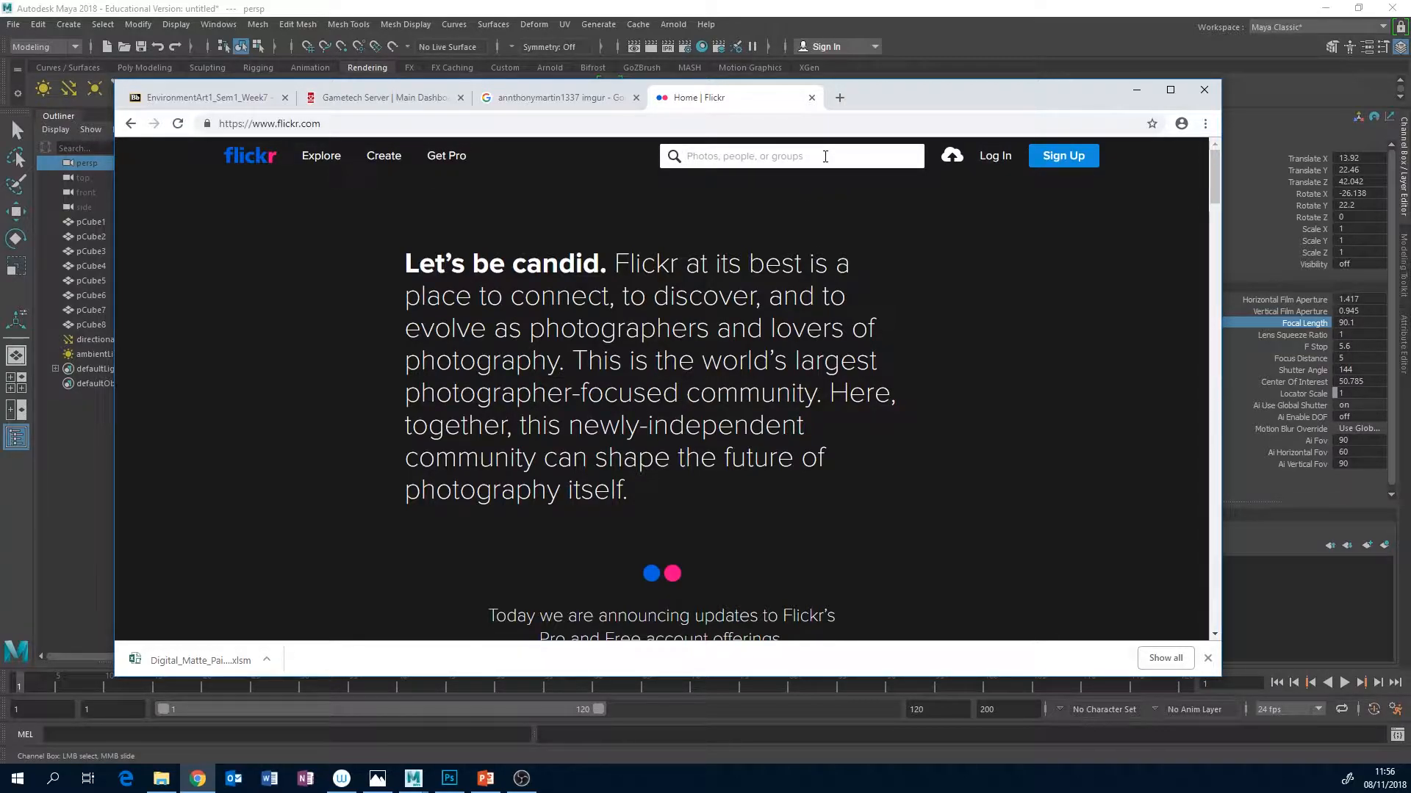
type("m")
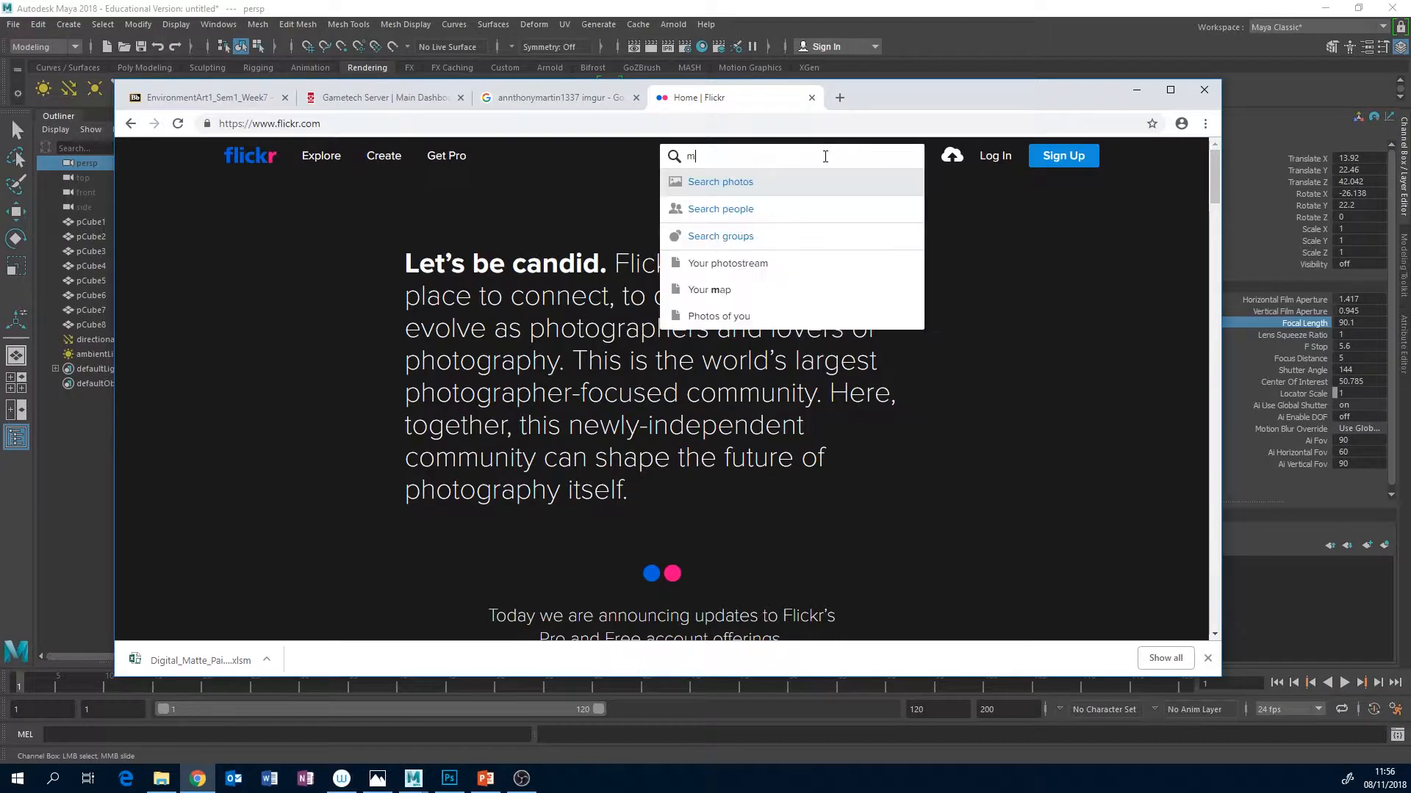
type("uddy cliffs be")
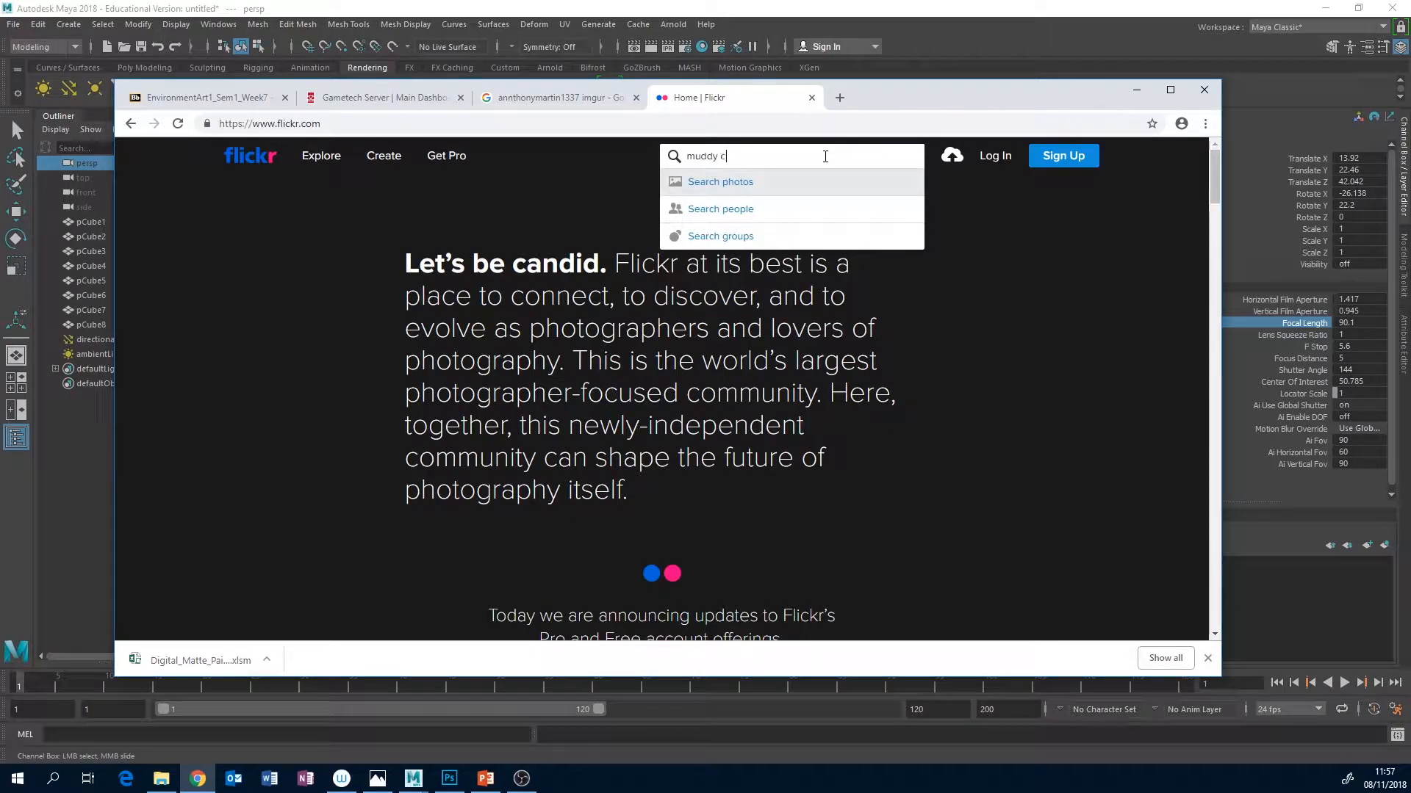
type("ach")
key("Return")
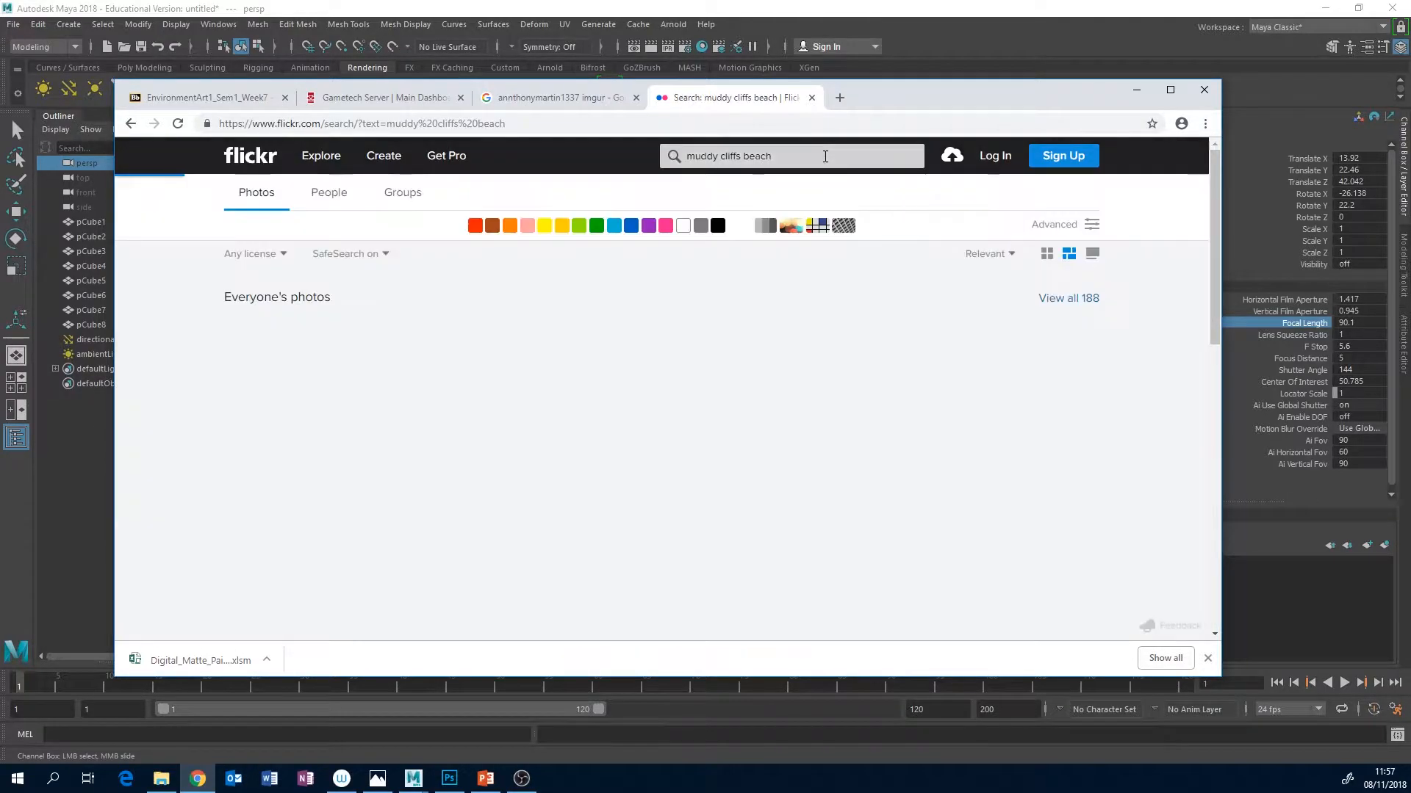
Open the "Colorful spring of Yellowstone" photo from the results and inspect it enlarged before returning to its normal size.
mouse_move(812, 386)
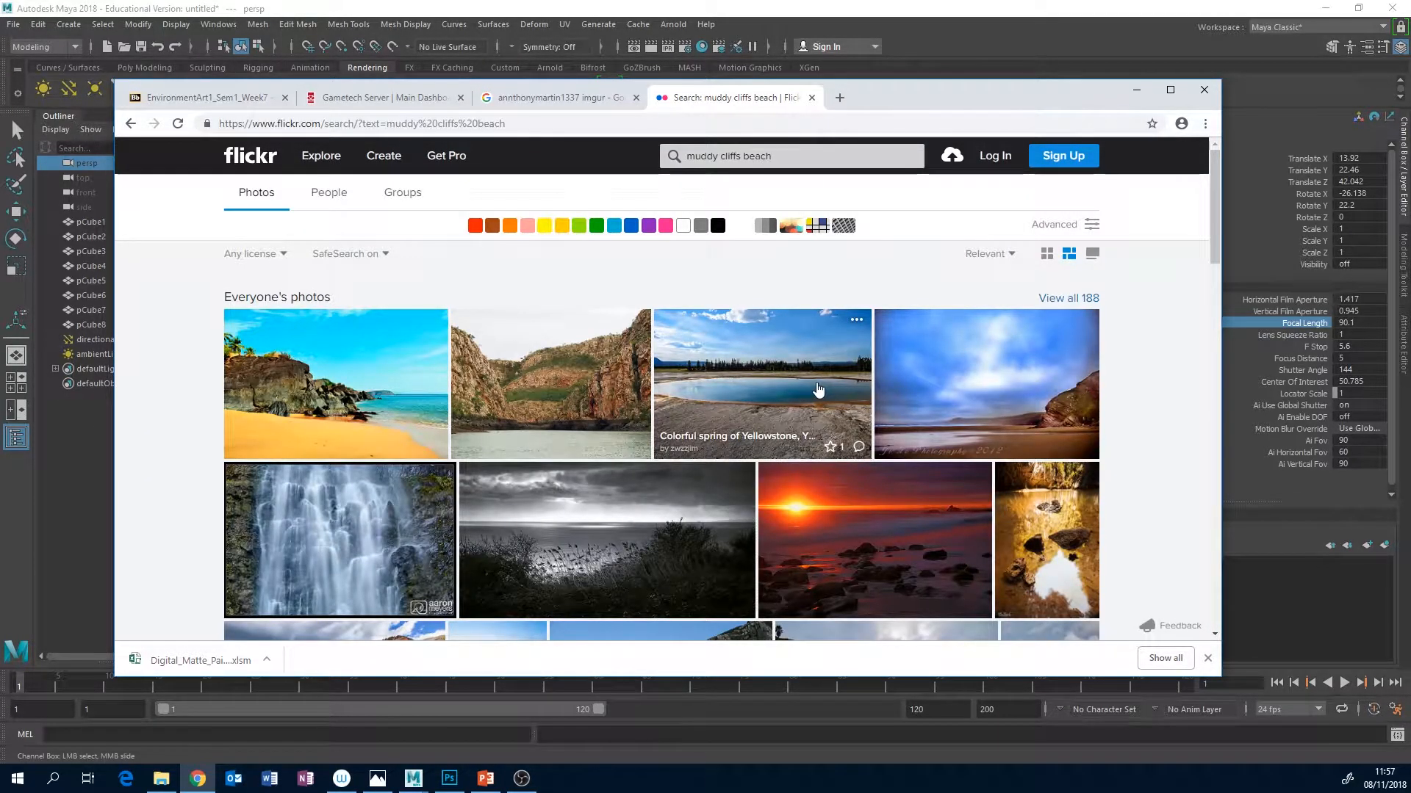
left_click(811, 380)
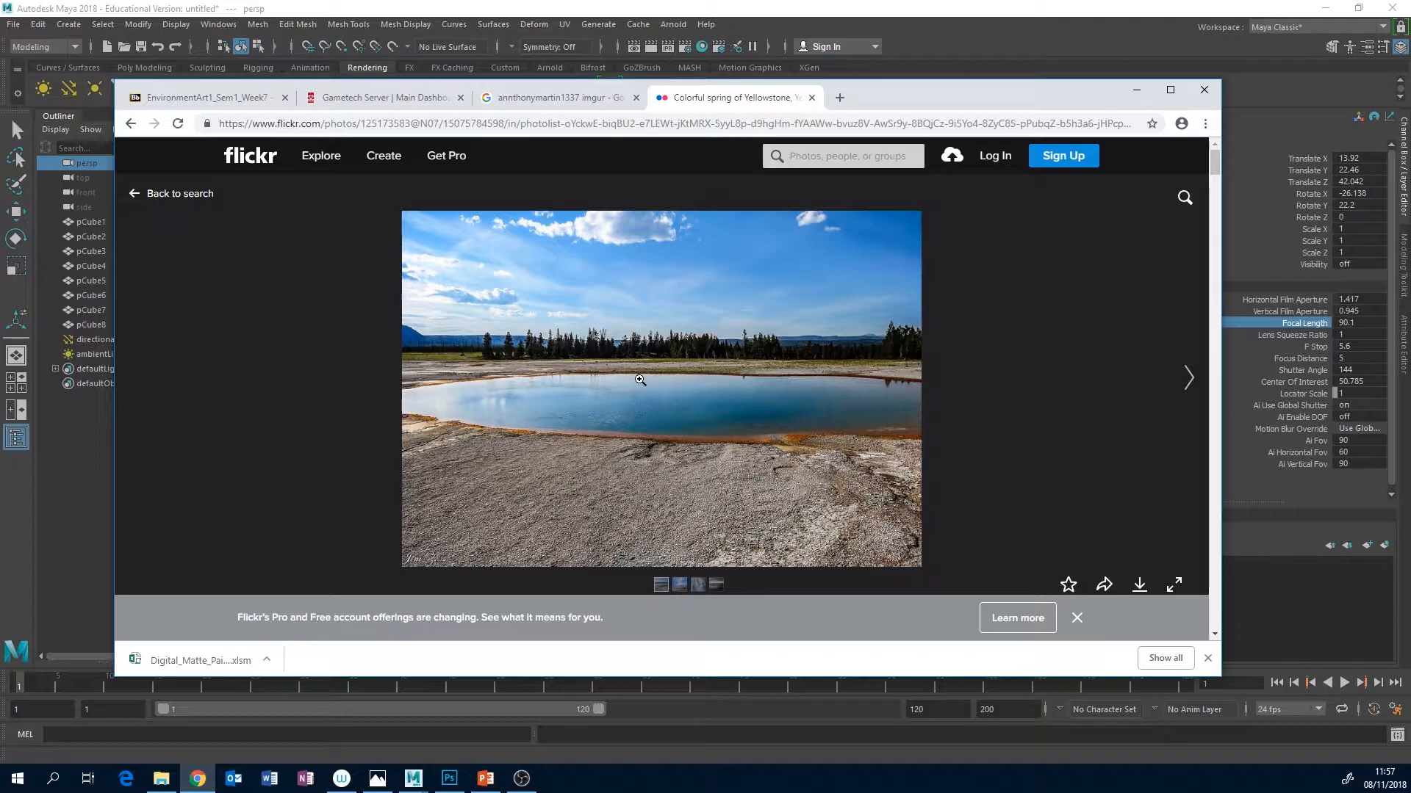
left_click(717, 383)
right_click(717, 384)
left_click(690, 386)
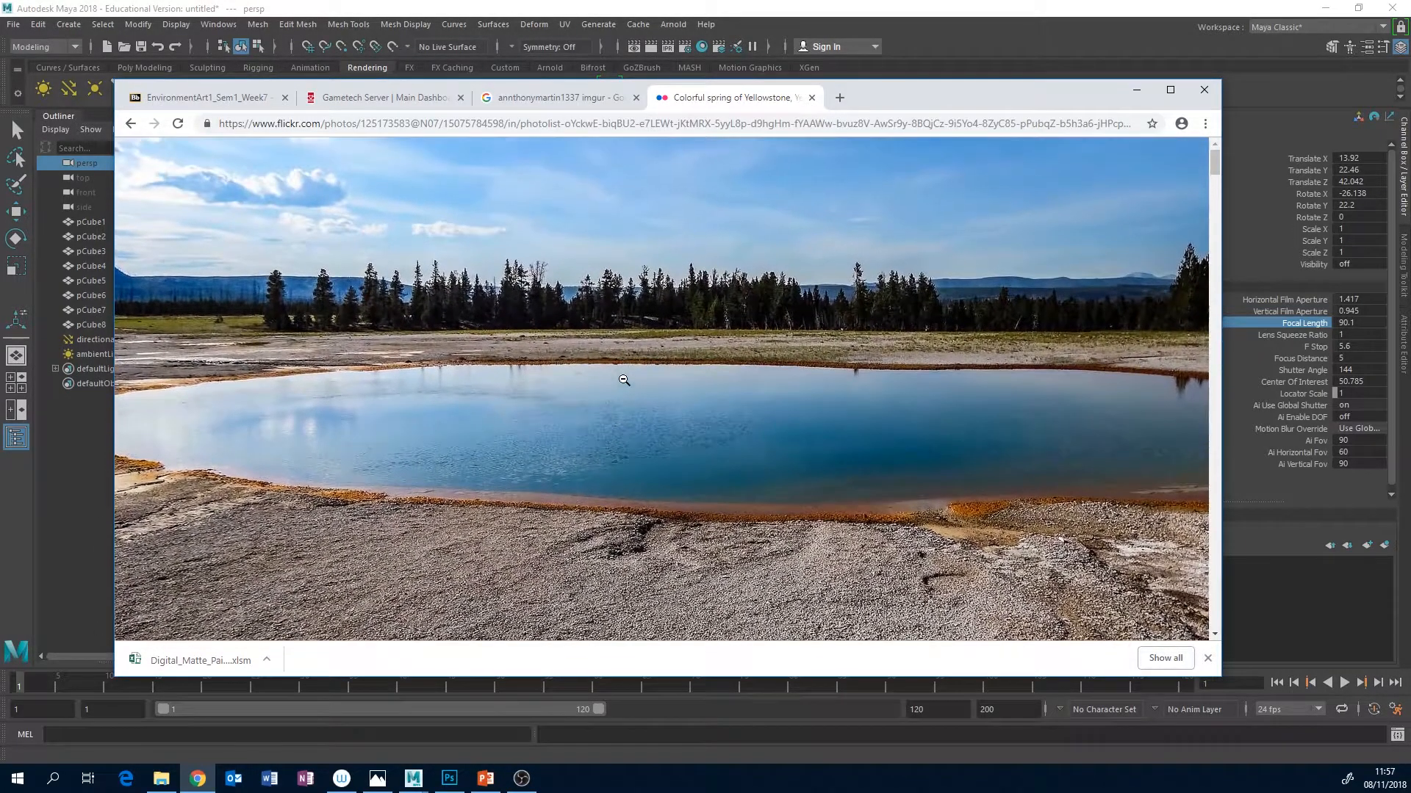
left_click(726, 386)
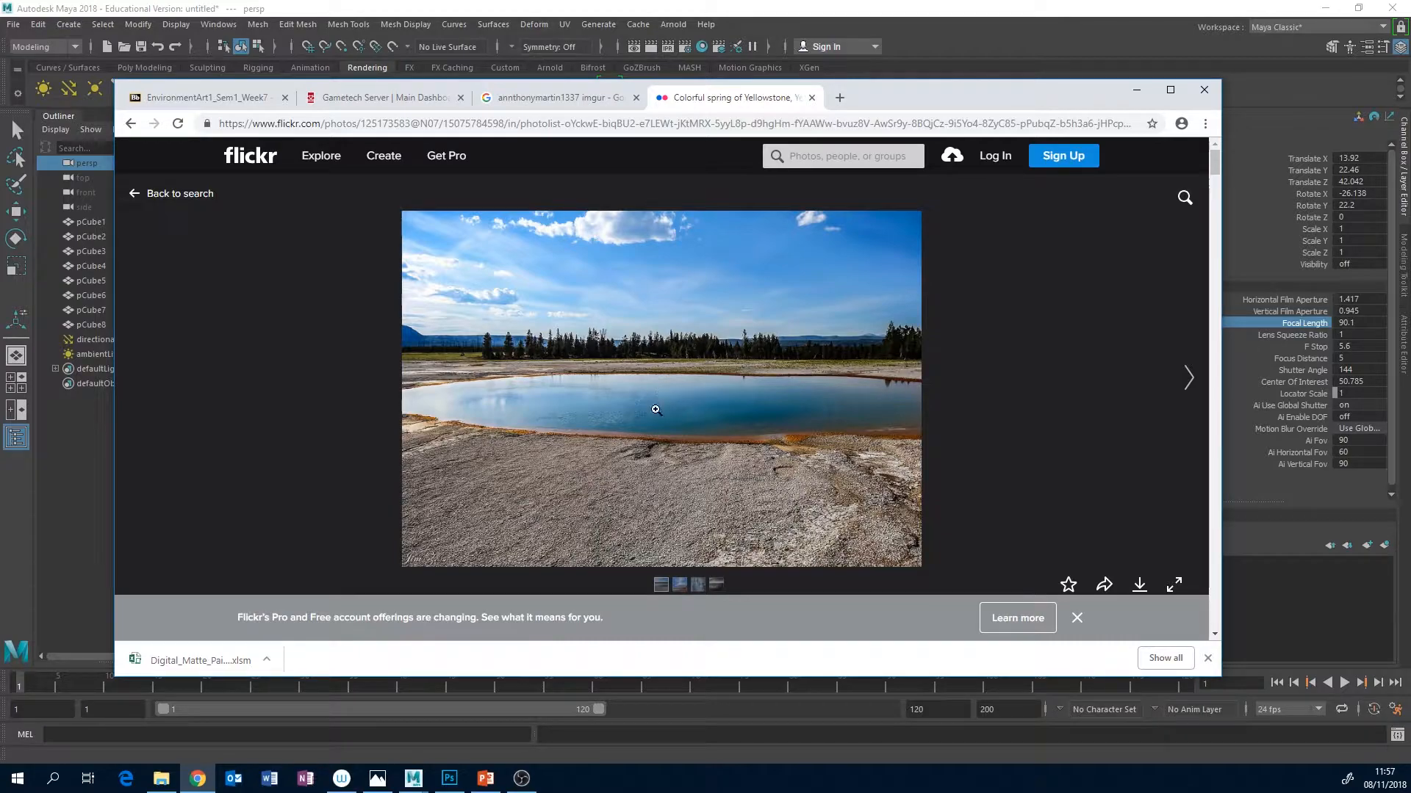